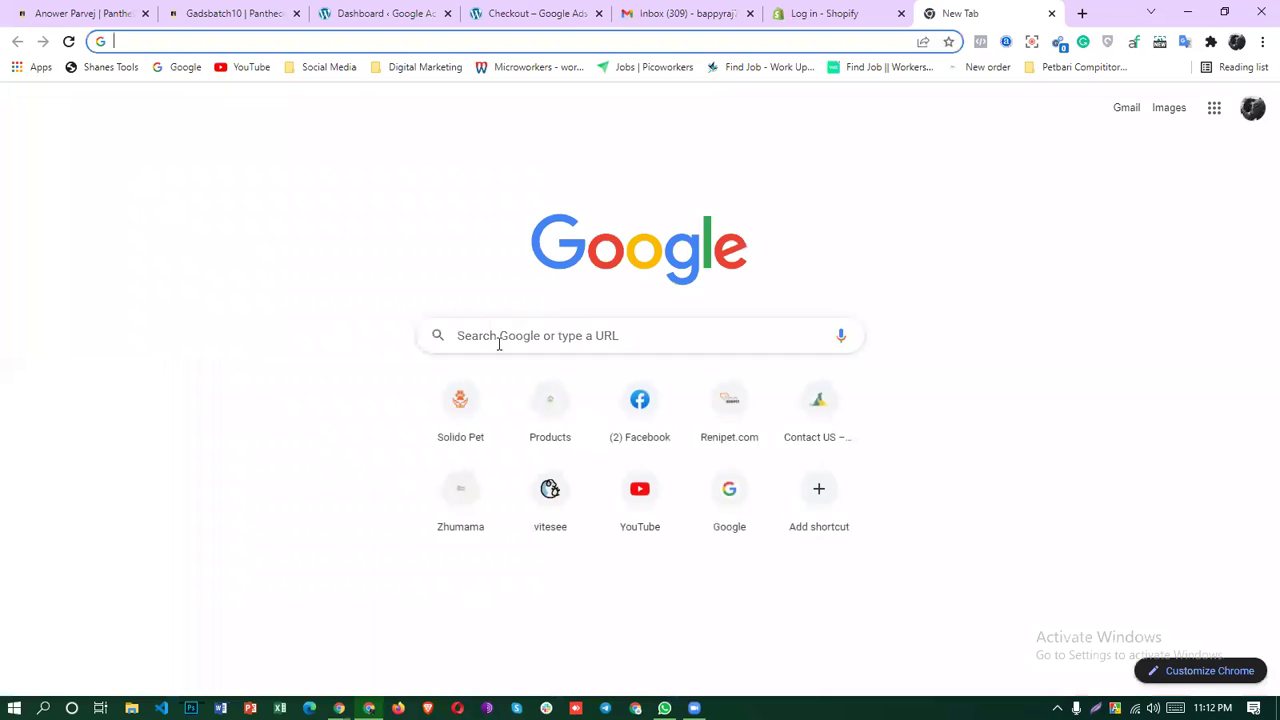
Step: Search Google for 'shopify partner' from the New Tab page and open the Become a Shopify Partner result
left_click(817, 13)
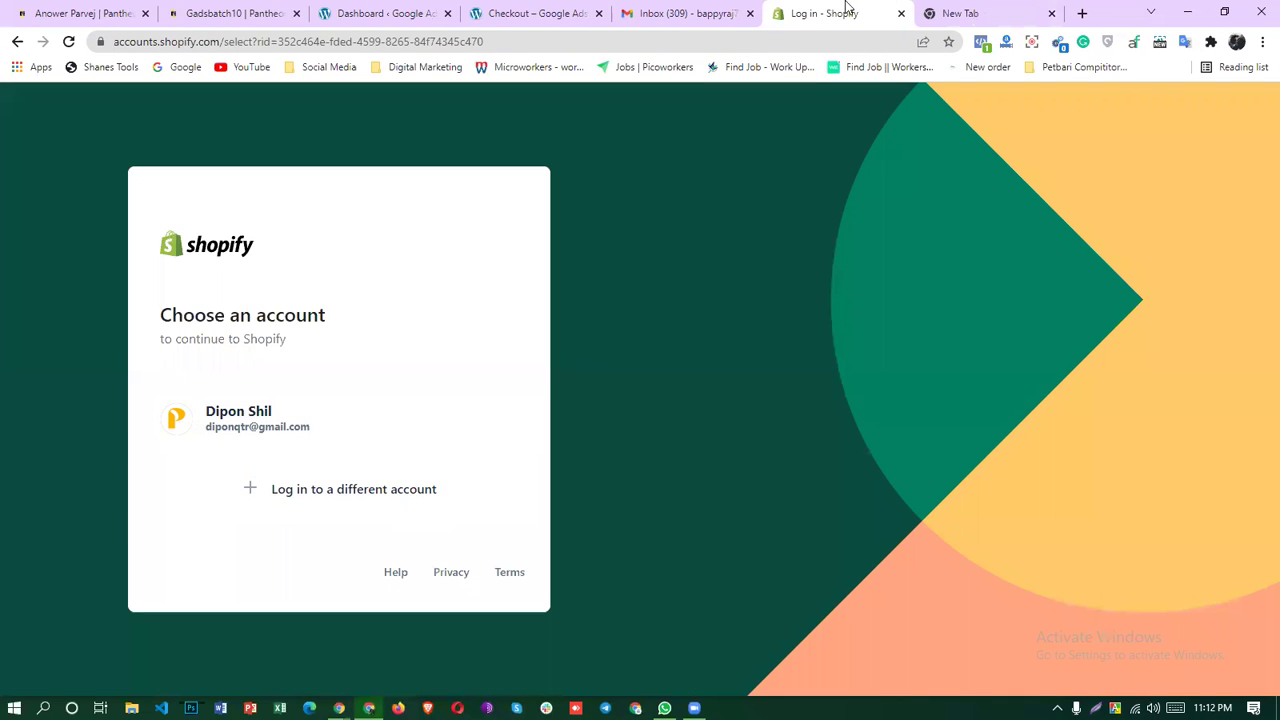
left_click(938, 18)
left_click(472, 337)
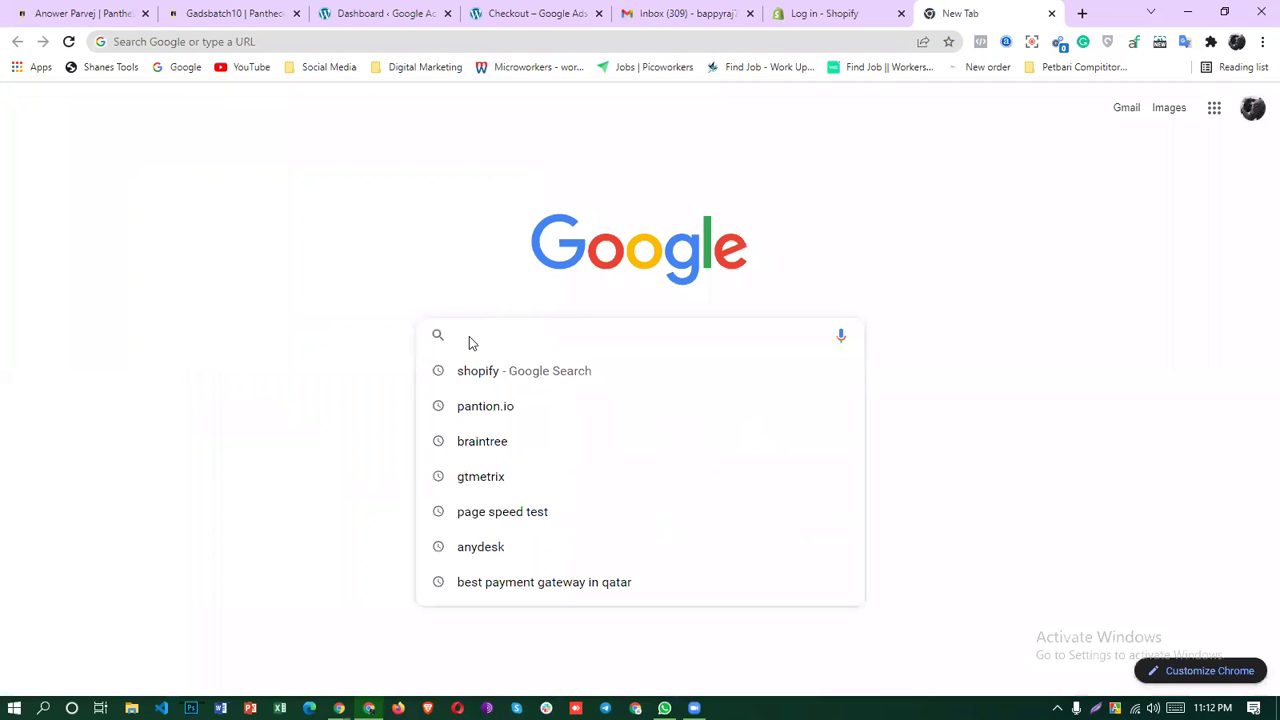
type("sho")
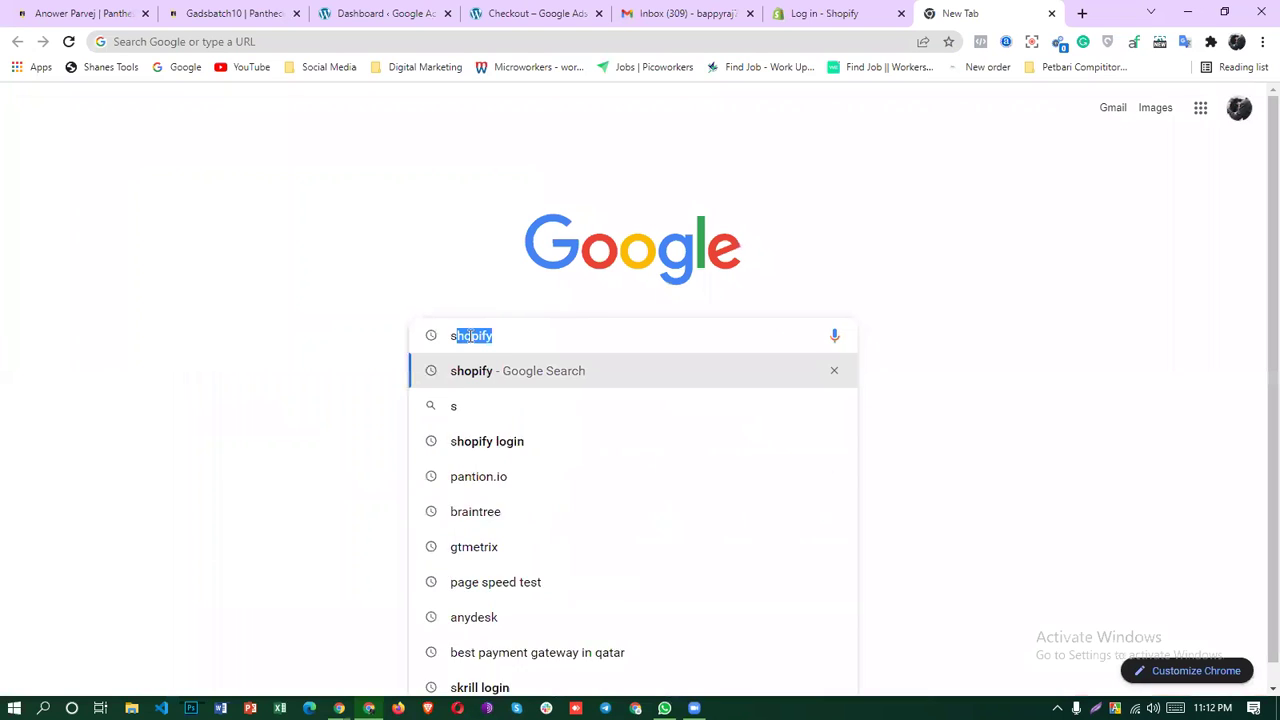
type("pify")
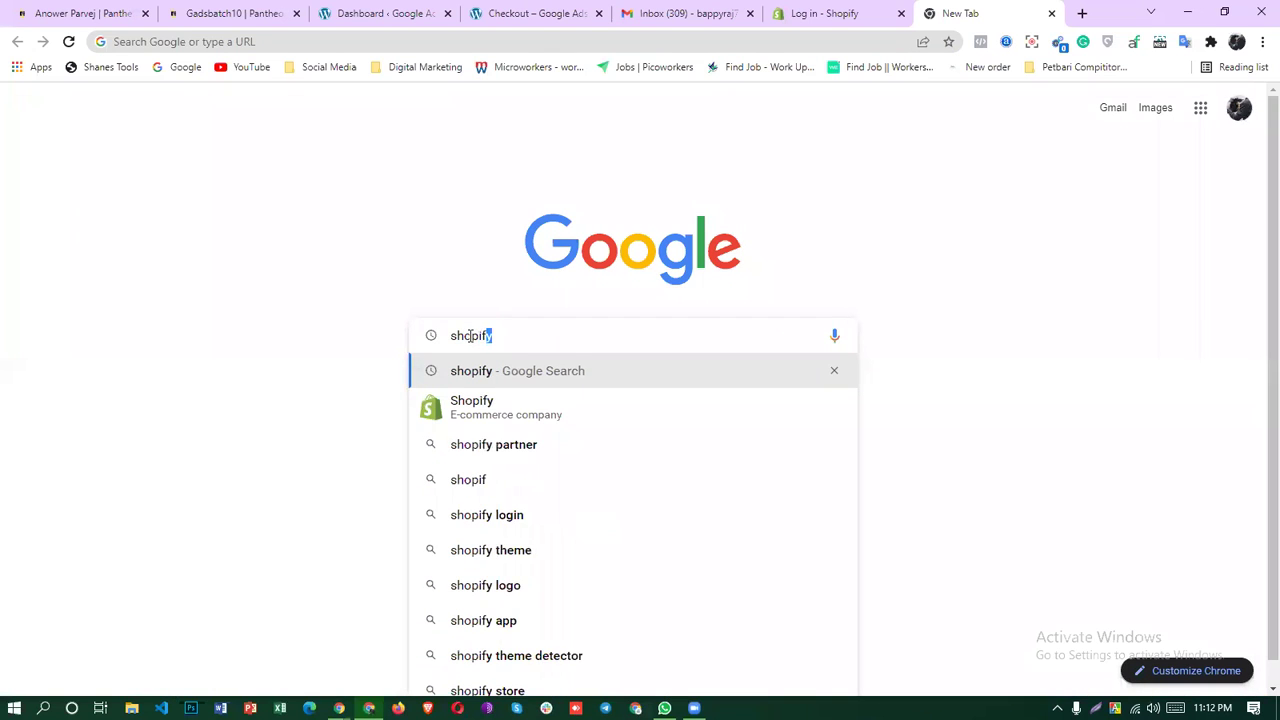
left_click(521, 444)
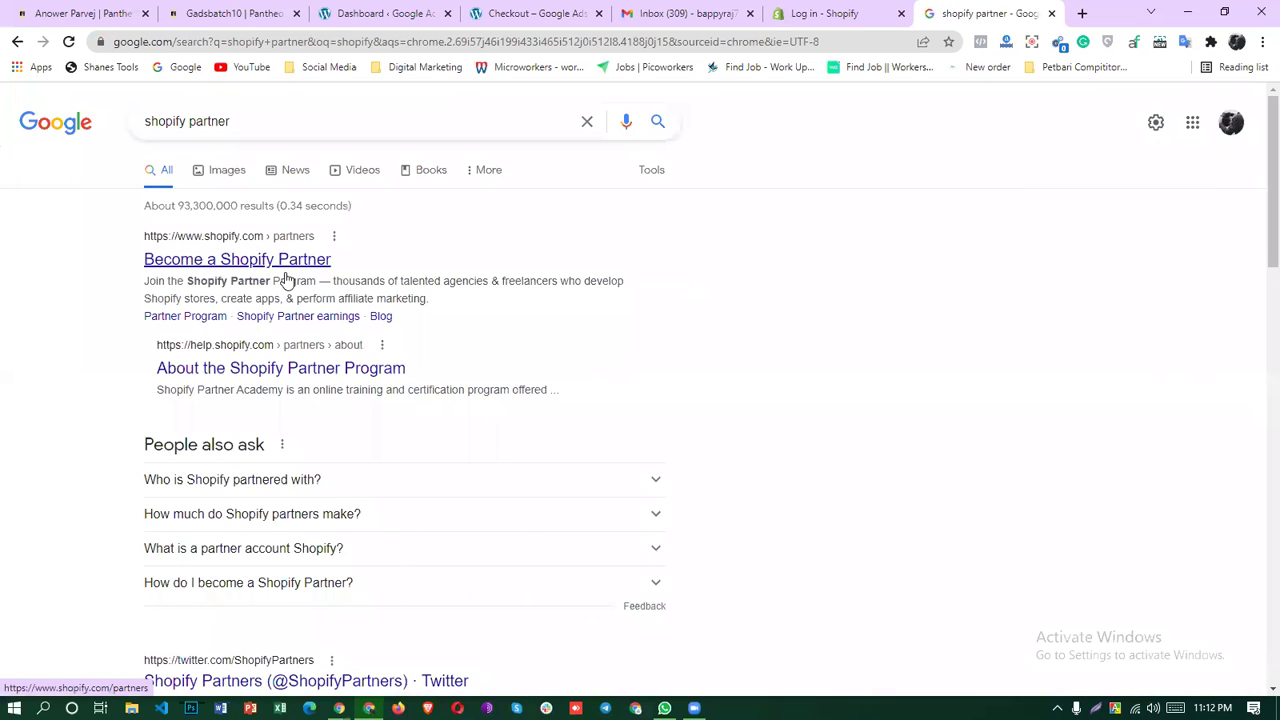
left_click(285, 268)
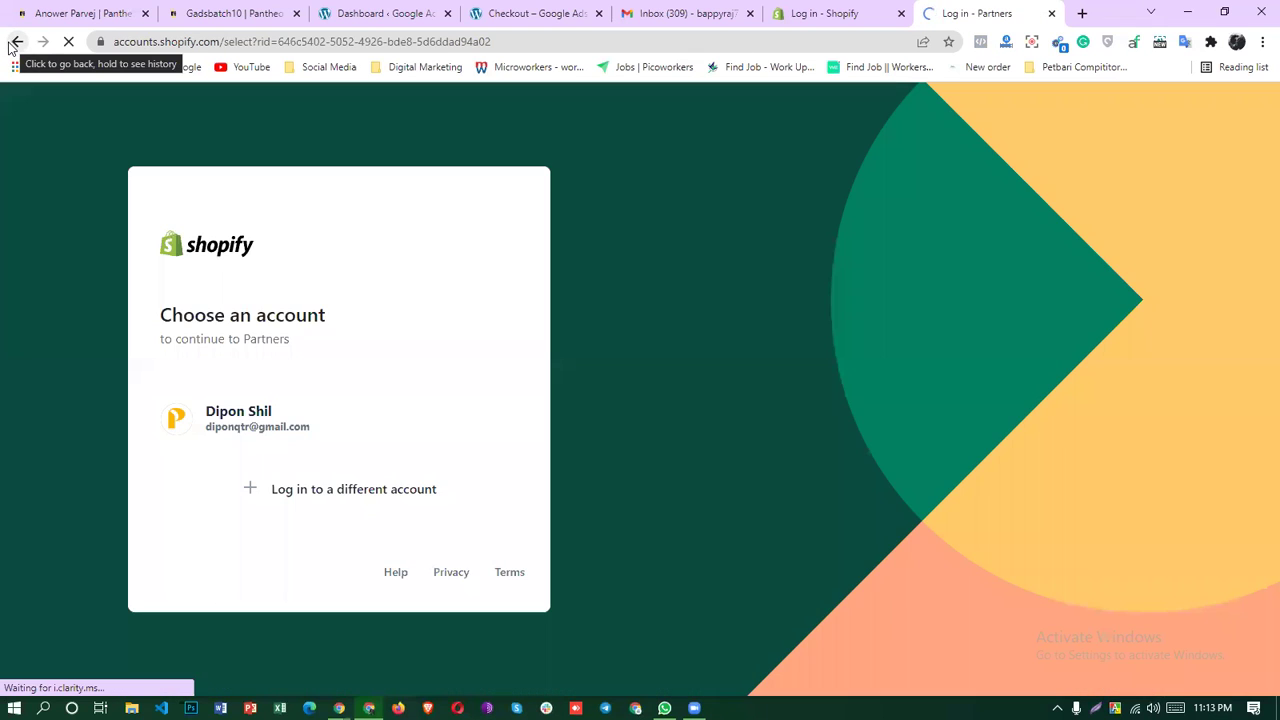
Step: Go back to the 'shopify partner' Google search results
left_click(14, 43)
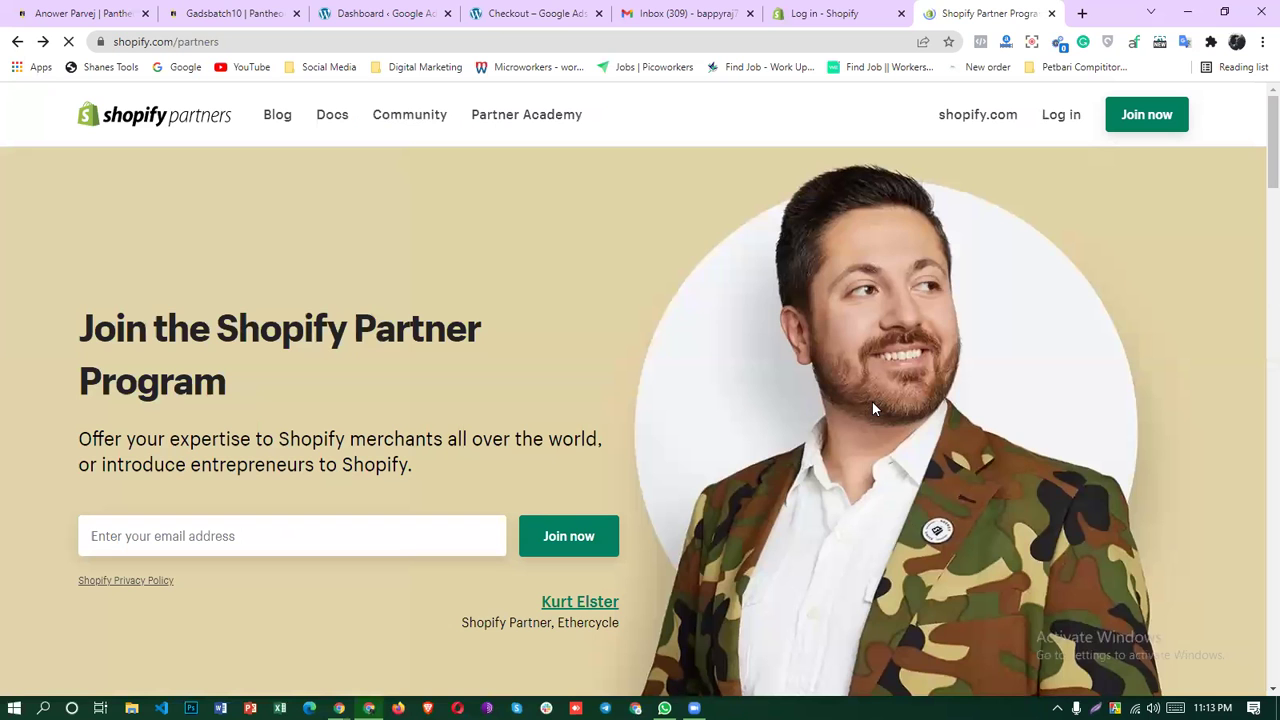
scroll(953, 351, "down", 2)
scroll(837, 137, "up", 2)
left_click(17, 42)
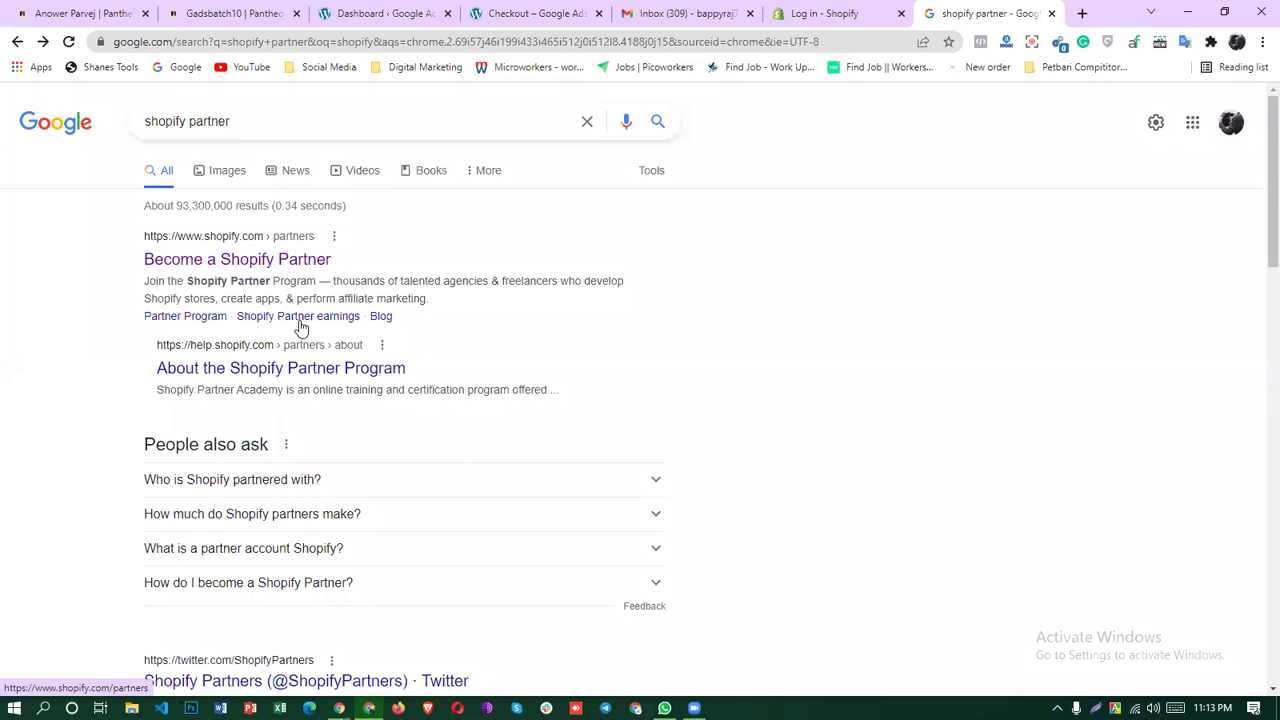
scroll(297, 449, "down", 2)
scroll(314, 343, "up", 2)
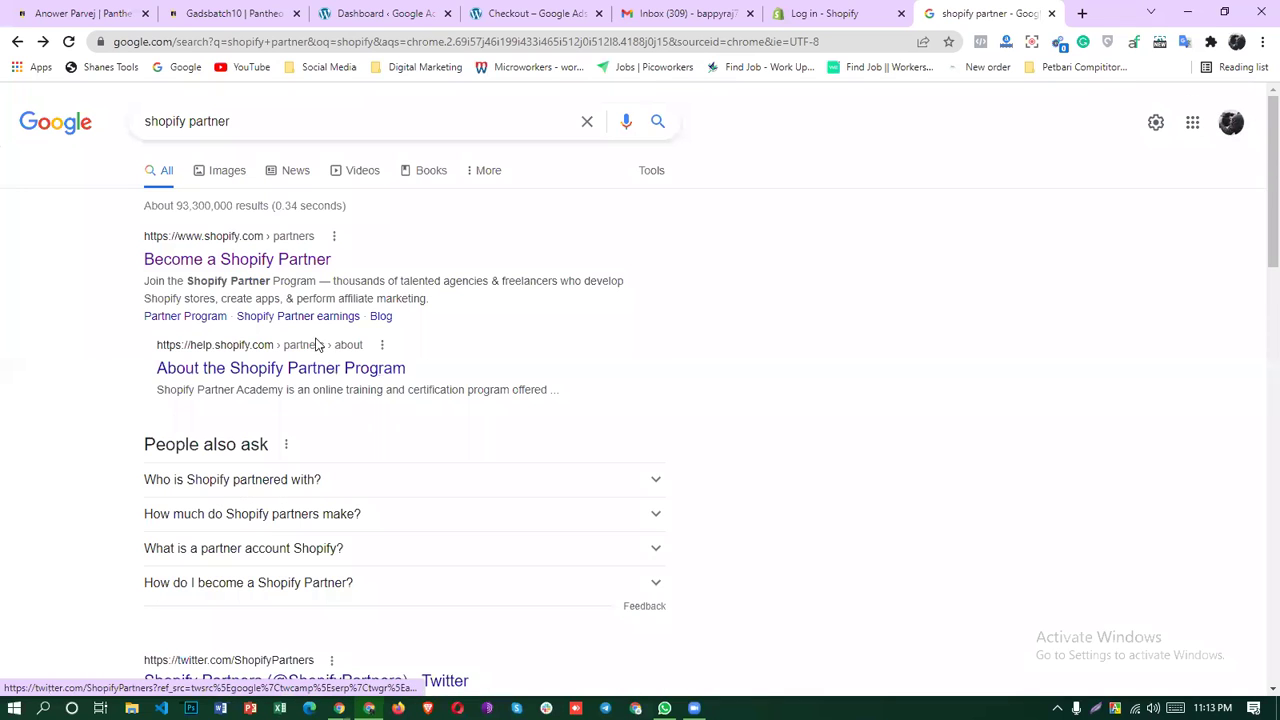
Step: Open Become a Shopify Partner in a new tab and choose Join now
right_click(297, 265)
left_click(366, 274)
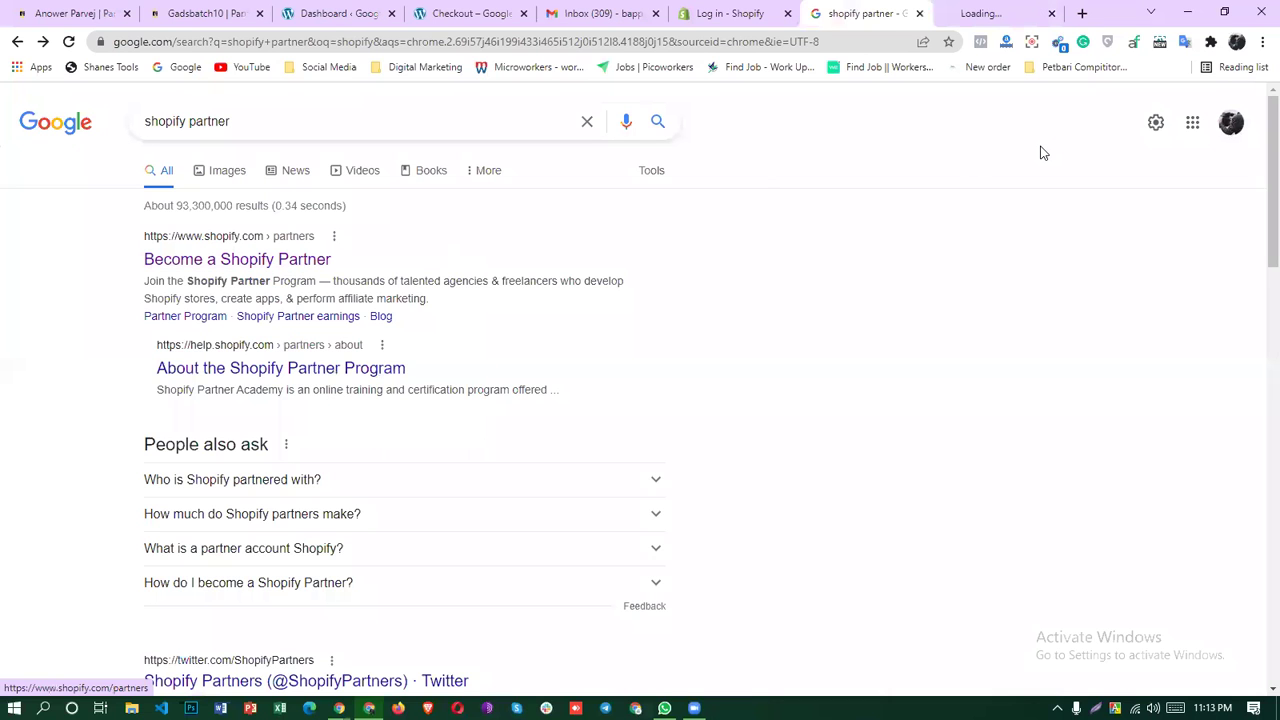
left_click(978, 12)
left_click(1147, 117)
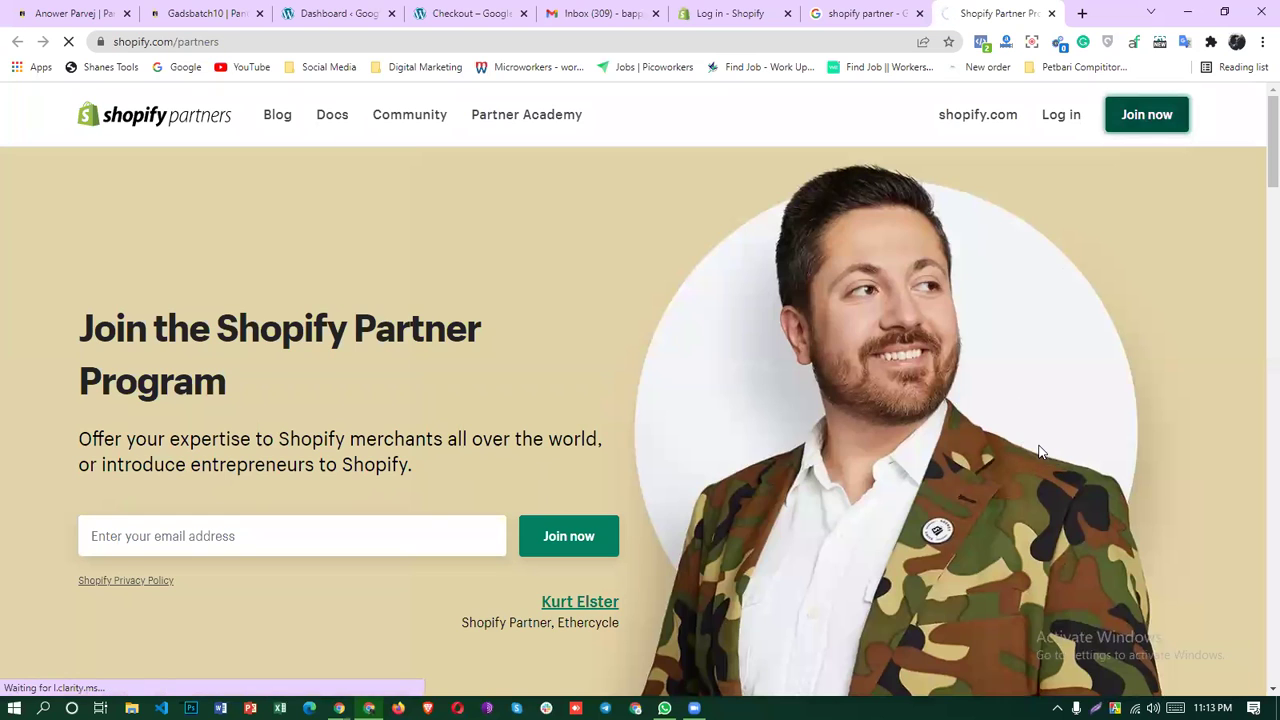
scroll(296, 440, "down", 1)
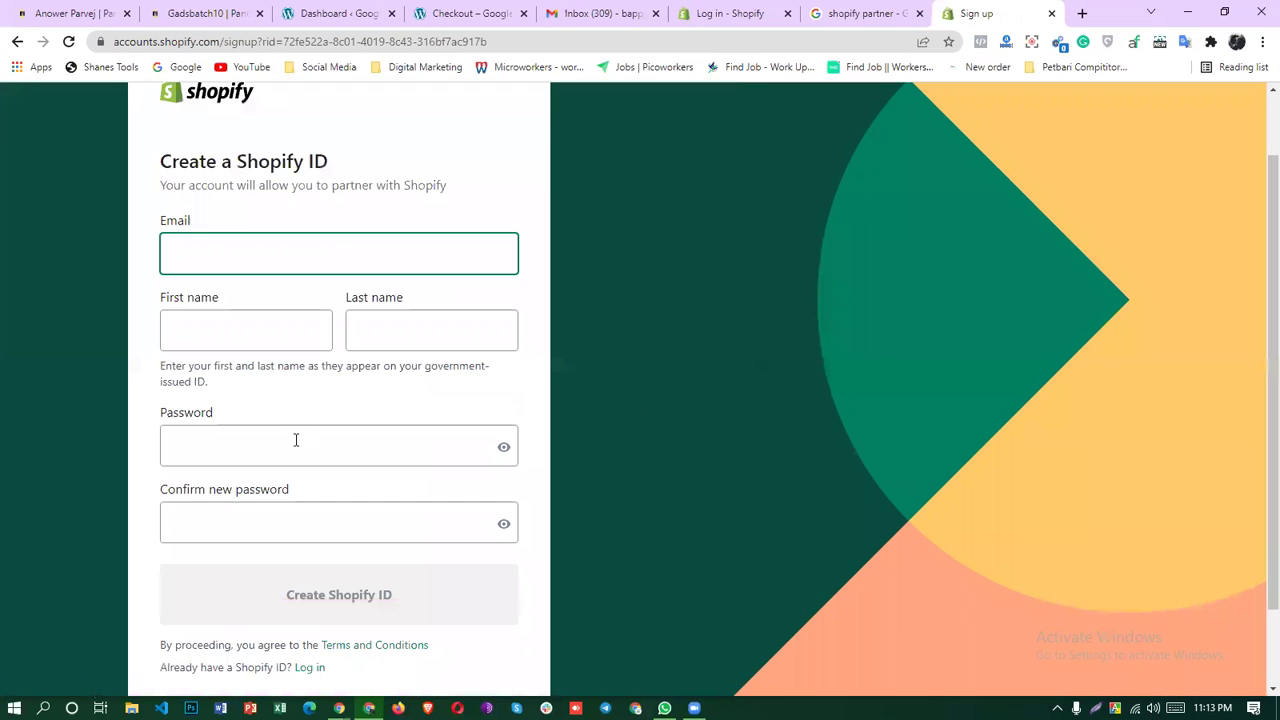
Step: Paste the copied email and enter the user's first and last name
left_click(232, 262)
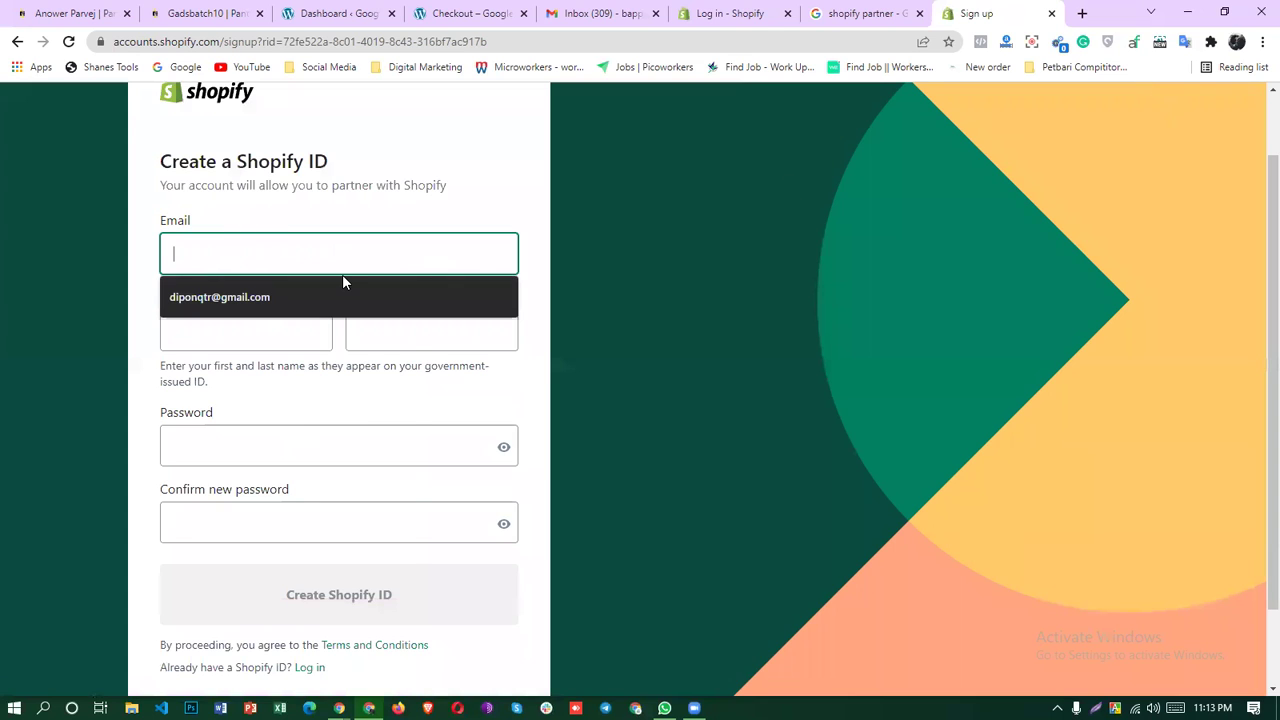
key("super+v")
left_click(278, 322)
left_click(211, 325)
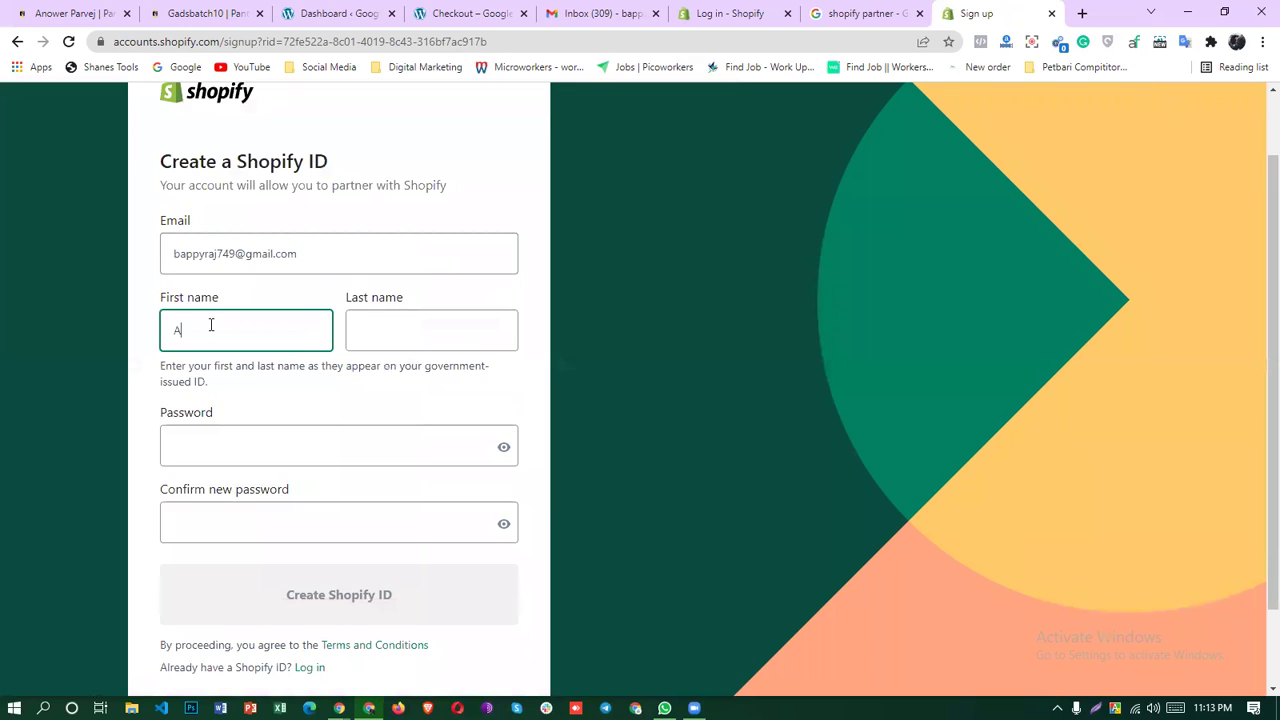
left_click(430, 343)
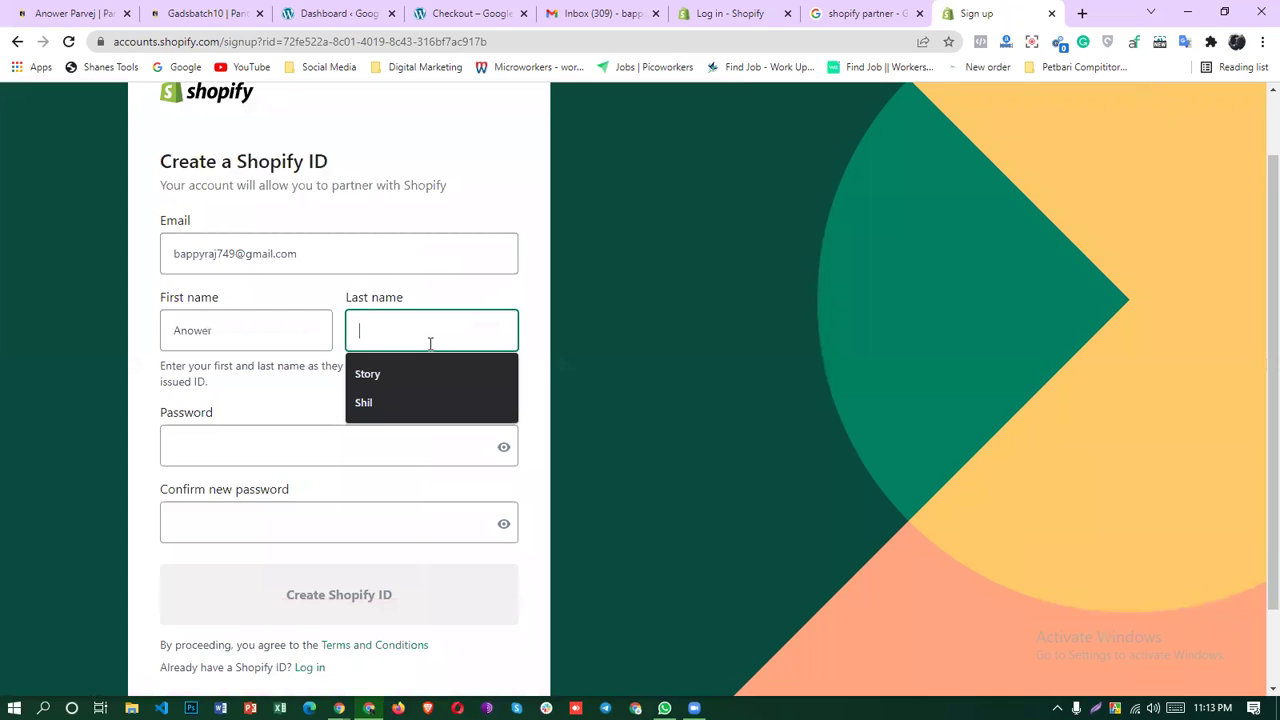
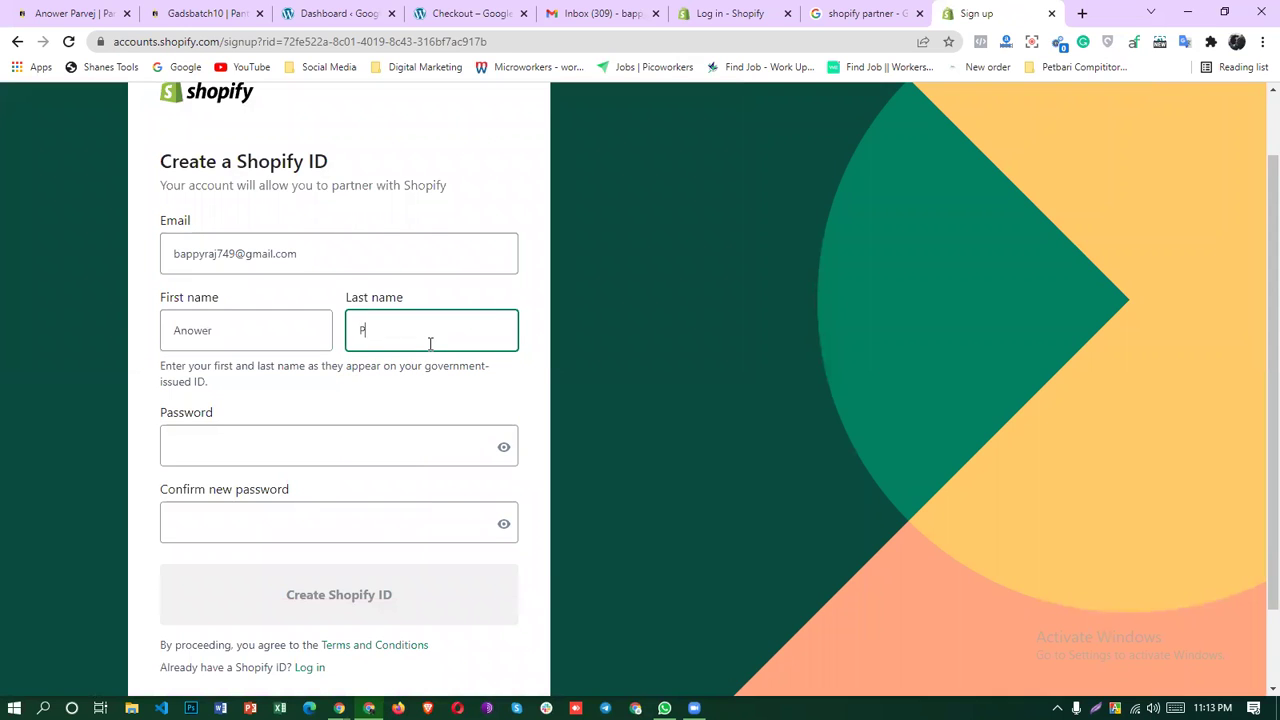
Step: Enter and confirm the account password, then submit Create Shopify ID
scroll(317, 403, "down", 1)
left_click(281, 340)
type("•")
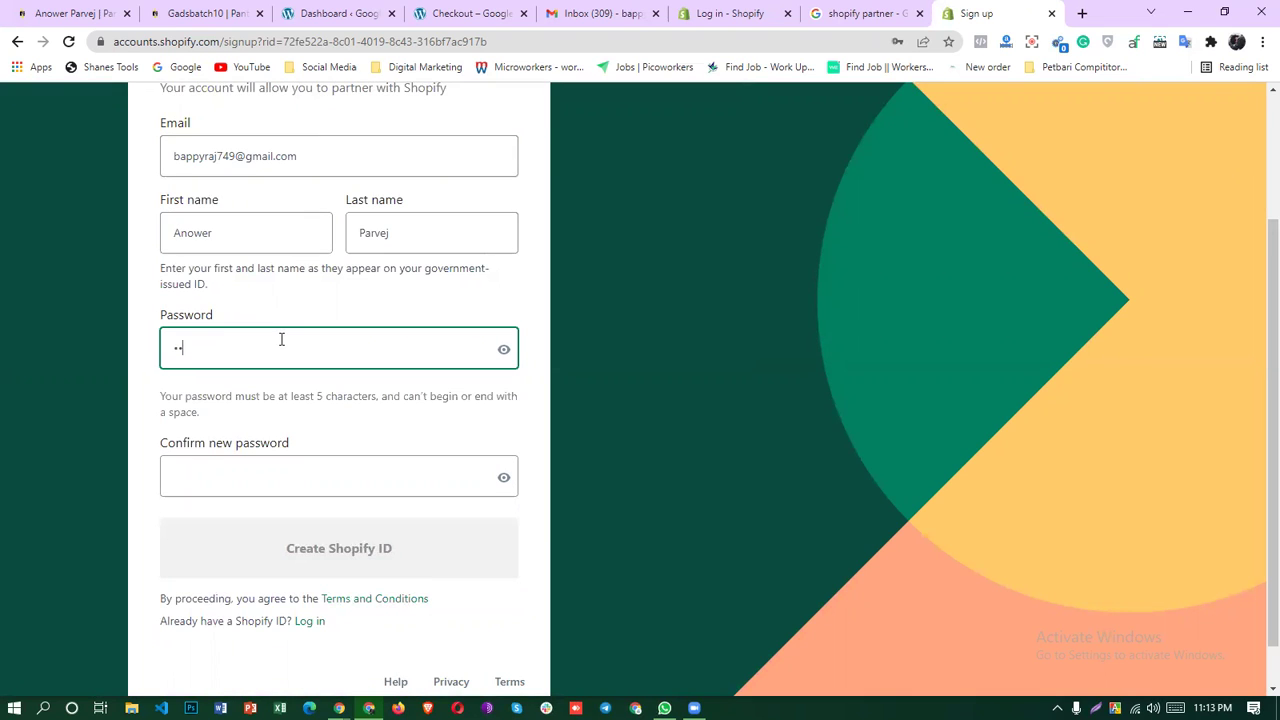
type("•")
left_click(233, 465)
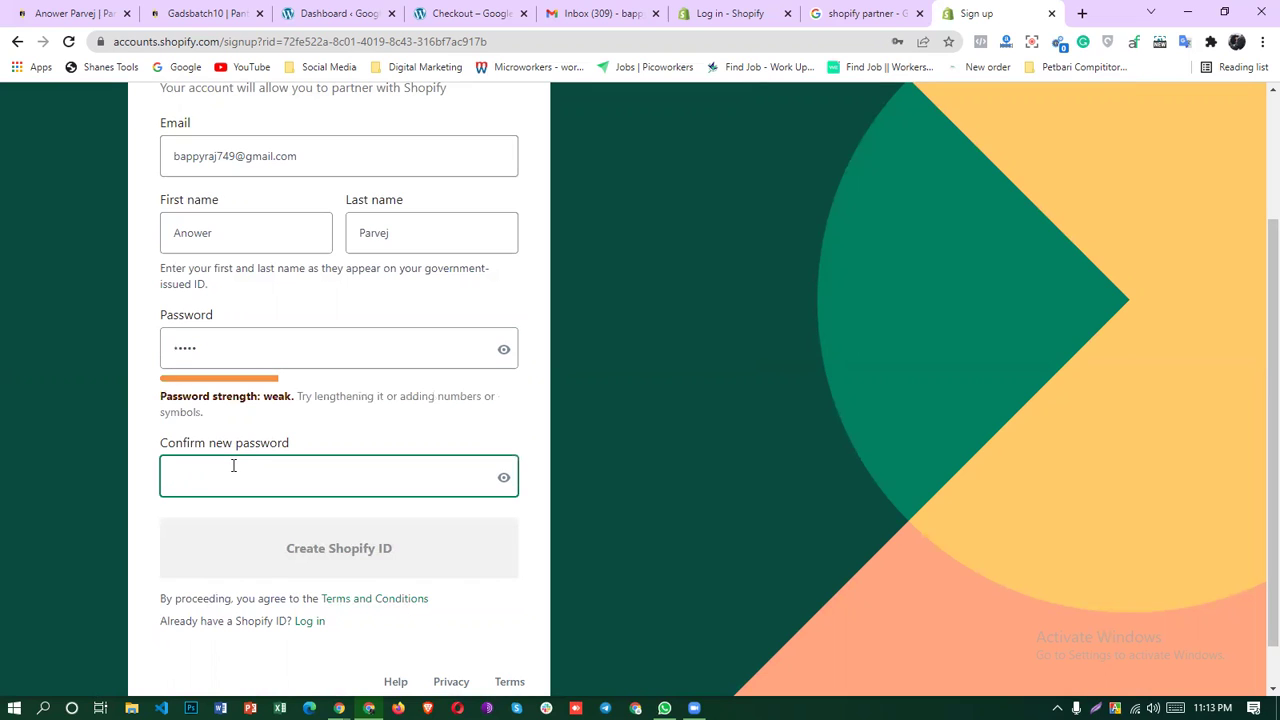
type("•")
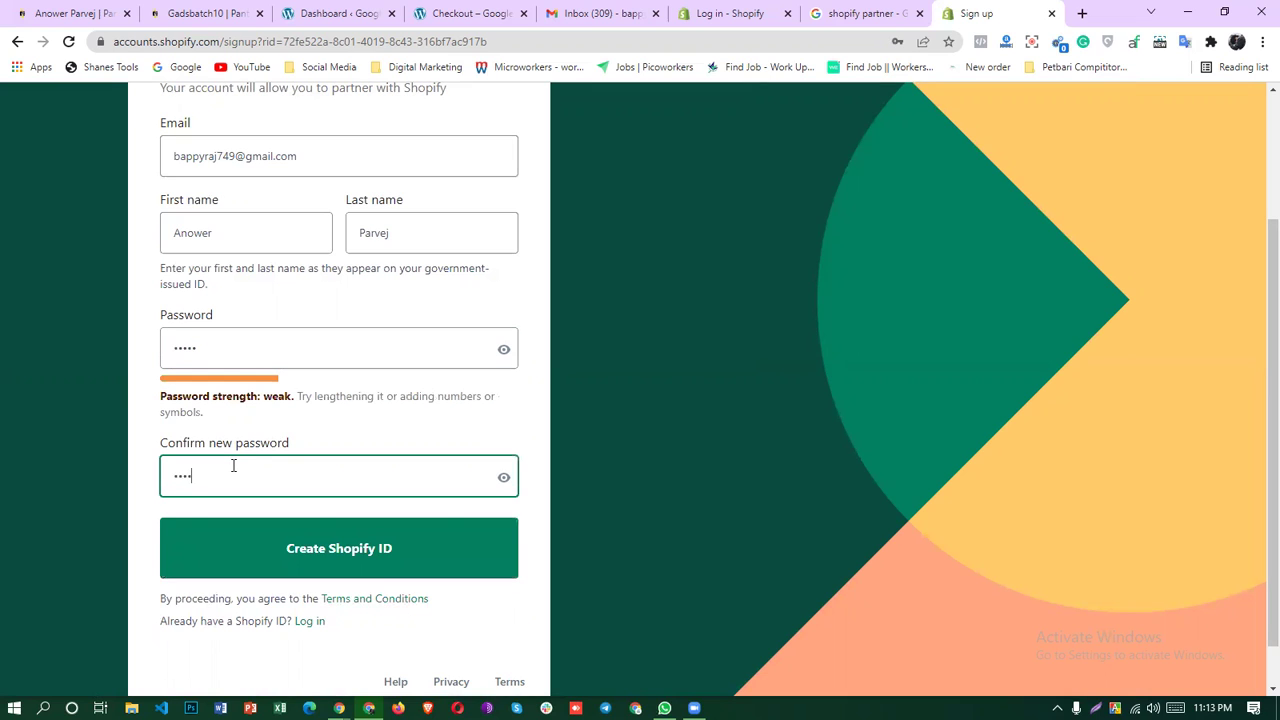
left_click(357, 550)
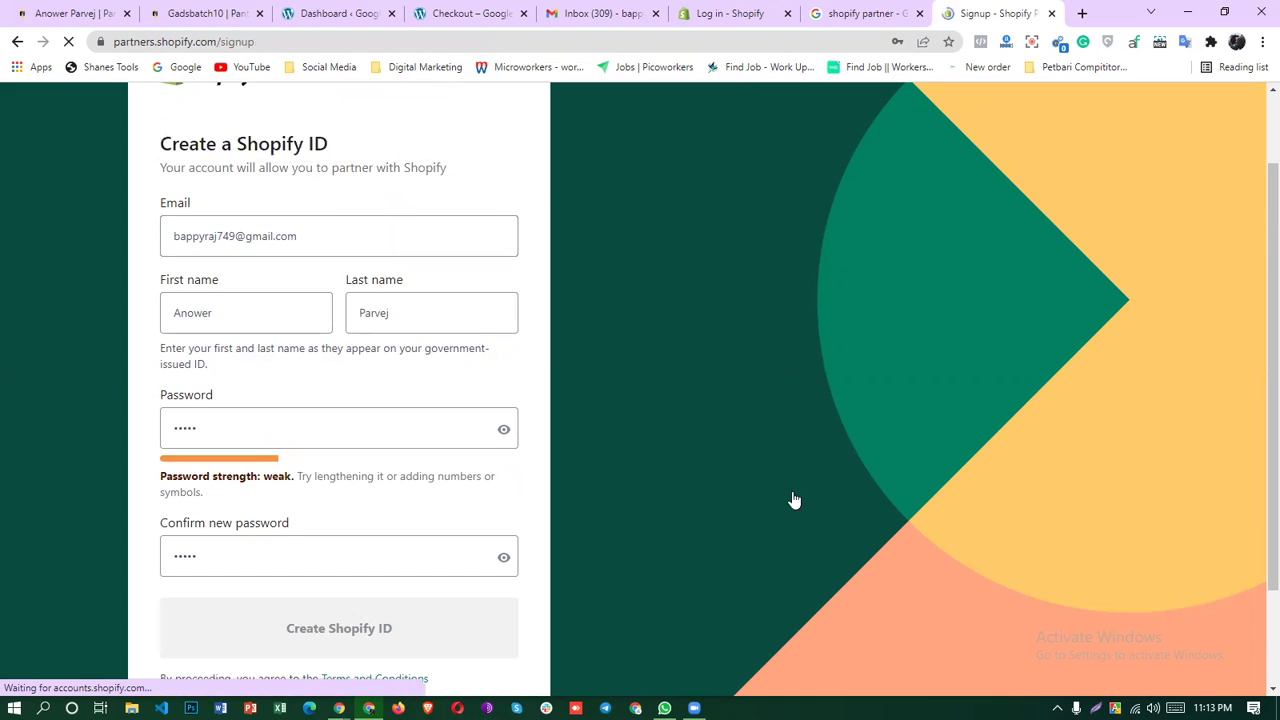
scroll(751, 514, "down", 6)
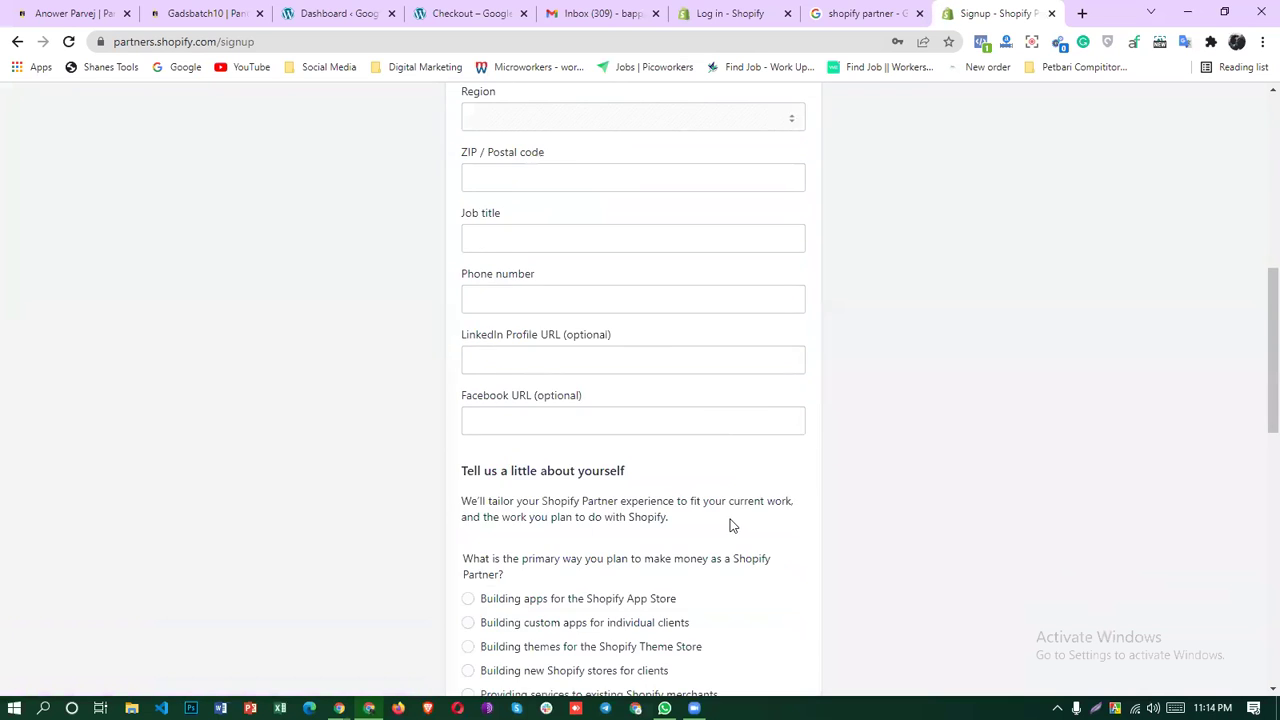
Step: Enter 'Gadsbatch' as the business name, leaving the optional website empty
scroll(668, 404, "up", 2)
scroll(668, 404, "up", 5)
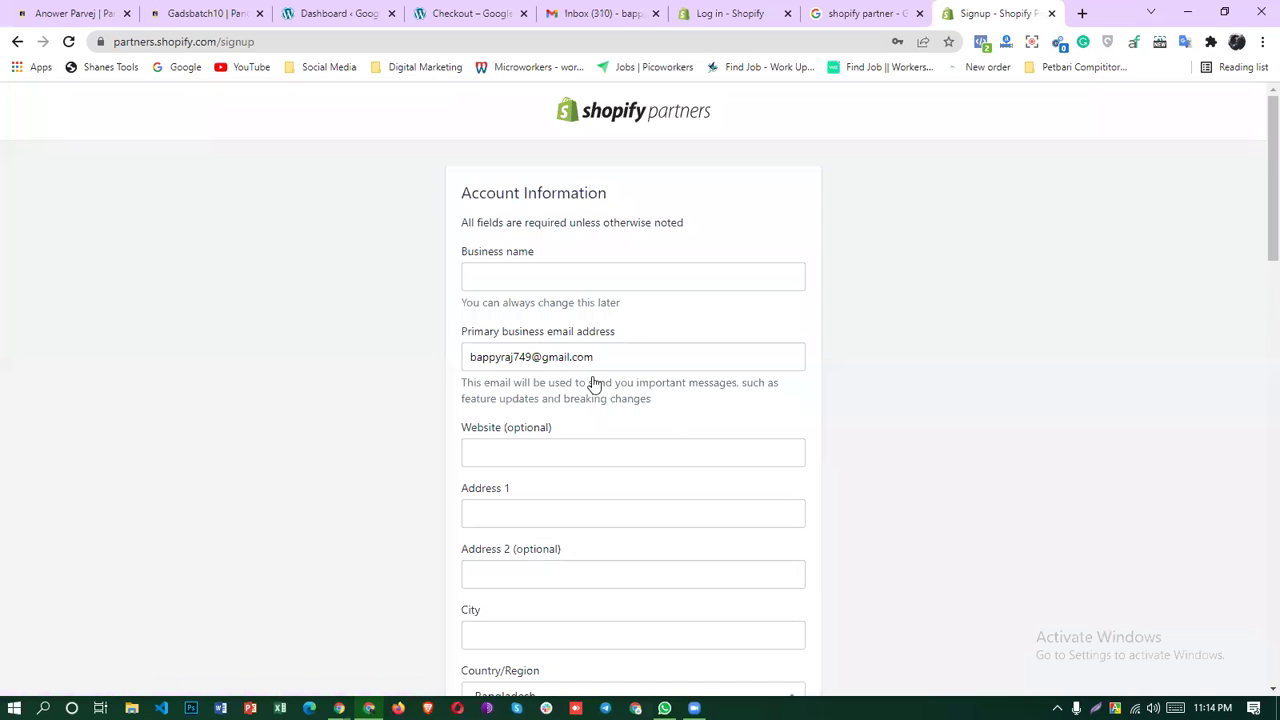
left_click(498, 270)
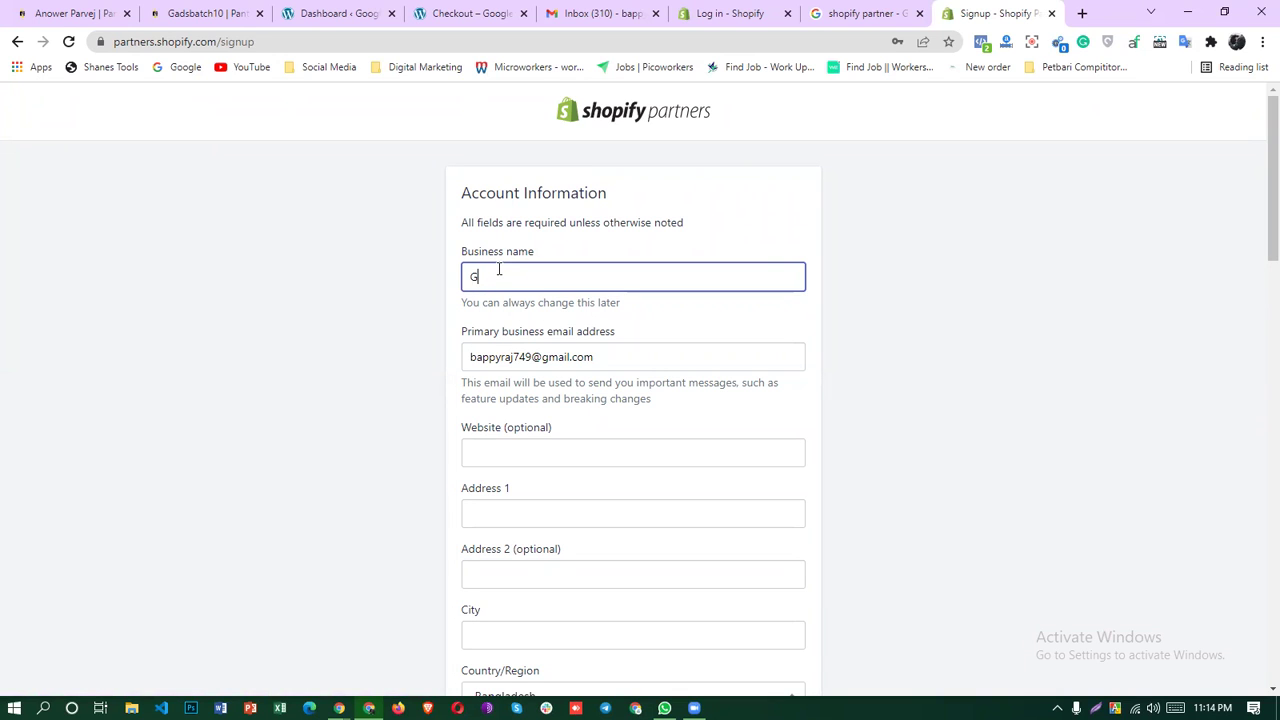
type("GA")
key("BackSpace")
type("ads")
type("batch 10")
scroll(608, 338, "down", 2)
left_click(493, 295)
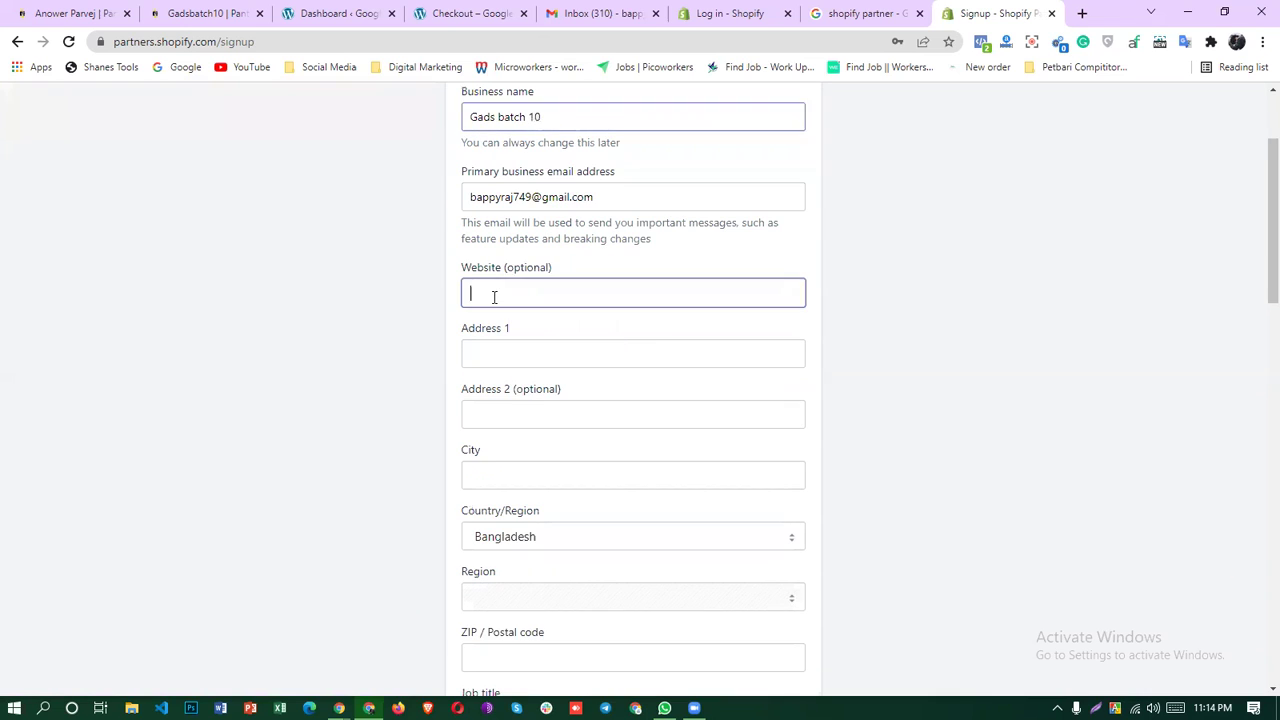
scroll(526, 394, "down", 2)
Step: Fill in the first address line with the street address
left_click(491, 193)
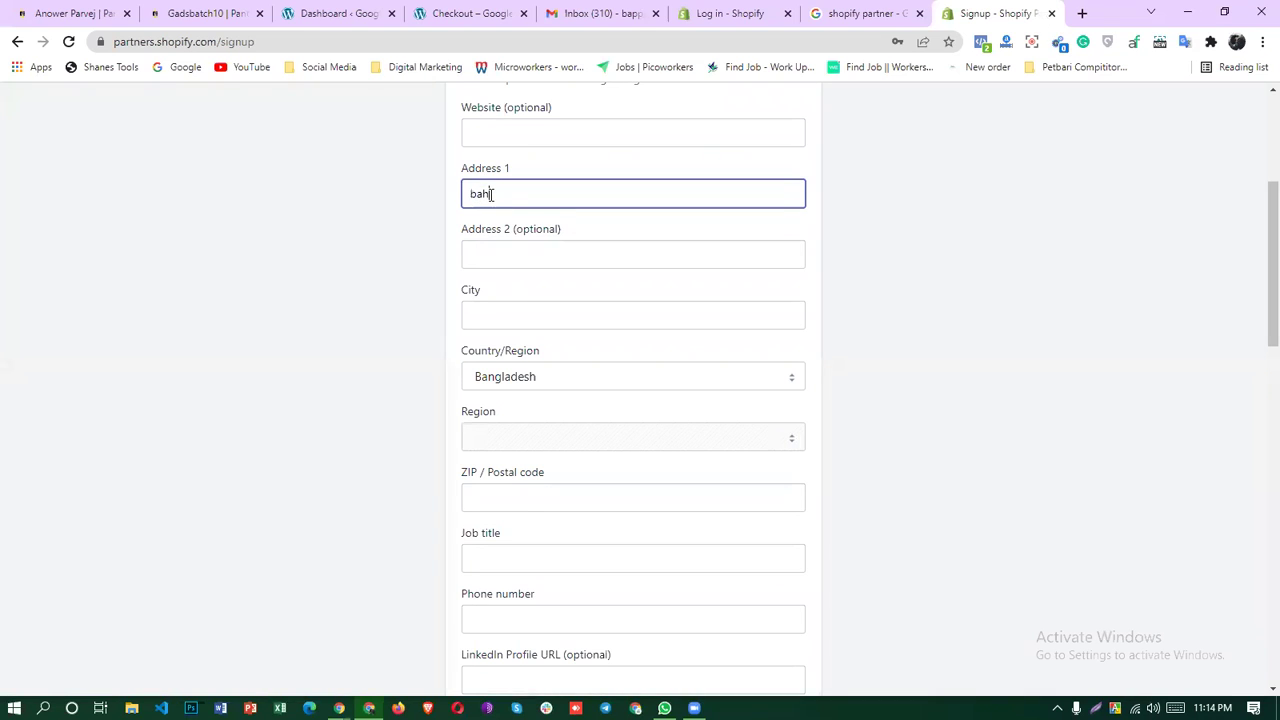
key("ctrl+a")
key("End")
scroll(526, 254, "down", 2)
scroll(569, 277, "up", 1)
Step: Enter the city and the ZIP / postal code
left_click(557, 248)
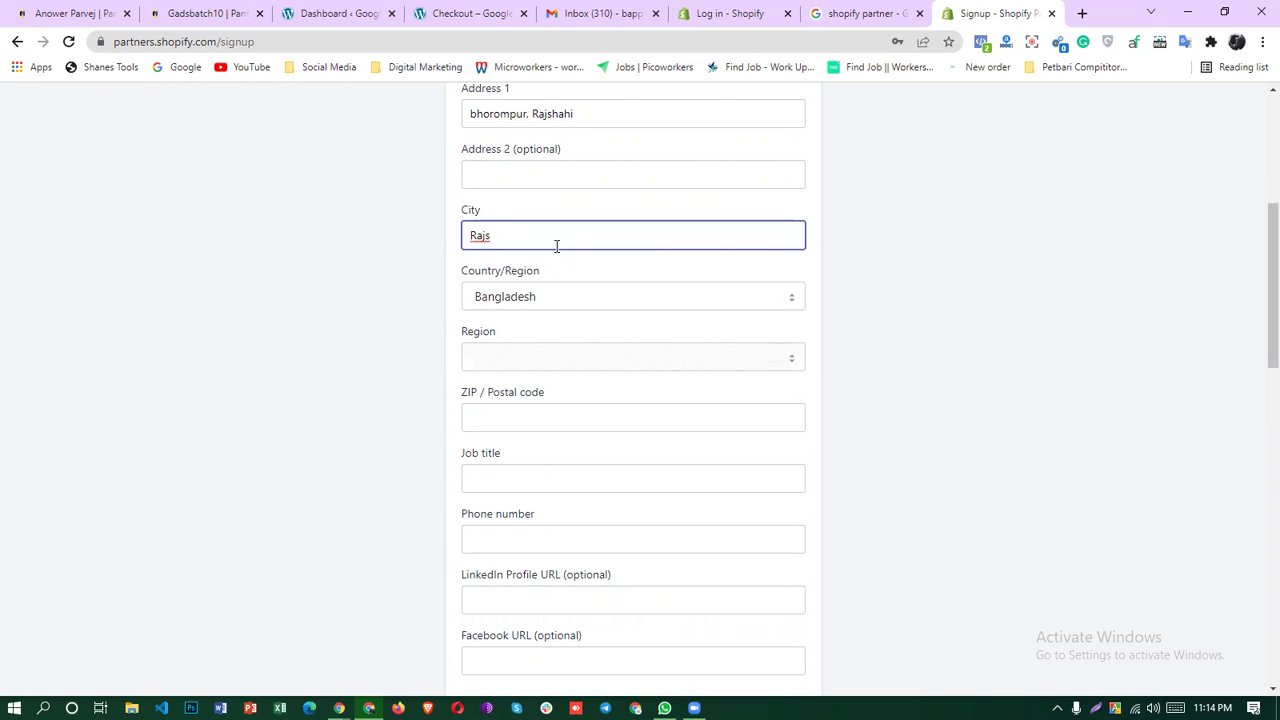
type("Rajshahi")
key("ctrl+a")
scroll(562, 358, "down", 1)
left_click(531, 288)
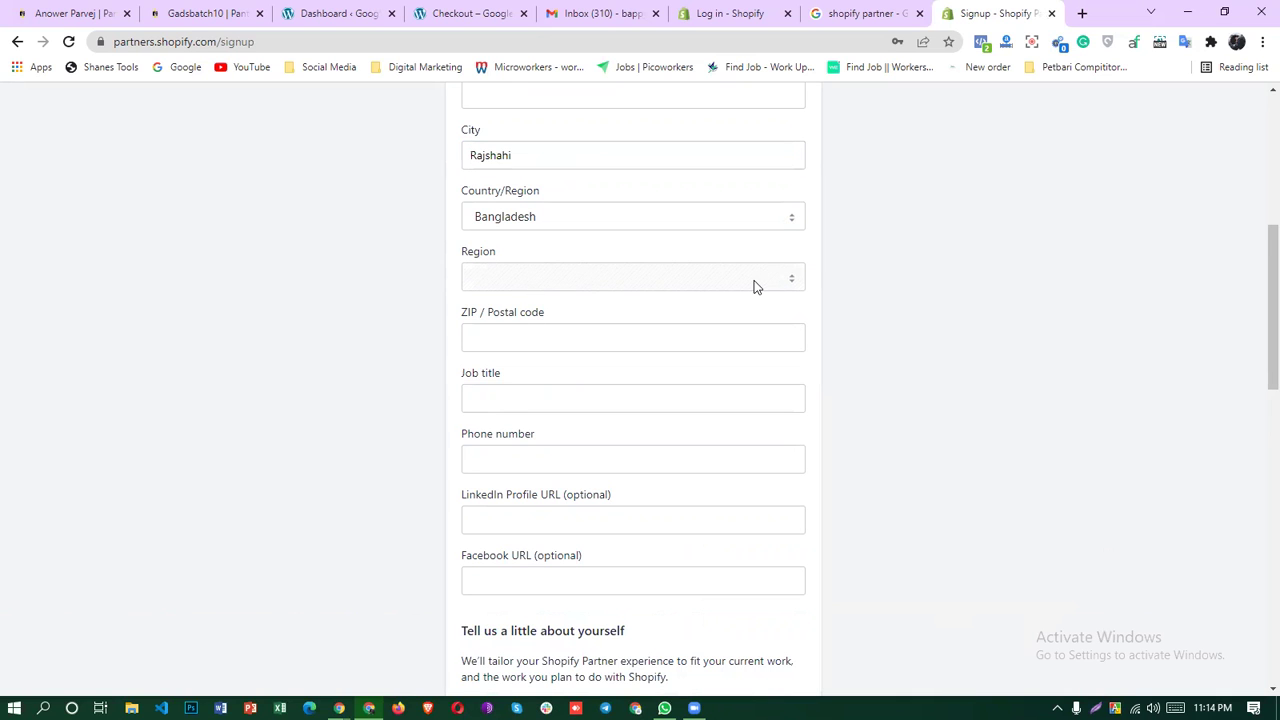
scroll(526, 374, "down", 1)
left_click(486, 263)
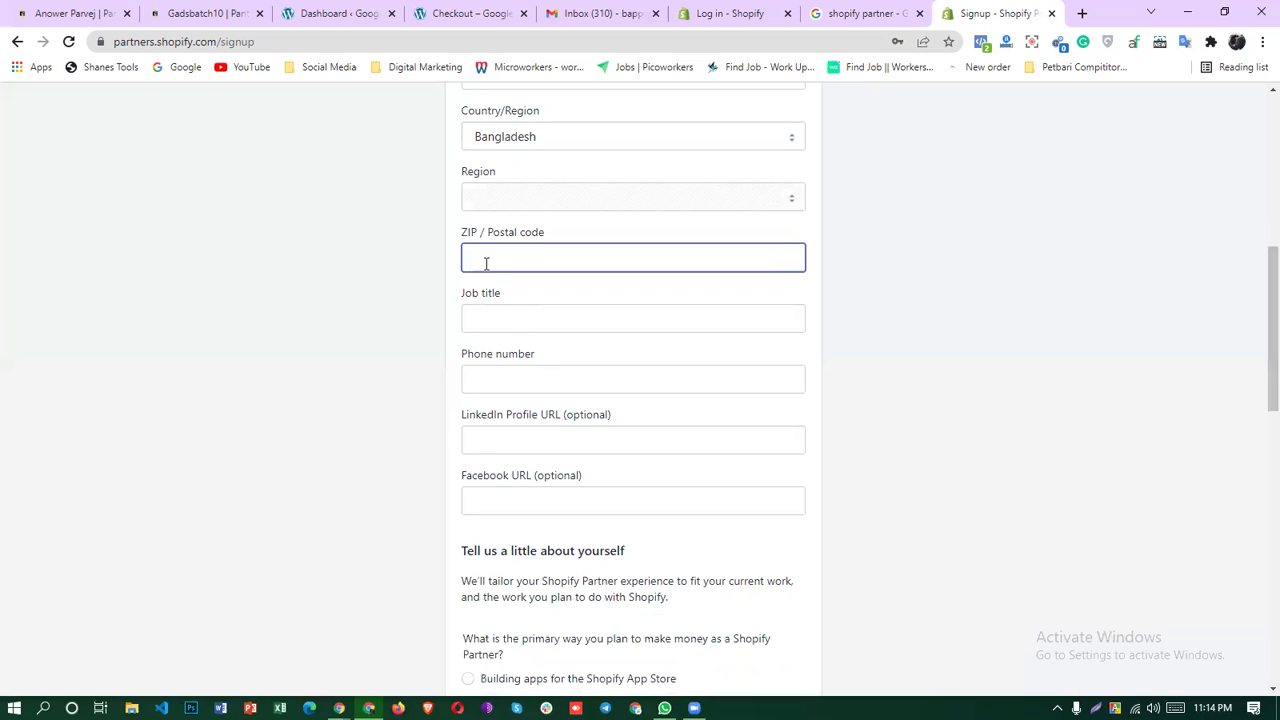
type("6000")
scroll(516, 328, "down", 1)
Step: Move through the Job title and Phone number fields without filling them
left_click(494, 226)
scroll(513, 288, "down", 1)
left_click(507, 226)
scroll(530, 360, "down", 5)
scroll(652, 420, "up", 6)
scroll(640, 402, "down", 3)
scroll(633, 397, "down", 1)
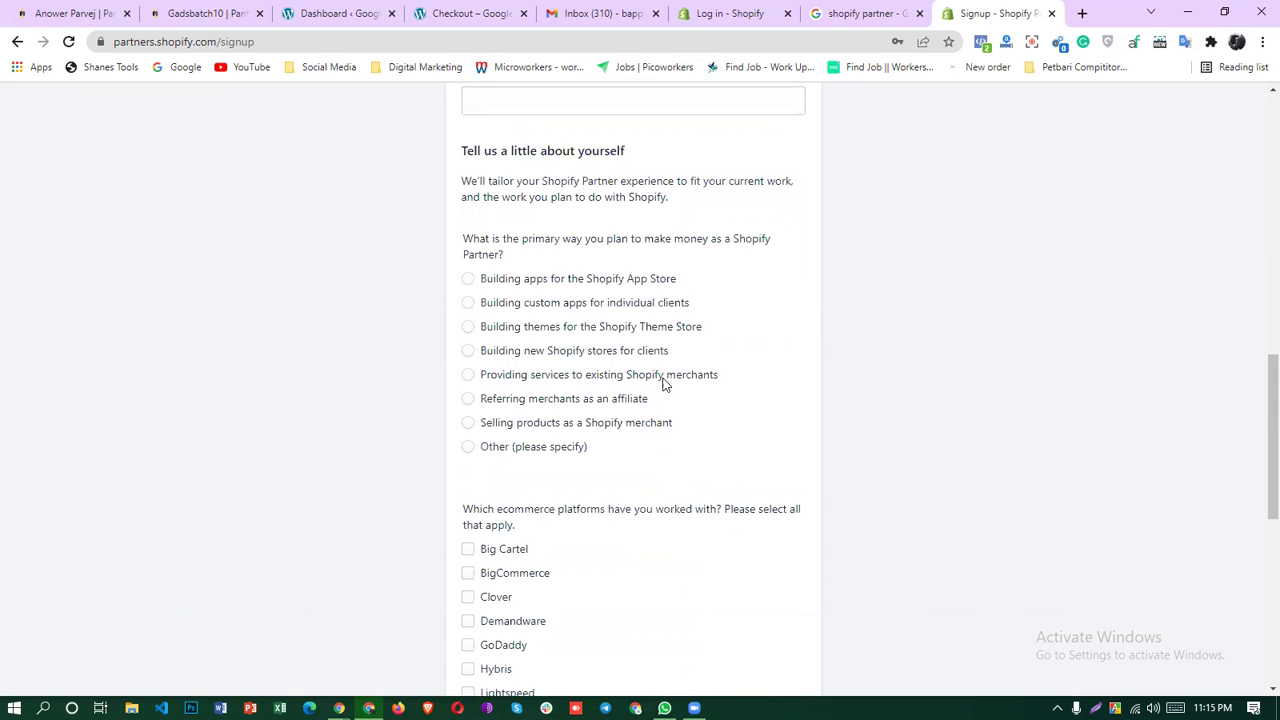
Step: Answer building new Shopify stores, no current client, and Other as the main way to earn
scroll(654, 374, "down", 7)
scroll(640, 340, "up", 6)
scroll(600, 317, "up", 1)
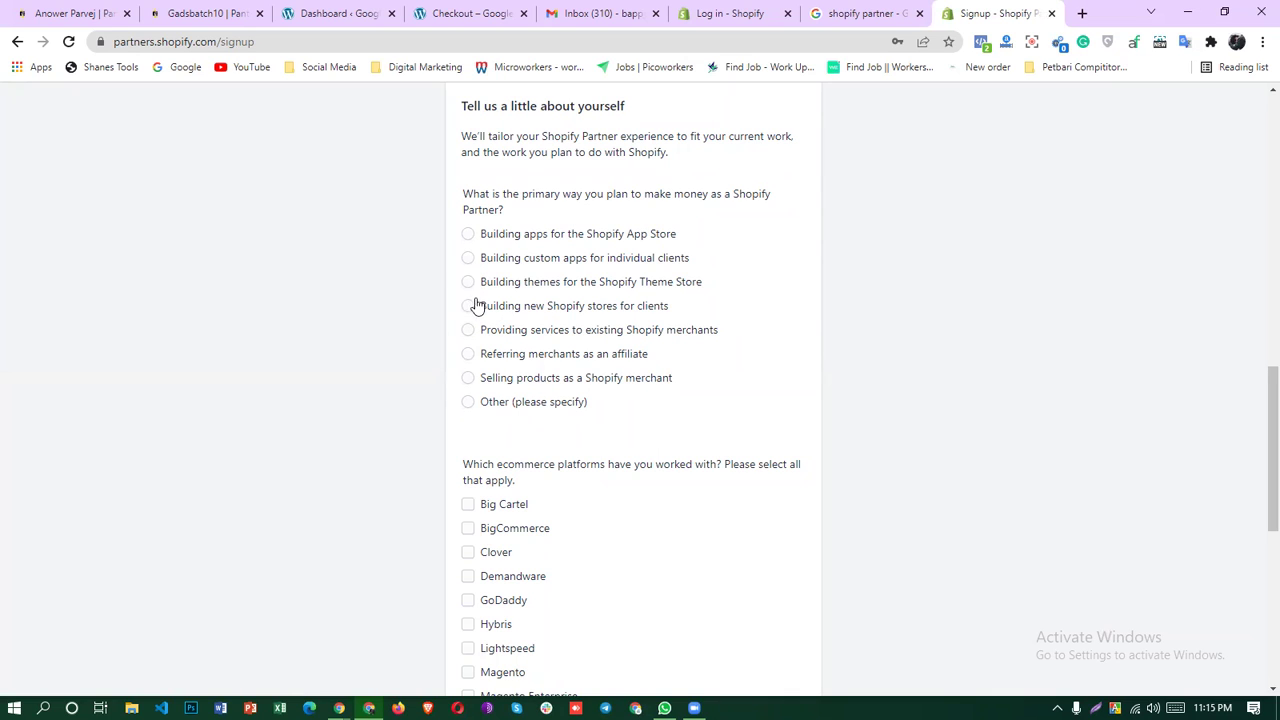
left_click(469, 306)
scroll(588, 396, "down", 2)
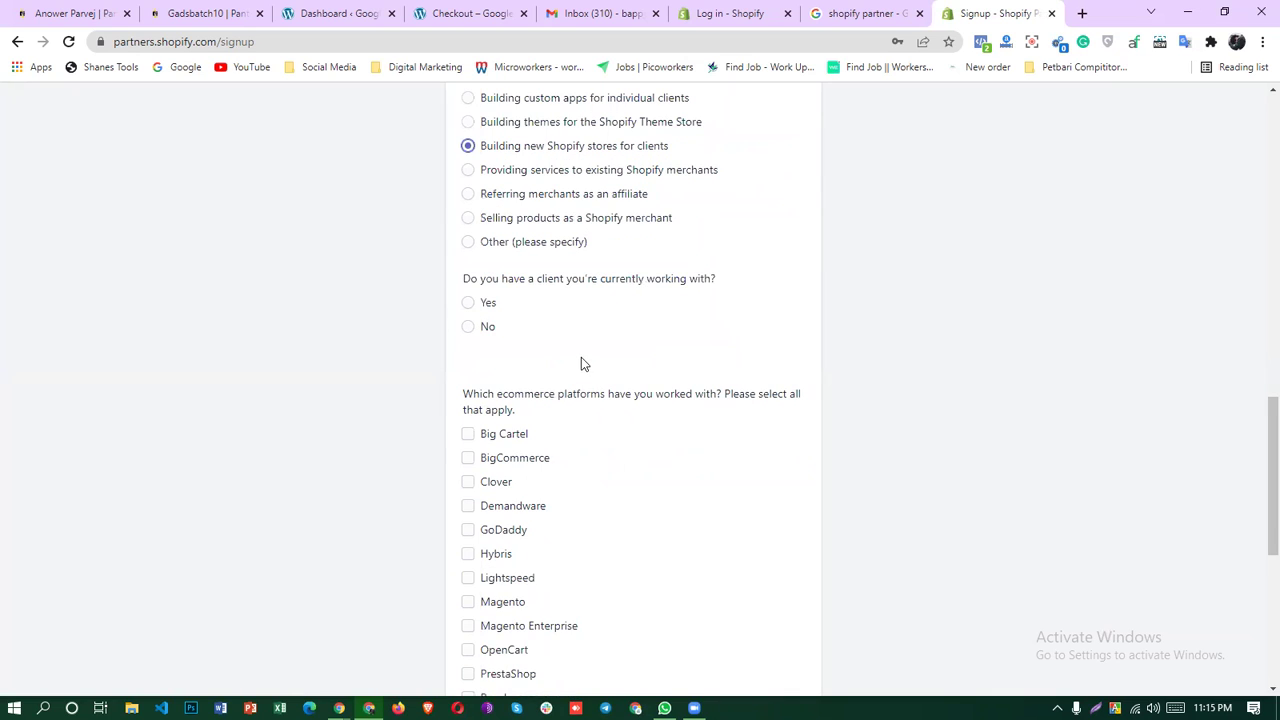
left_click(472, 327)
scroll(594, 337, "up", 1)
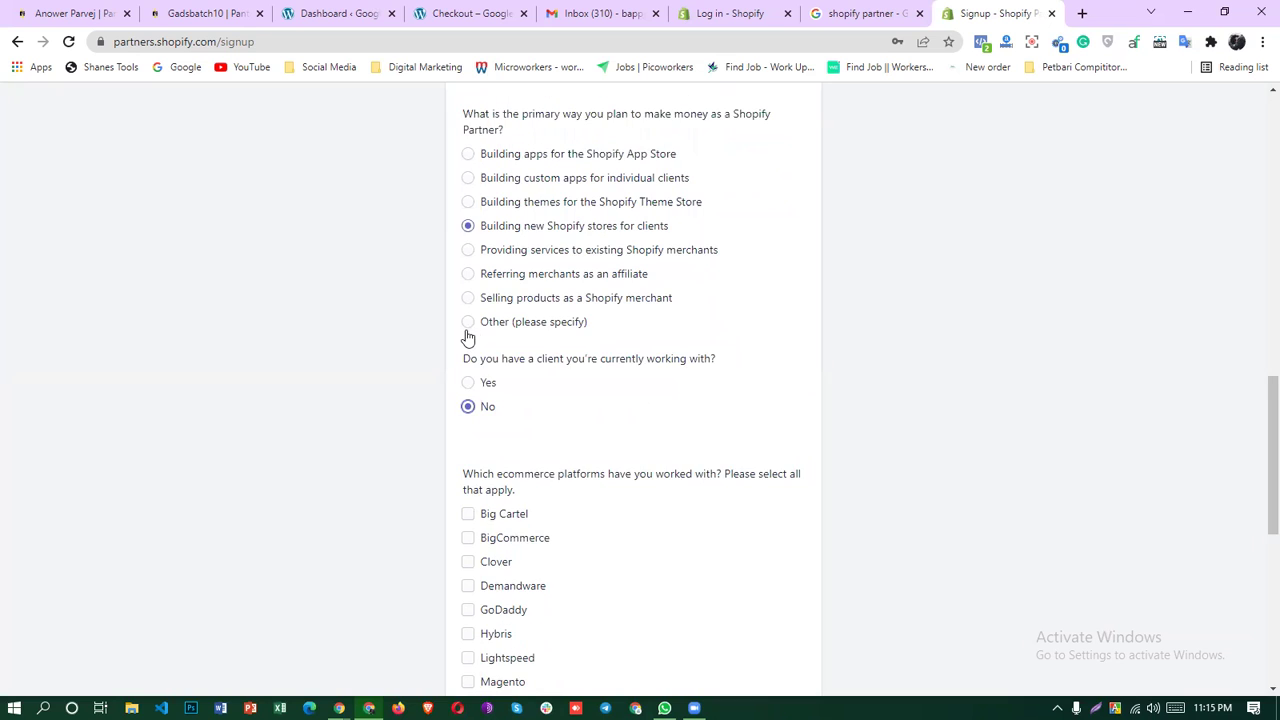
left_click(468, 322)
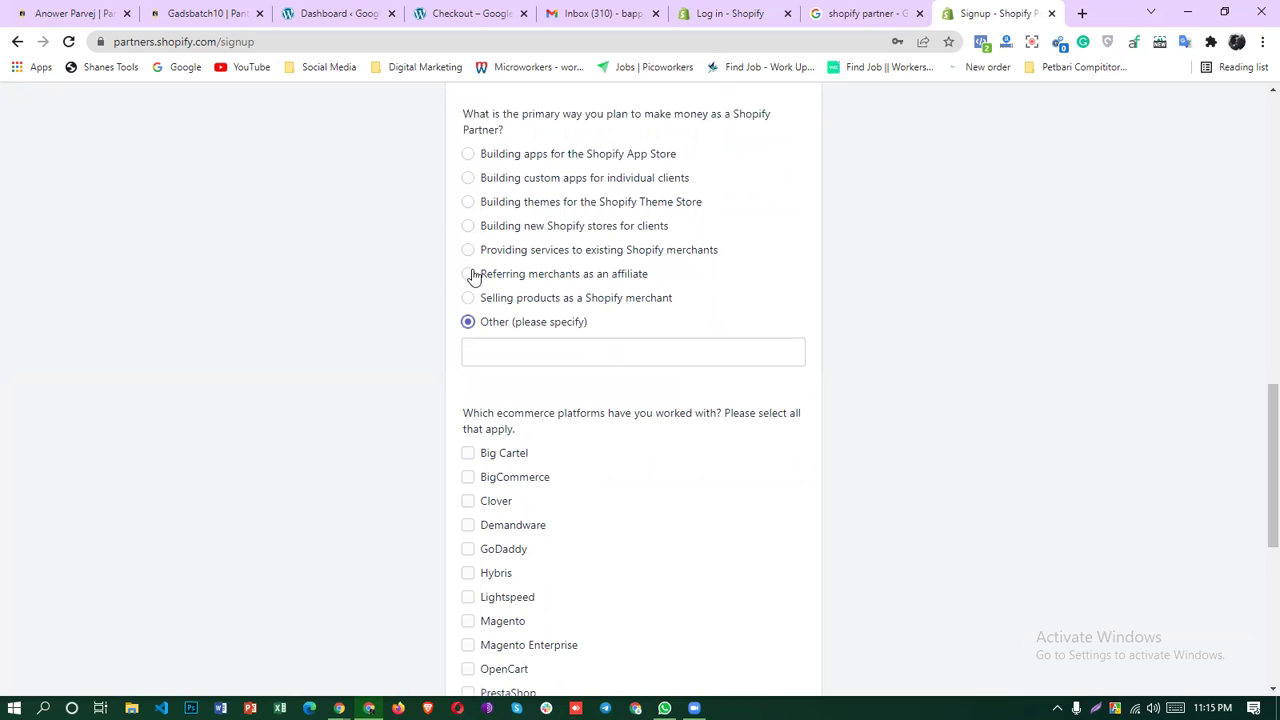
Step: Change the answer to building custom apps for individual clients, with no current client
left_click(468, 178)
scroll(565, 400, "down", 1)
left_click(470, 328)
scroll(565, 377, "down", 3)
scroll(565, 376, "up", 1)
scroll(555, 352, "down", 1)
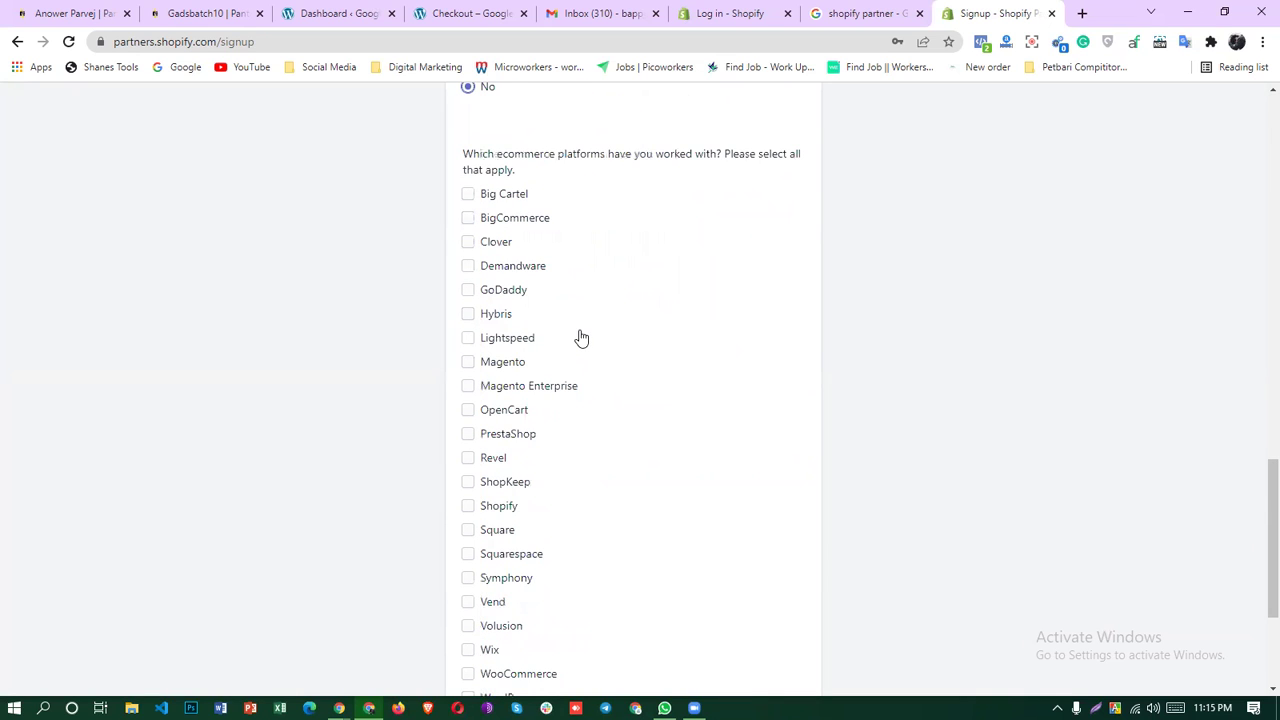
scroll(580, 340, "down", 2)
scroll(611, 405, "up", 3)
scroll(605, 360, "down", 2)
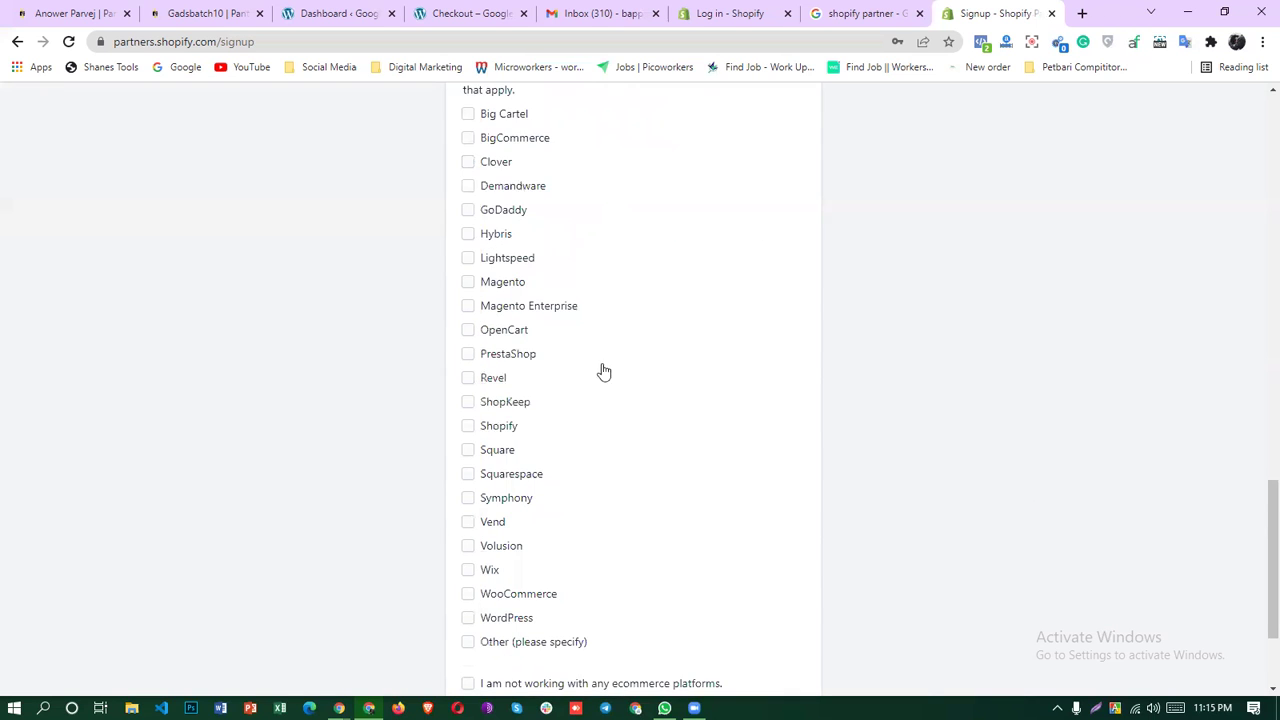
scroll(596, 415, "up", 2)
scroll(595, 403, "down", 2)
scroll(596, 402, "down", 2)
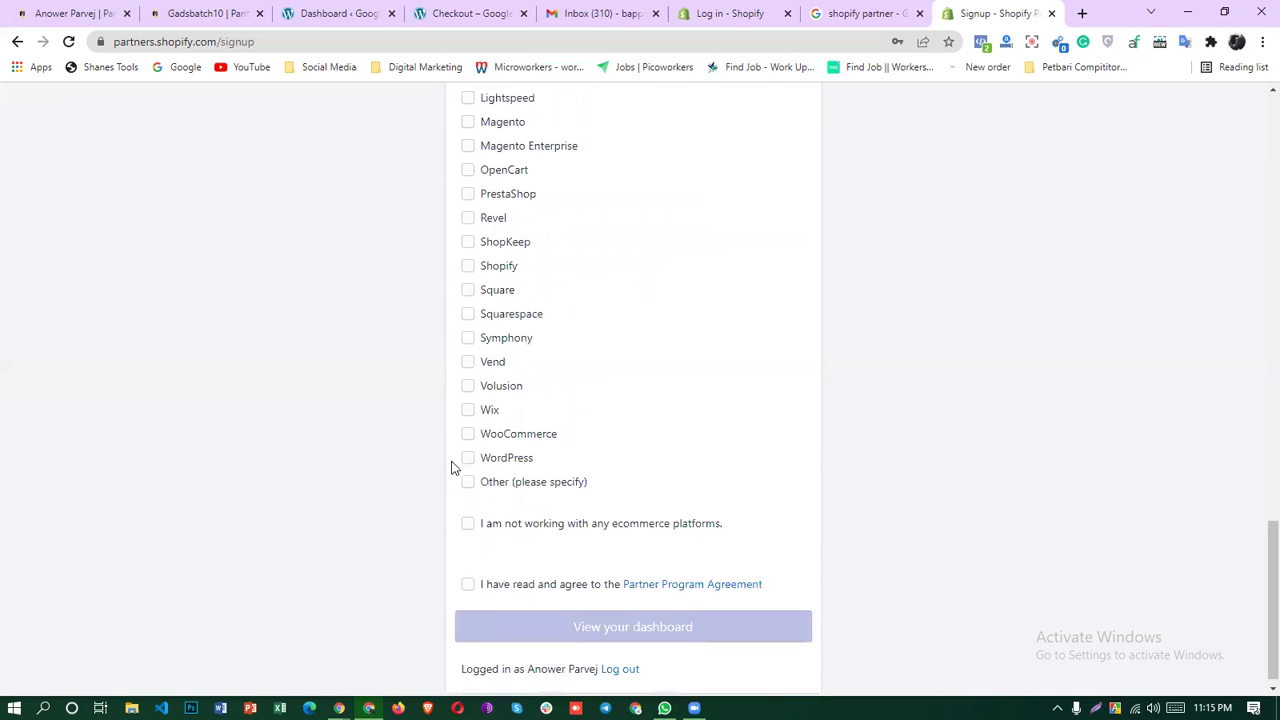
Step: Choose WooCommerce as the only platform, accept the Partner Program Agreement, and submit
left_click(468, 449)
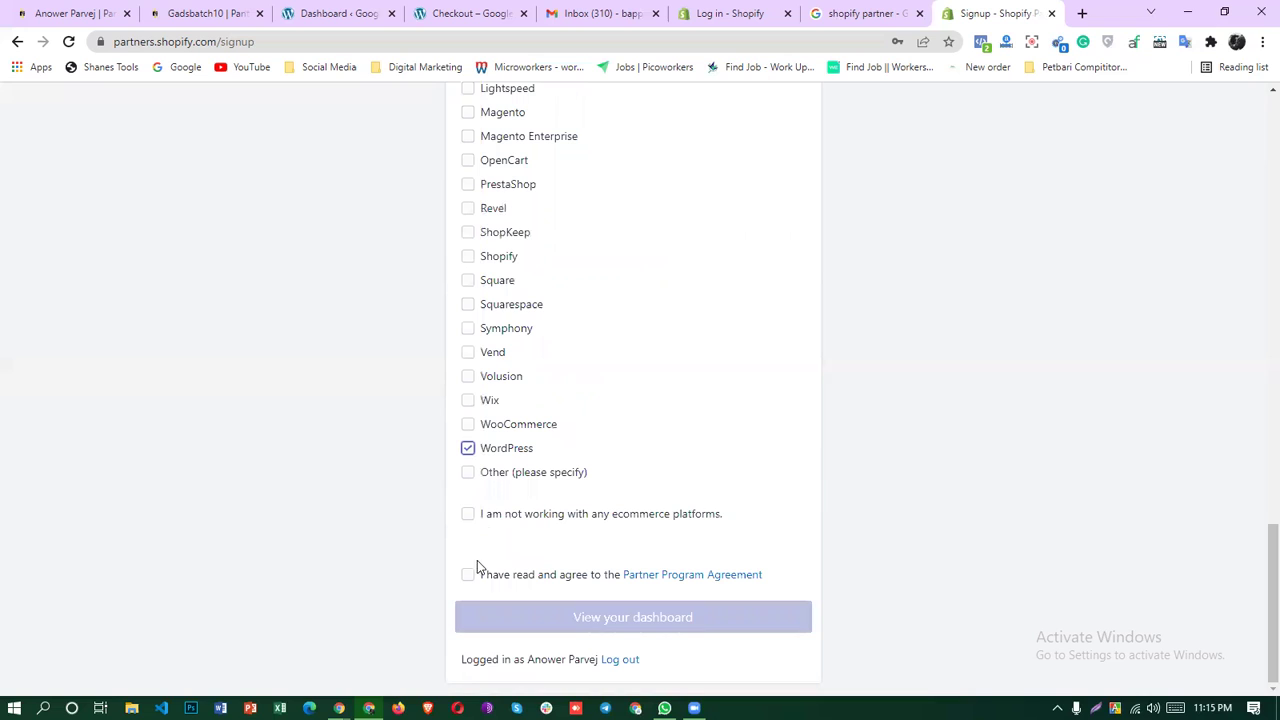
left_click(469, 516)
left_click(468, 424)
left_click(468, 576)
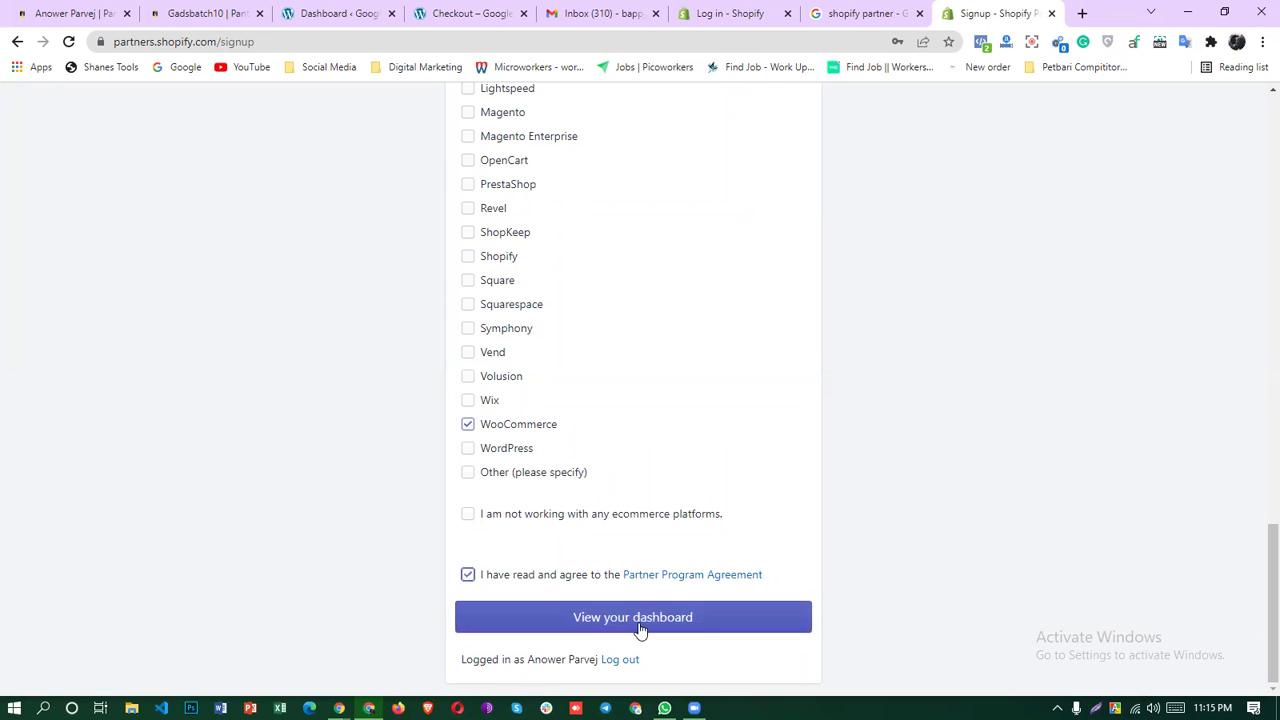
left_click(638, 622)
Step: Set the job title to 'Digital Marketer' and resubmit the form
scroll(917, 467, "up", 1)
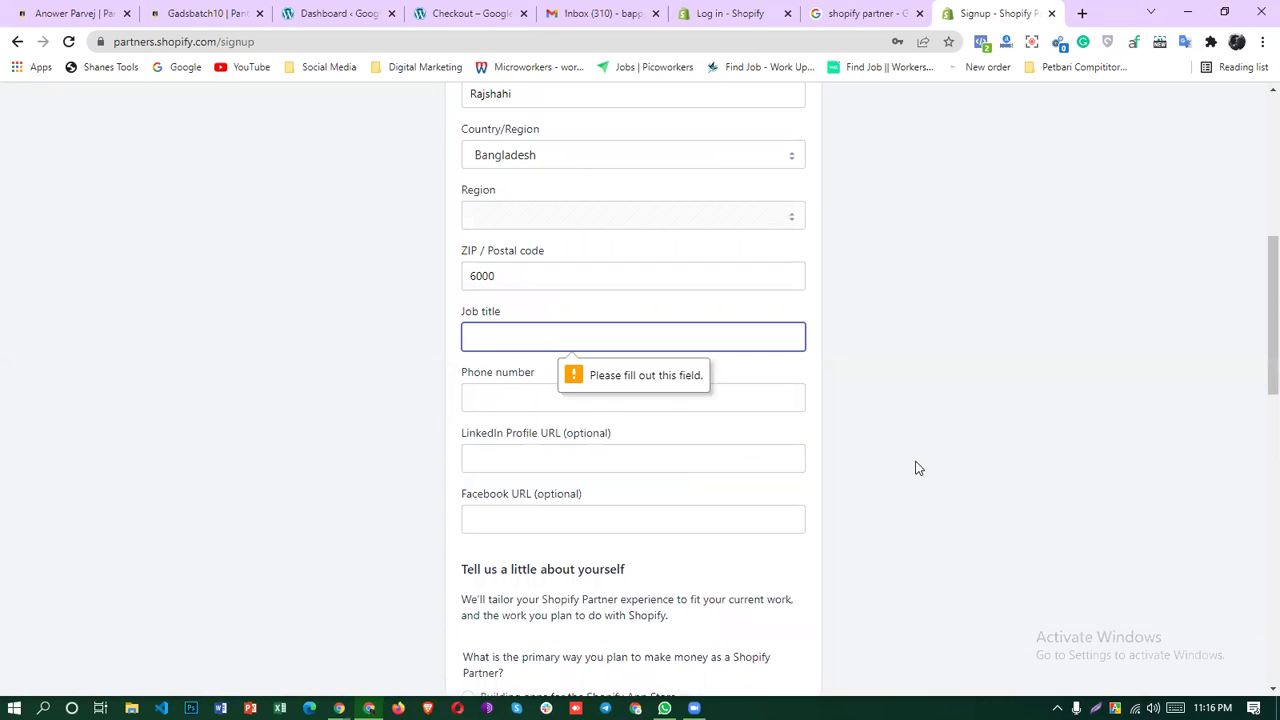
type("Digi")
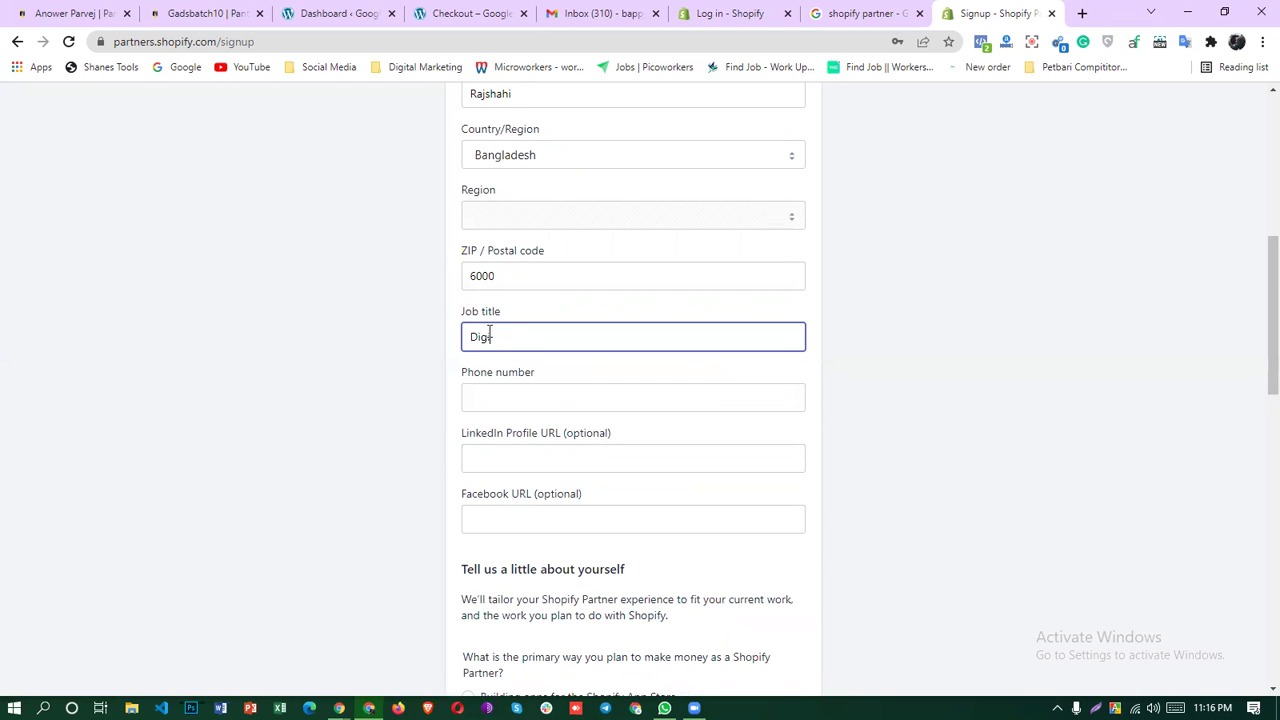
type("tal MArketer")
left_click(524, 338)
key("BackSpace")
type("a")
left_click(882, 414)
scroll(881, 460, "down", 10)
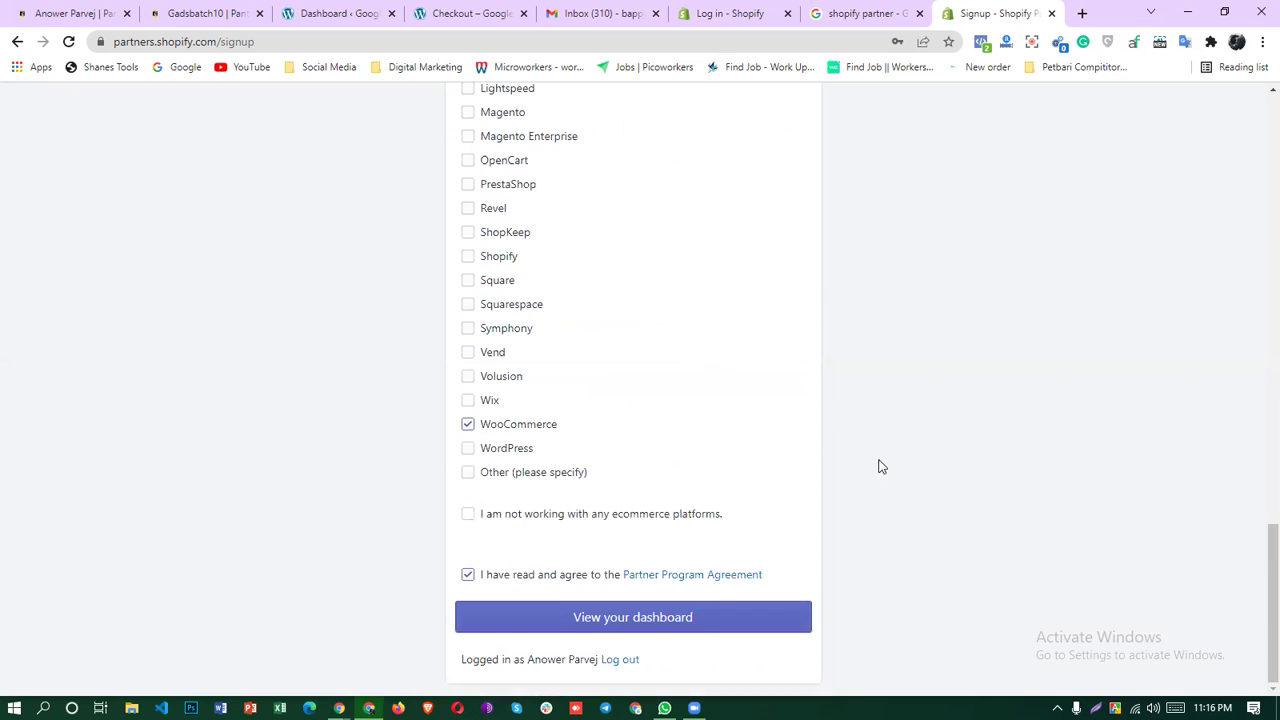
left_click(712, 610)
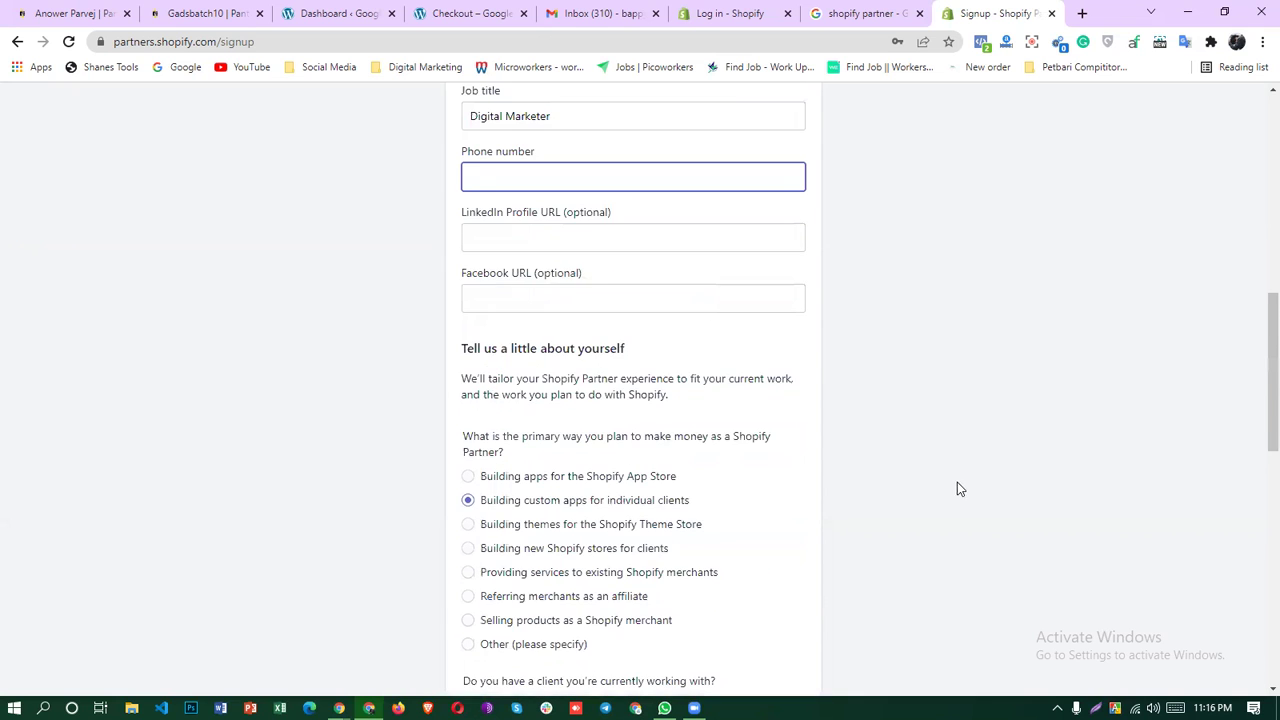
Step: Enter the user's phone number in the Phone number field
scroll(962, 484, "up", 1)
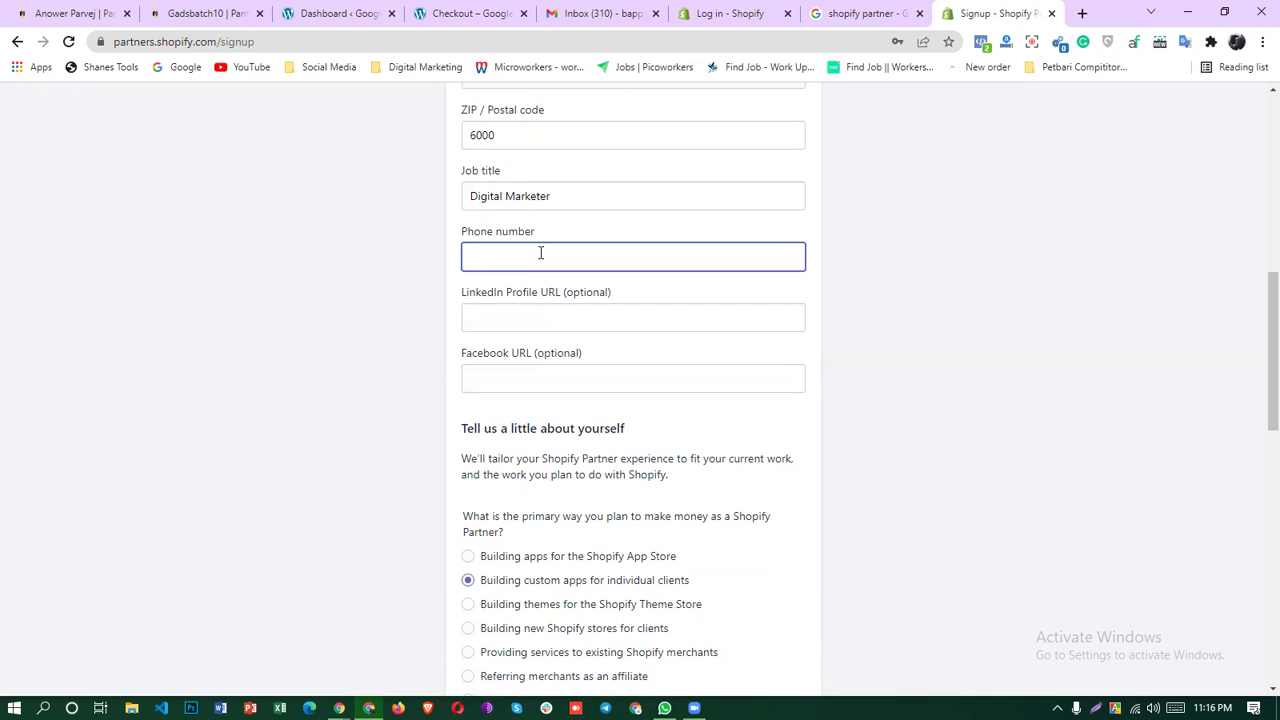
type("063")
key("BackSpace")
key("BackSpace")
key("BackSpace")
scroll(540, 277, "down", 10)
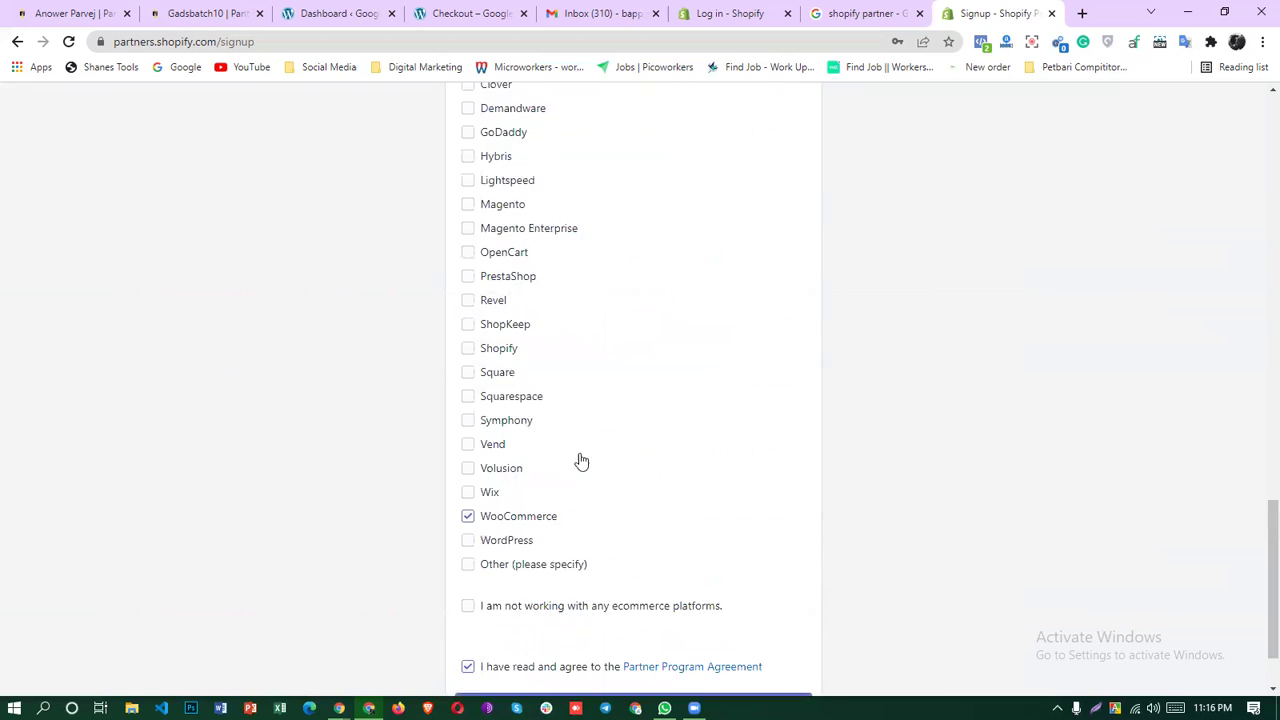
scroll(581, 460, "down", 1)
Step: Submit the completed signup and decline Chrome's offer to save the address
left_click(651, 615)
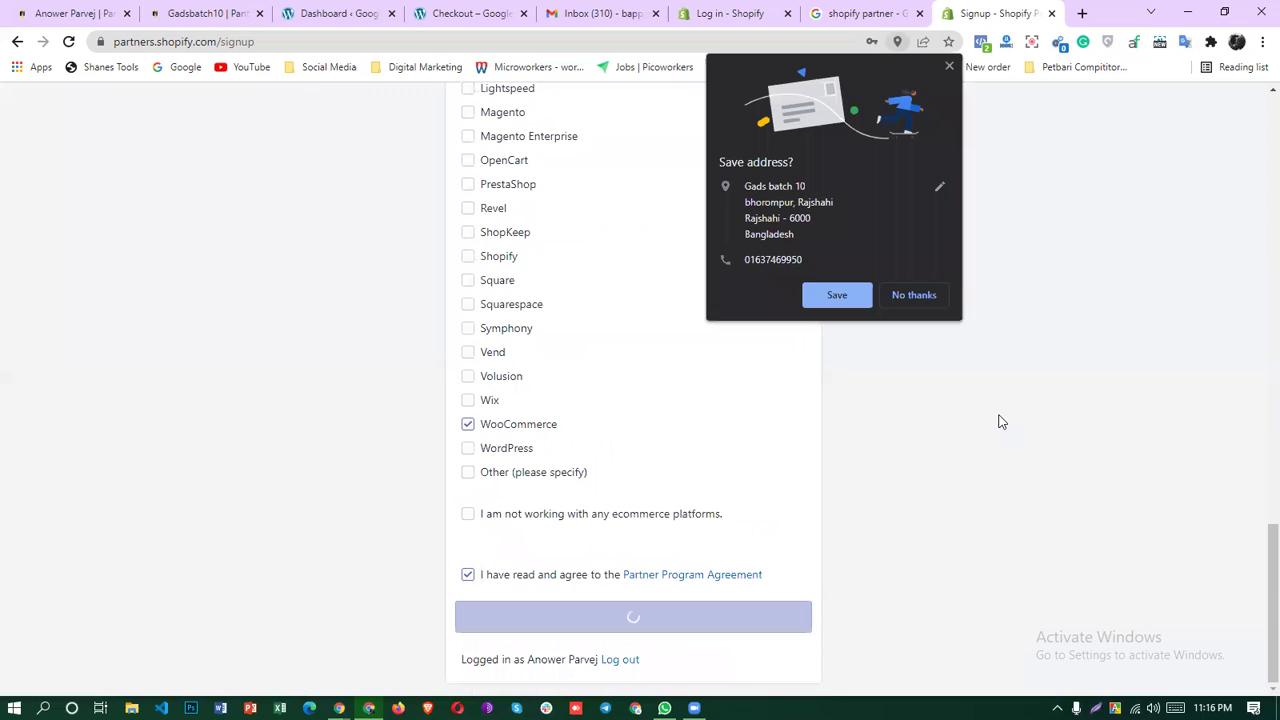
left_click(914, 296)
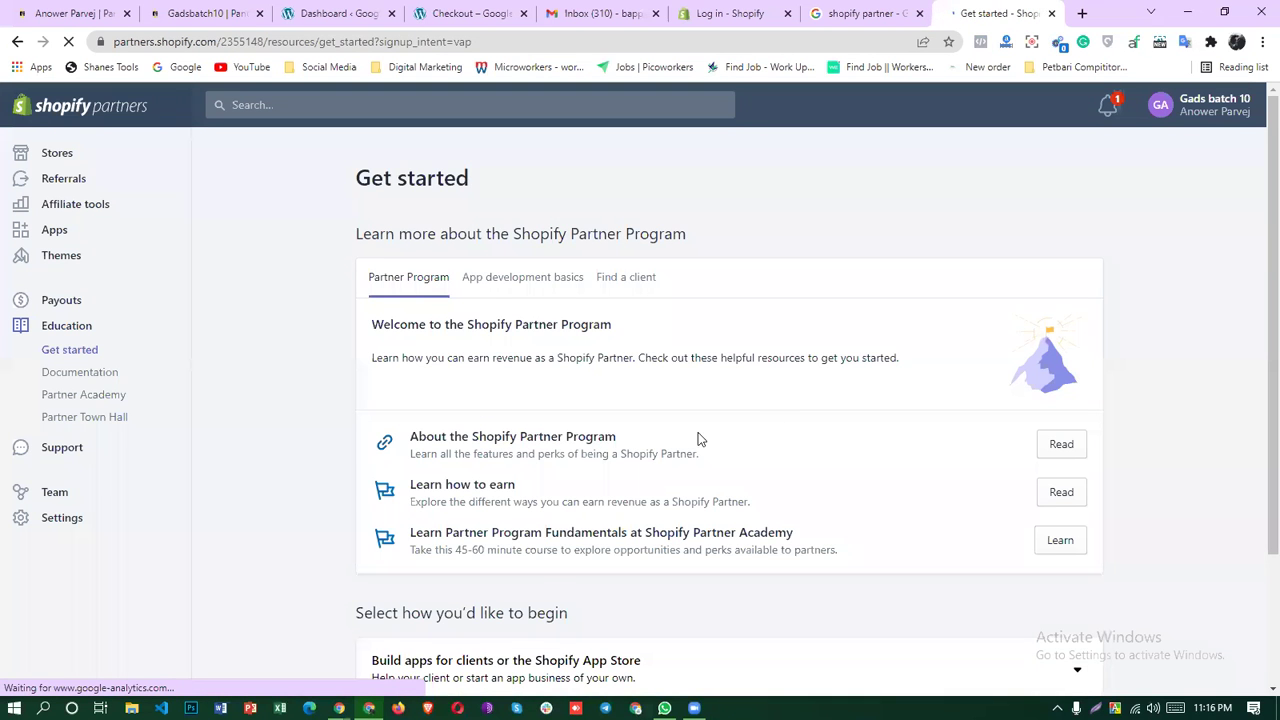
scroll(712, 443, "down", 2)
scroll(789, 411, "up", 2)
scroll(957, 466, "down", 2)
scroll(792, 375, "up", 2)
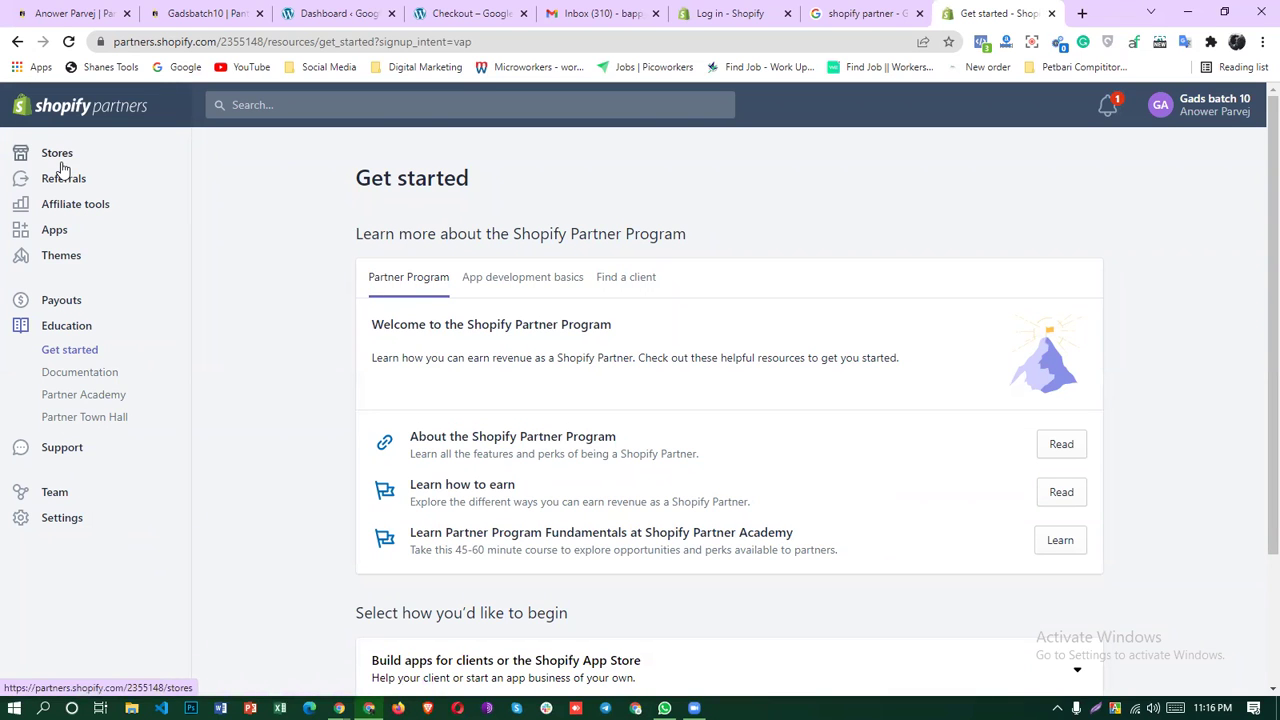
scroll(62, 460, "down", 1)
scroll(62, 460, "up", 1)
Step: Open Stores, then confirm the business email from Shopify's message in the inbox
left_click(57, 153)
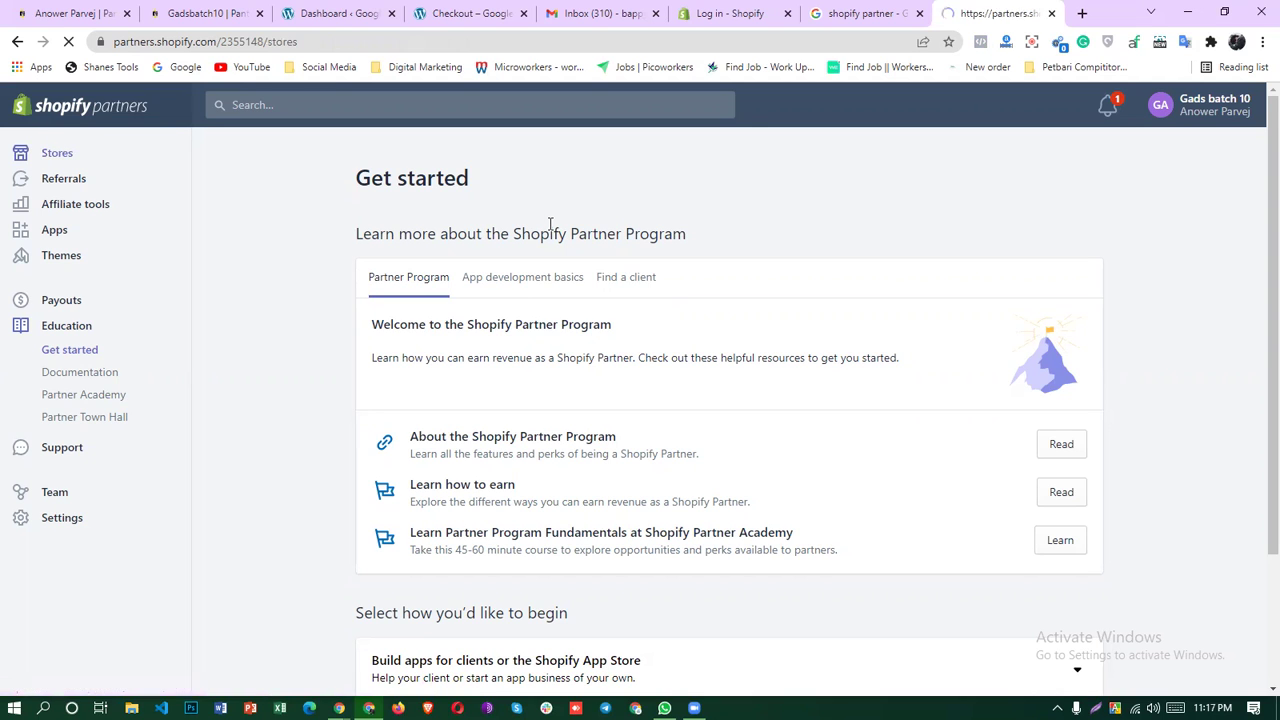
scroll(680, 400, "down", 1)
scroll(689, 425, "up", 1)
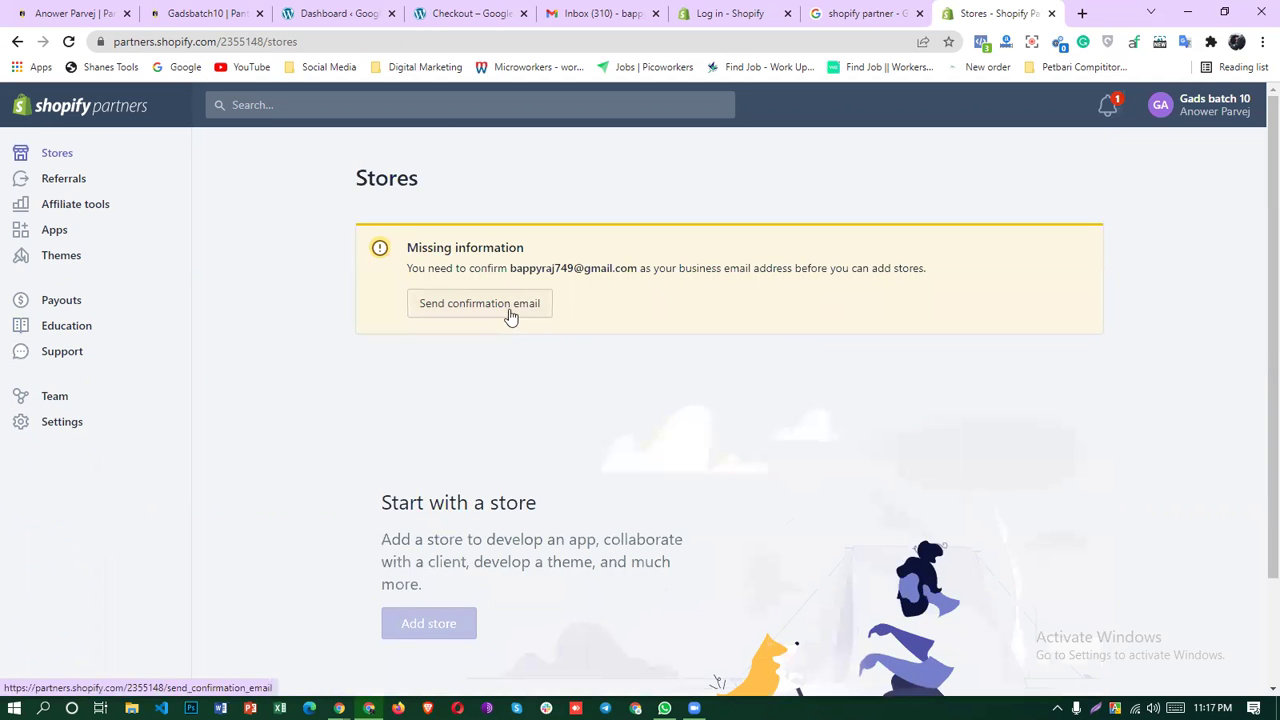
left_click(600, 13)
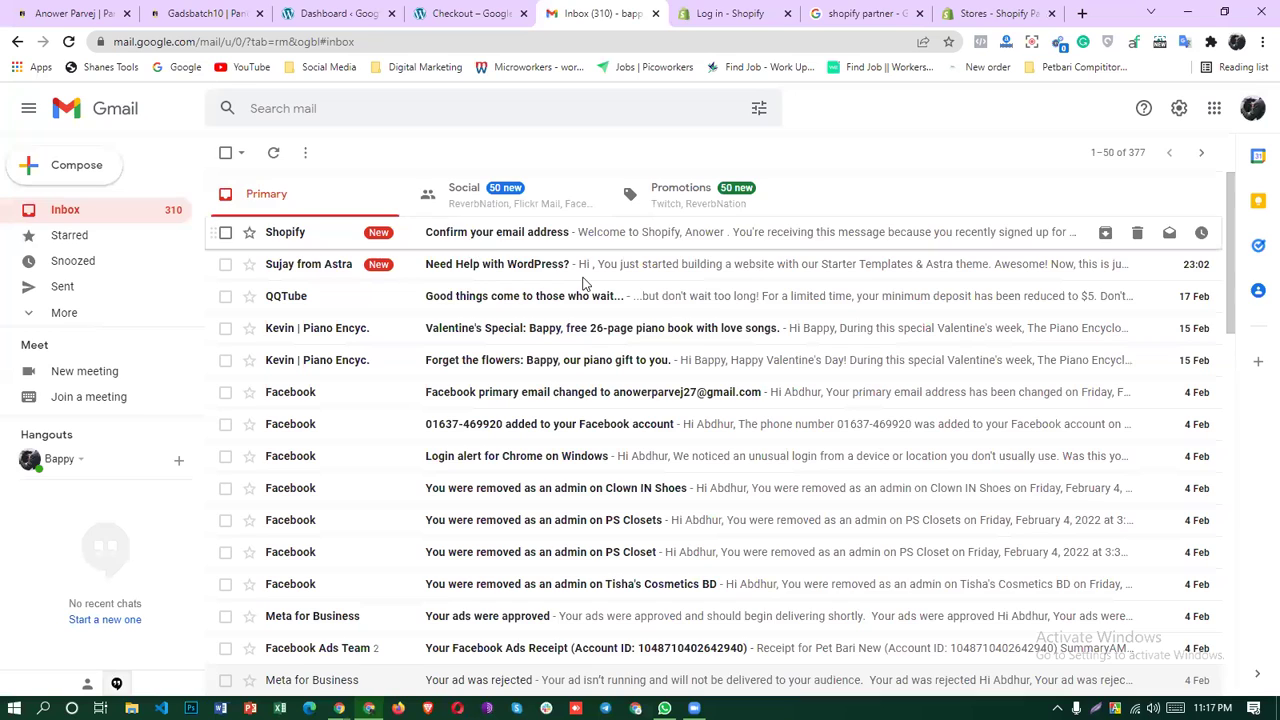
left_click(500, 232)
left_click(634, 475)
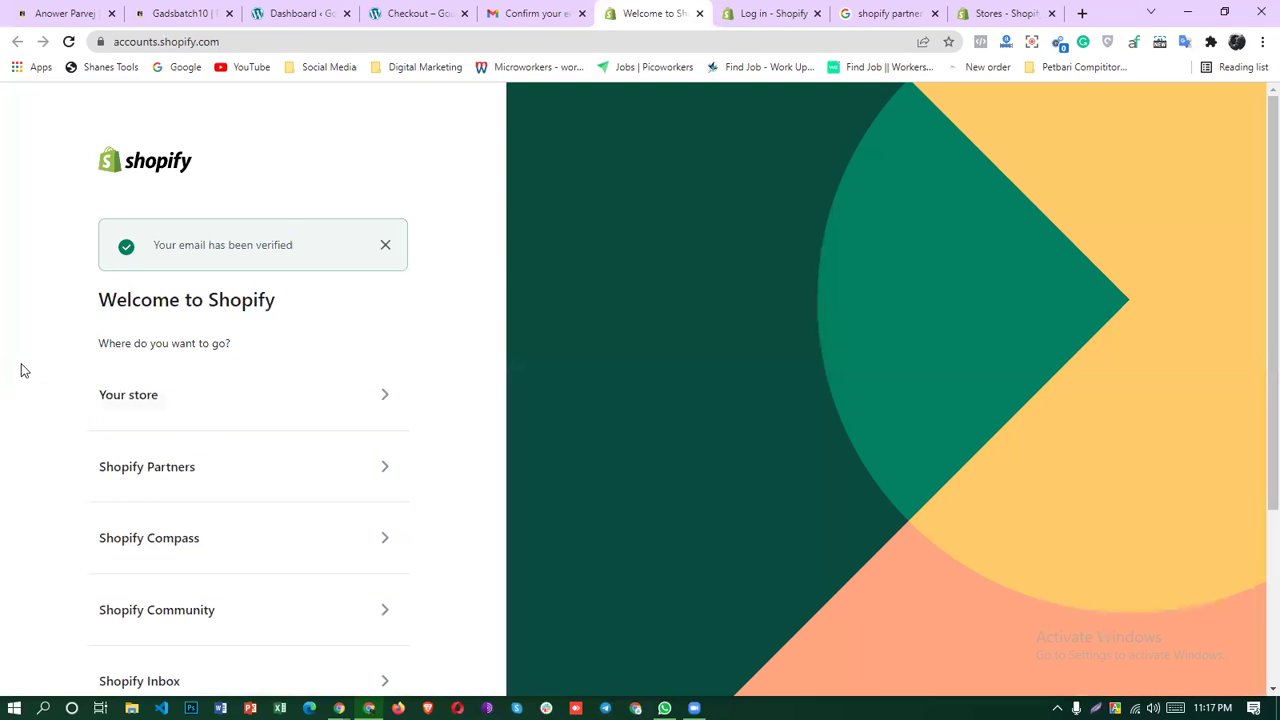
Step: Return to the refreshed Stores page and begin adding a new store
scroll(22, 373, "down", 3)
scroll(20, 388, "up", 2)
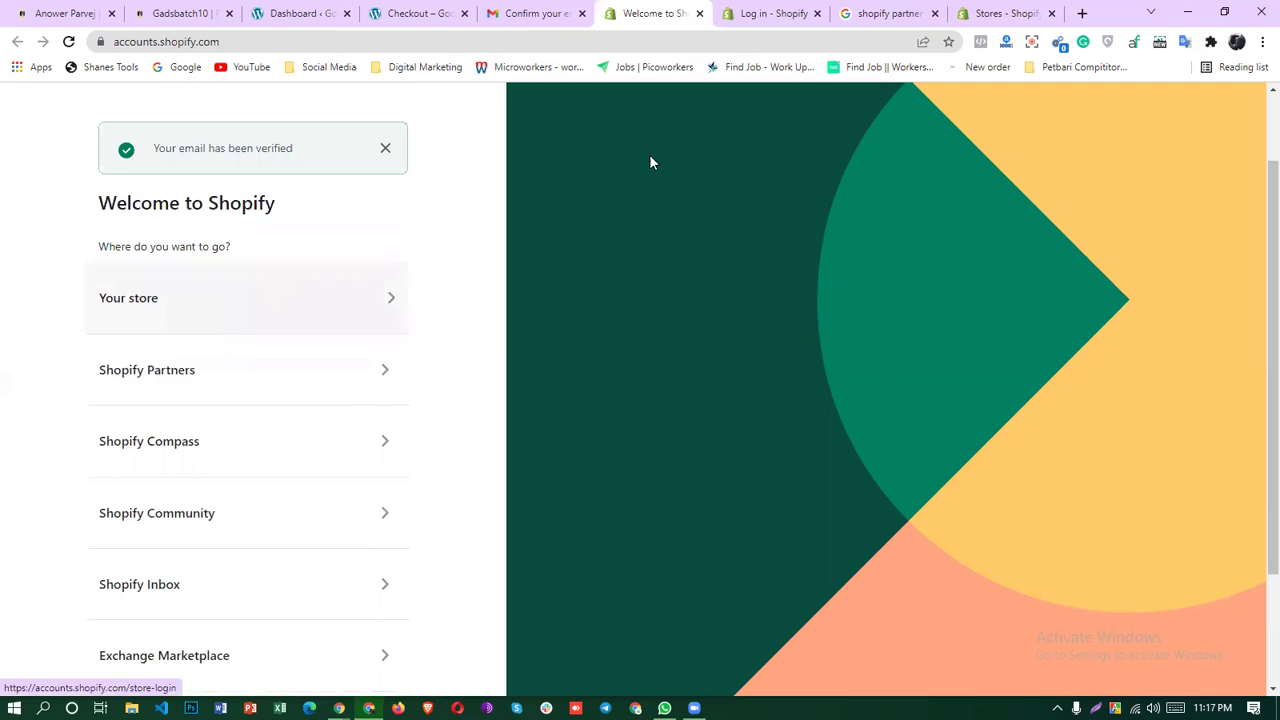
left_click(1015, 12)
left_click(68, 41)
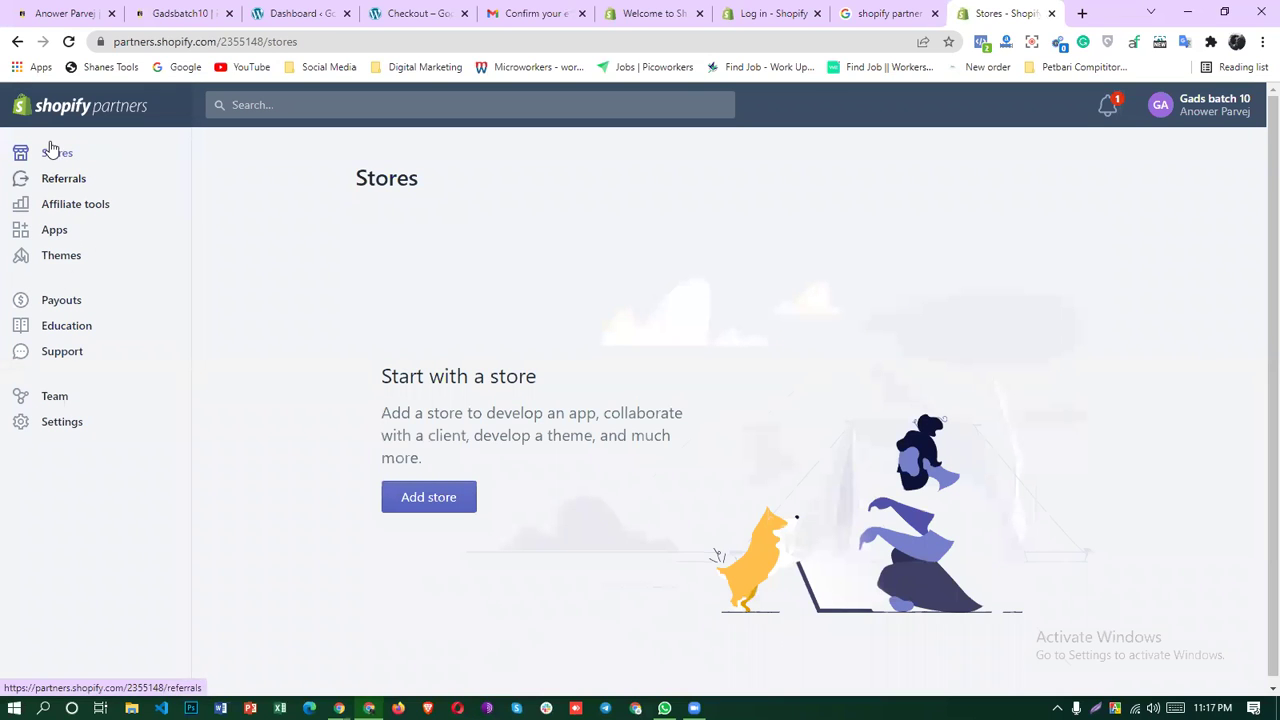
left_click(446, 502)
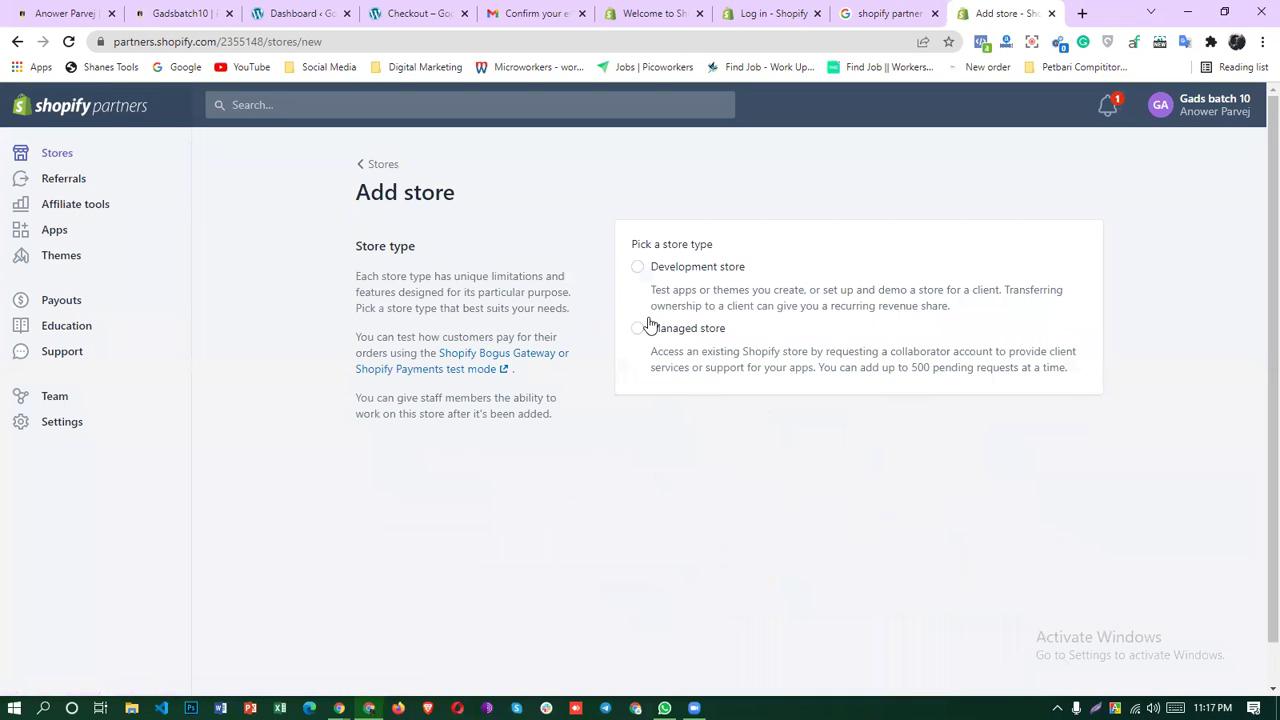
Step: Choose Development store and name it Gadsbatch10
left_click(638, 267)
scroll(720, 420, "down", 3)
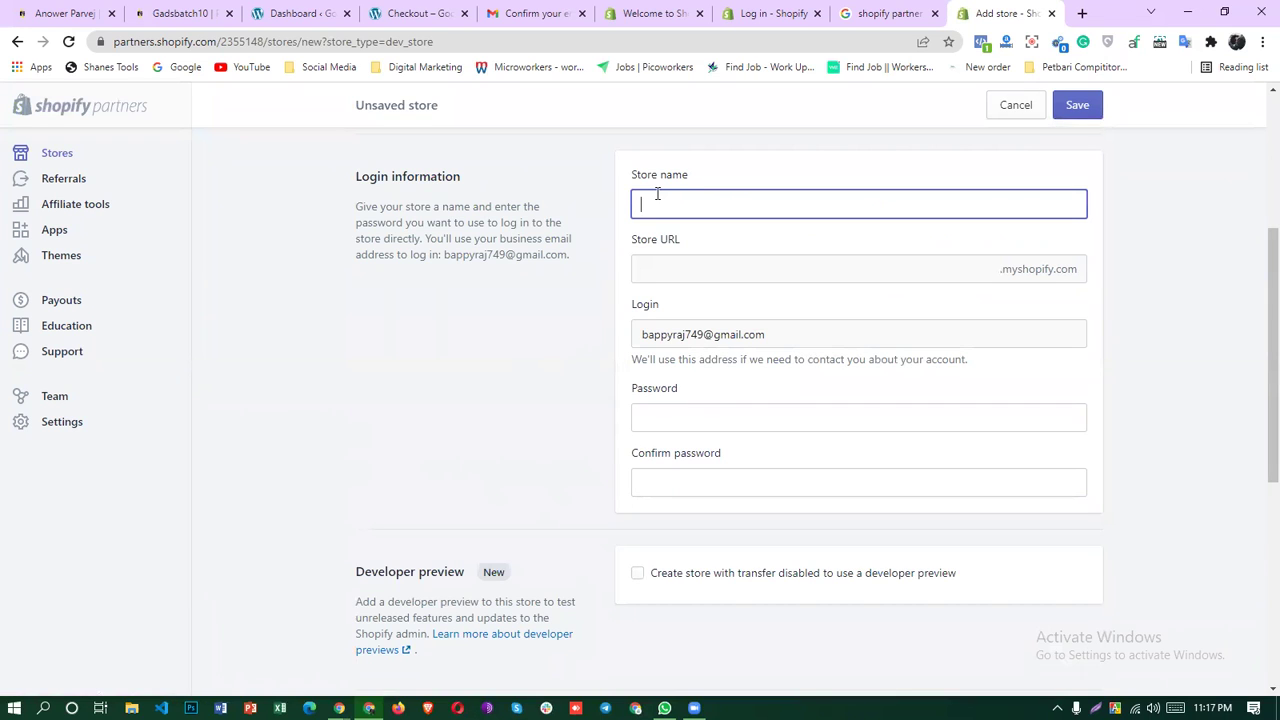
type("GadsBa")
key("BackSpace")
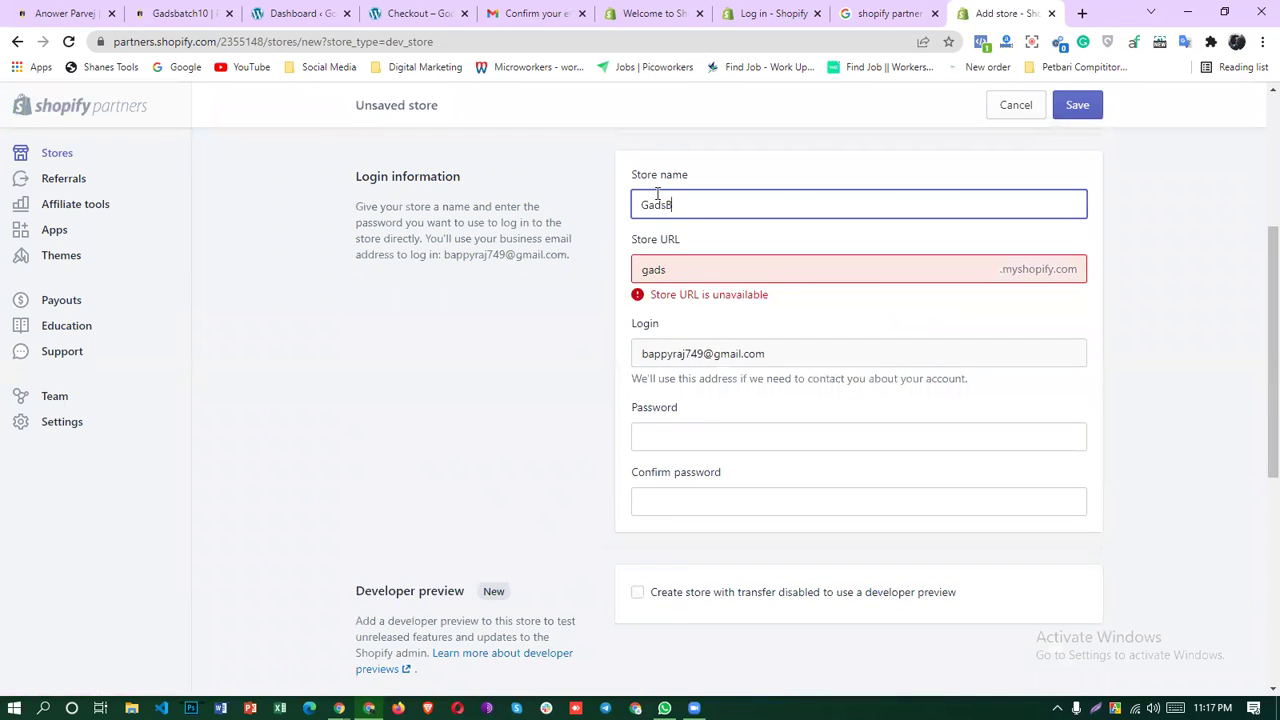
type("bat")
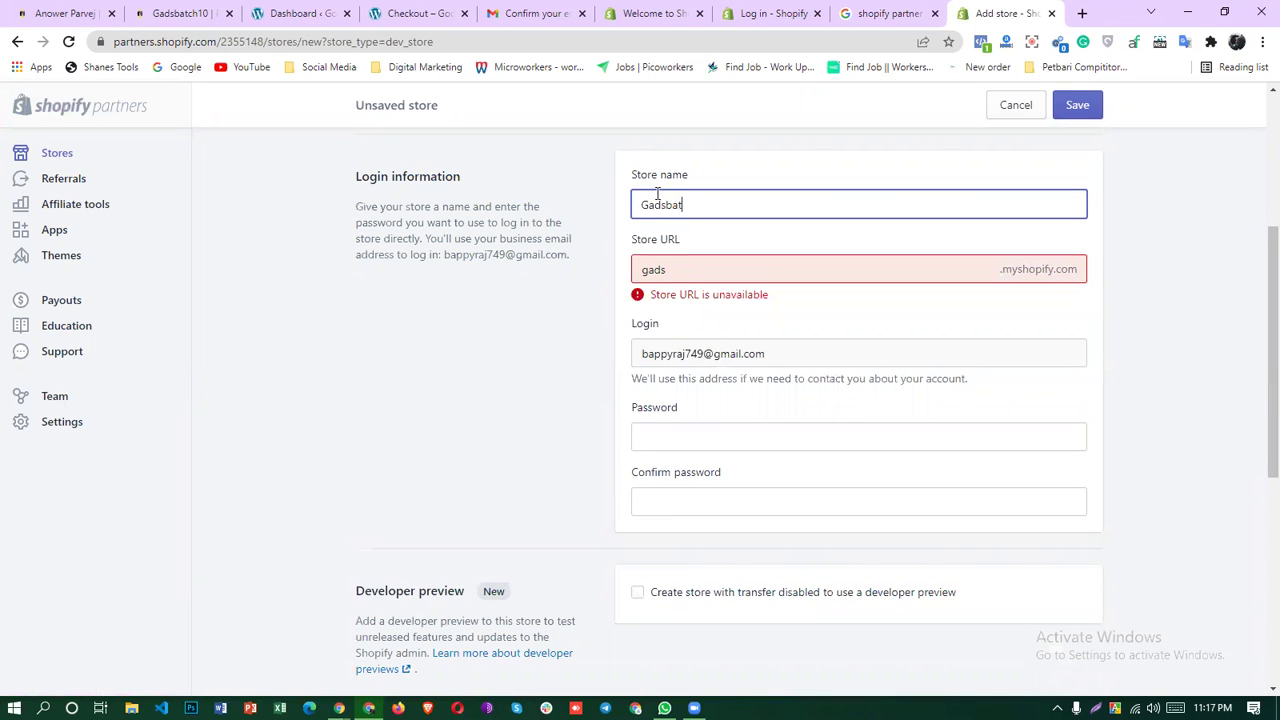
type("ch10")
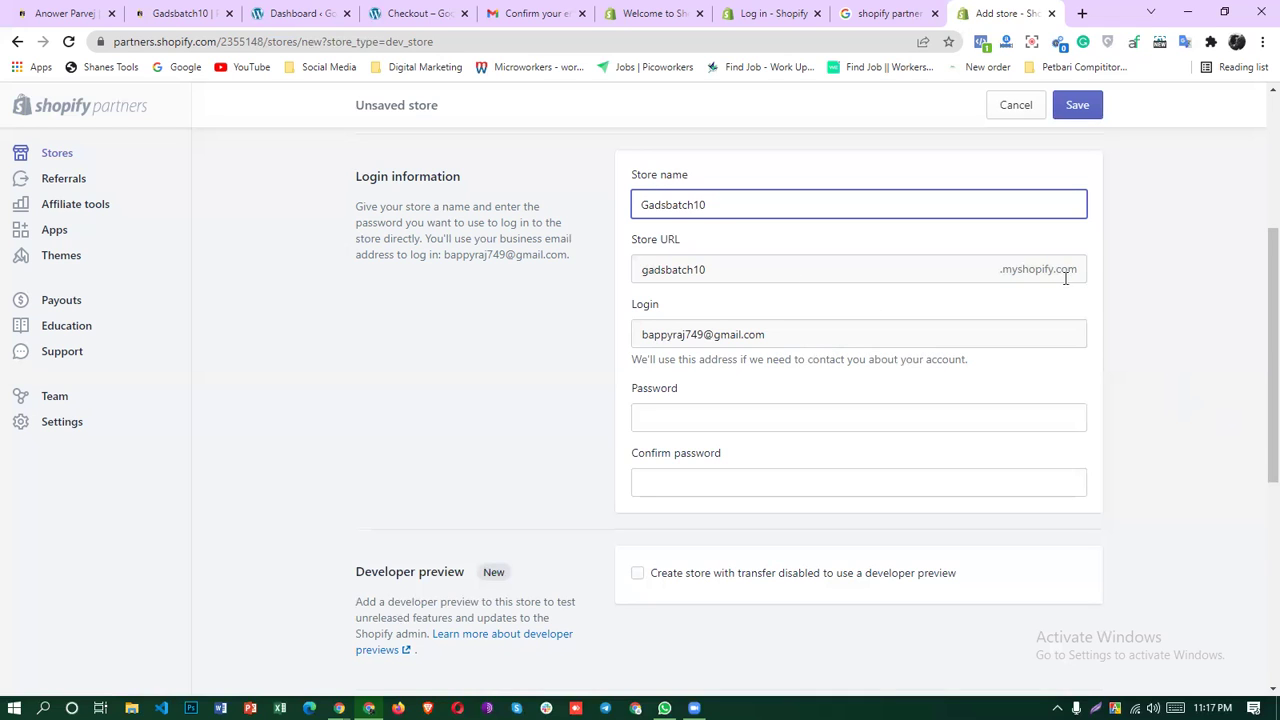
scroll(747, 332, "down", 1)
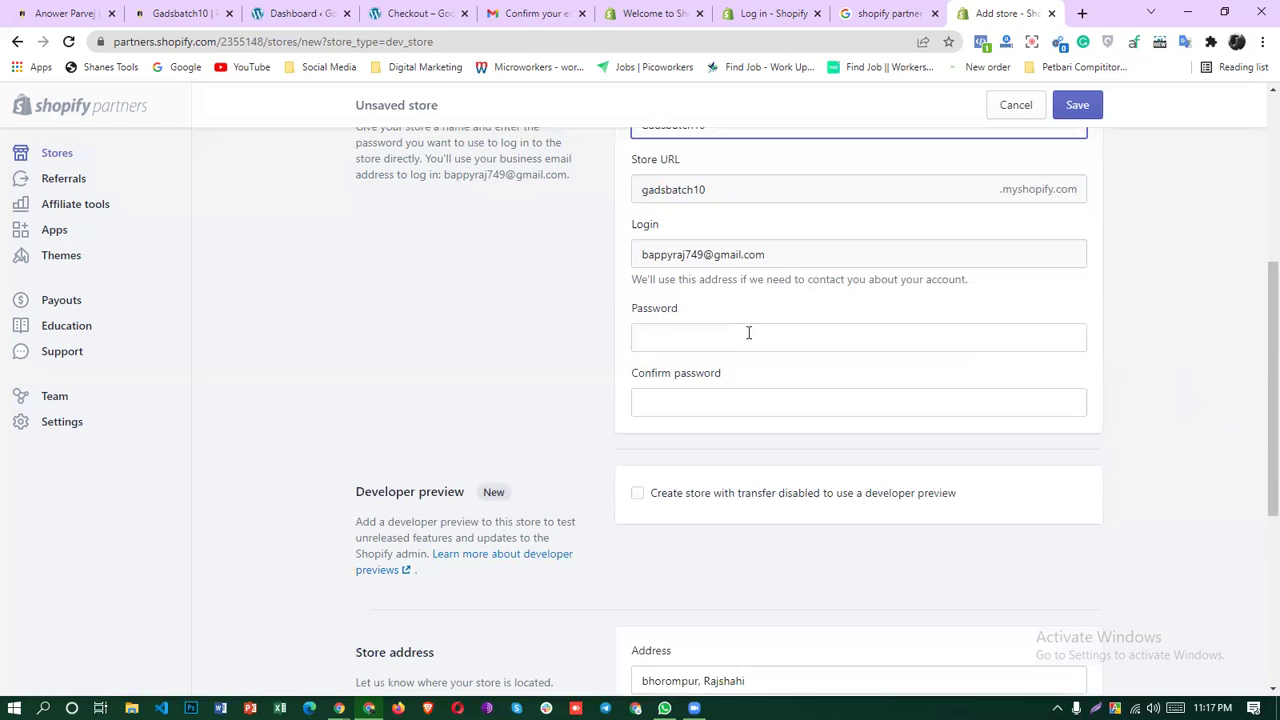
Step: Enter and confirm the development store's login password
left_click(668, 345)
scroll(680, 263, "down", 3)
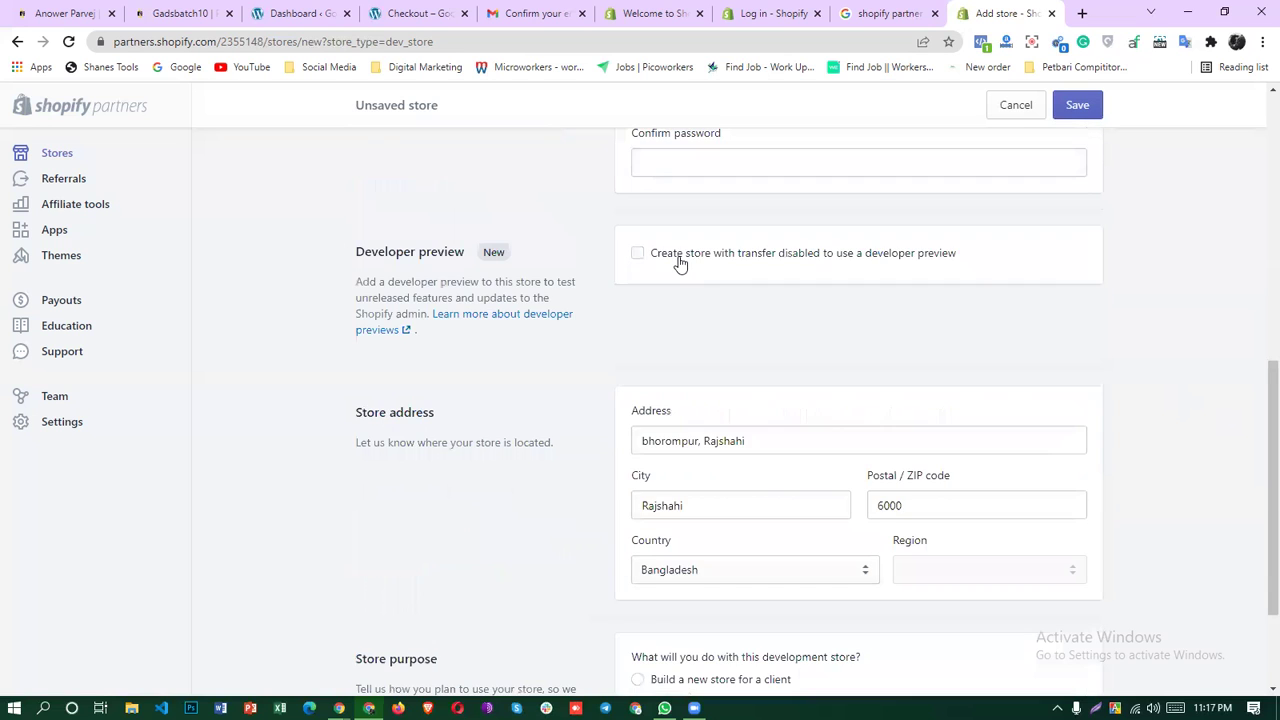
scroll(690, 300, "up", 2)
left_click(670, 260)
type("•••")
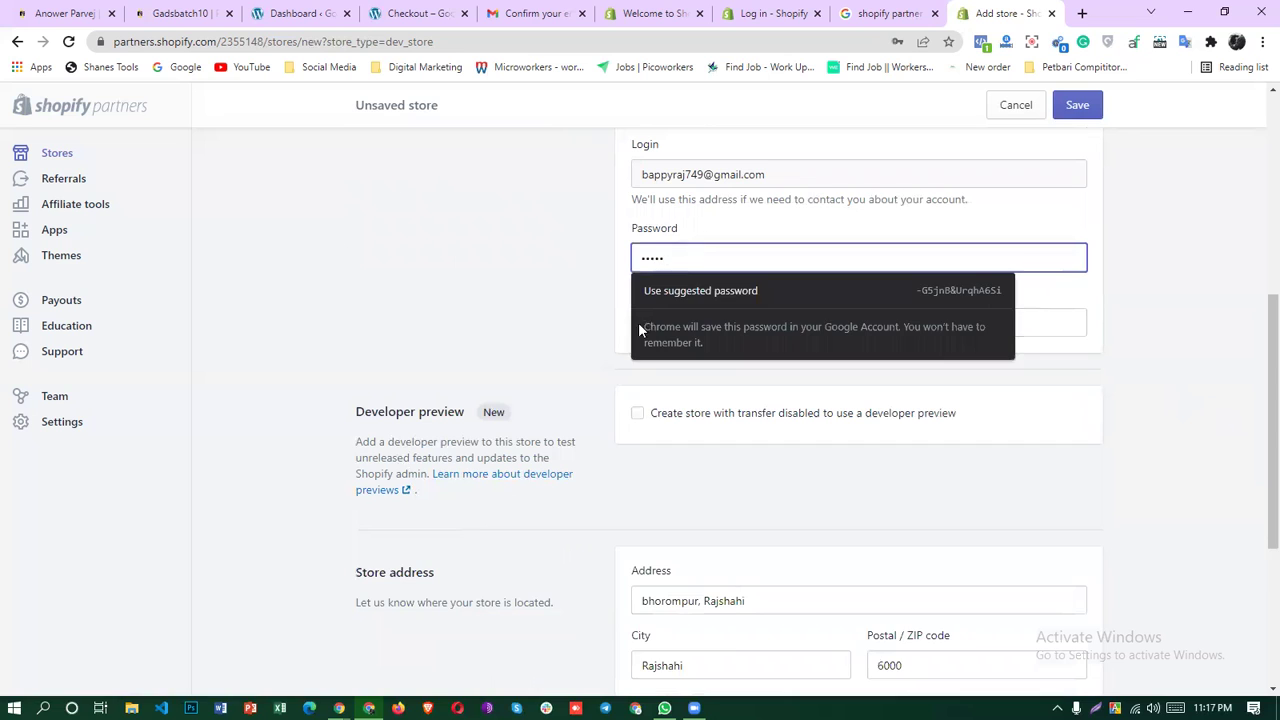
left_click(668, 318)
type("•••••")
left_click(1128, 387)
Step: Look at the developer preview versions list, then uncheck the transfer-disabled developer preview option
scroll(1128, 392, "down", 2)
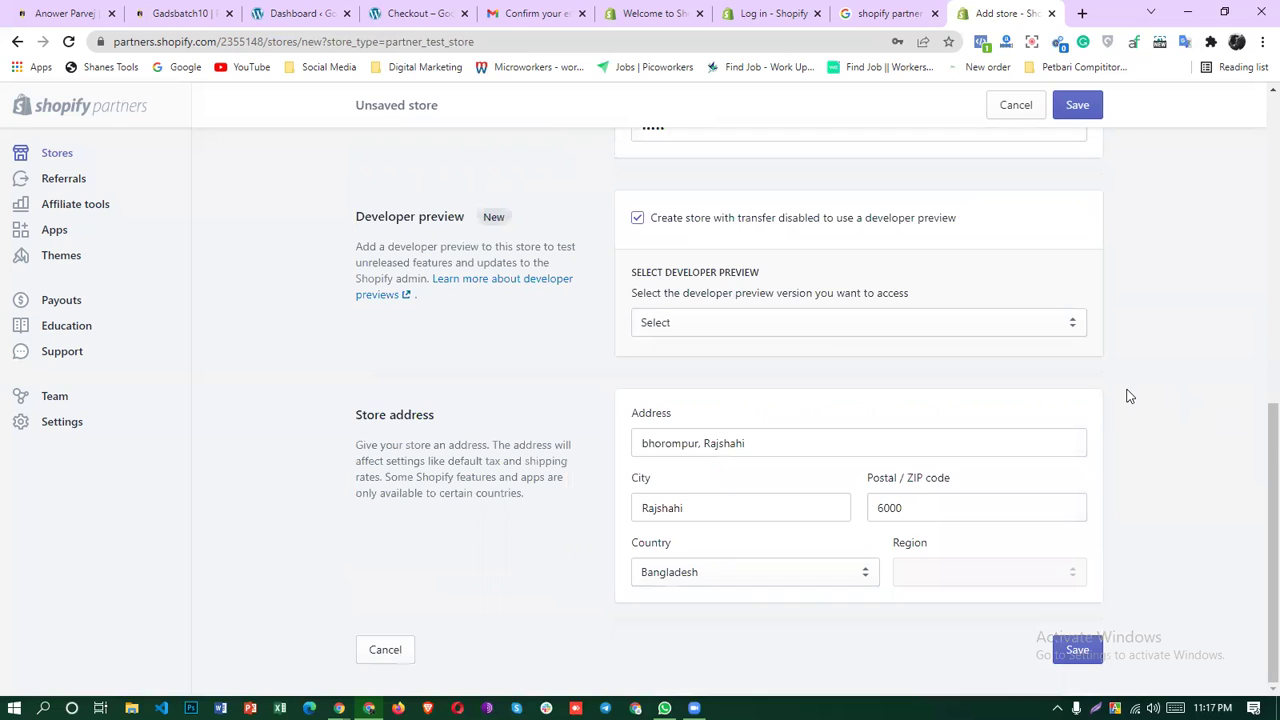
left_click(816, 322)
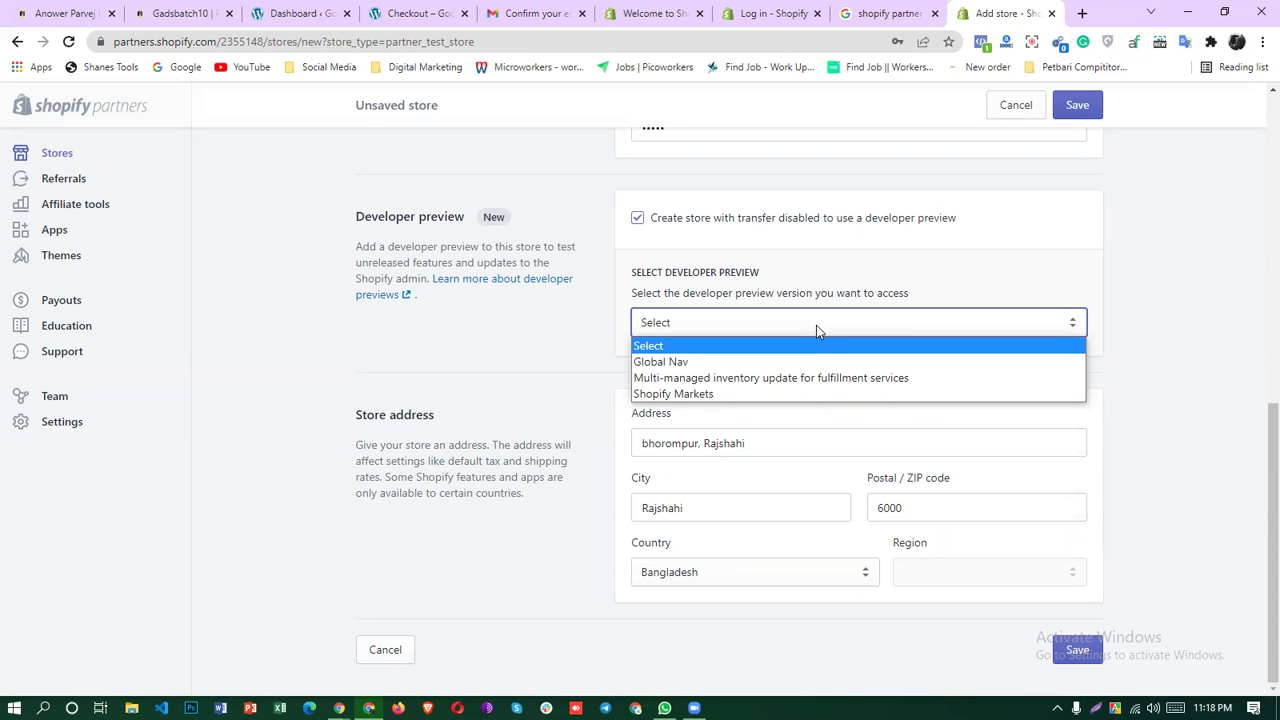
left_click(1157, 362)
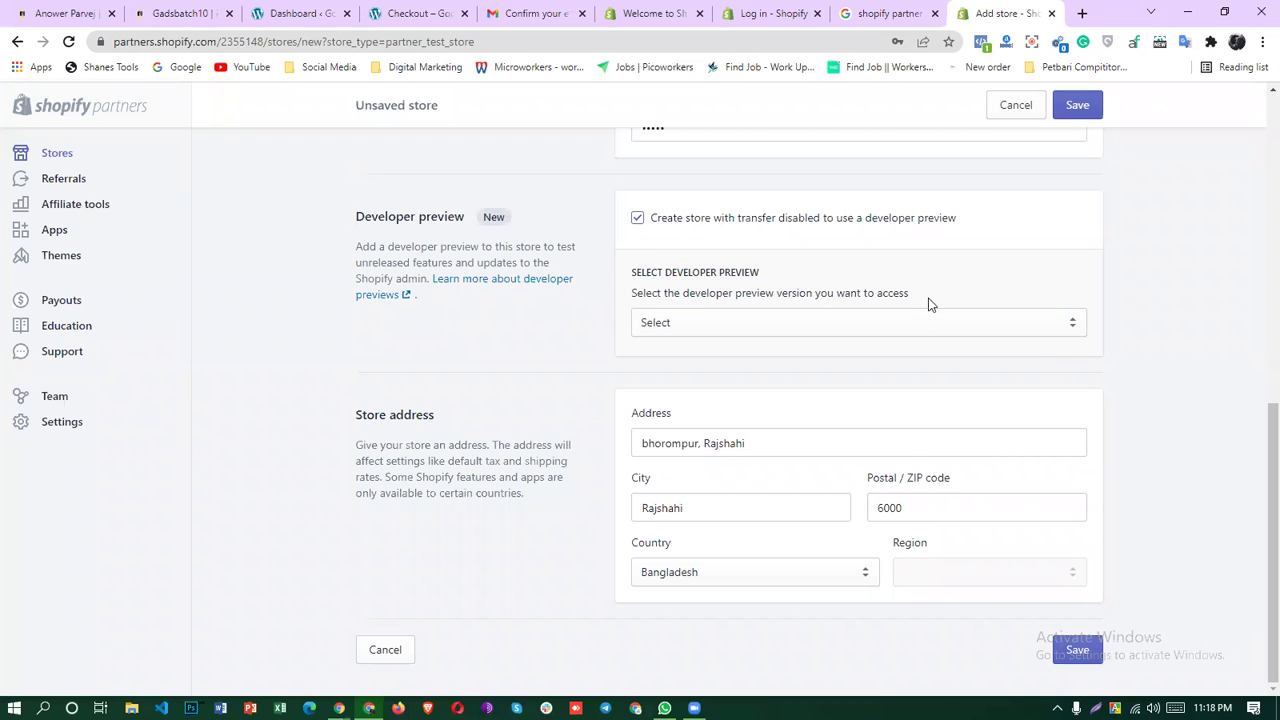
left_click(637, 218)
Step: Re-enable developer preview to check its versions again, then switch it back off
scroll(1162, 340, "up", 2)
scroll(1160, 318, "down", 2)
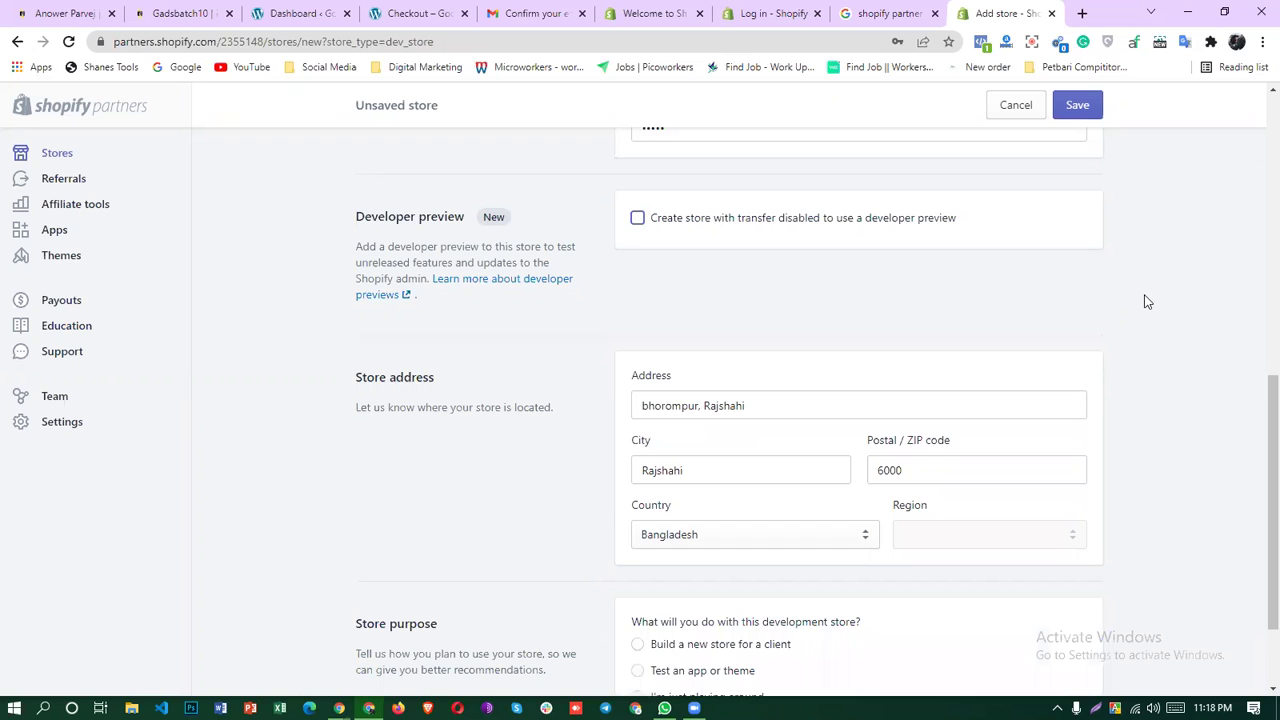
scroll(1147, 340, "up", 2)
scroll(1153, 400, "down", 1)
scroll(1141, 393, "down", 1)
scroll(1132, 372, "up", 1)
scroll(1132, 372, "up", 2)
scroll(1132, 372, "down", 2)
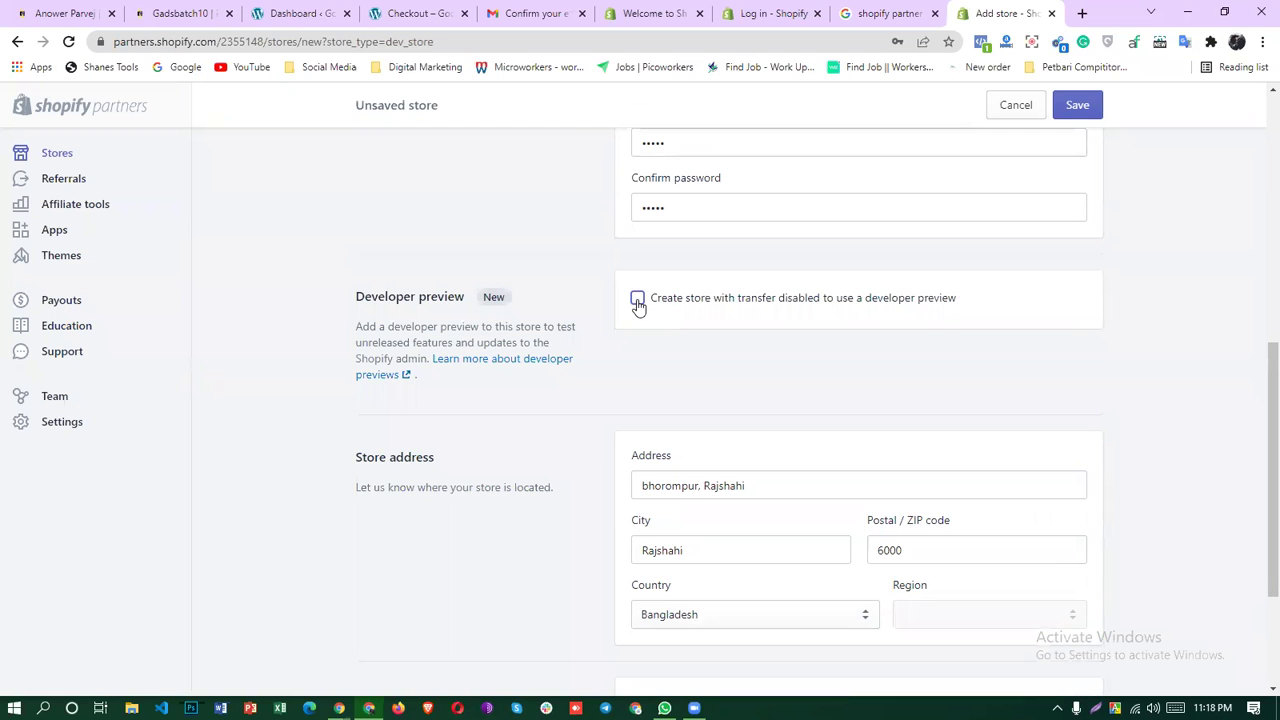
scroll(1203, 489, "down", 2)
scroll(1176, 493, "up", 2)
scroll(1168, 496, "up", 2)
scroll(600, 484, "down", 3)
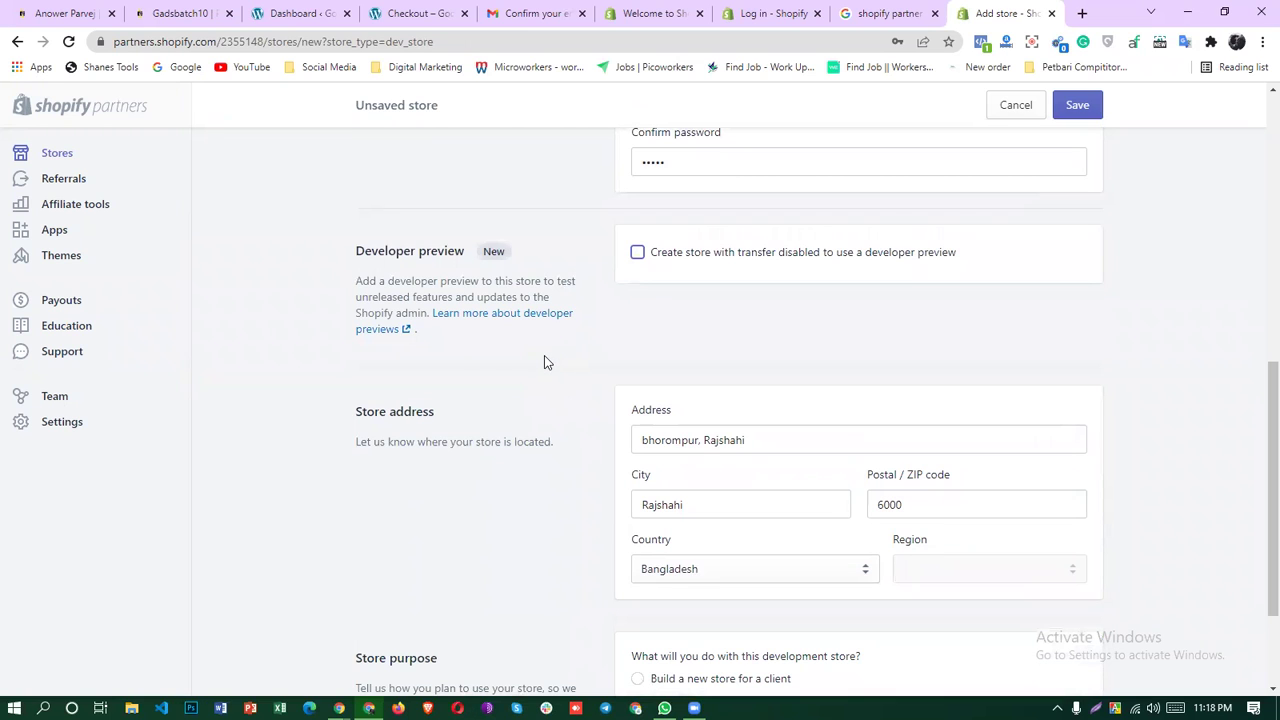
left_click(638, 255)
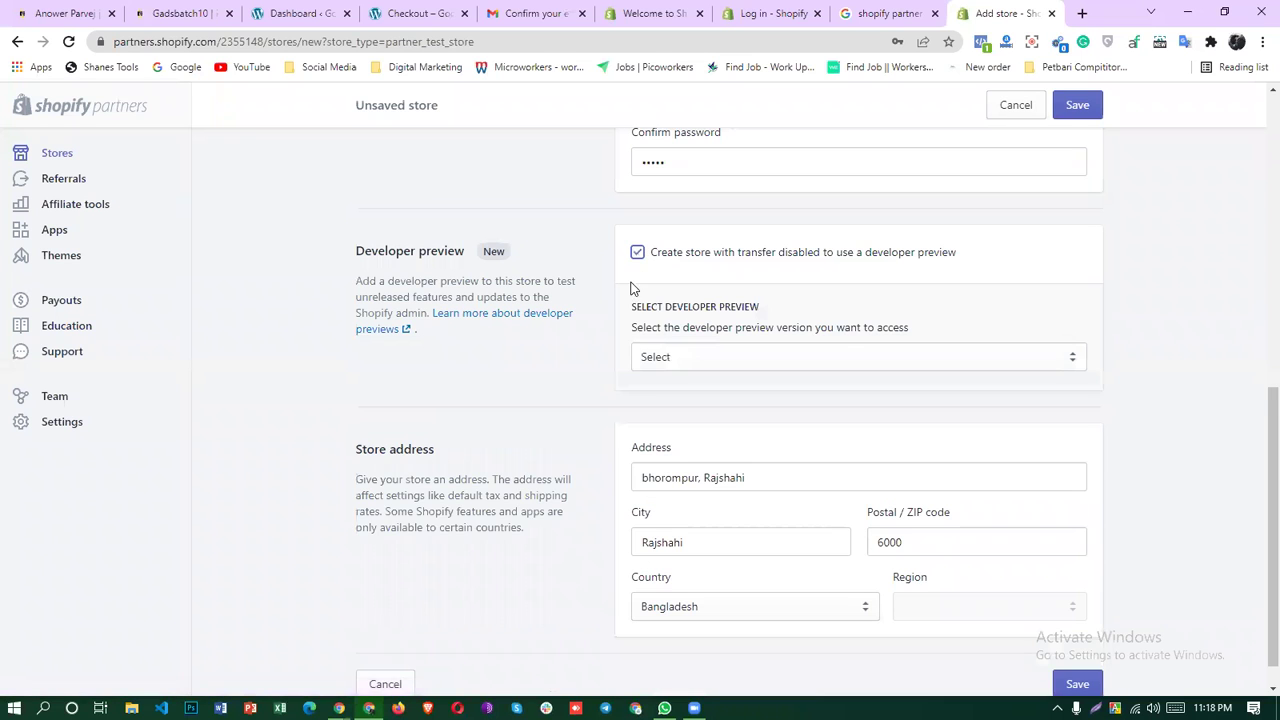
left_click(728, 320)
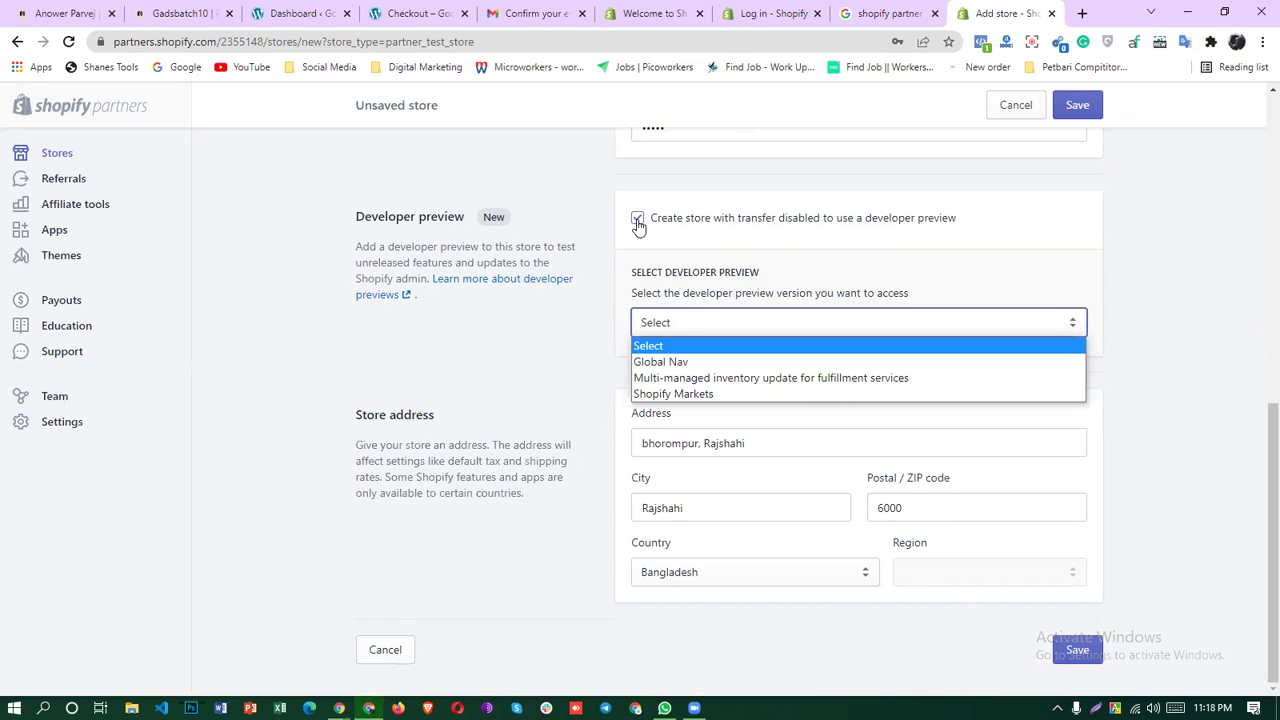
left_click(638, 219)
Step: Choose 'I'm just playing around' as the store purpose instead of building for a client
scroll(1134, 477, "down", 2)
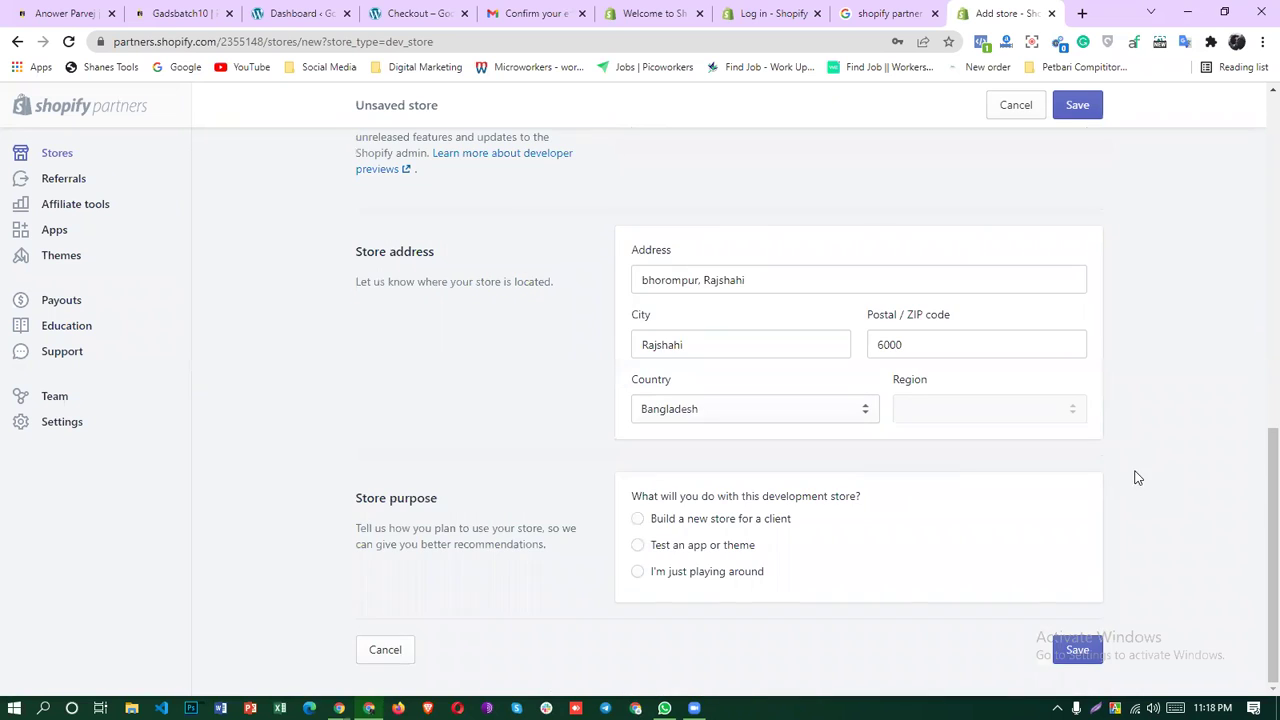
scroll(1133, 544, "up", 3)
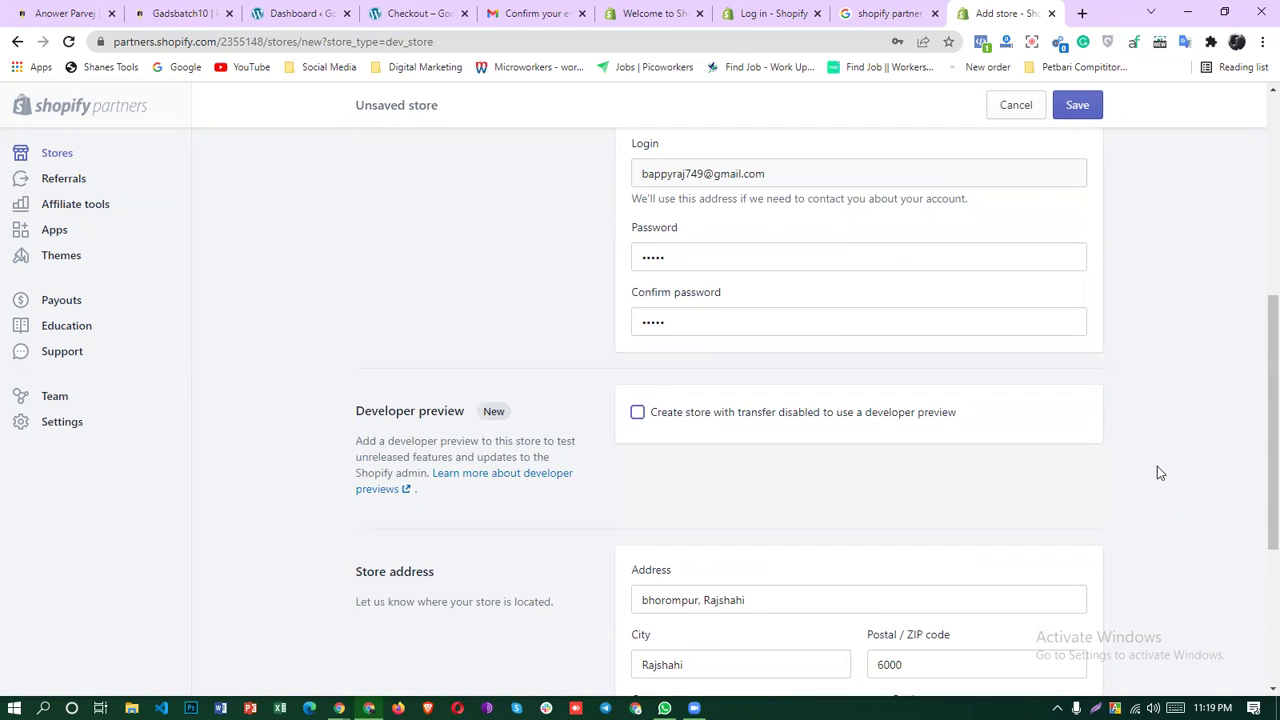
scroll(1157, 466, "down", 3)
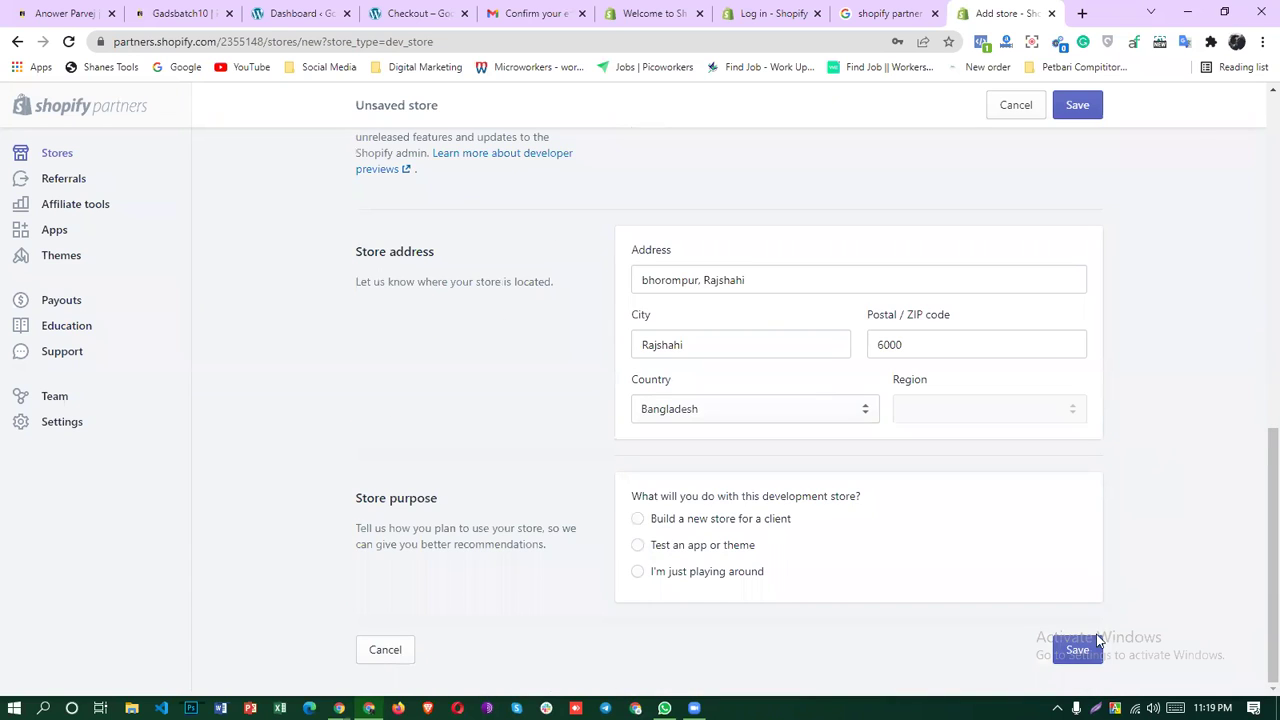
scroll(741, 600, "up", 1)
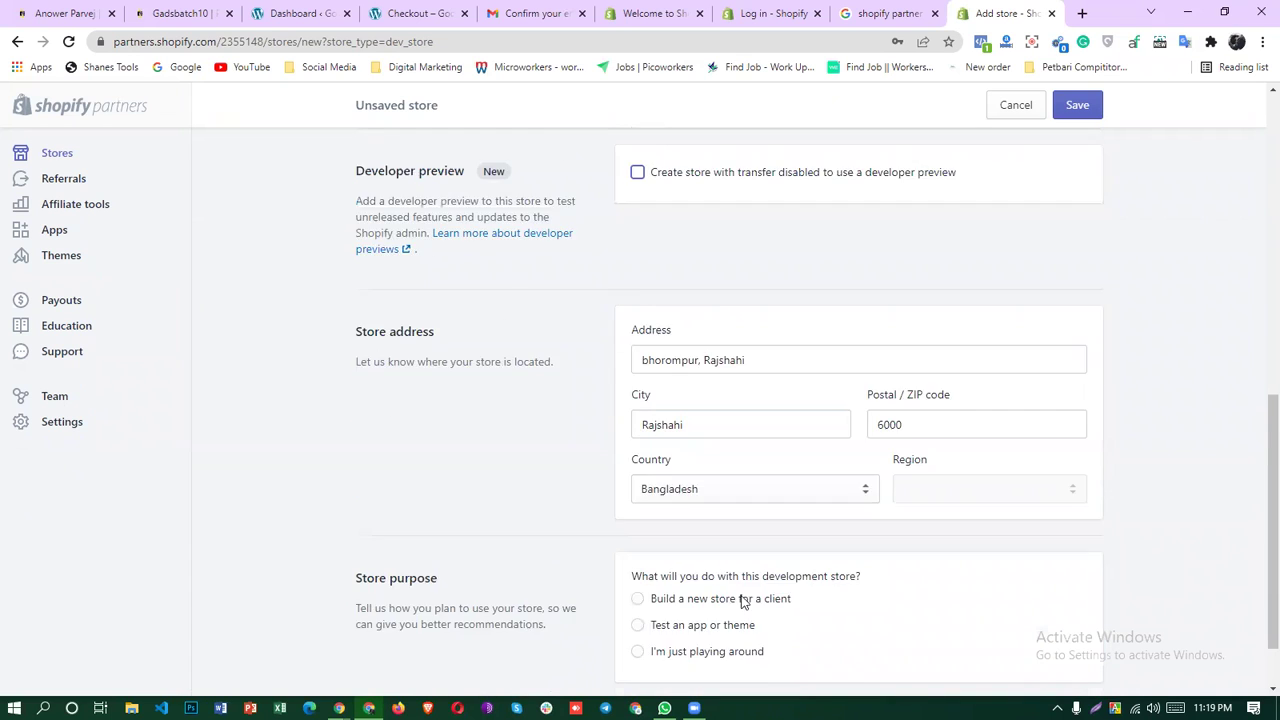
scroll(741, 600, "up", 3)
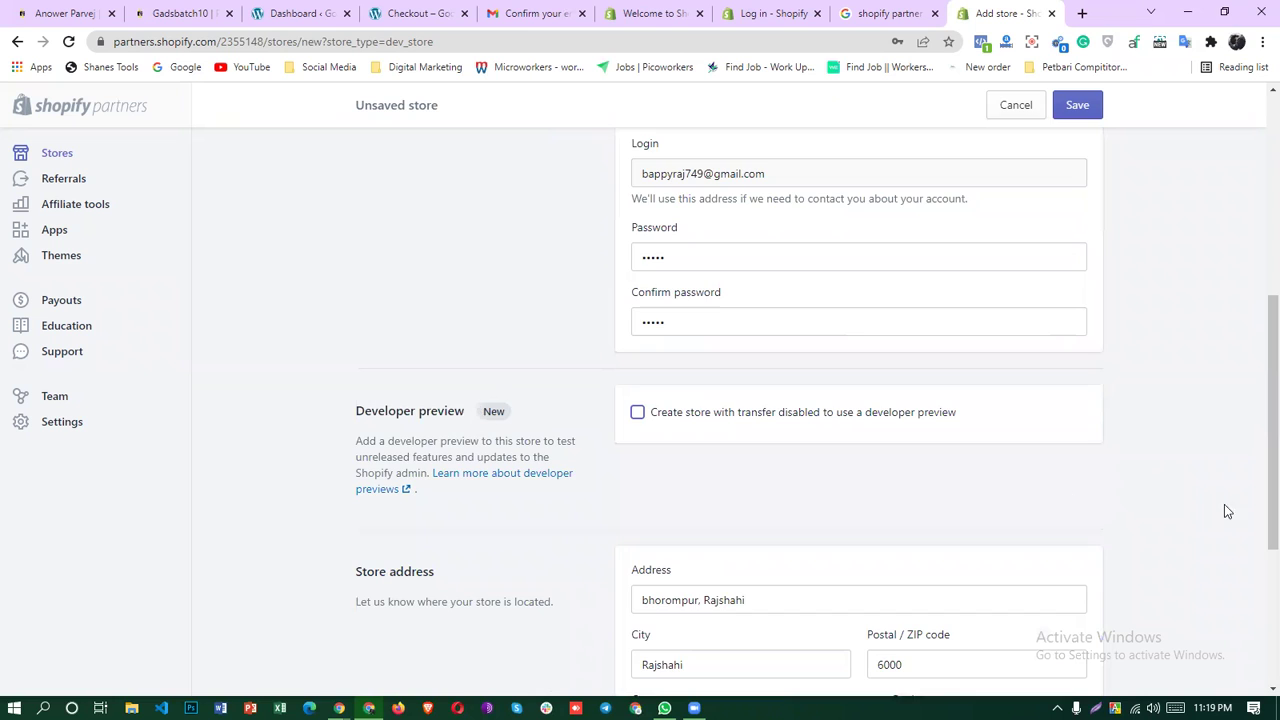
scroll(1224, 511, "down", 3)
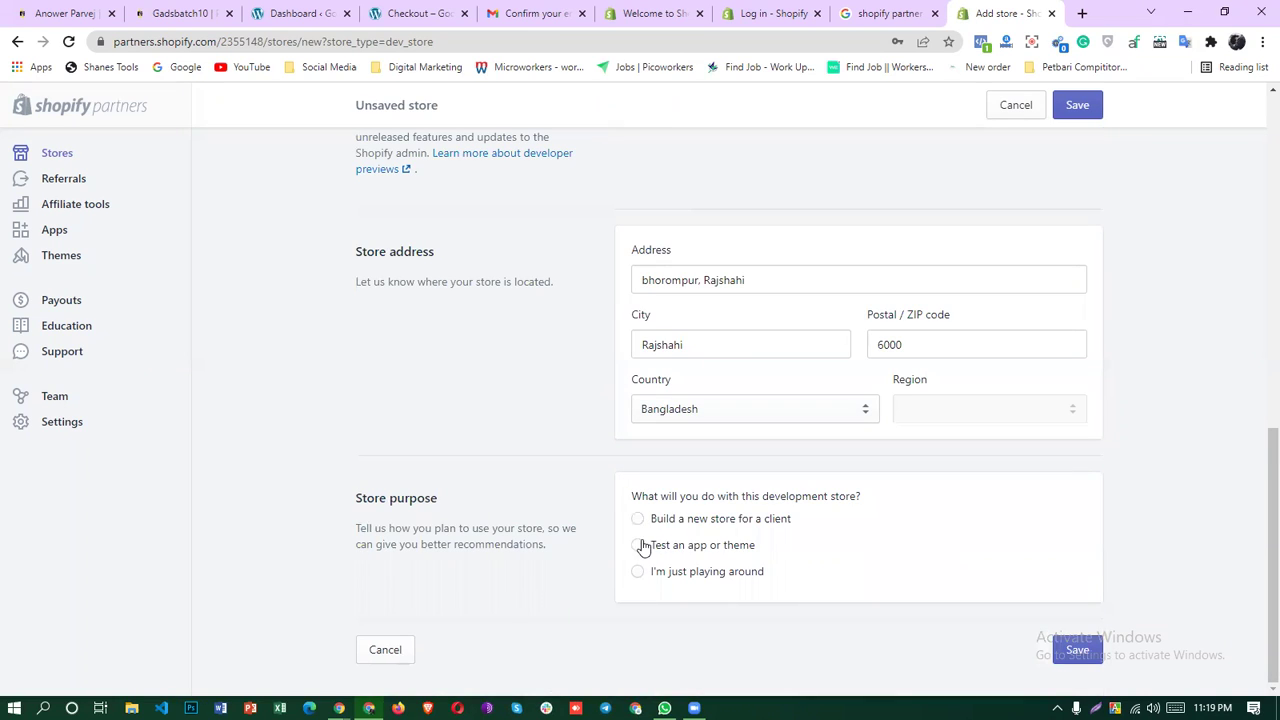
left_click(638, 519)
left_click(637, 571)
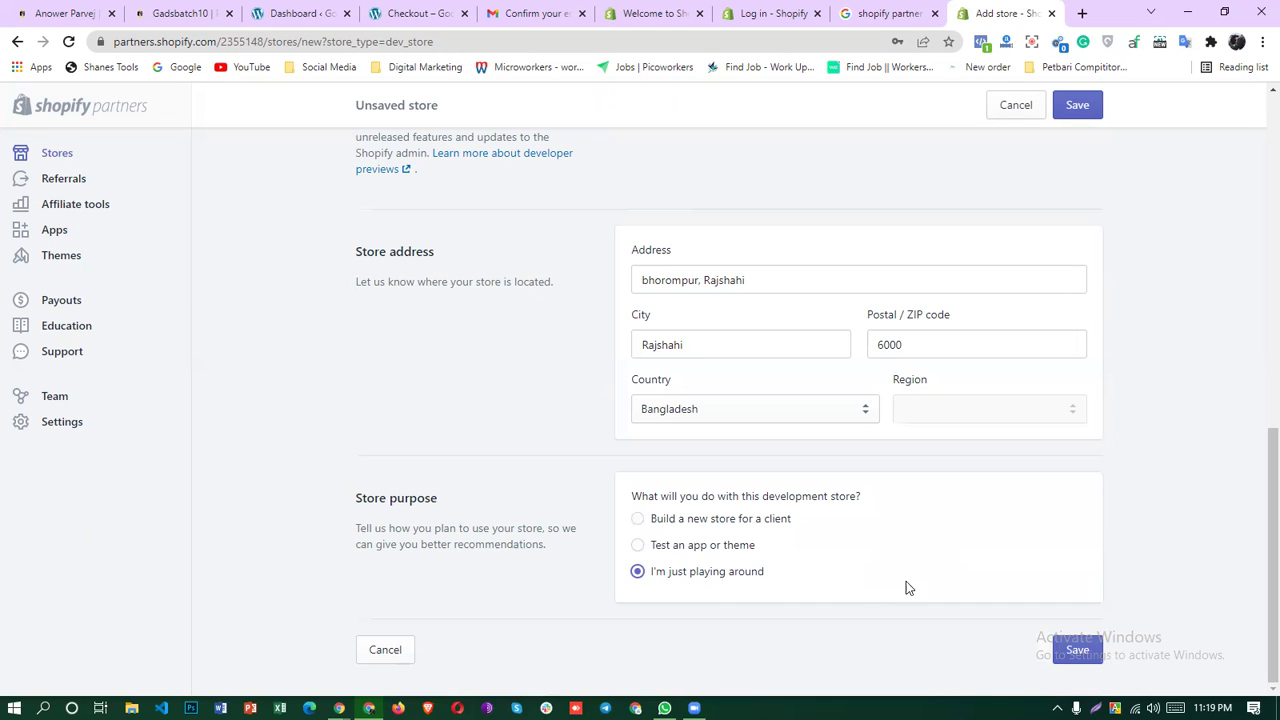
Step: Save the form to create the Gadsbatch10 store and decline Chrome's password saving
left_click(1086, 656)
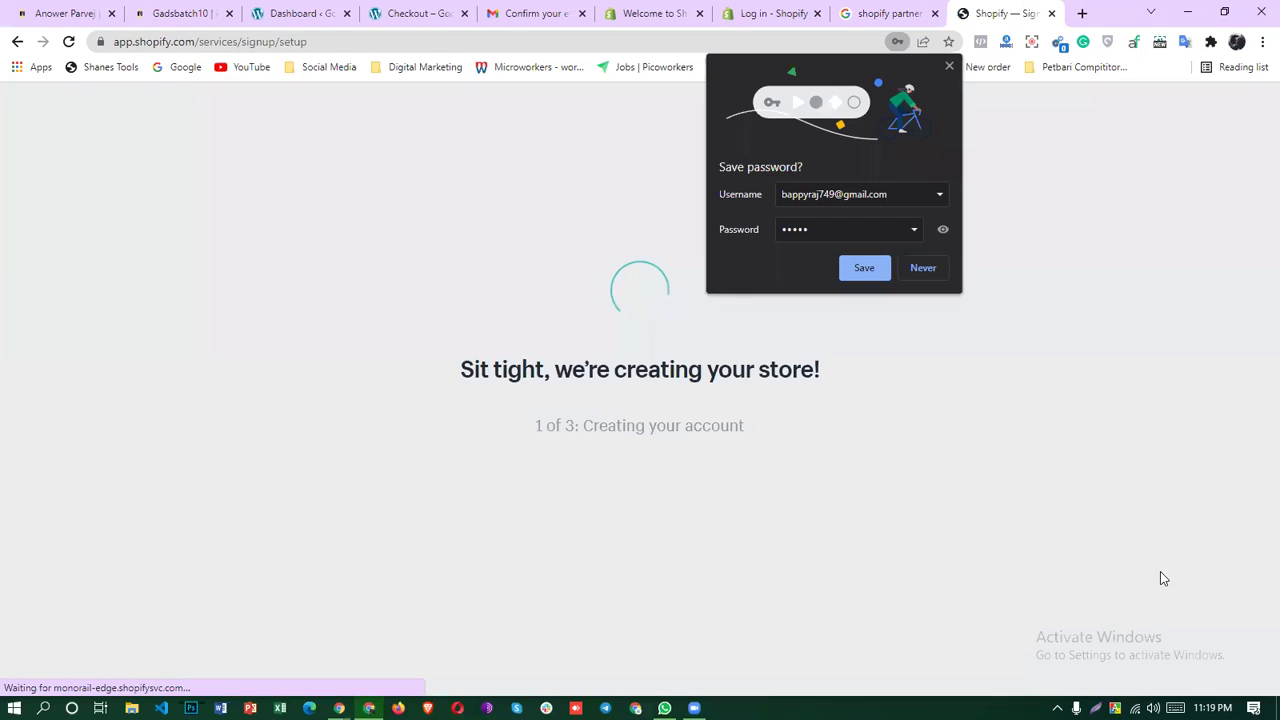
left_click(916, 272)
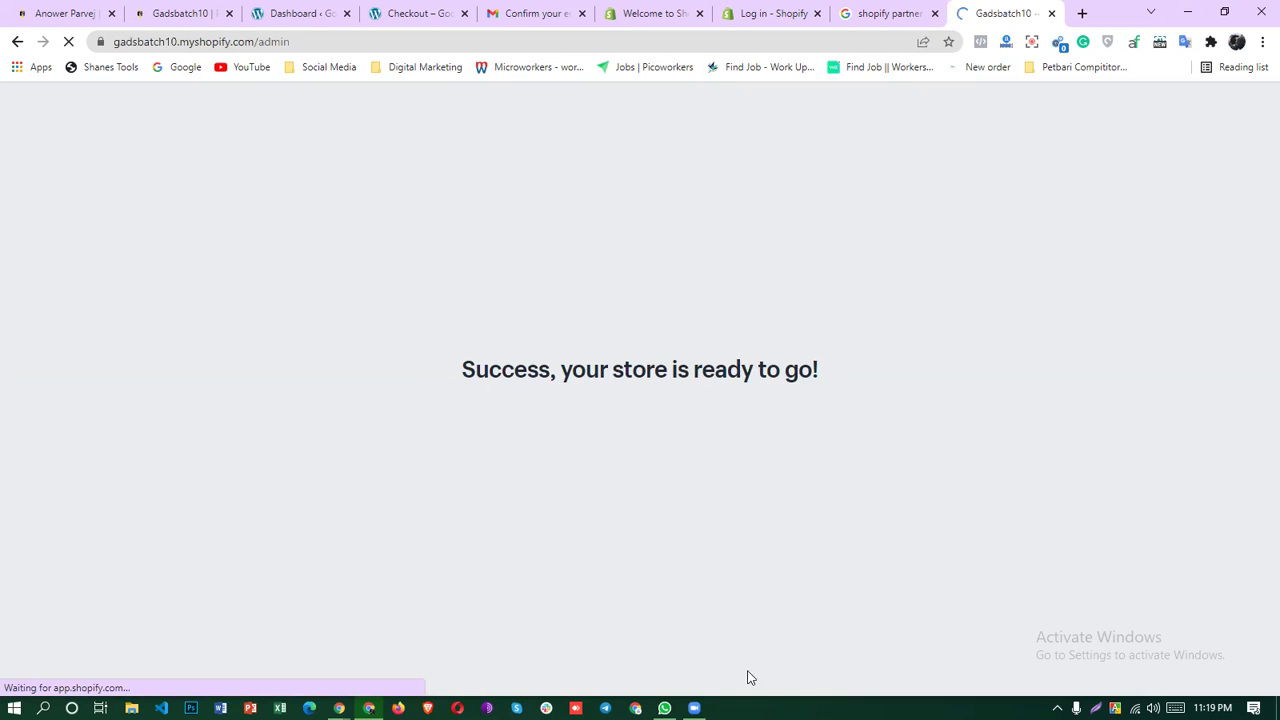
scroll(938, 459, "down", 3)
scroll(938, 459, "down", 2)
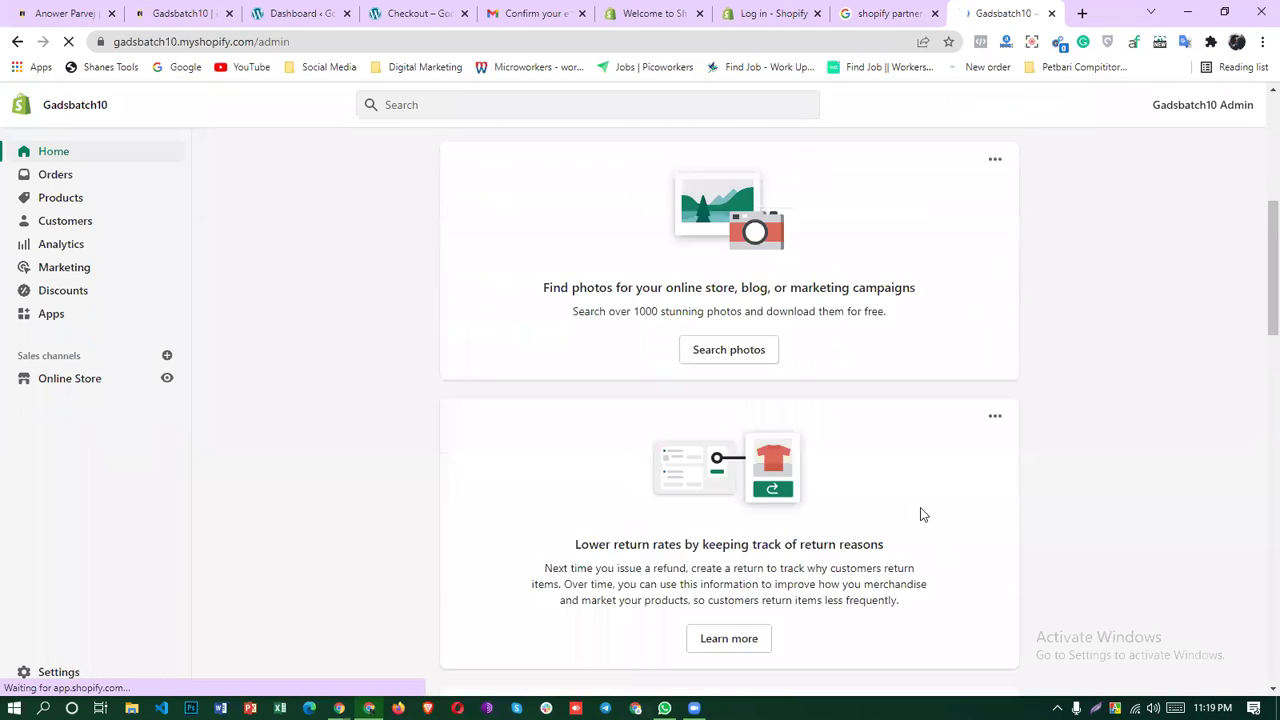
scroll(920, 514, "up", 5)
scroll(1126, 403, "down", 15)
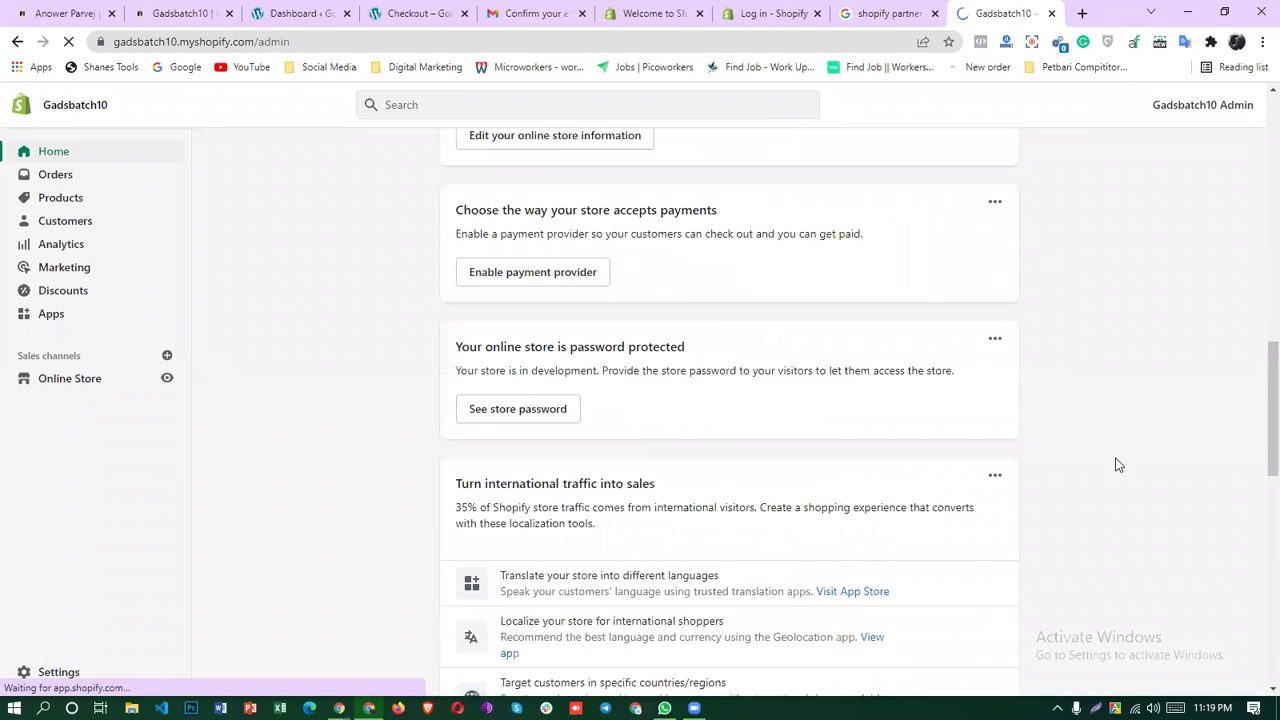
scroll(1172, 440, "up", 15)
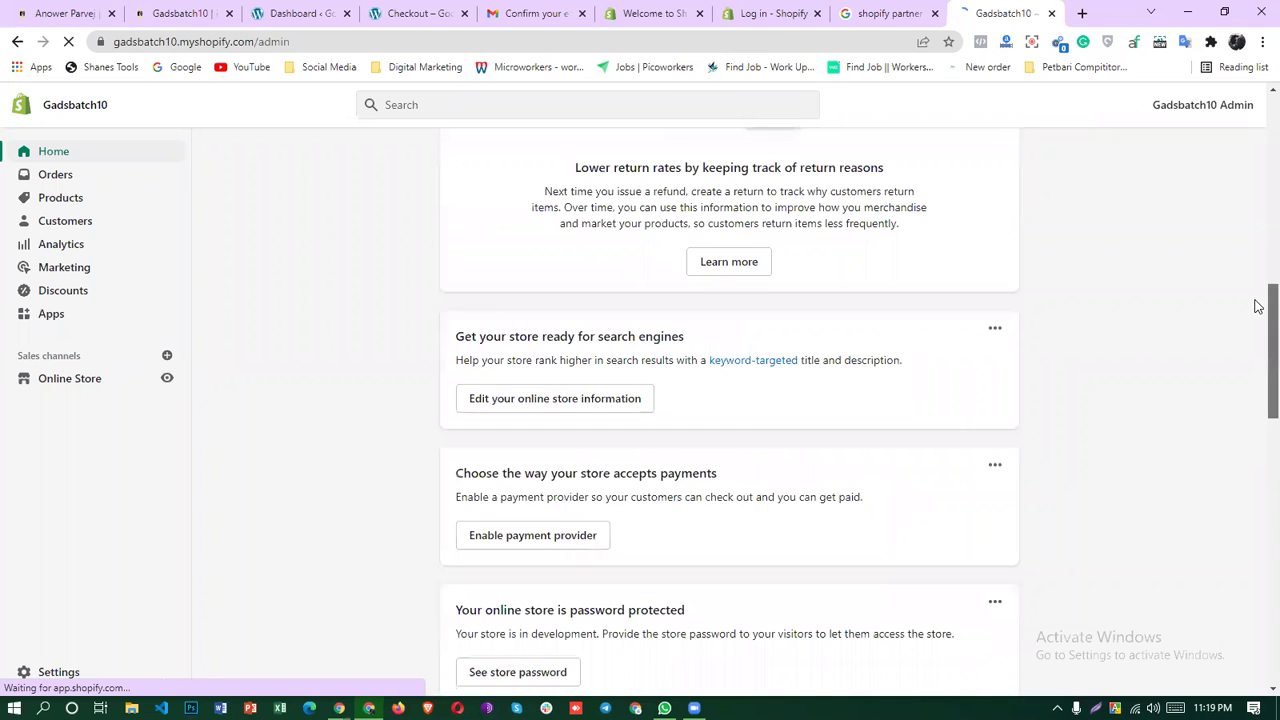
scroll(1030, 374, "down", 2)
scroll(1030, 374, "up", 2)
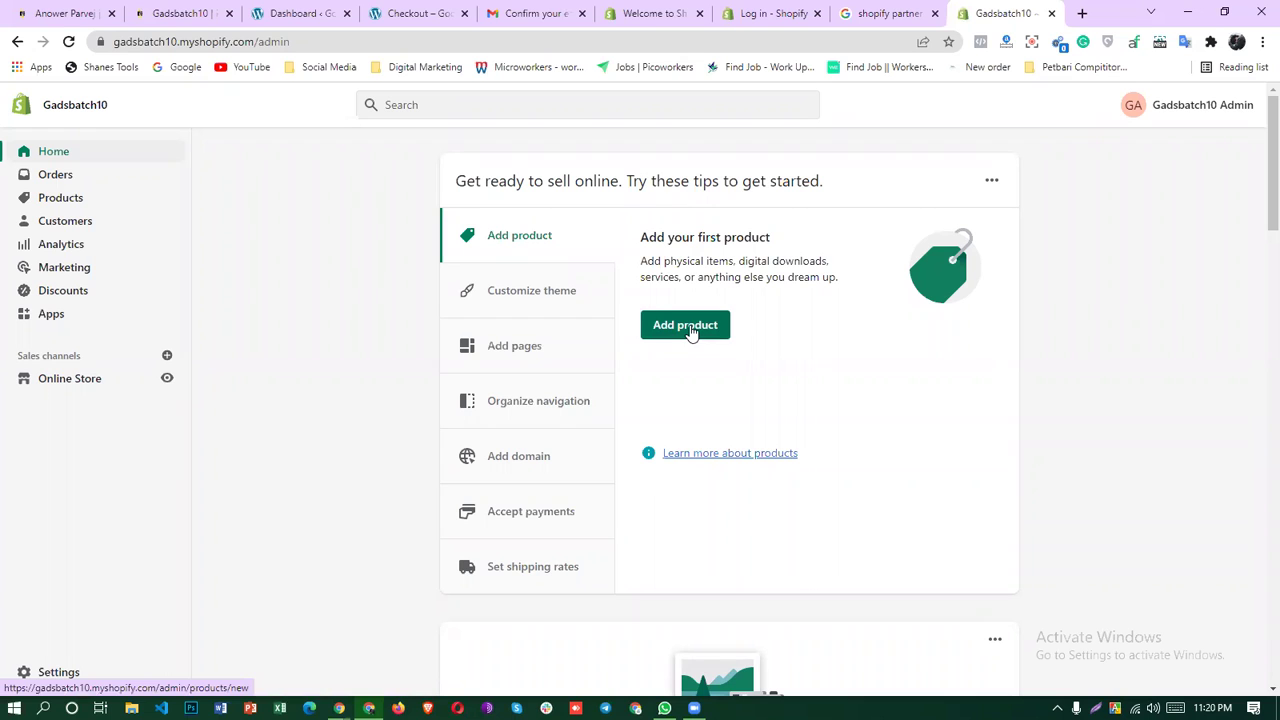
scroll(386, 392, "down", 5)
scroll(380, 400, "up", 5)
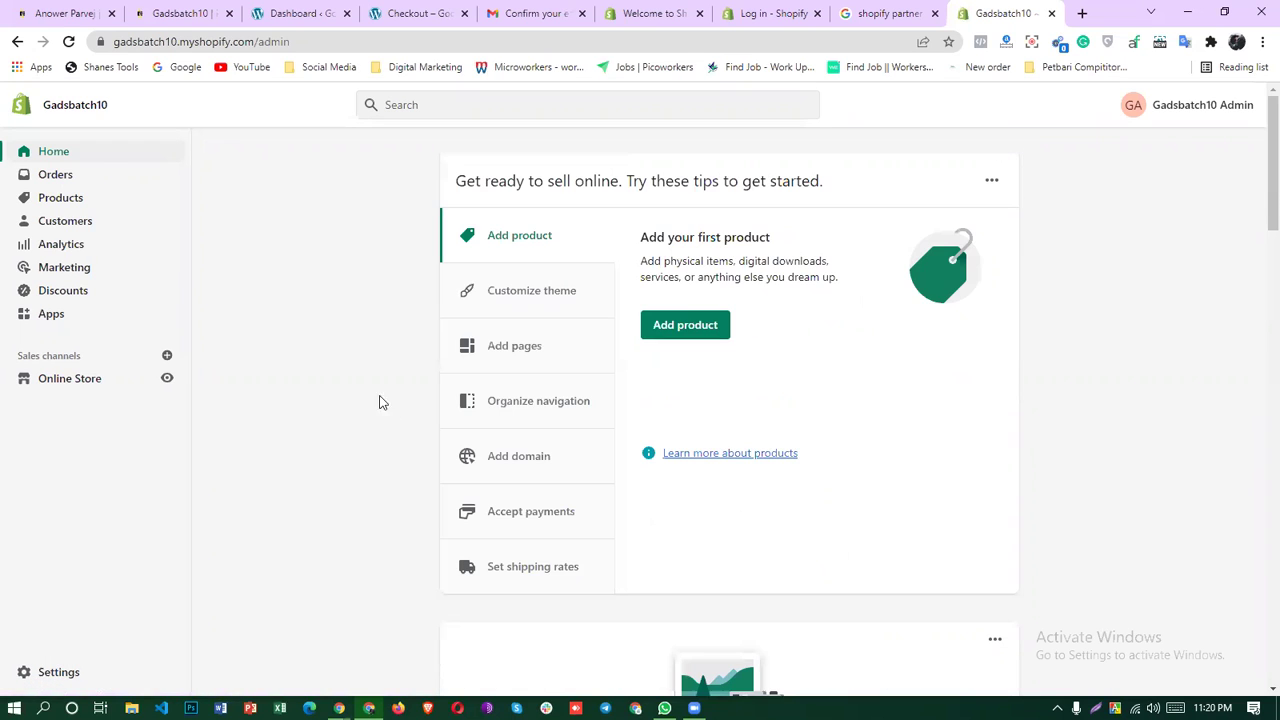
Step: Go to Online Store Themes via Apps and confirm Dawn 3.0.0 is the current theme
left_click(45, 315)
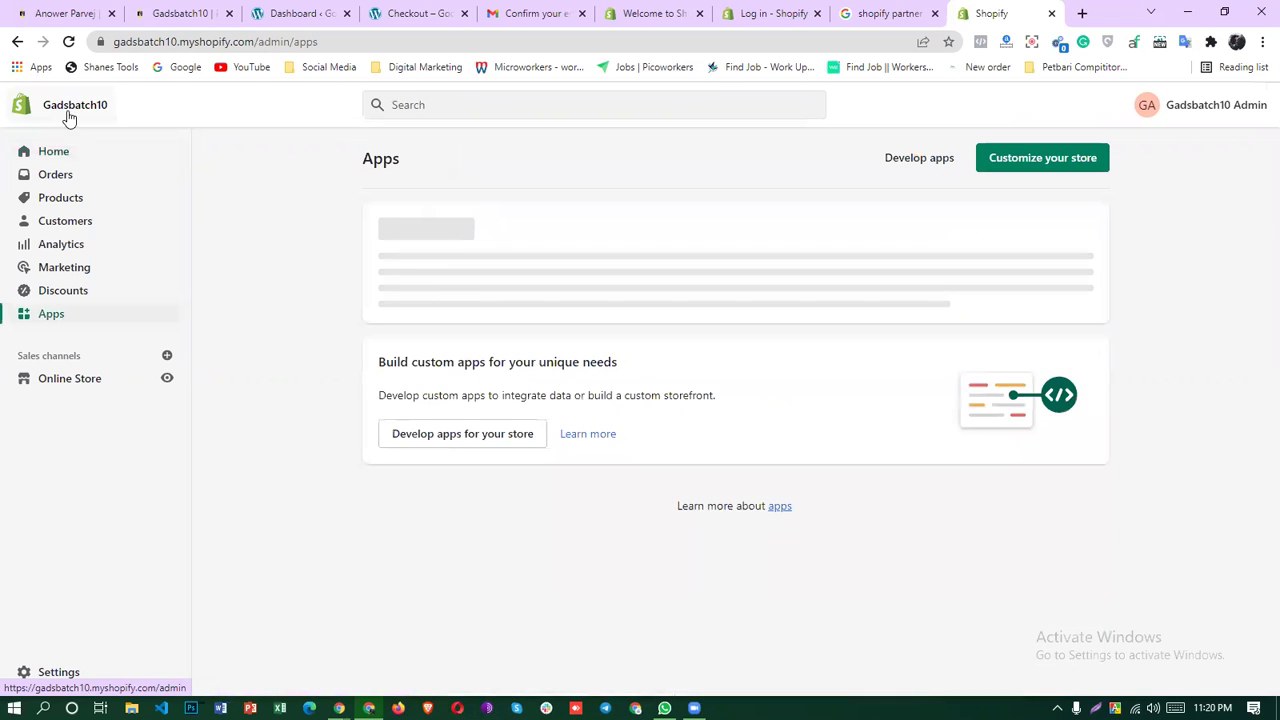
scroll(320, 480, "down", 2)
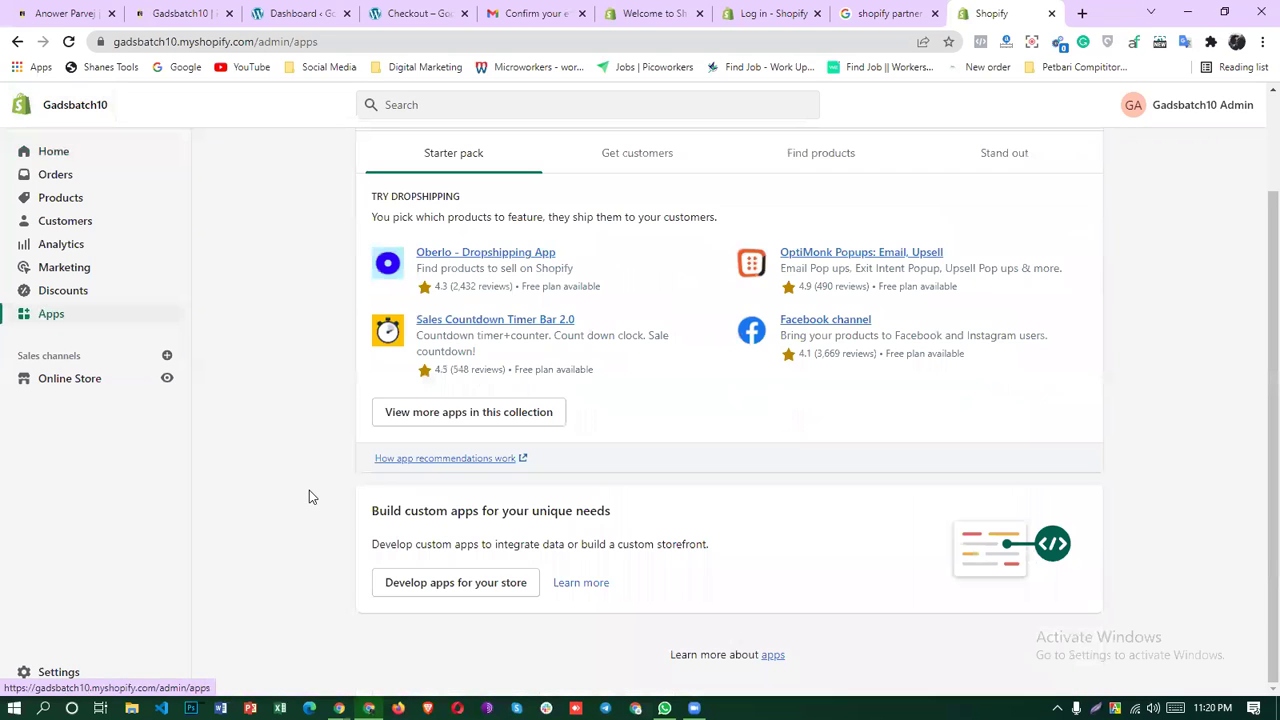
left_click(106, 386)
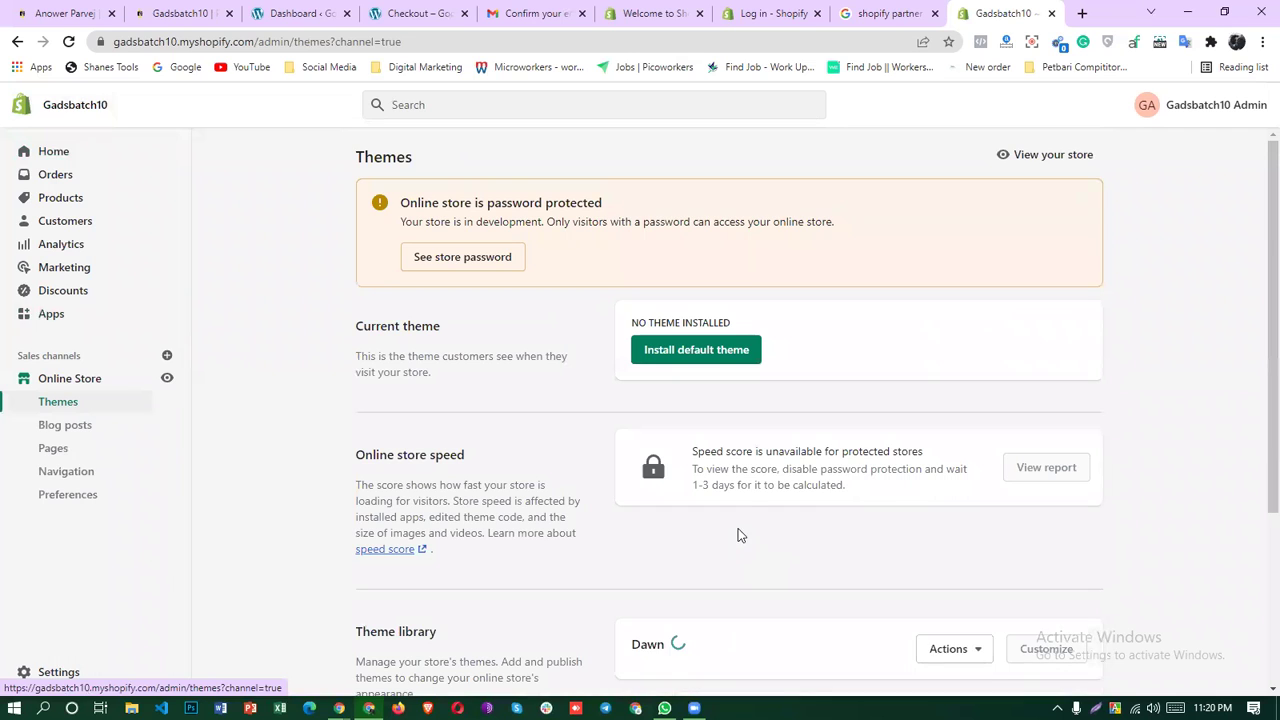
scroll(741, 500, "down", 3)
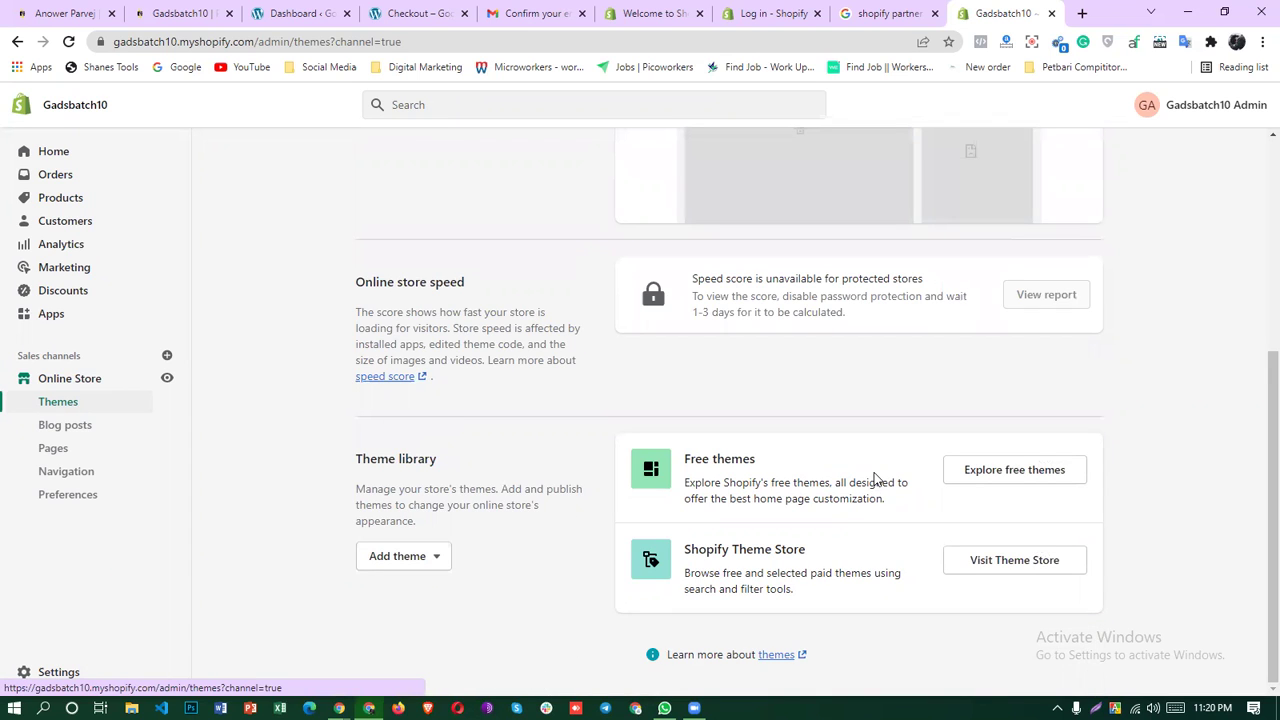
scroll(965, 514, "up", 3)
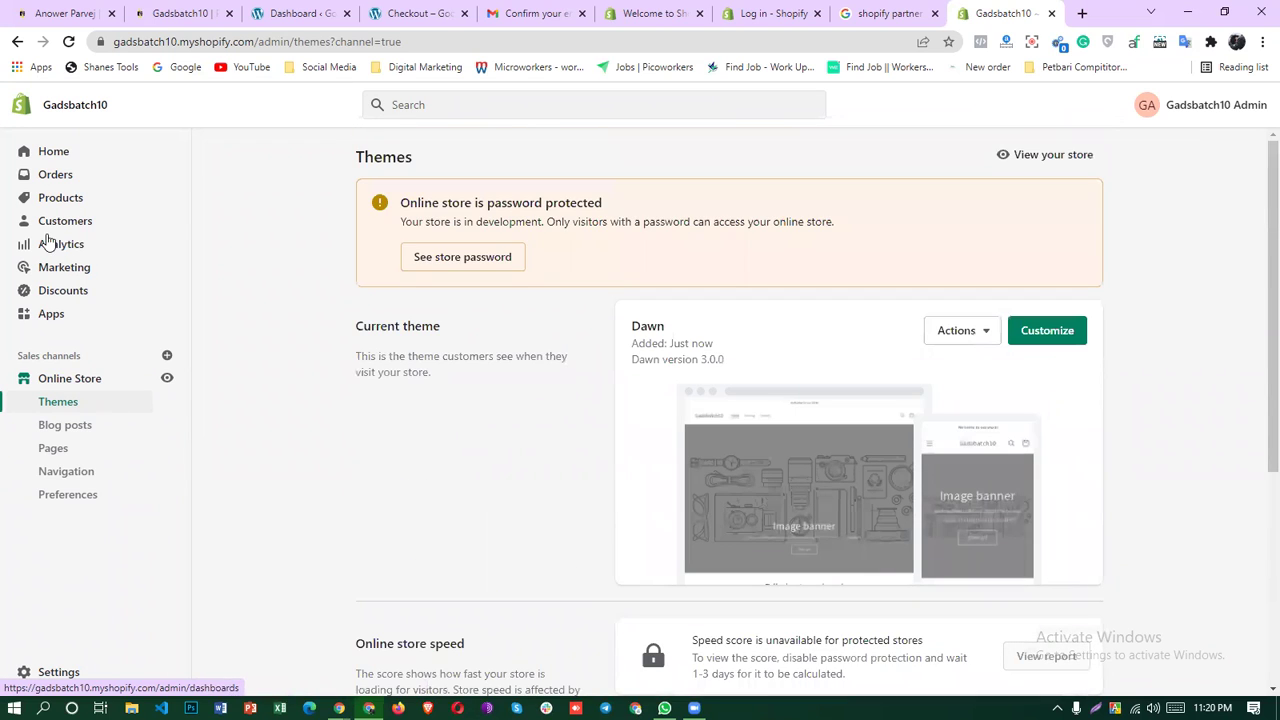
Step: Open the Oberlo - Dropshipping App listing in a new tab, continuing with the store owner's account
left_click(60, 313)
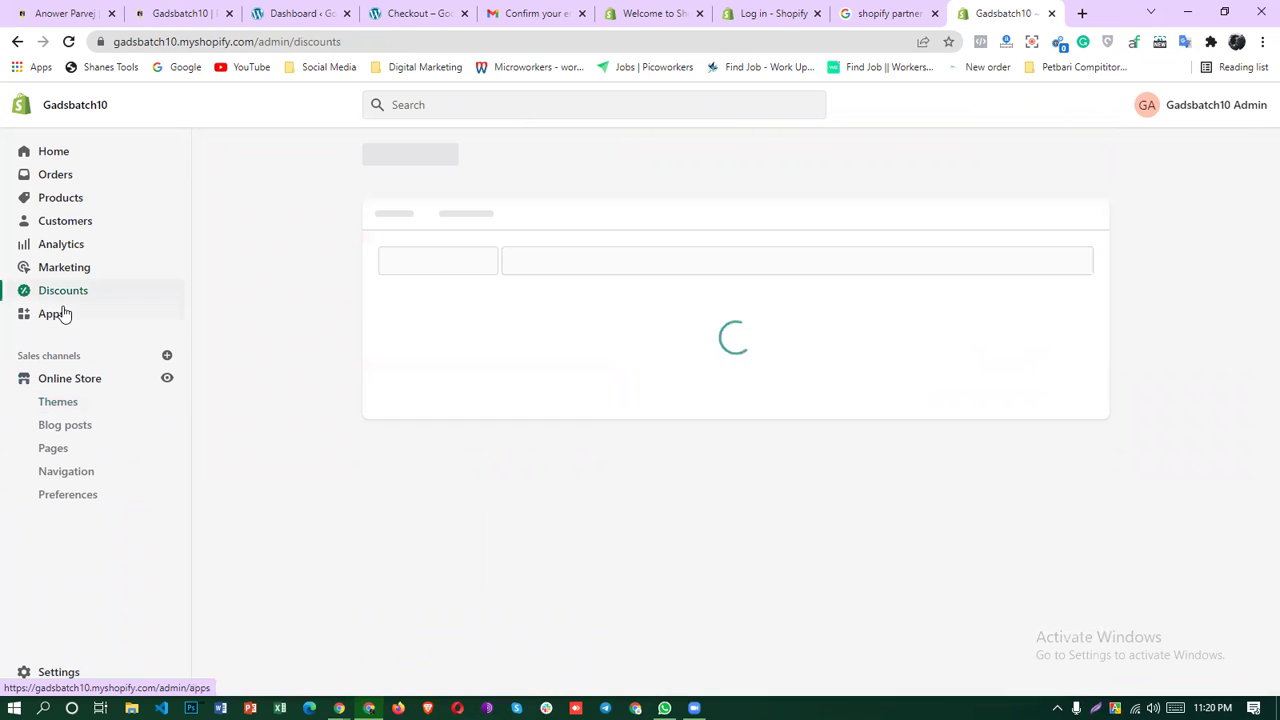
scroll(640, 420, "down", 2)
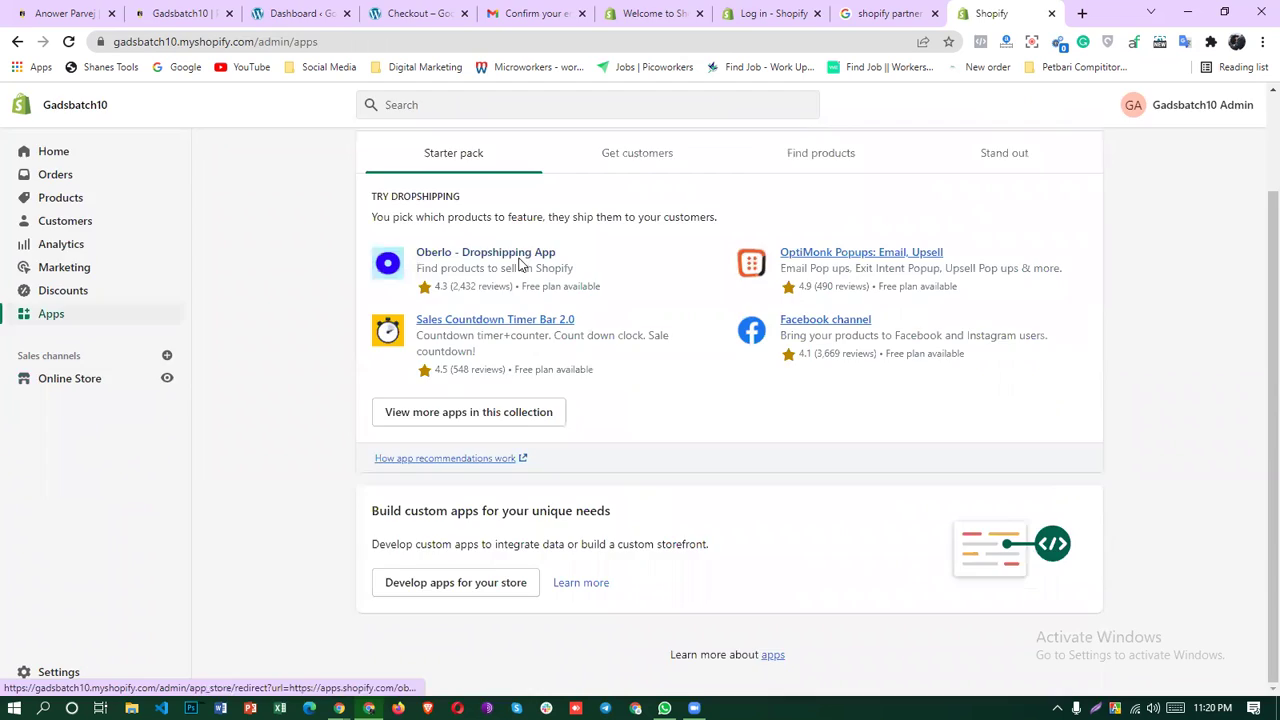
left_click(521, 258)
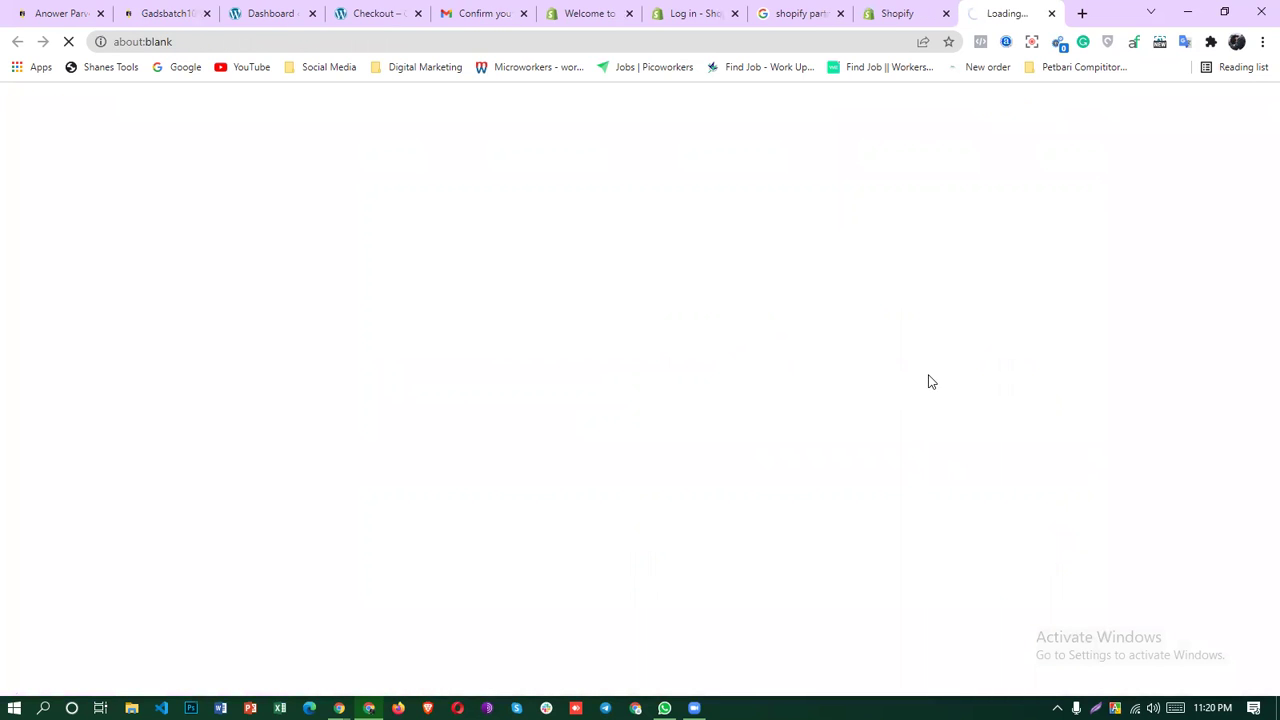
left_click(891, 13)
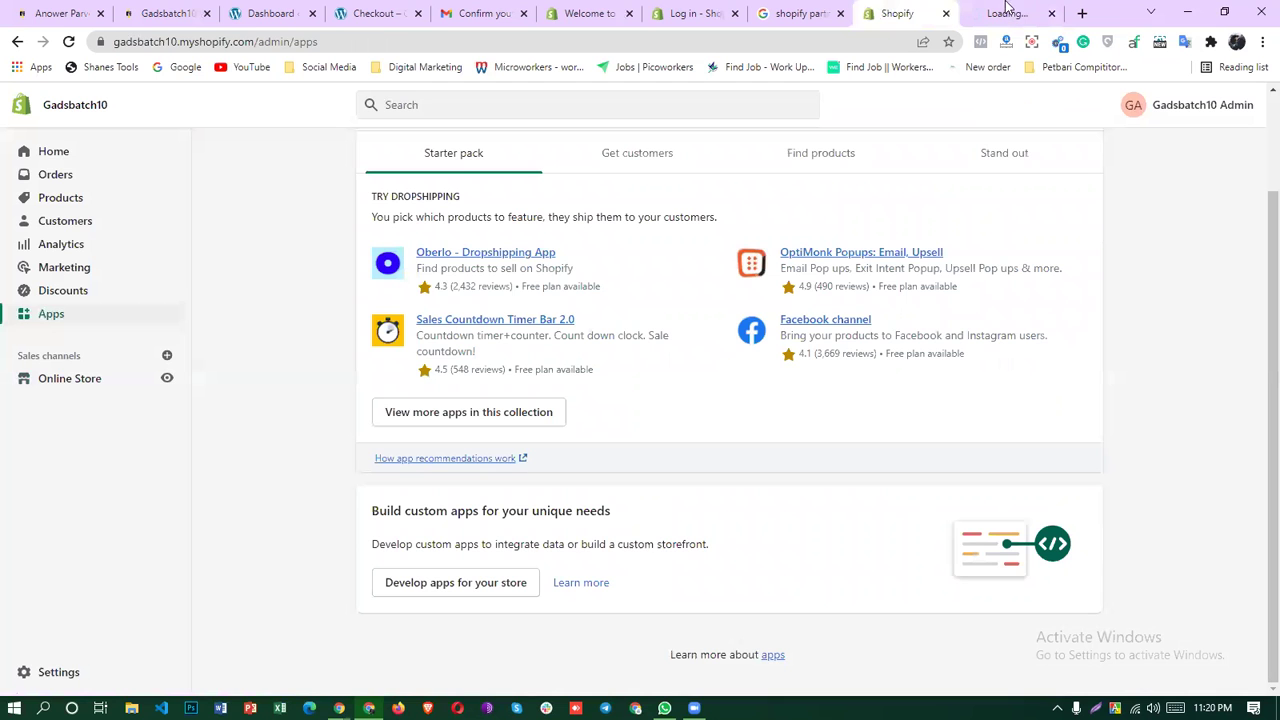
left_click(1006, 13)
left_click(262, 464)
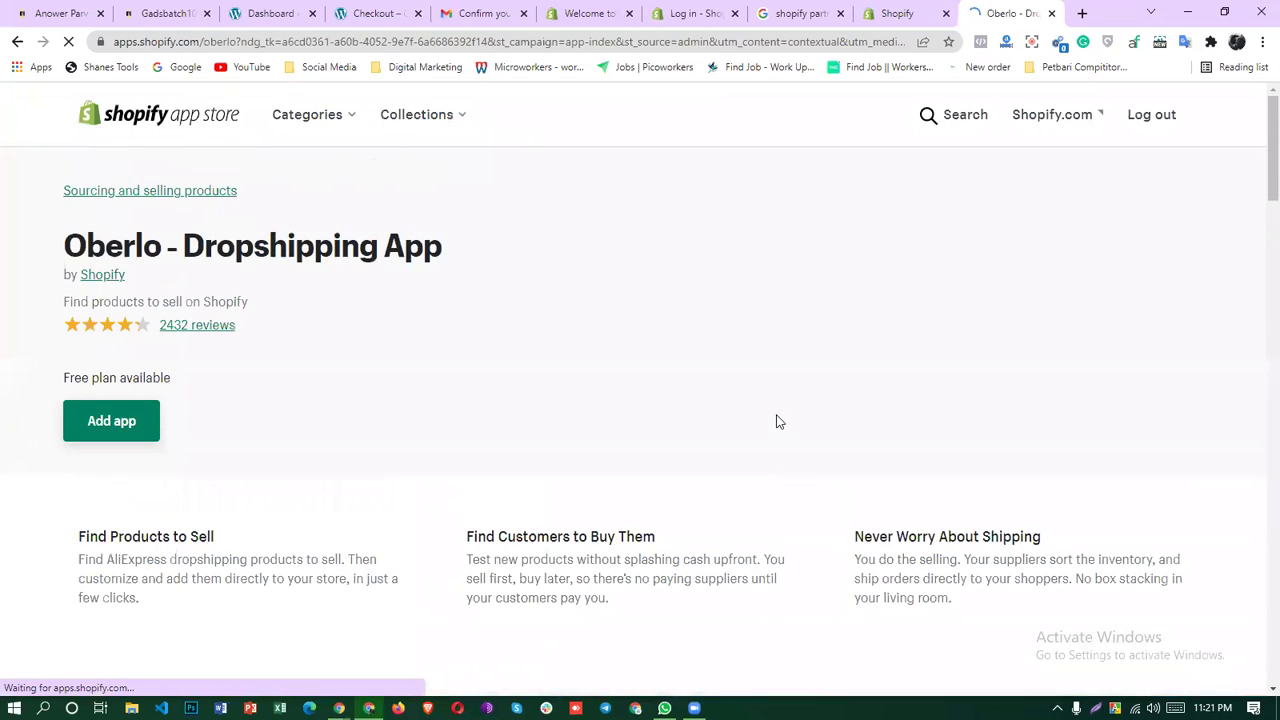
left_click(895, 12)
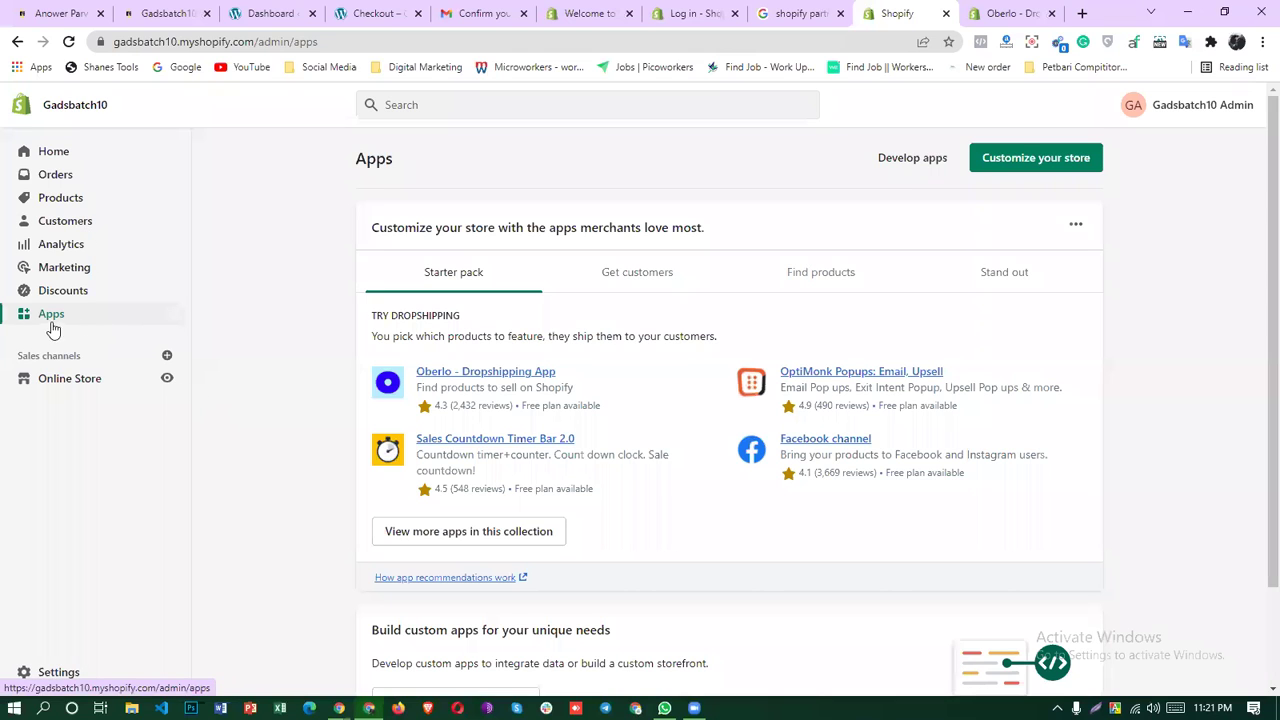
scroll(620, 415, "down", 2)
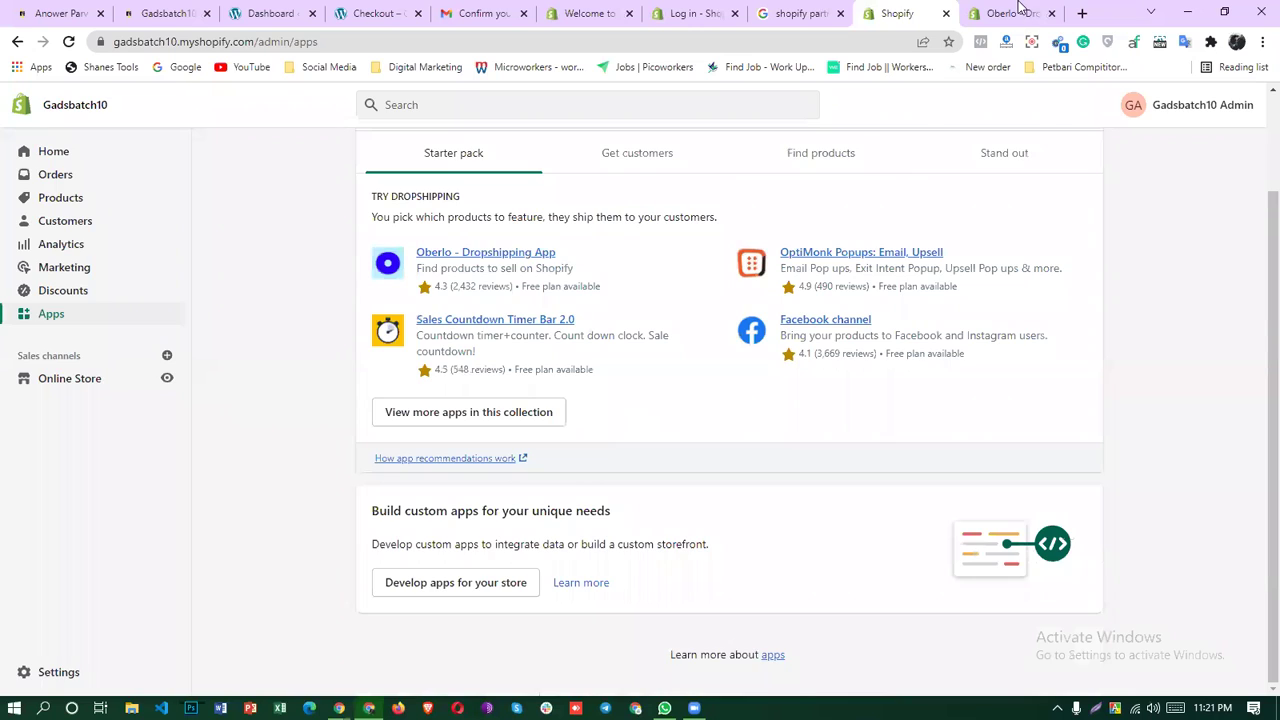
key("ctrl+Tab")
left_click(880, 12)
left_click(985, 12)
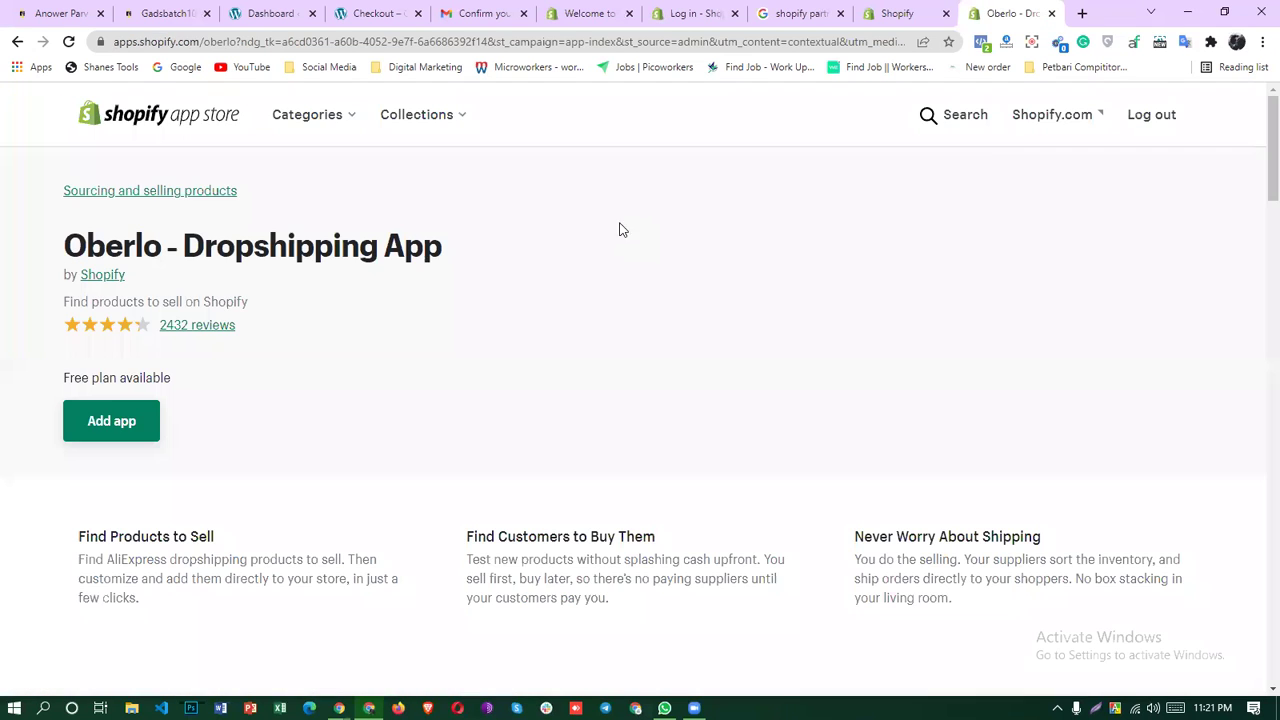
left_click(958, 122)
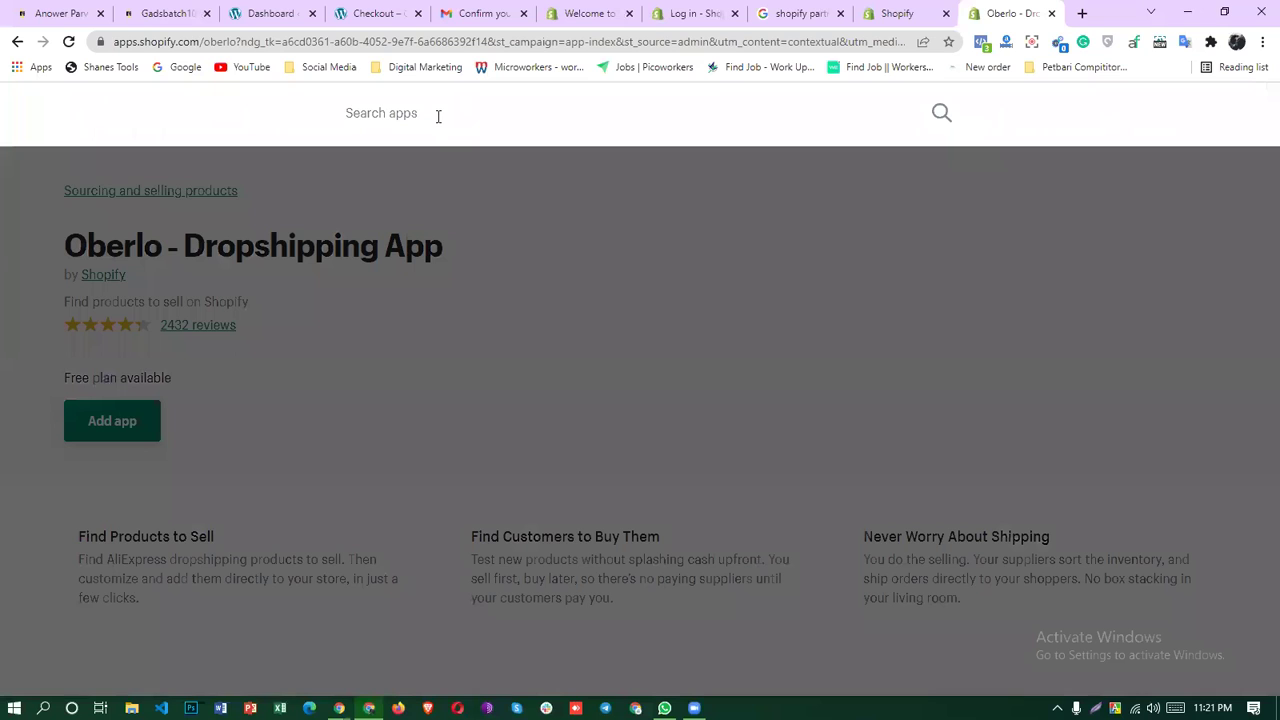
type("ober")
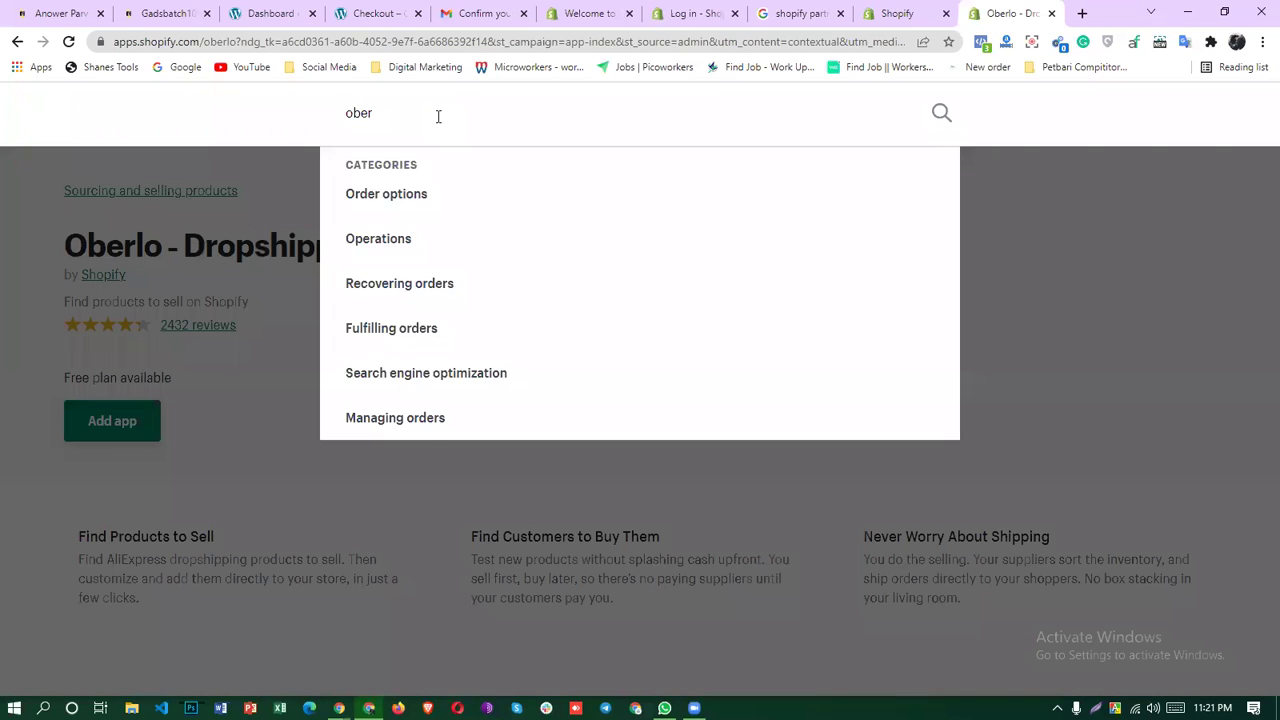
type("lo")
key("Return")
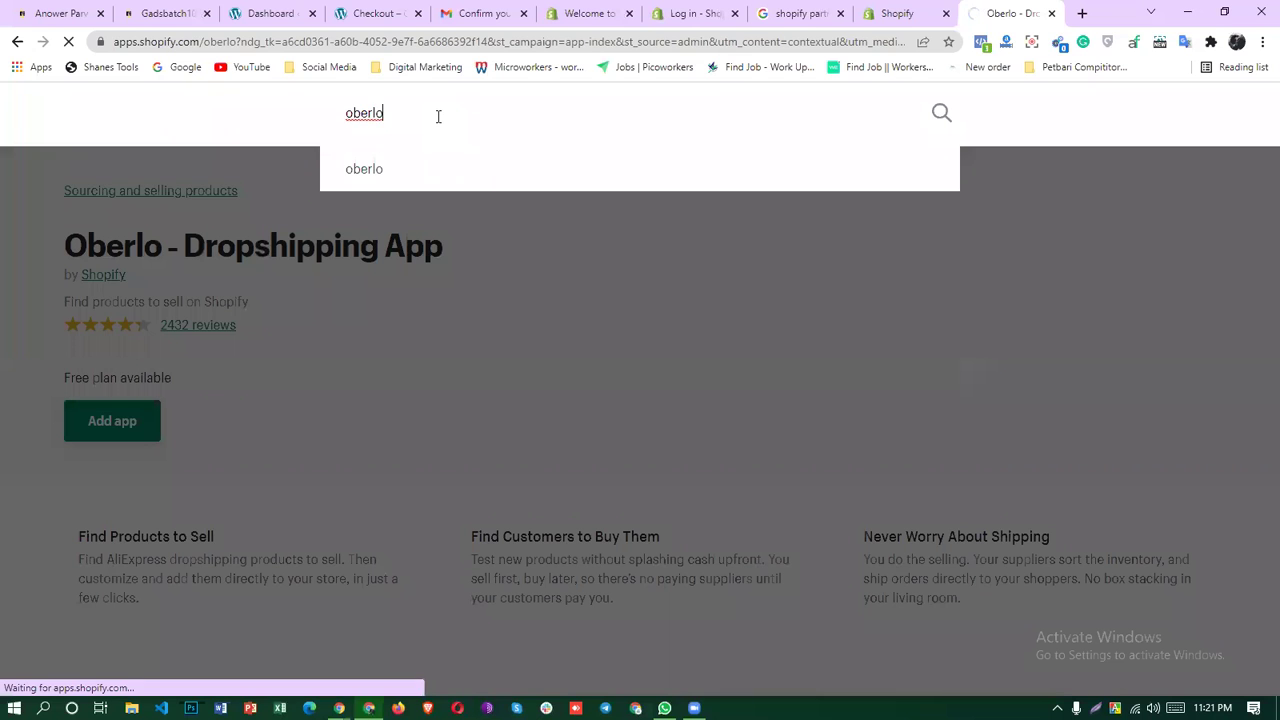
scroll(600, 380, "down", 1)
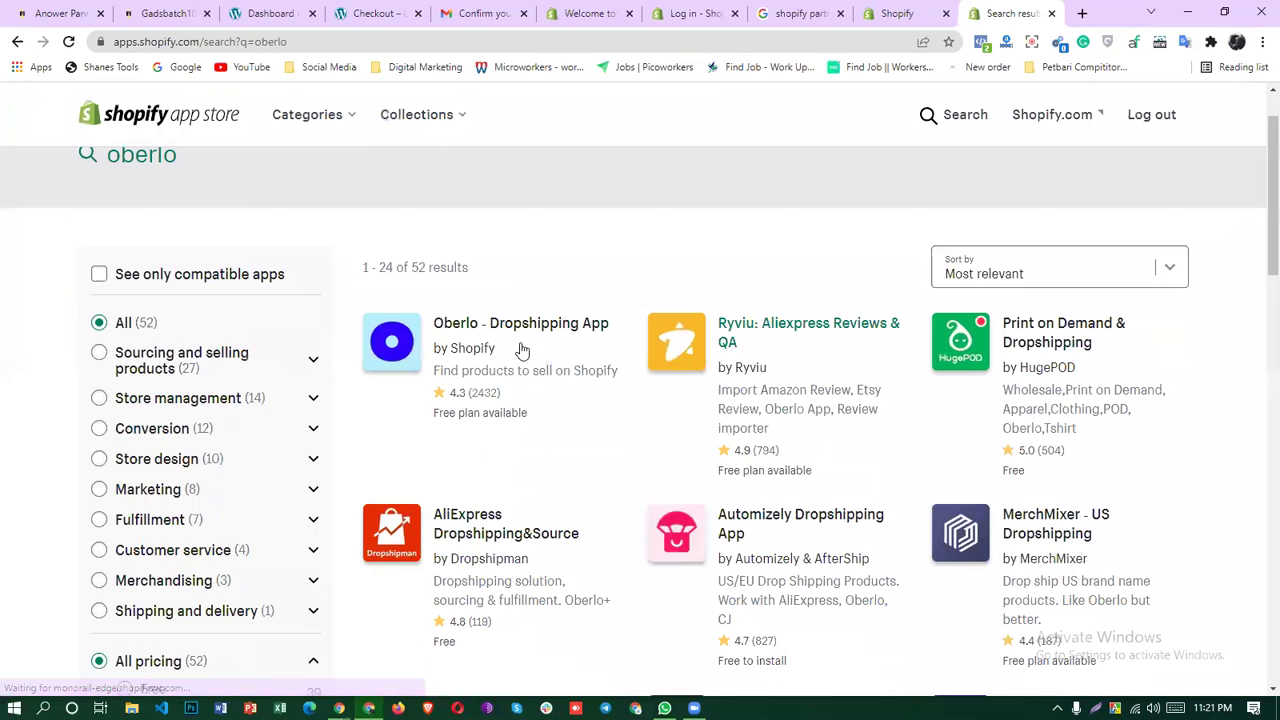
left_click(520, 332)
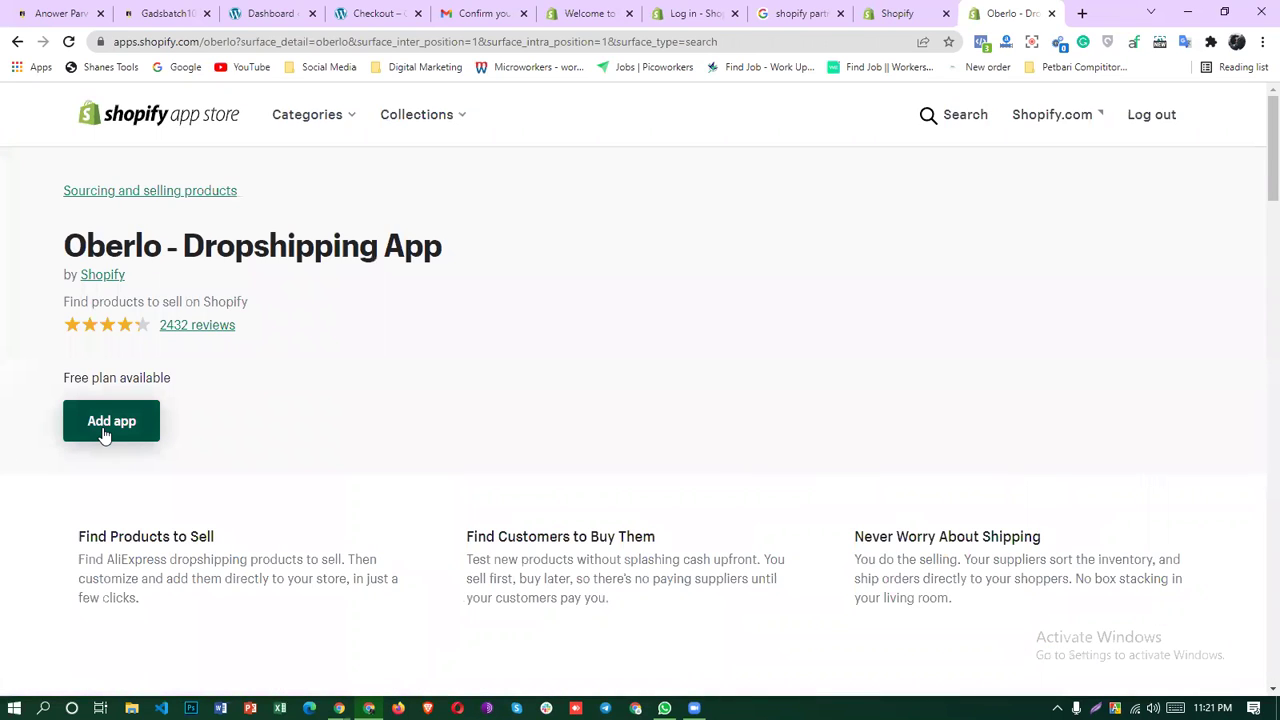
Step: Add Oberlo and approve its requested permissions to install it on Gadsbatch10
left_click(104, 430)
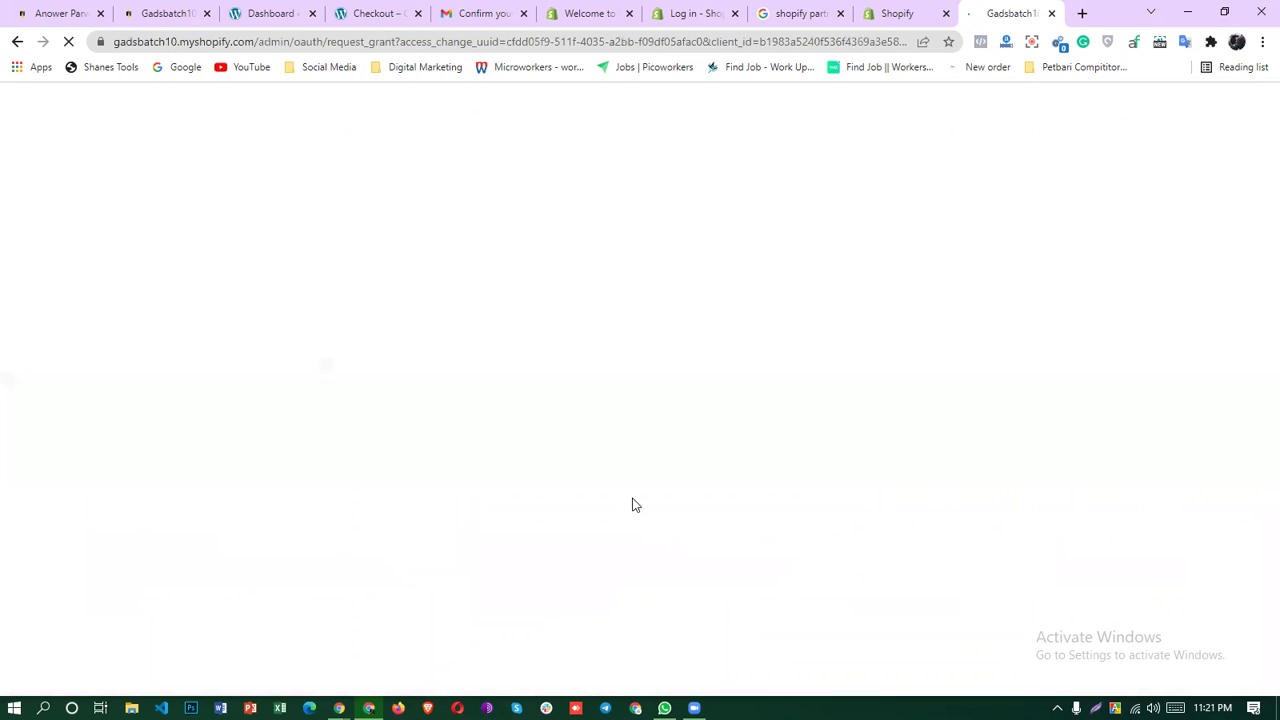
scroll(757, 470, "down", 2)
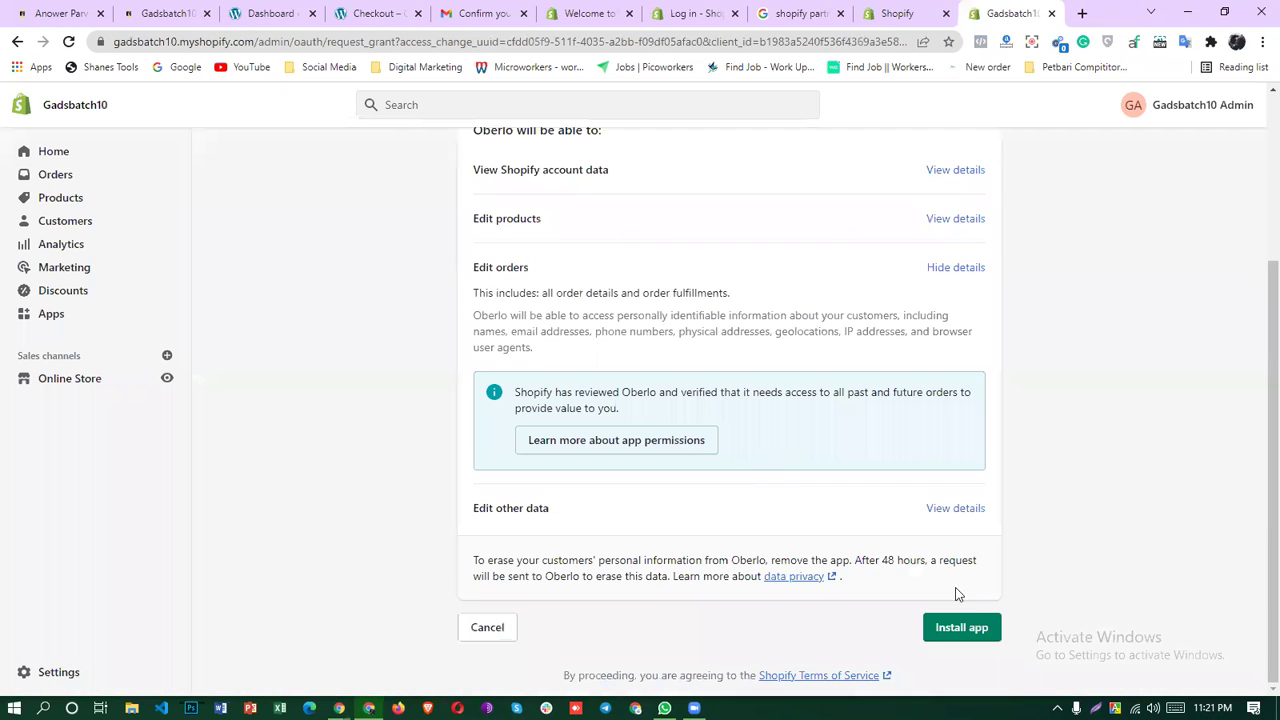
left_click(955, 627)
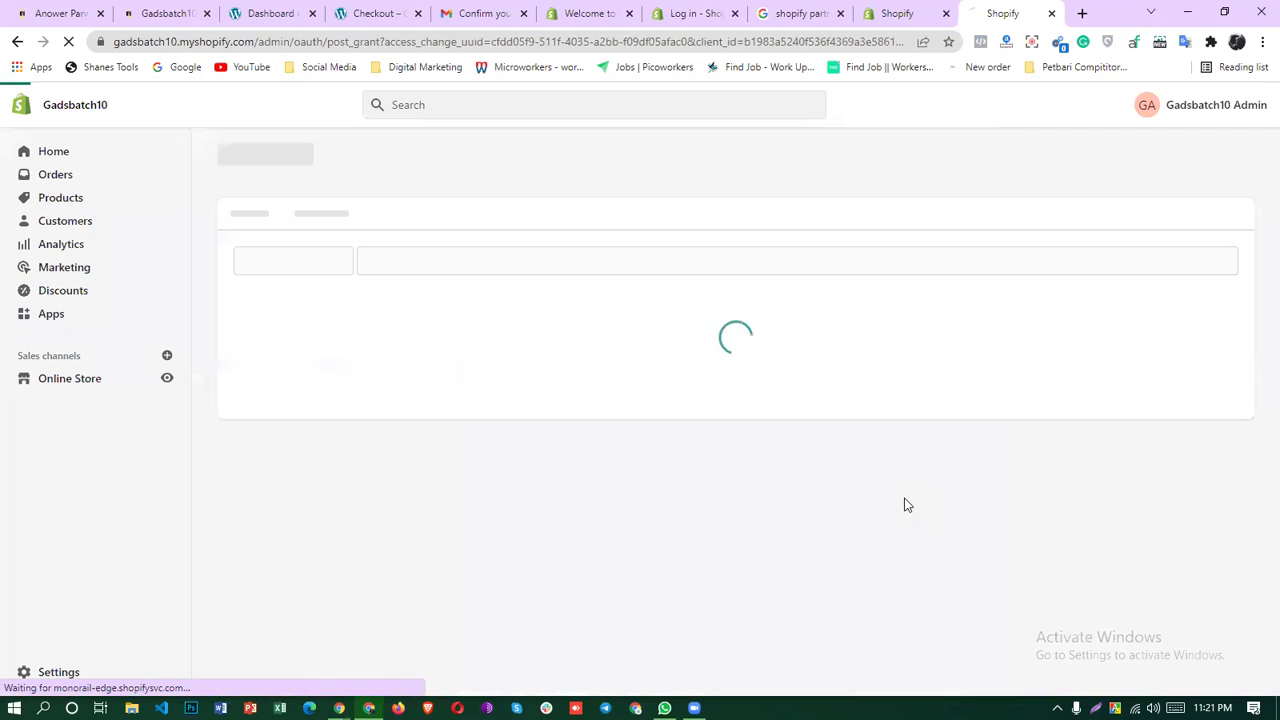
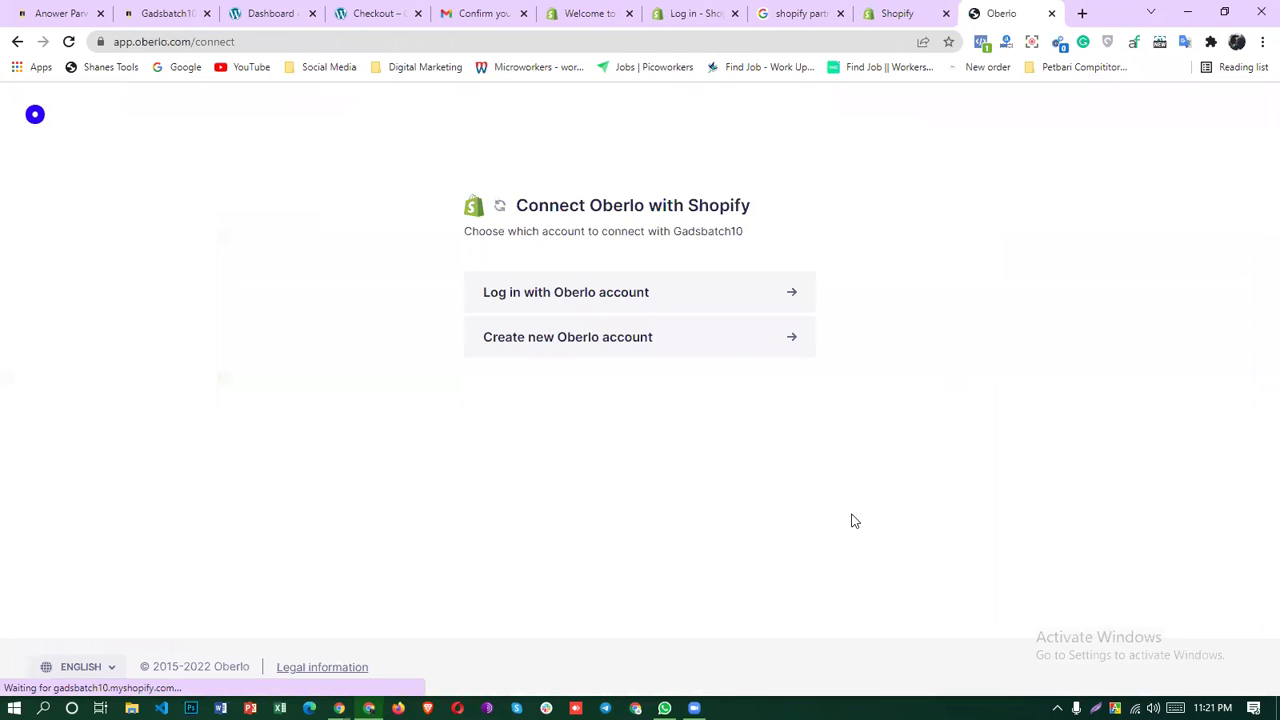
Step: Register a new Oberlo account with the saved e-mail and an 8-character password
left_click(555, 343)
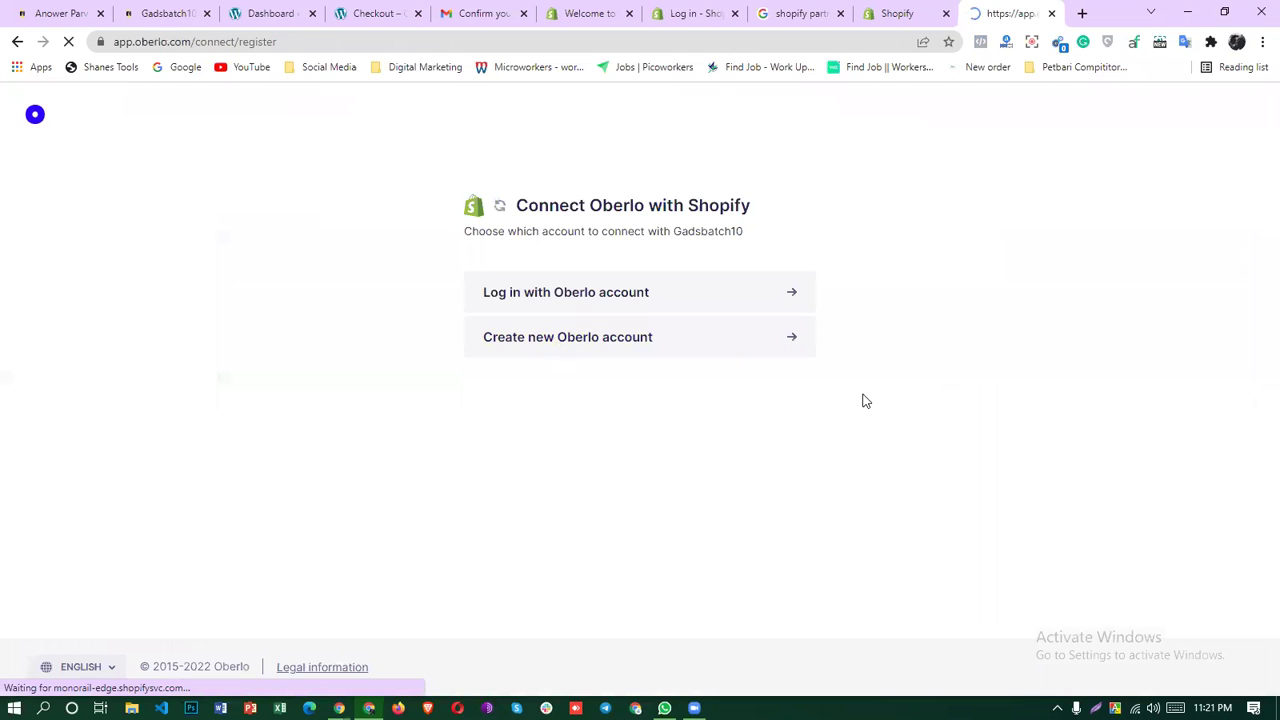
left_click(495, 290)
left_click(521, 322)
left_click(518, 330)
left_click(528, 333)
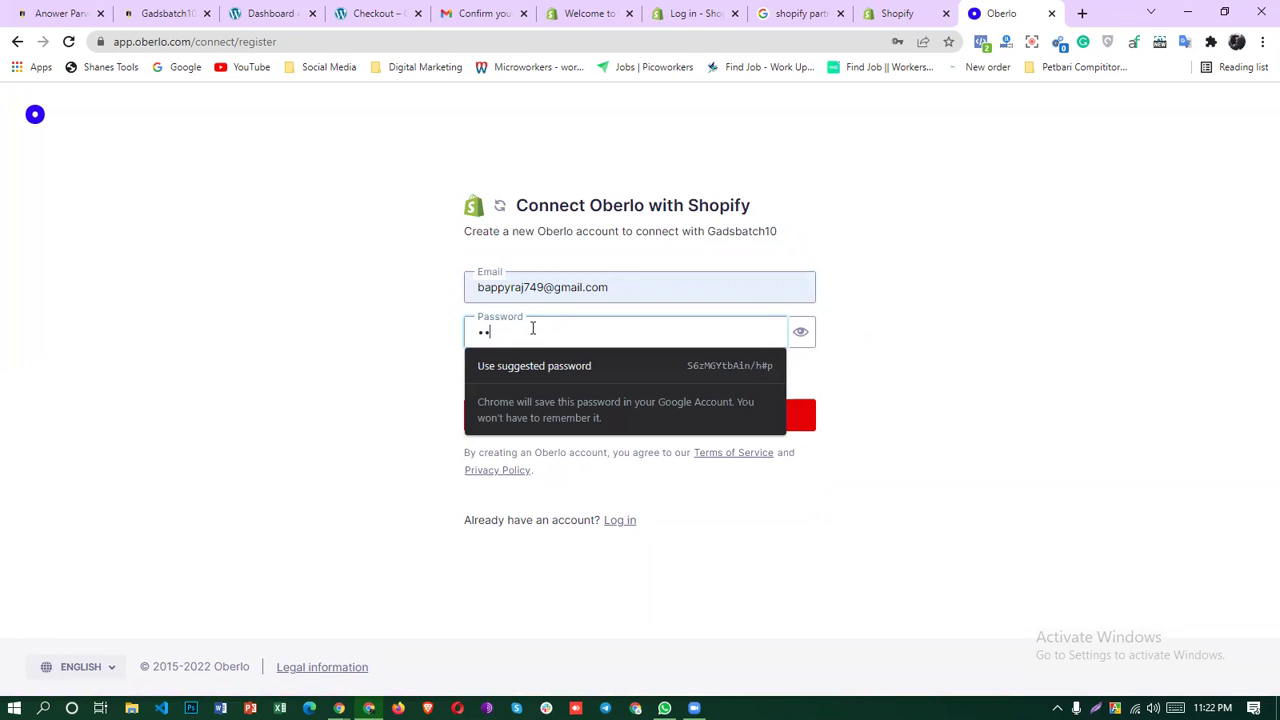
key("Return")
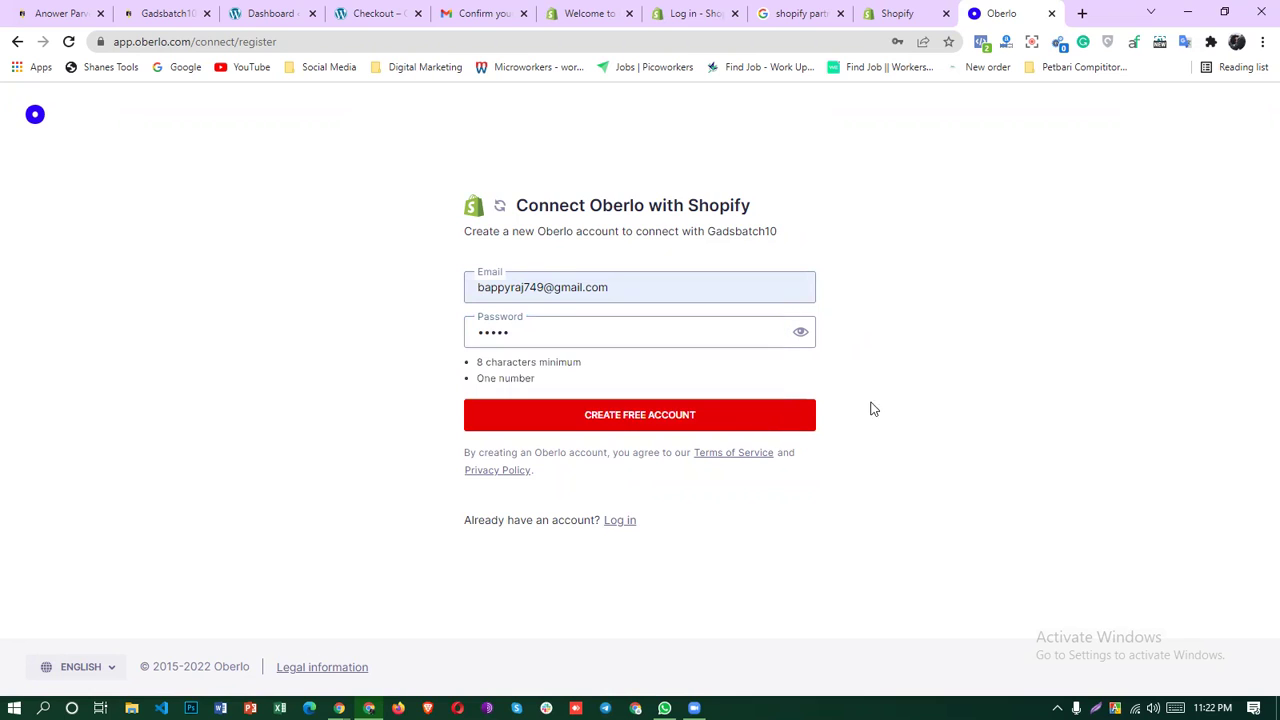
left_click(548, 334)
key("BackSpace")
key("BackSpace")
key("BackSpace")
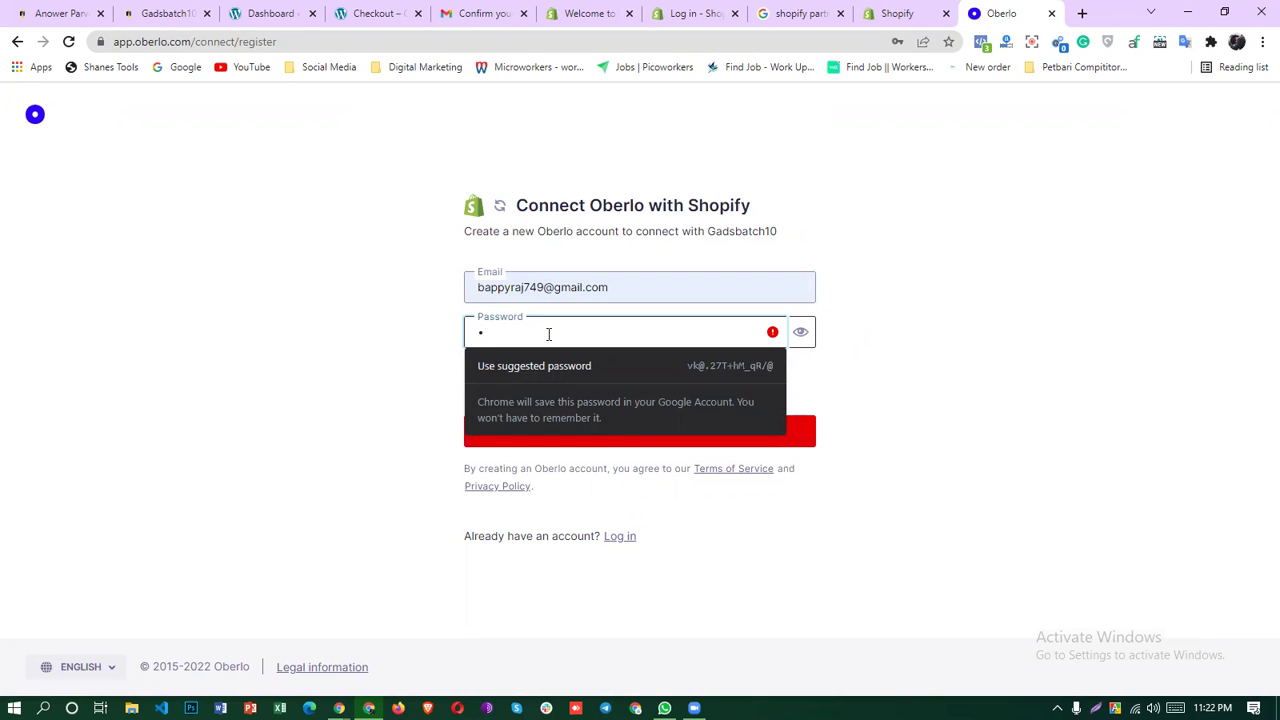
type("••••••••")
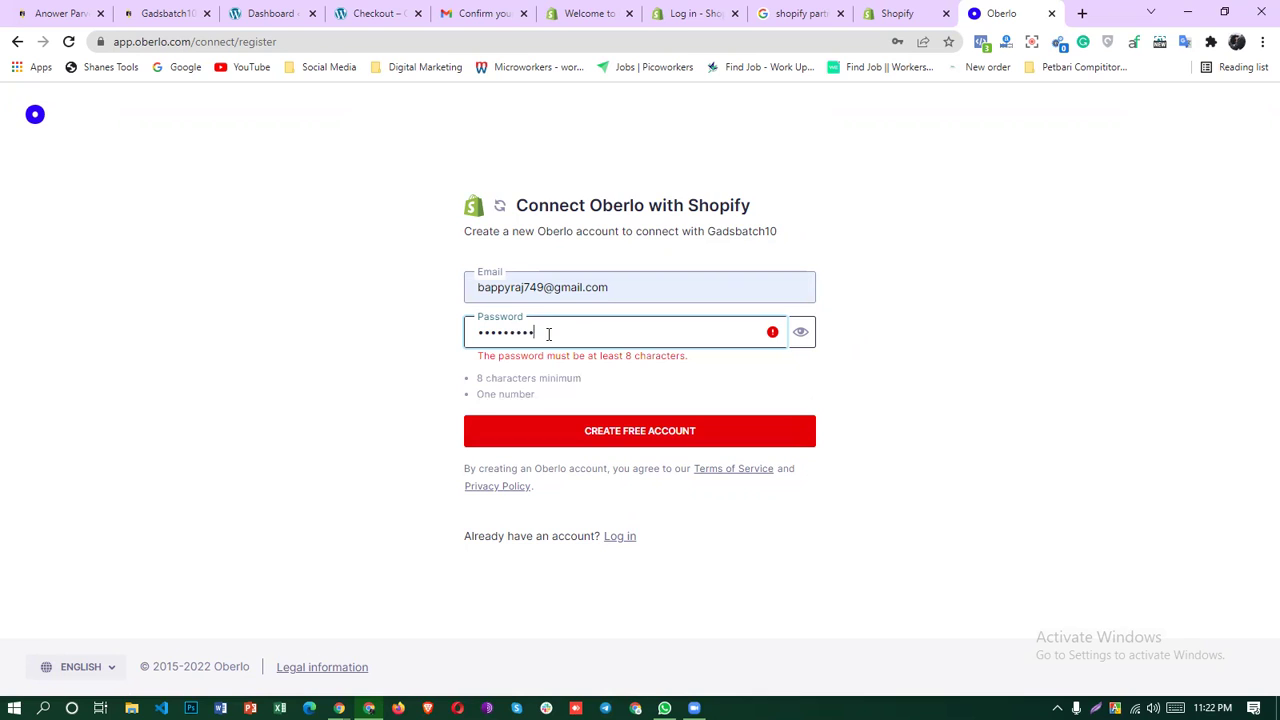
left_click(591, 433)
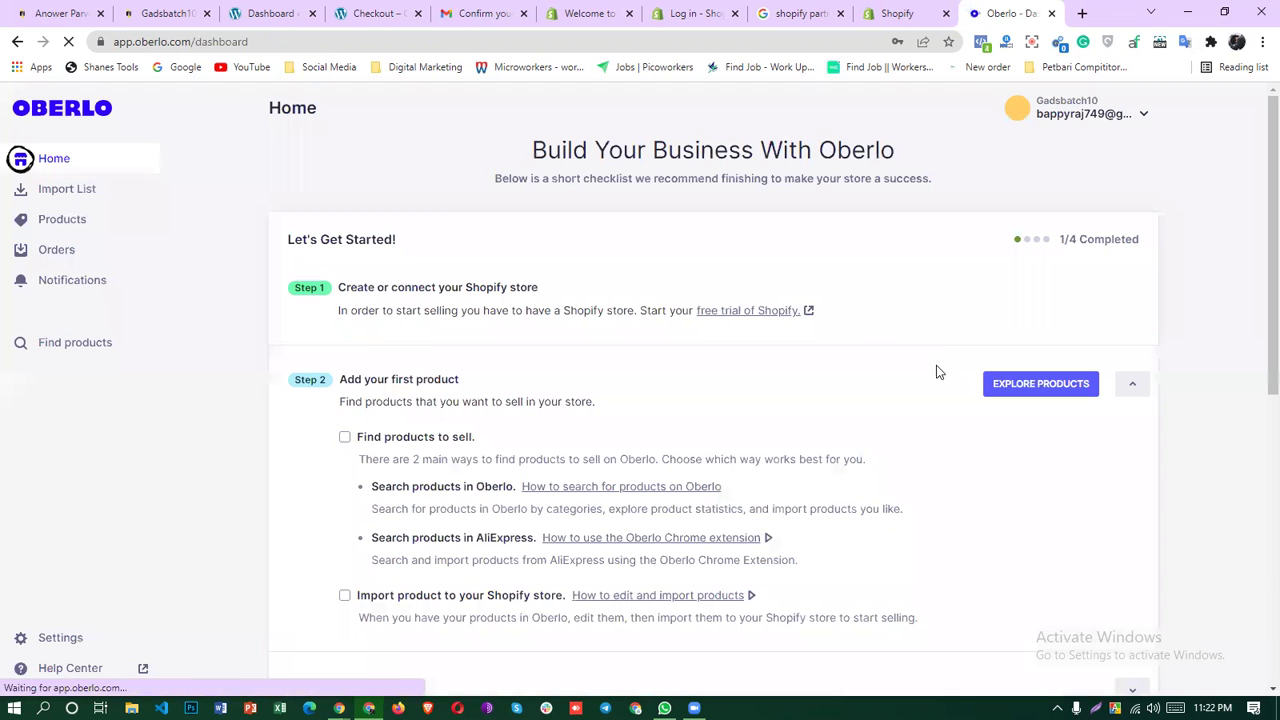
scroll(814, 300, "down", 5)
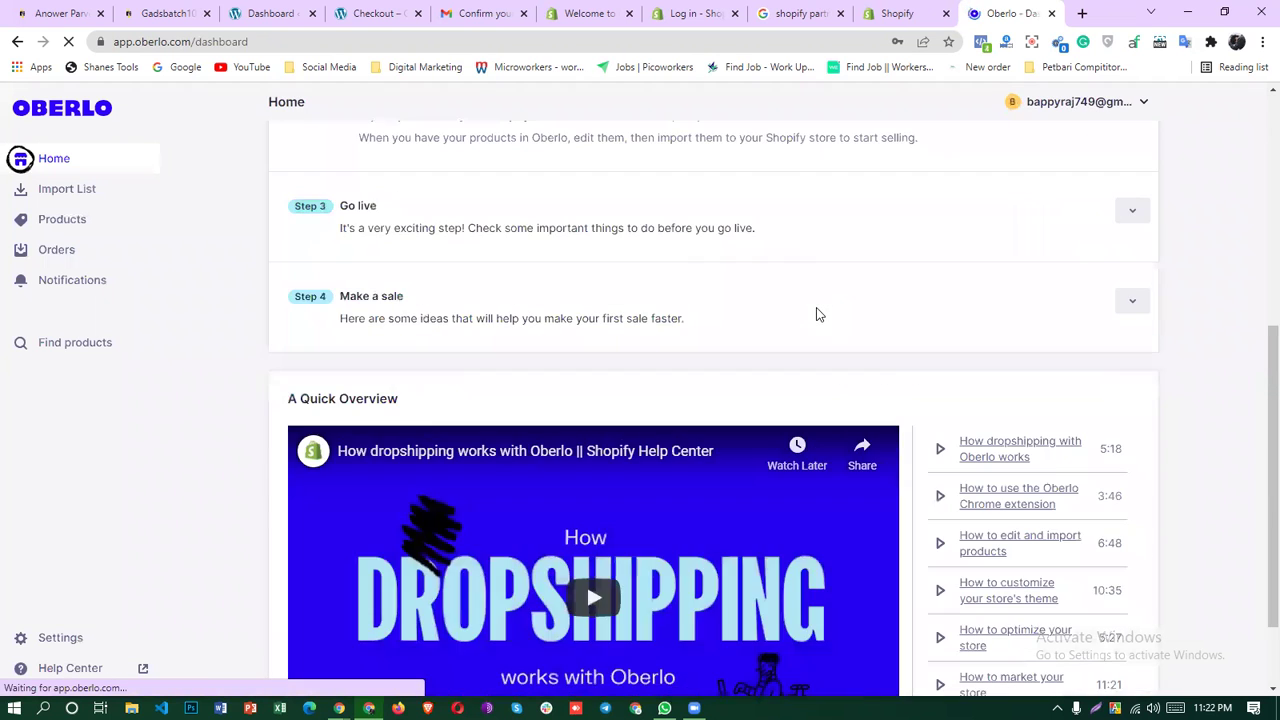
scroll(805, 315, "up", 5)
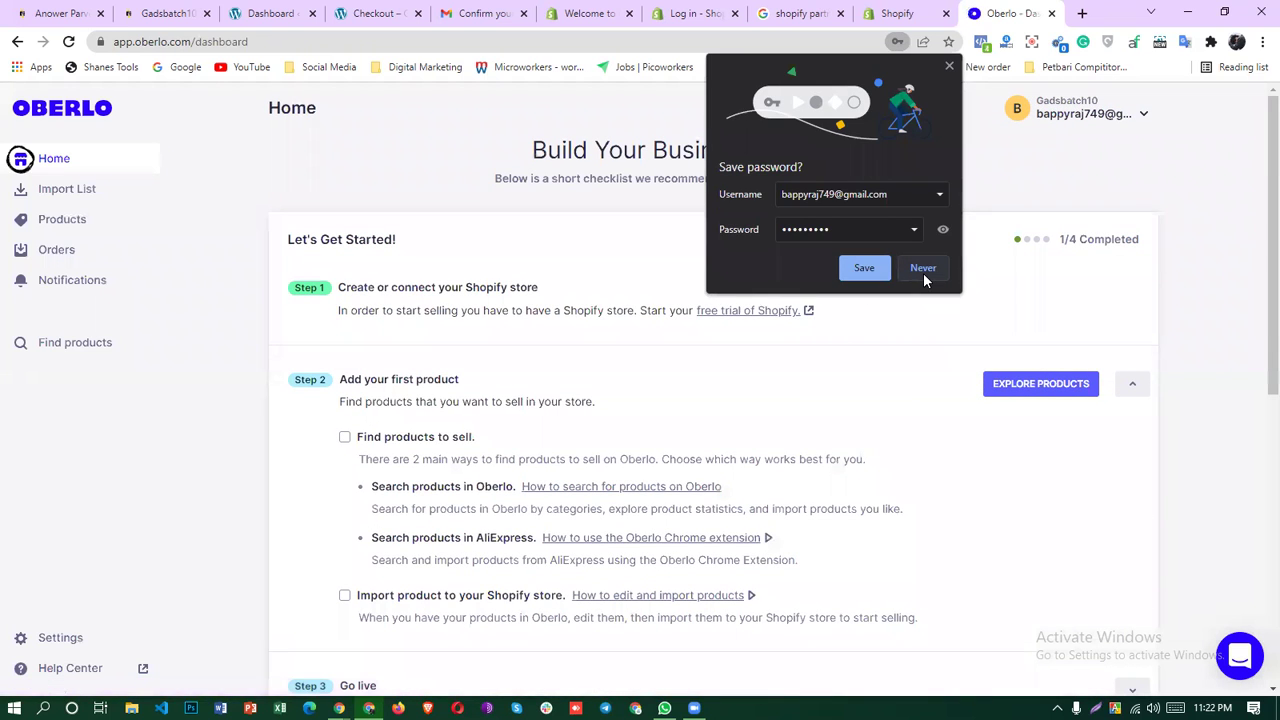
left_click(923, 267)
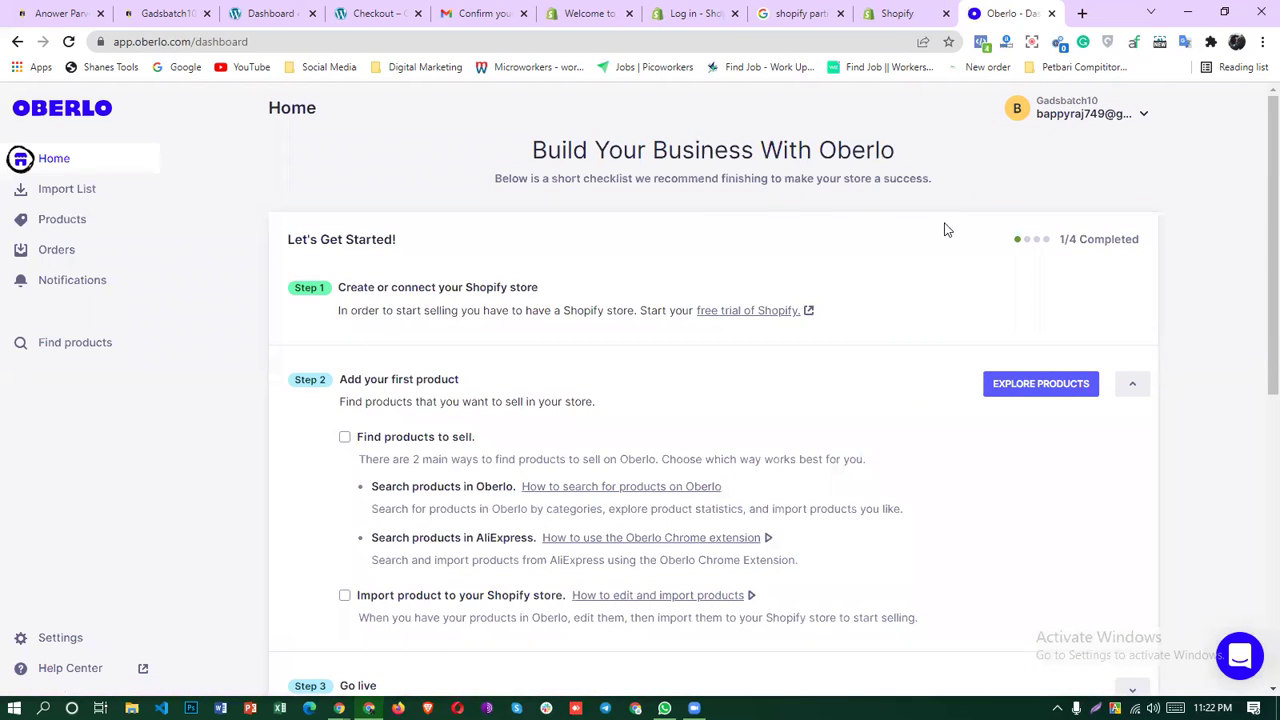
scroll(945, 230, "down", 5)
scroll(929, 326, "up", 4)
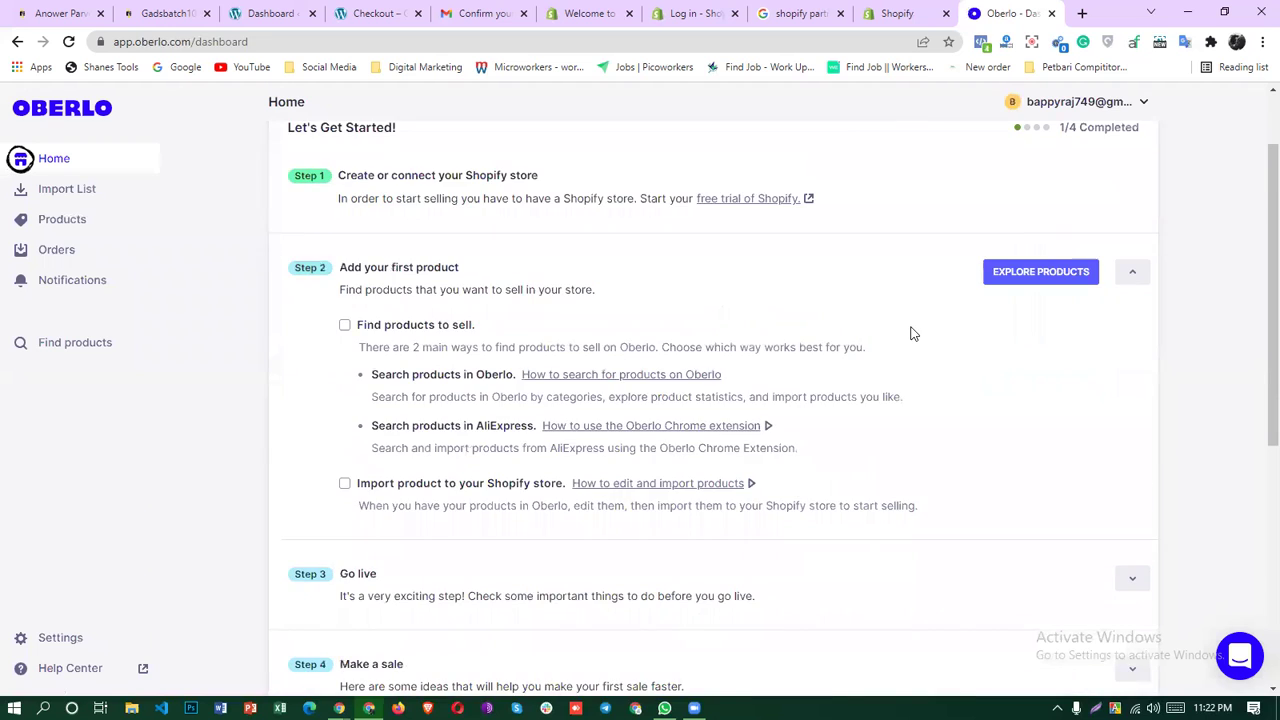
scroll(910, 333, "up", 1)
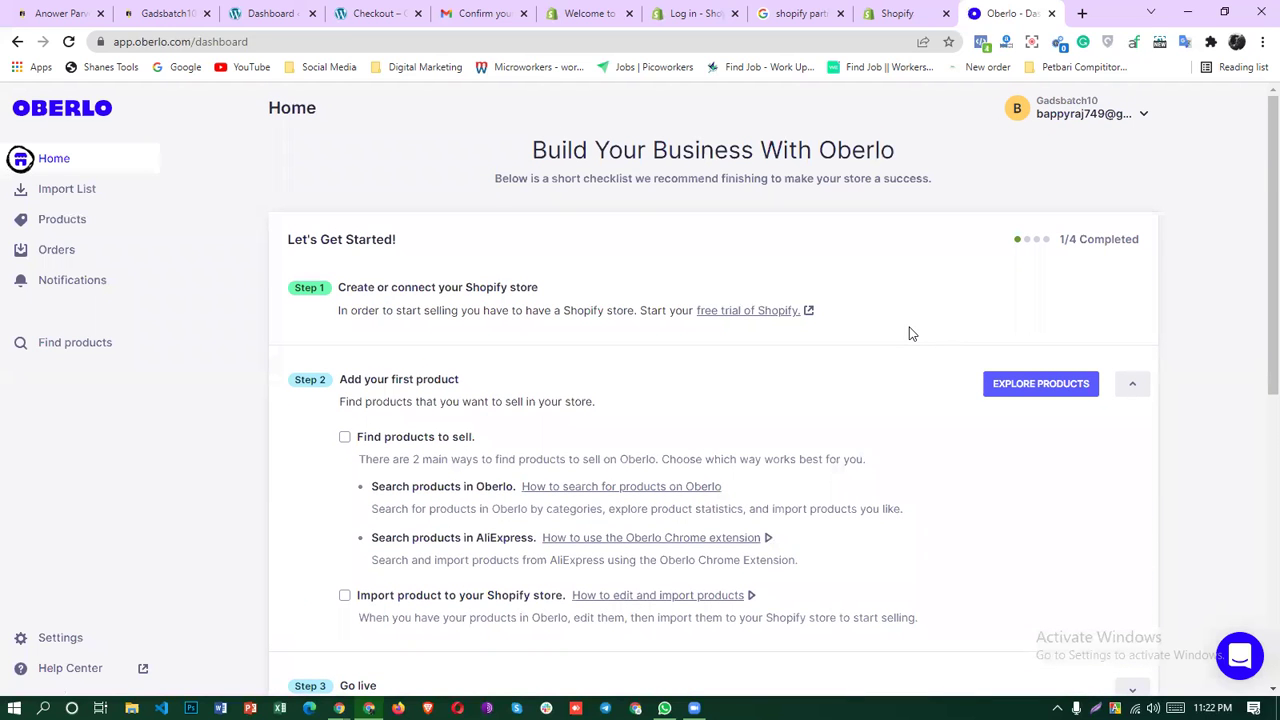
scroll(908, 335, "down", 2)
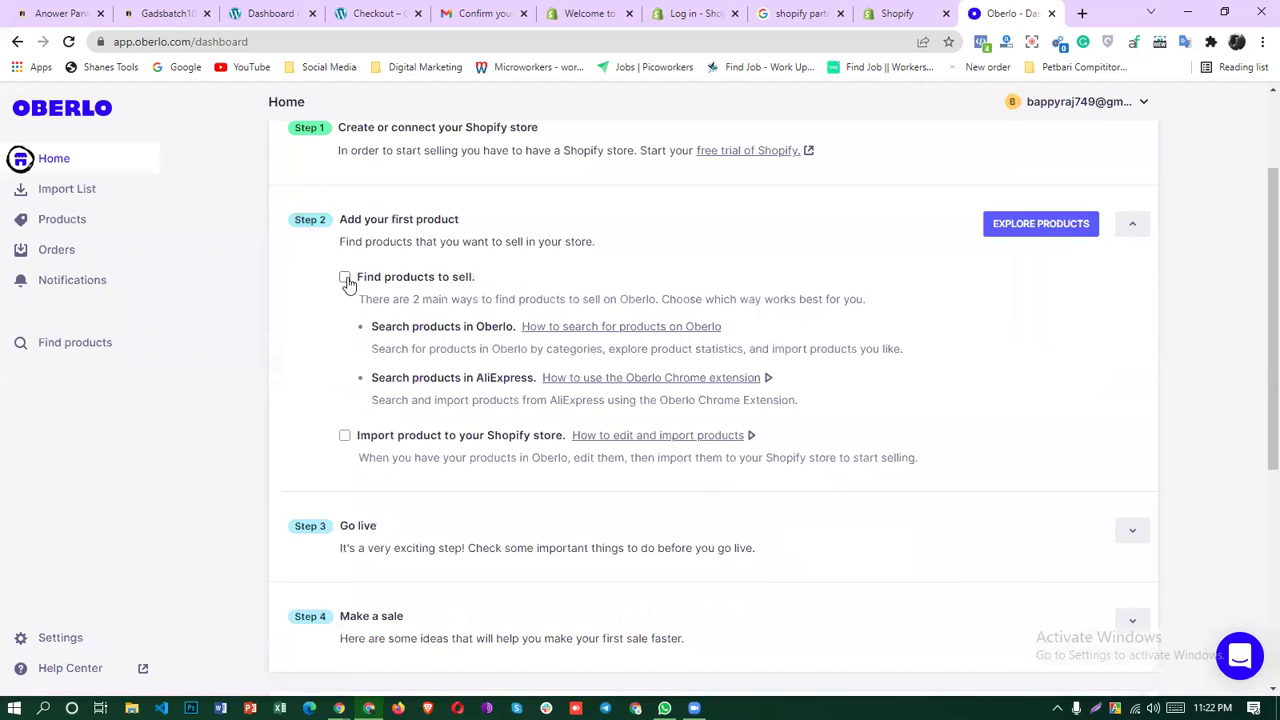
scroll(831, 291, "up", 2)
scroll(829, 313, "down", 3)
scroll(829, 313, "up", 2)
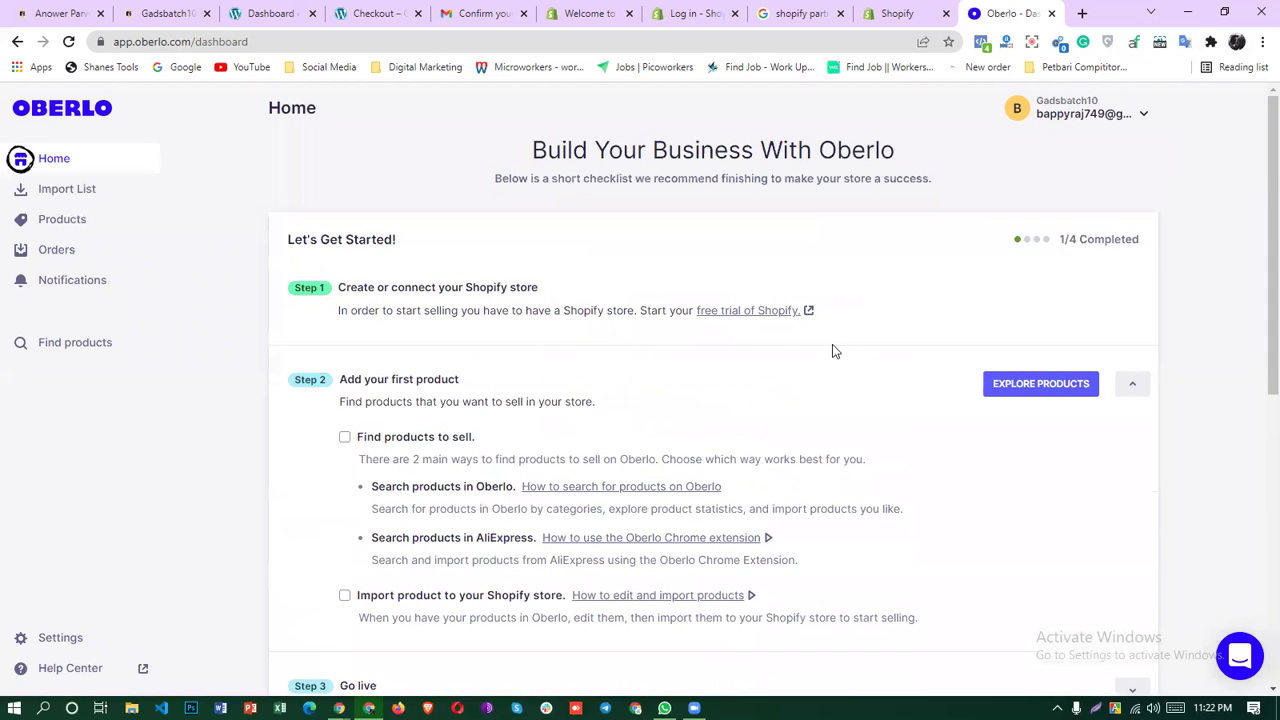
scroll(800, 350, "down", 5)
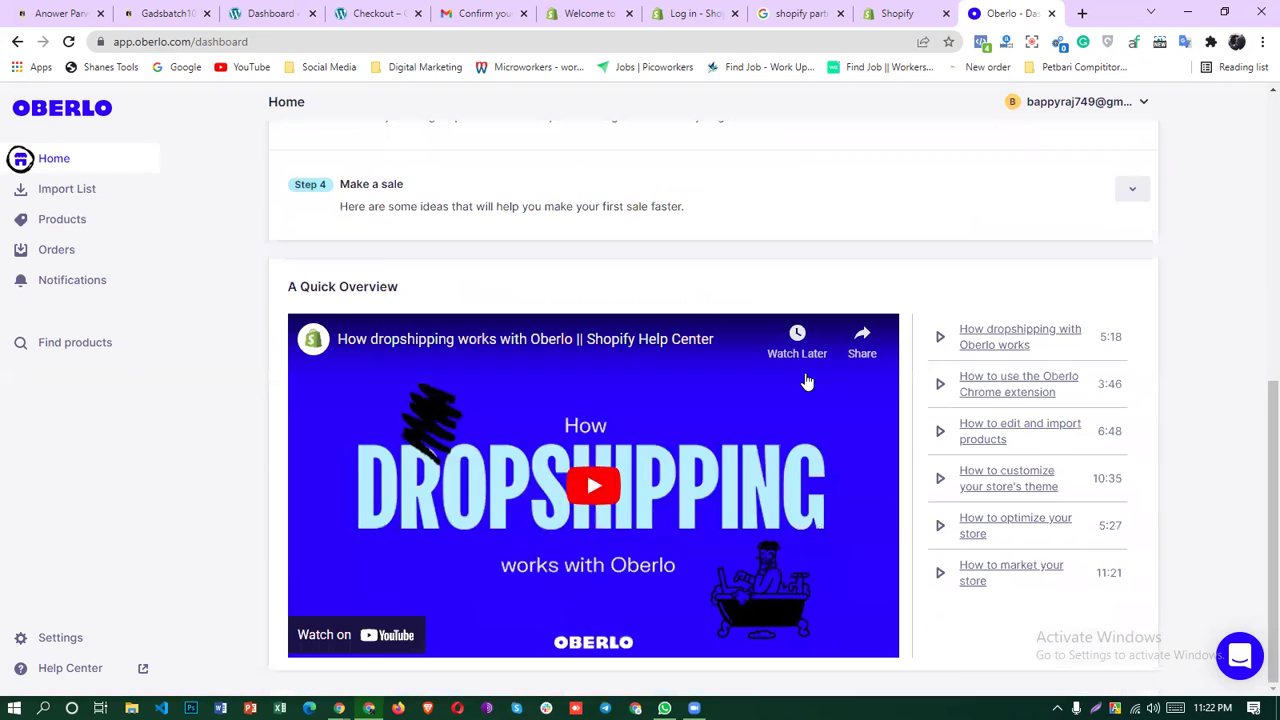
scroll(808, 380, "up", 5)
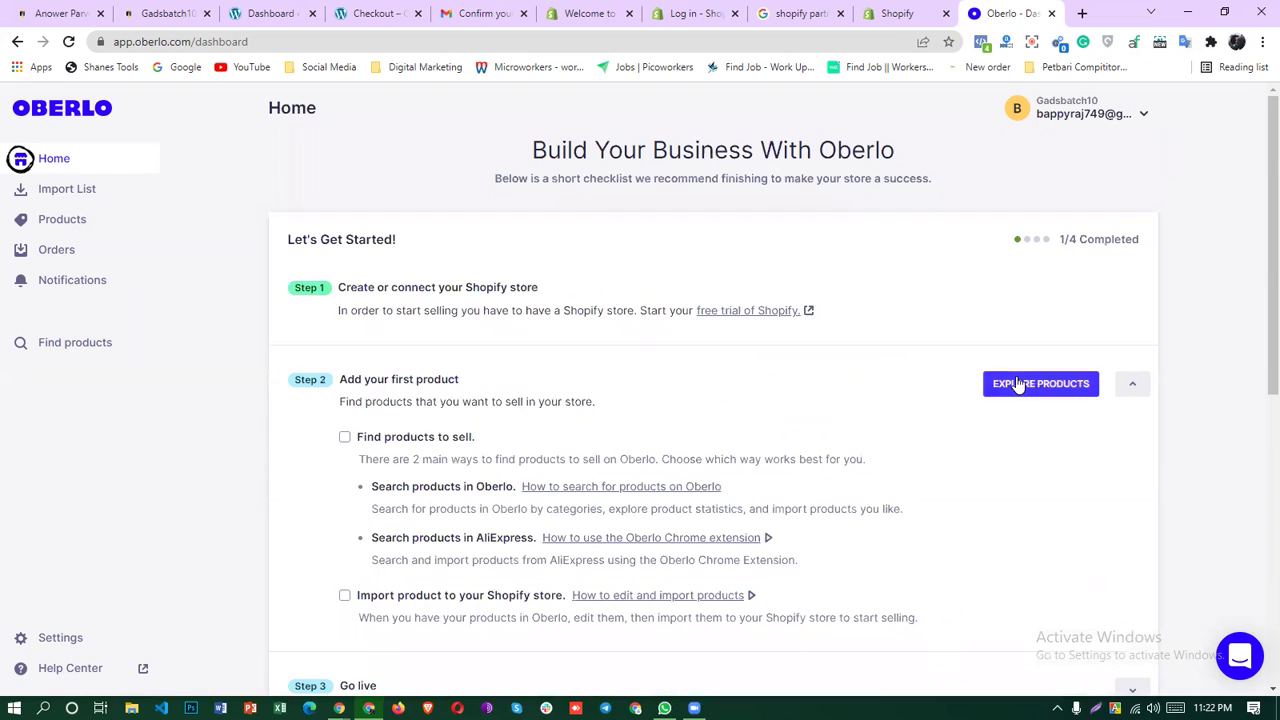
Step: Explore Oberlo's AliExpress products and dismiss the welcome popup
left_click(1015, 384)
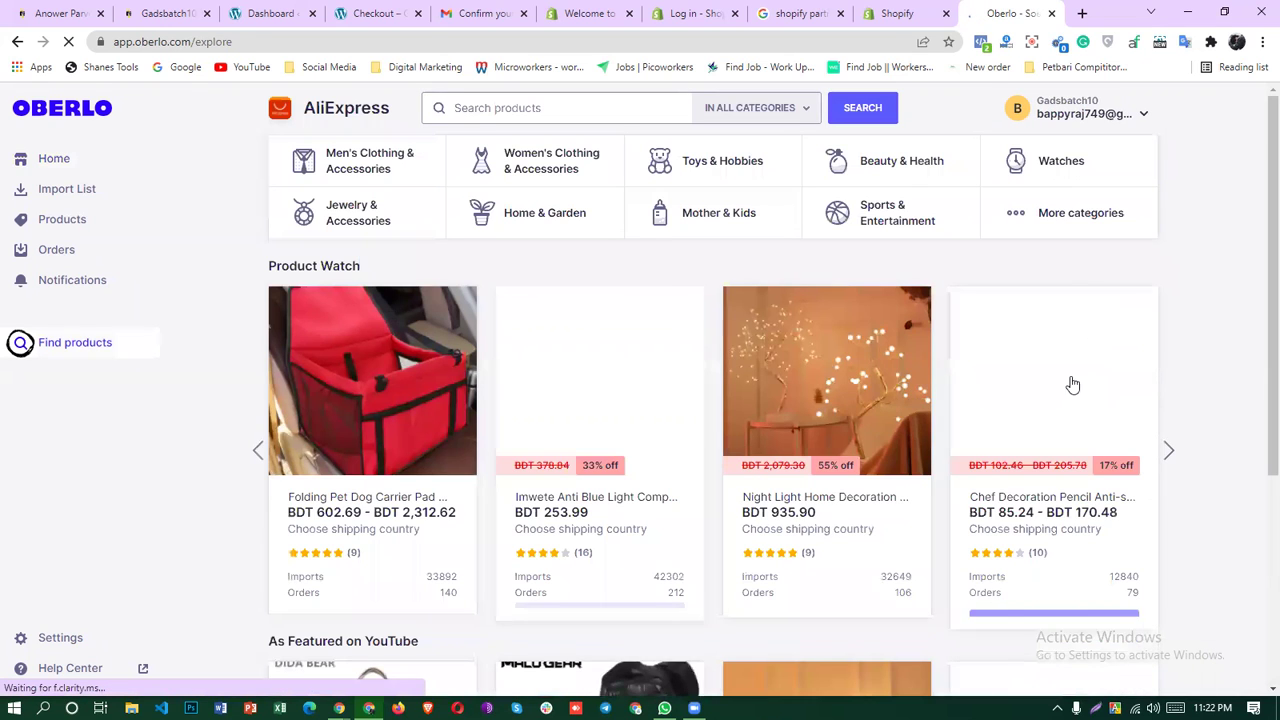
scroll(640, 297, "down", 2)
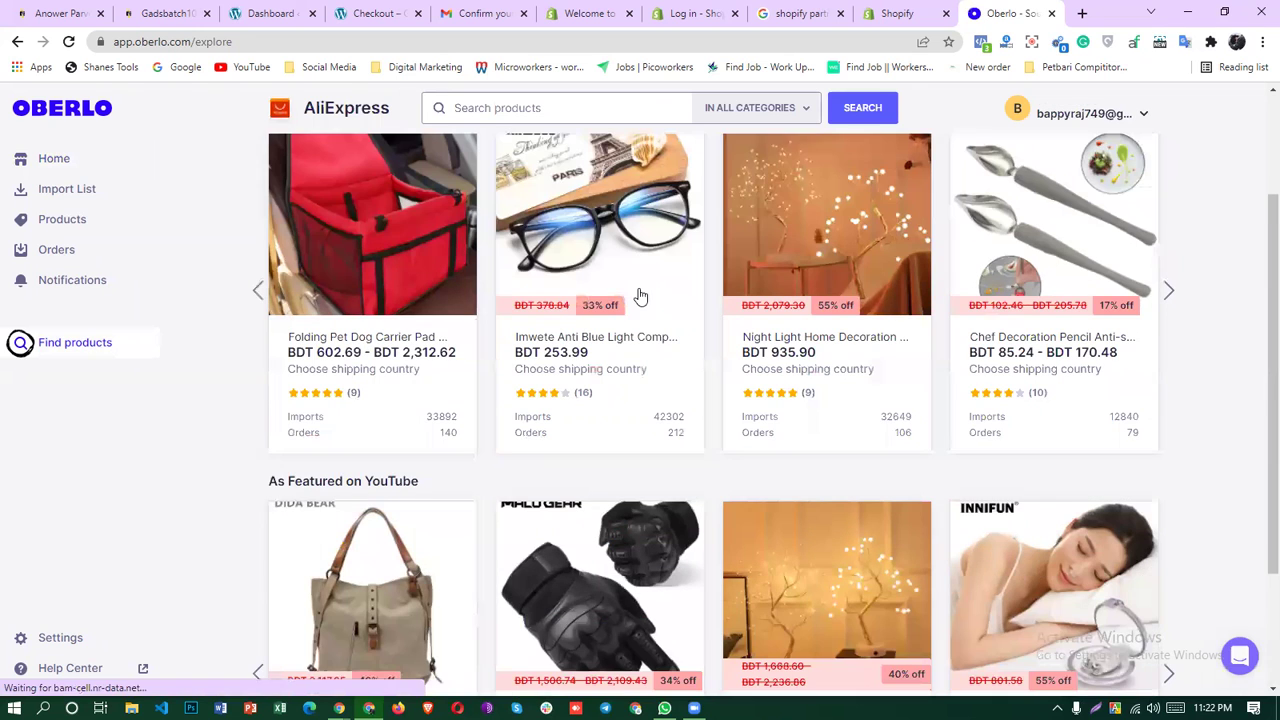
mouse_move(640, 297)
scroll(600, 420, "up", 2)
scroll(590, 540, "down", 1)
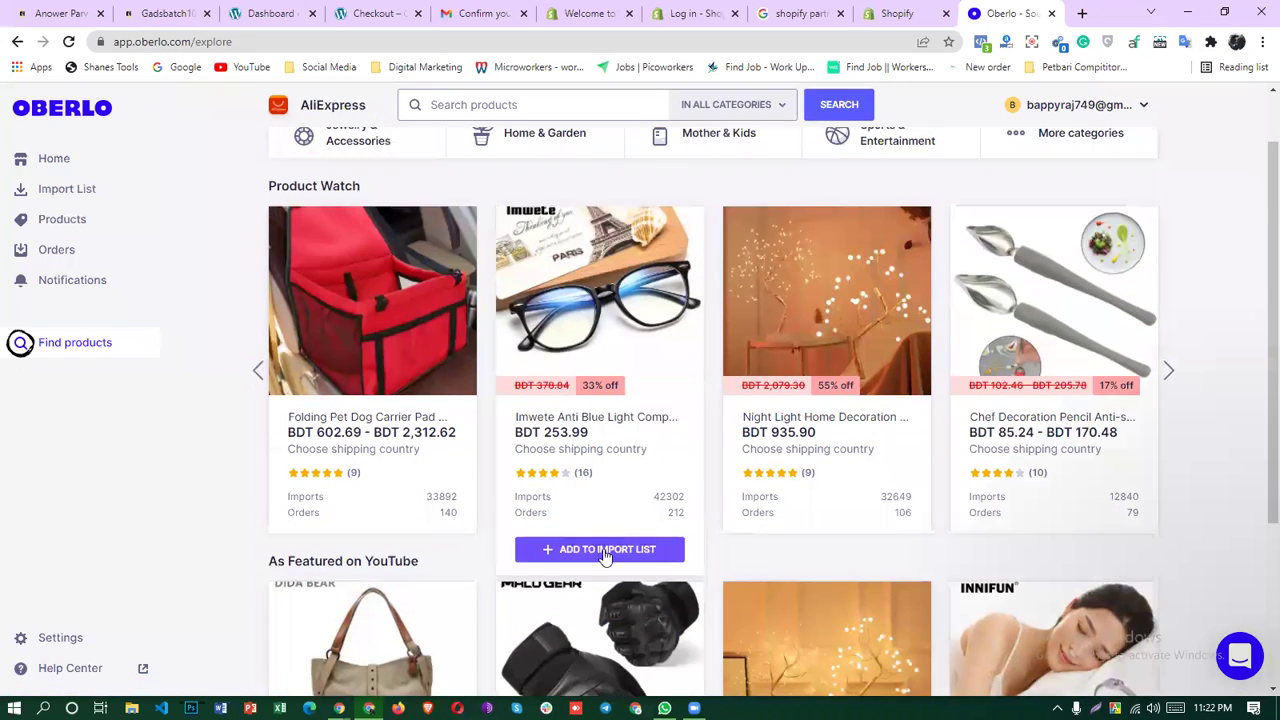
left_click(604, 550)
scroll(657, 500, "down", 2)
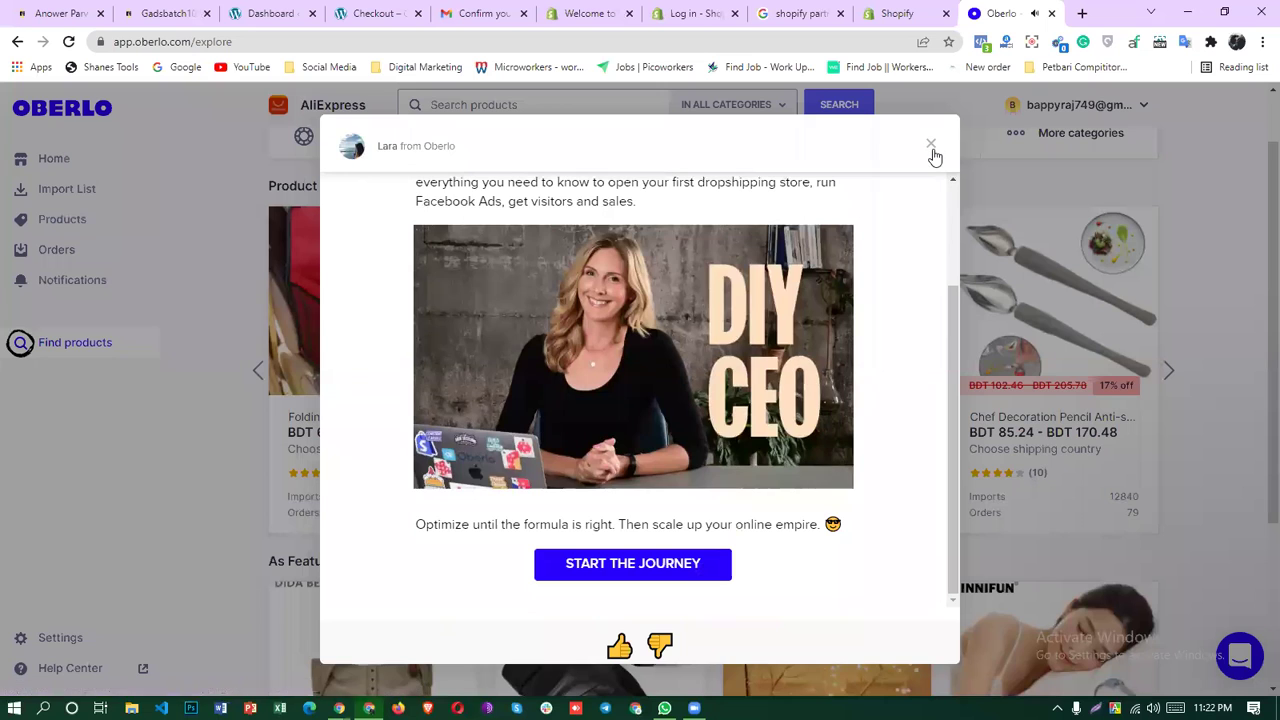
key("Escape")
scroll(340, 391, "up", 1)
scroll(395, 565, "down", 1)
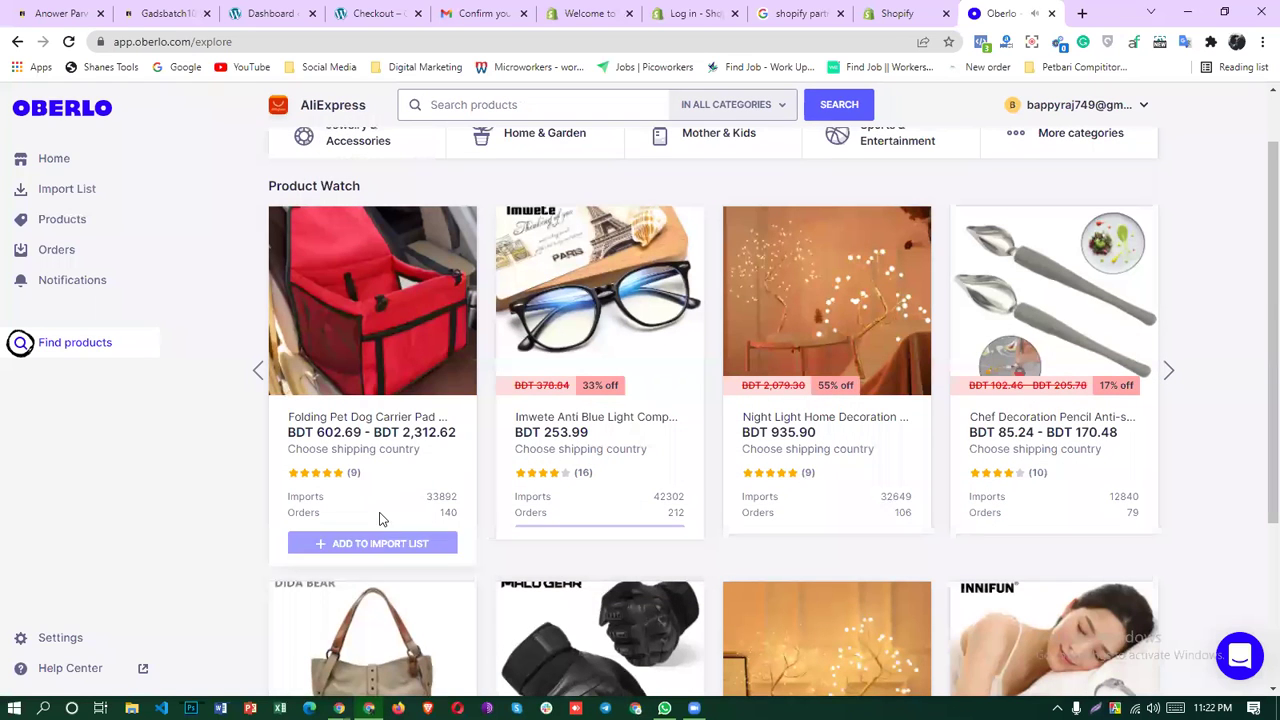
Step: Add the dog carrier, blue-light glasses, night light and chef pencil, then view the Import List
left_click(388, 550)
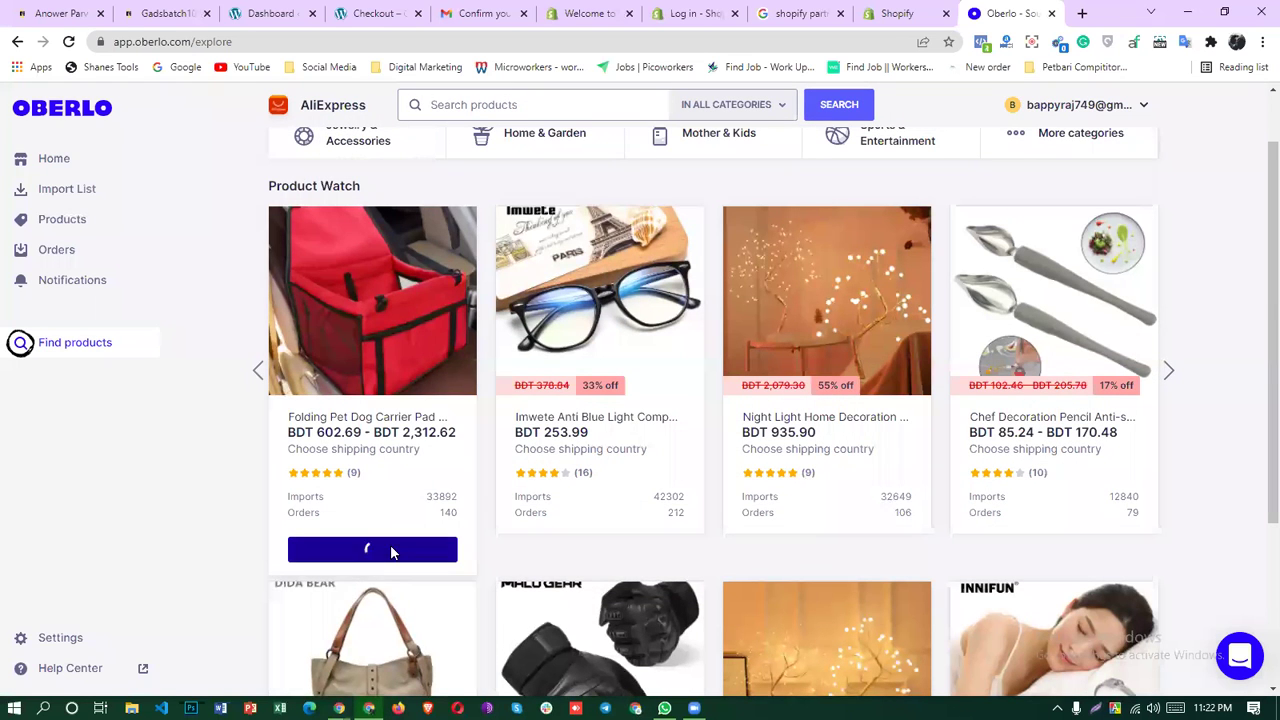
left_click(611, 552)
mouse_move(828, 510)
left_click(838, 549)
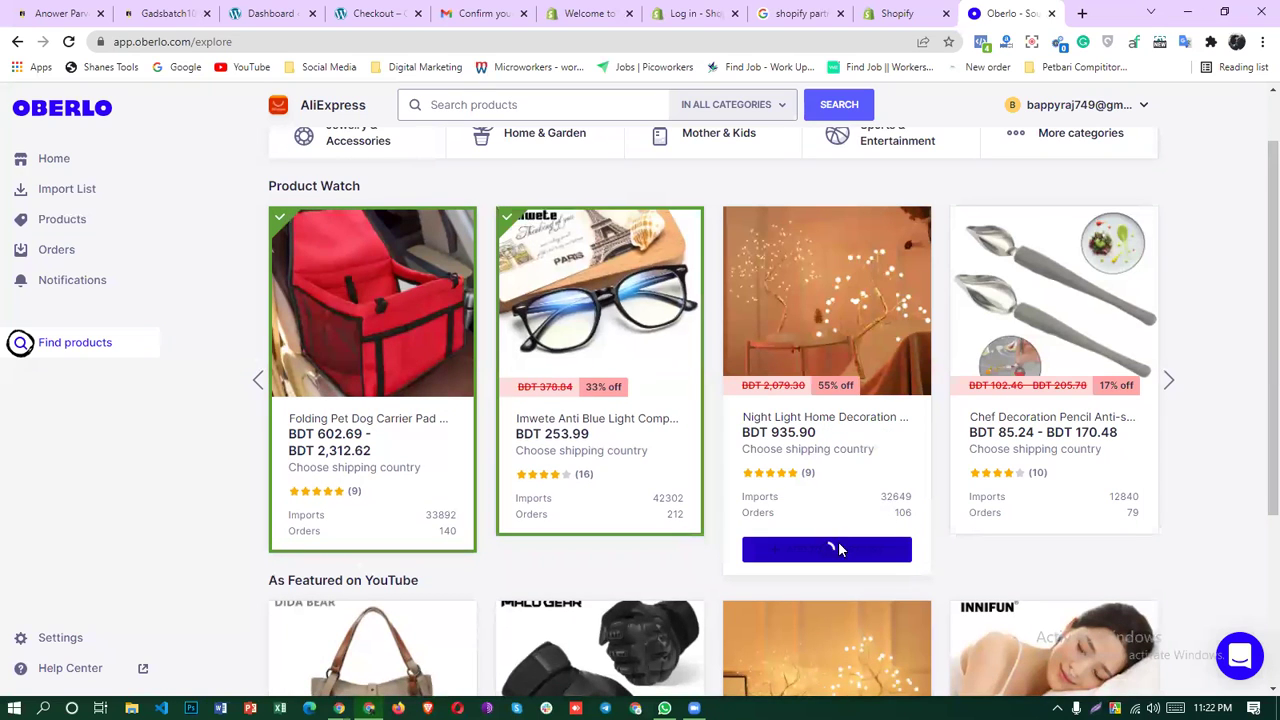
left_click(1053, 549)
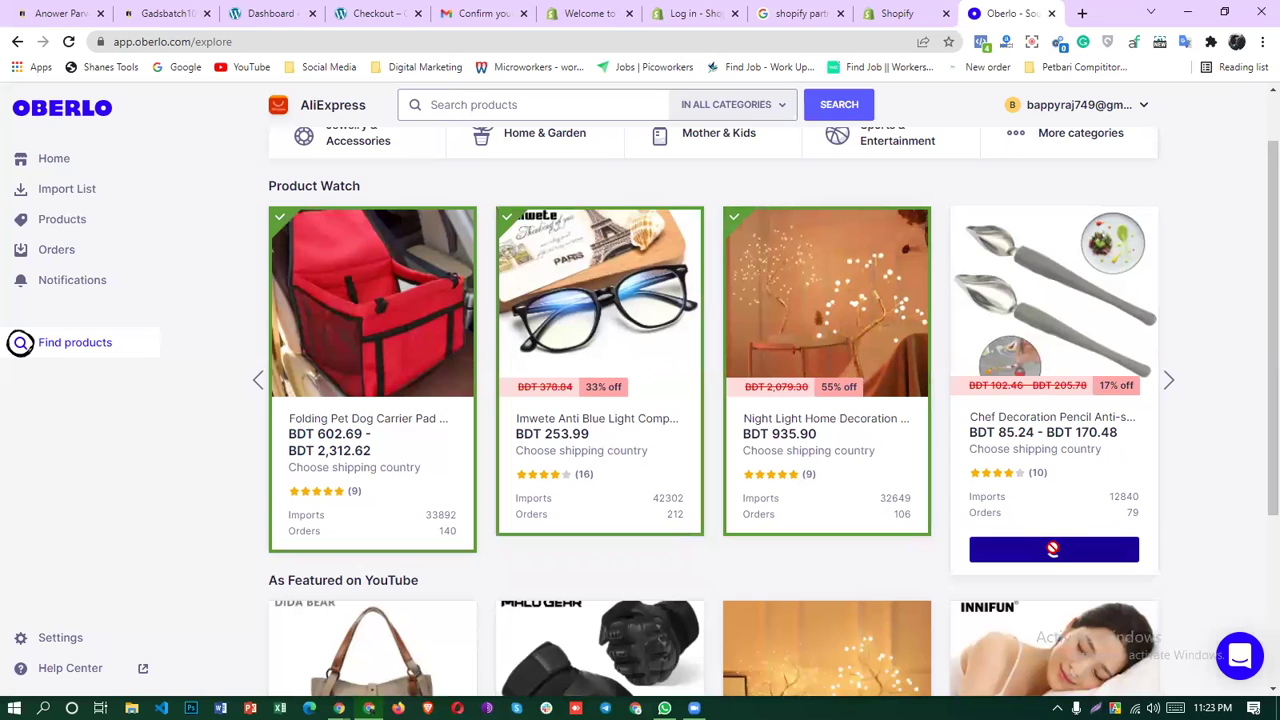
scroll(1210, 445, "up", 1)
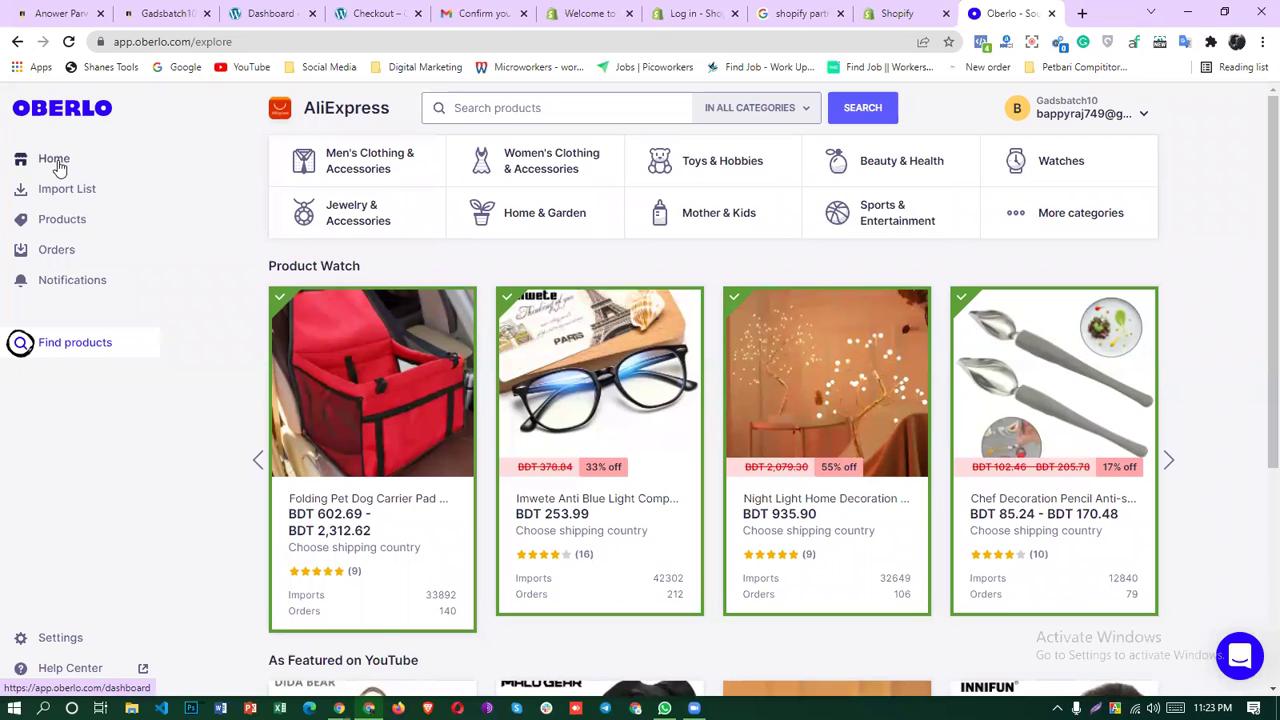
left_click(55, 192)
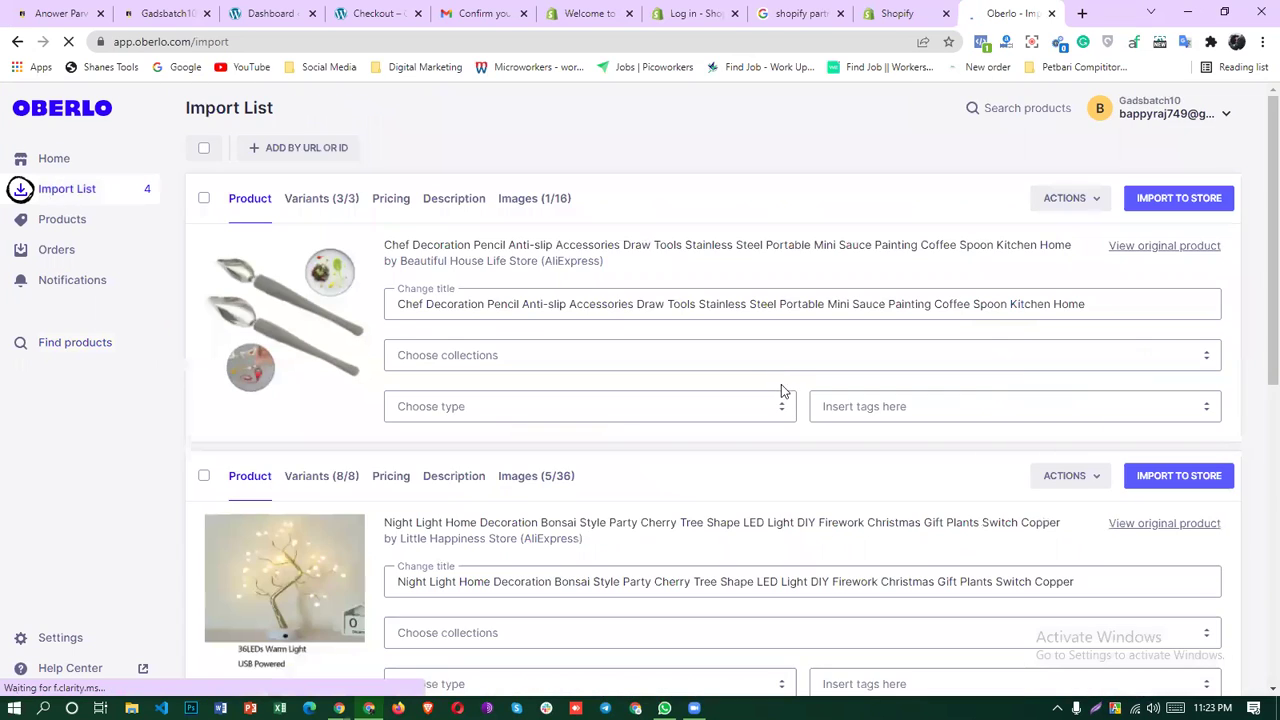
Step: Import the Chef Decoration Pencil and Night Light to the store as active products
scroll(729, 506, "down", 6)
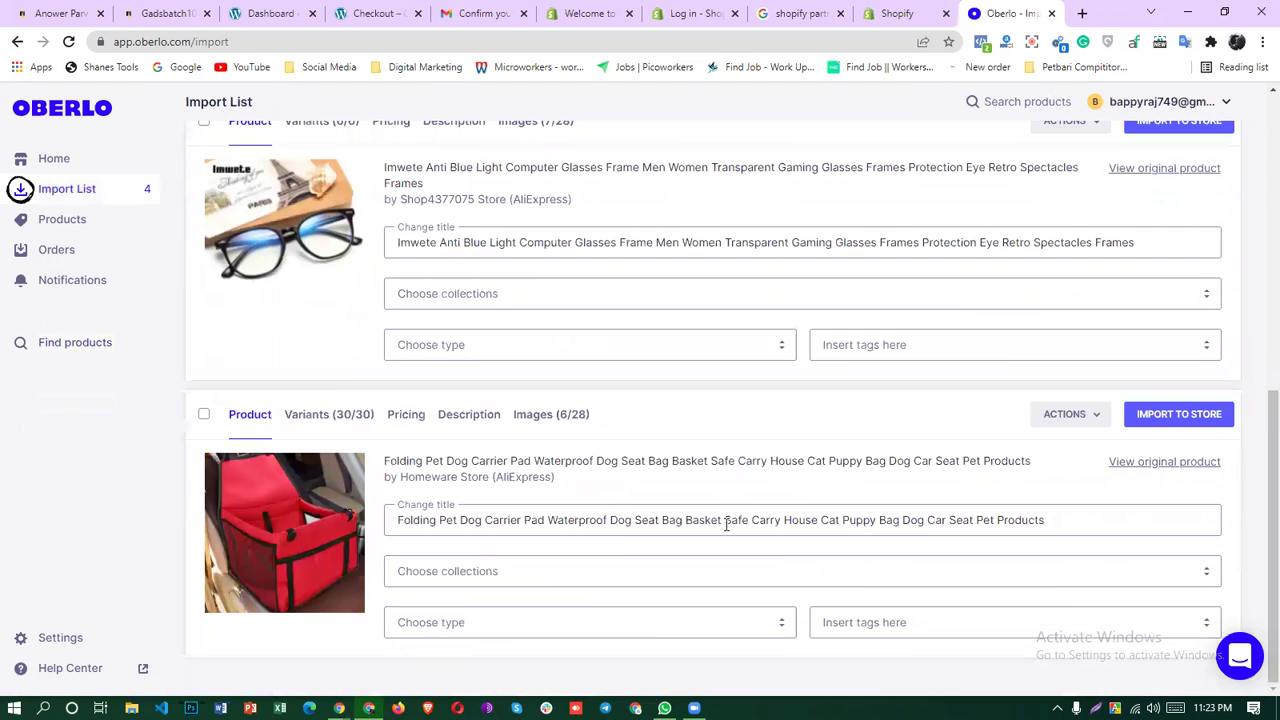
scroll(729, 523, "up", 6)
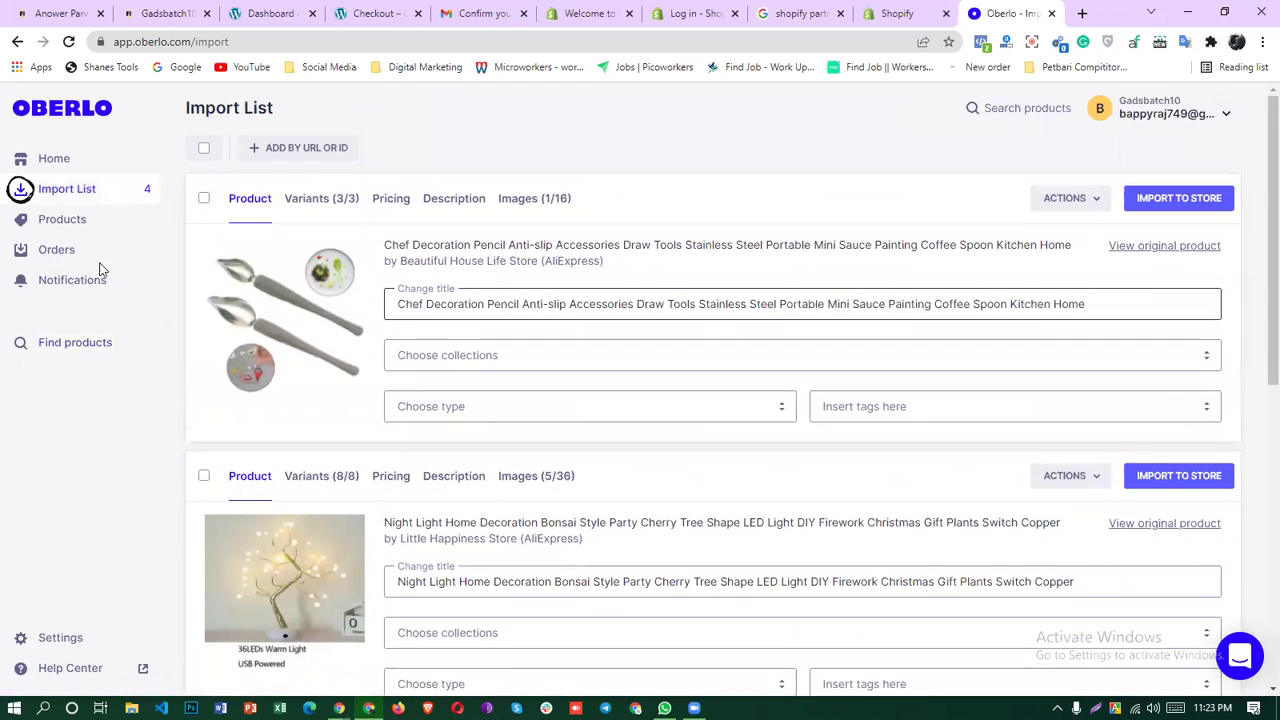
left_click(1172, 199)
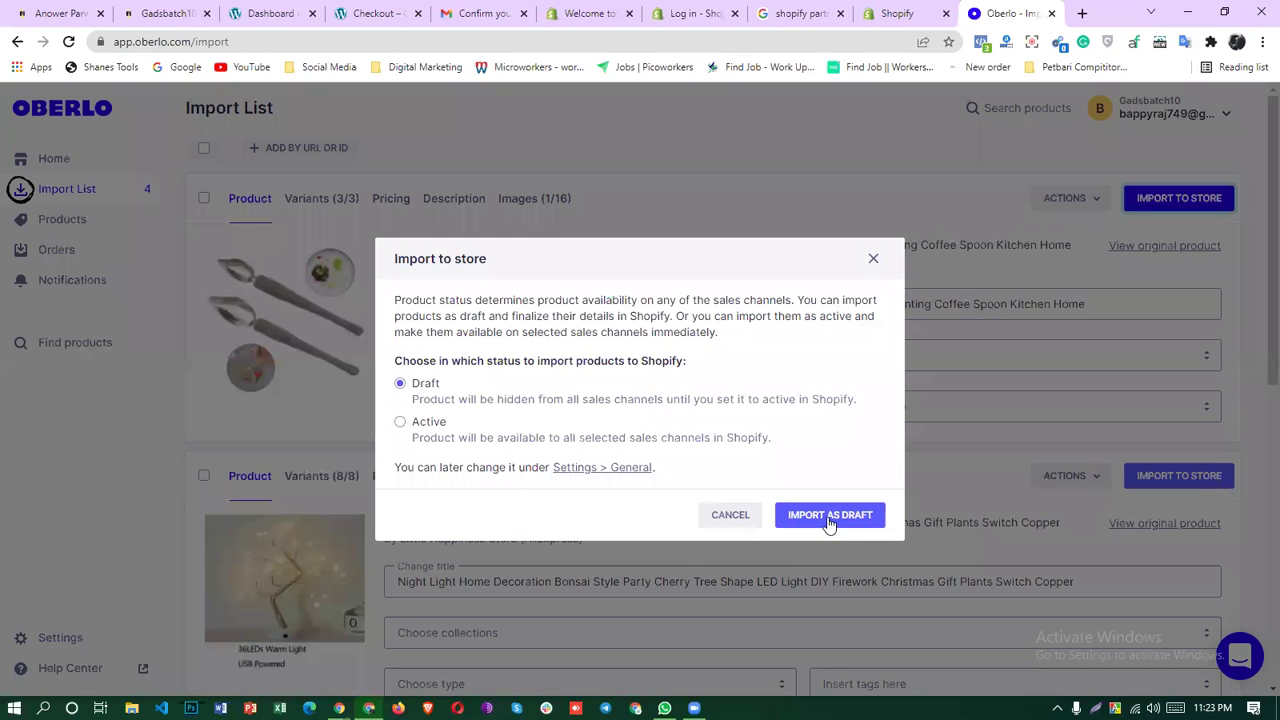
left_click(400, 421)
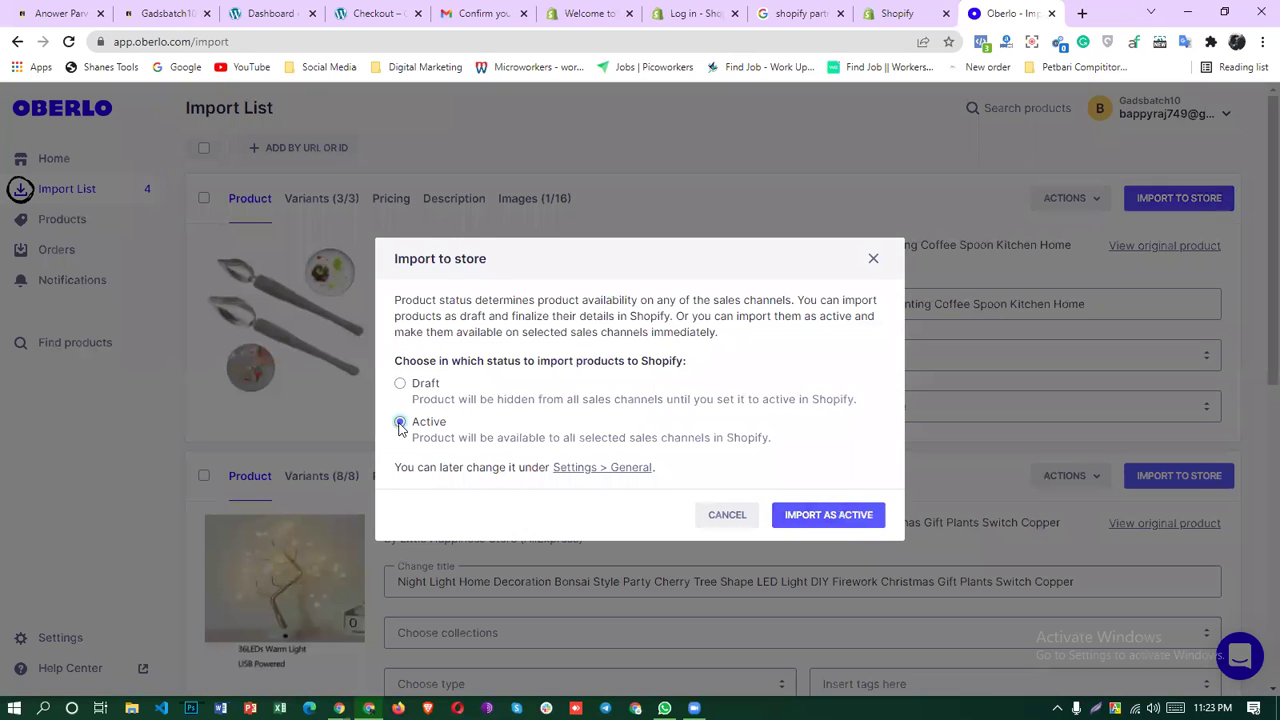
left_click(838, 518)
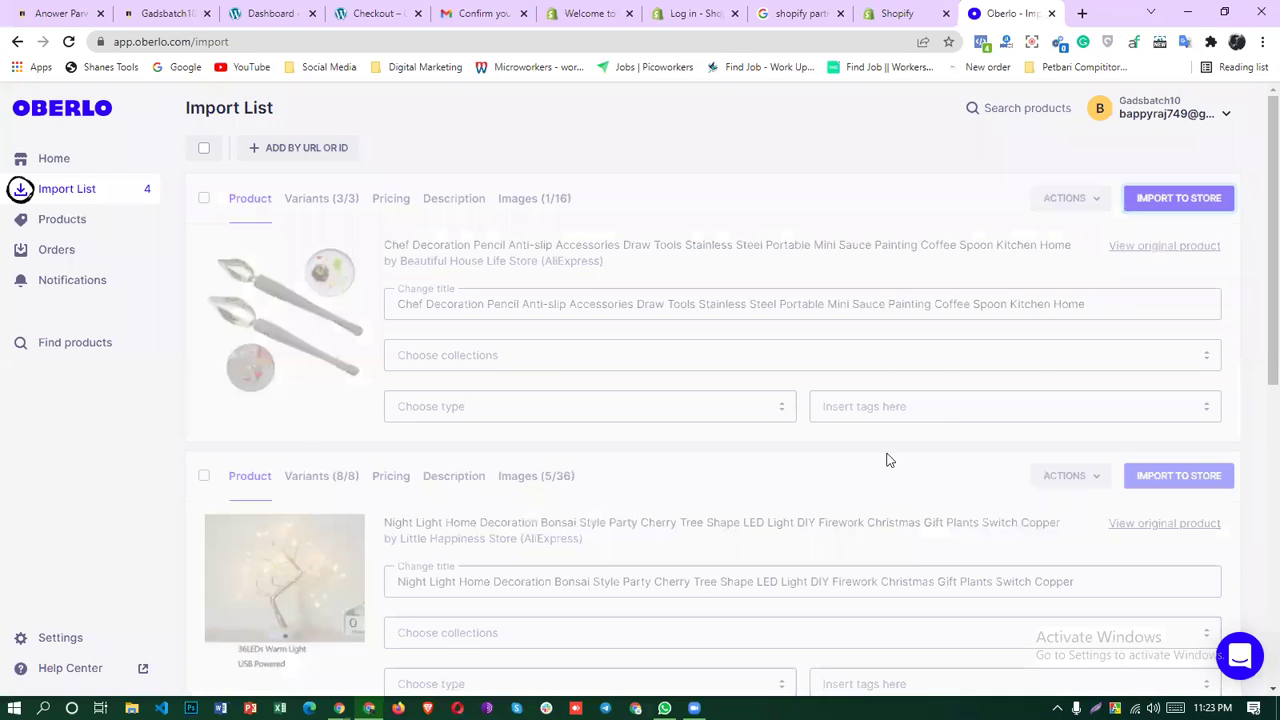
left_click(1165, 268)
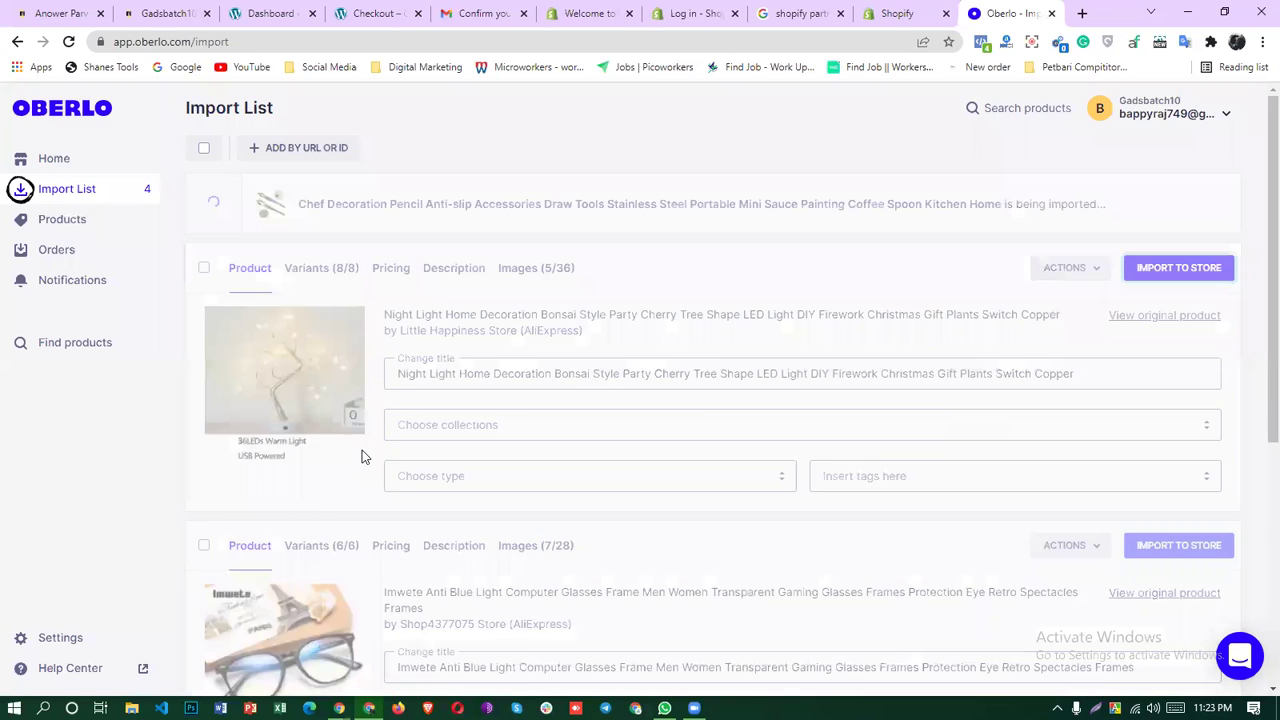
Step: Select the blue-light glasses and dog carrier and import both together with Import Selected
left_click(203, 338)
scroll(246, 496, "down", 2)
left_click(203, 414)
scroll(631, 357, "up", 2)
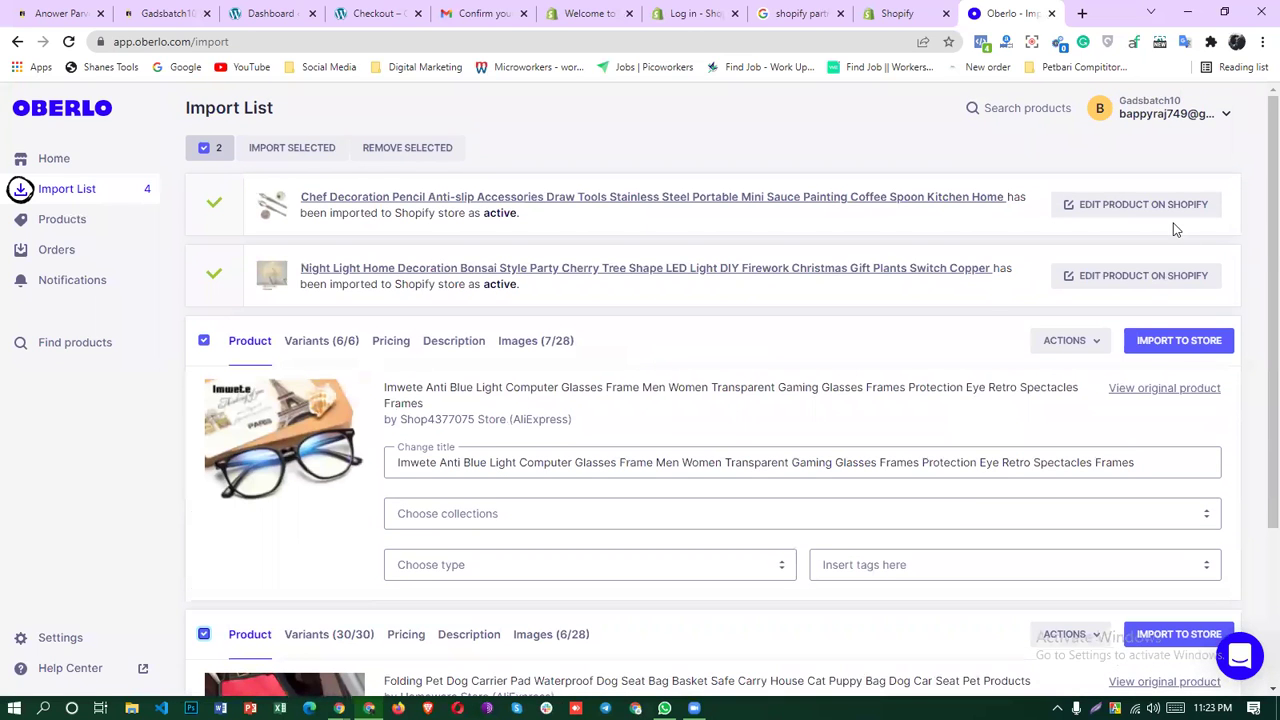
left_click(278, 152)
left_click(796, 447)
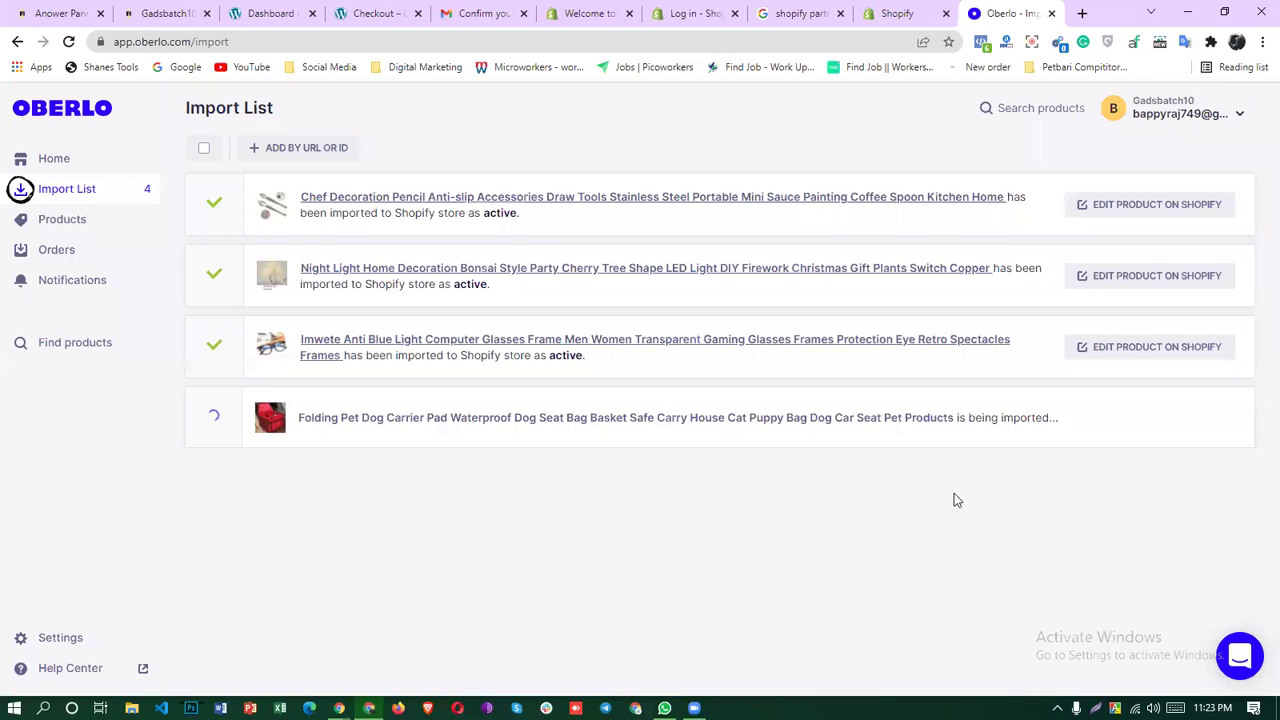
left_click(890, 13)
Step: Reload the Shopify Apps page so Oberlo appears as installed
scroll(293, 416, "up", 2)
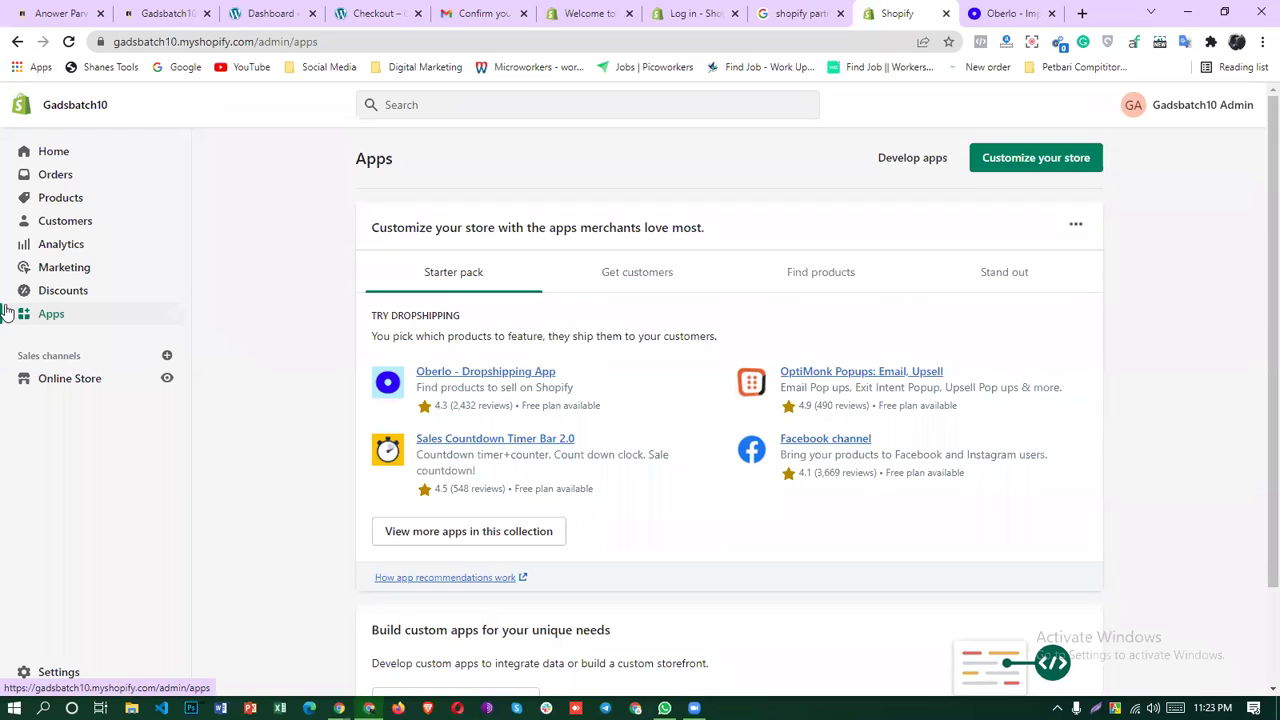
scroll(248, 327, "down", 2)
scroll(250, 300, "up", 2)
left_click(68, 42)
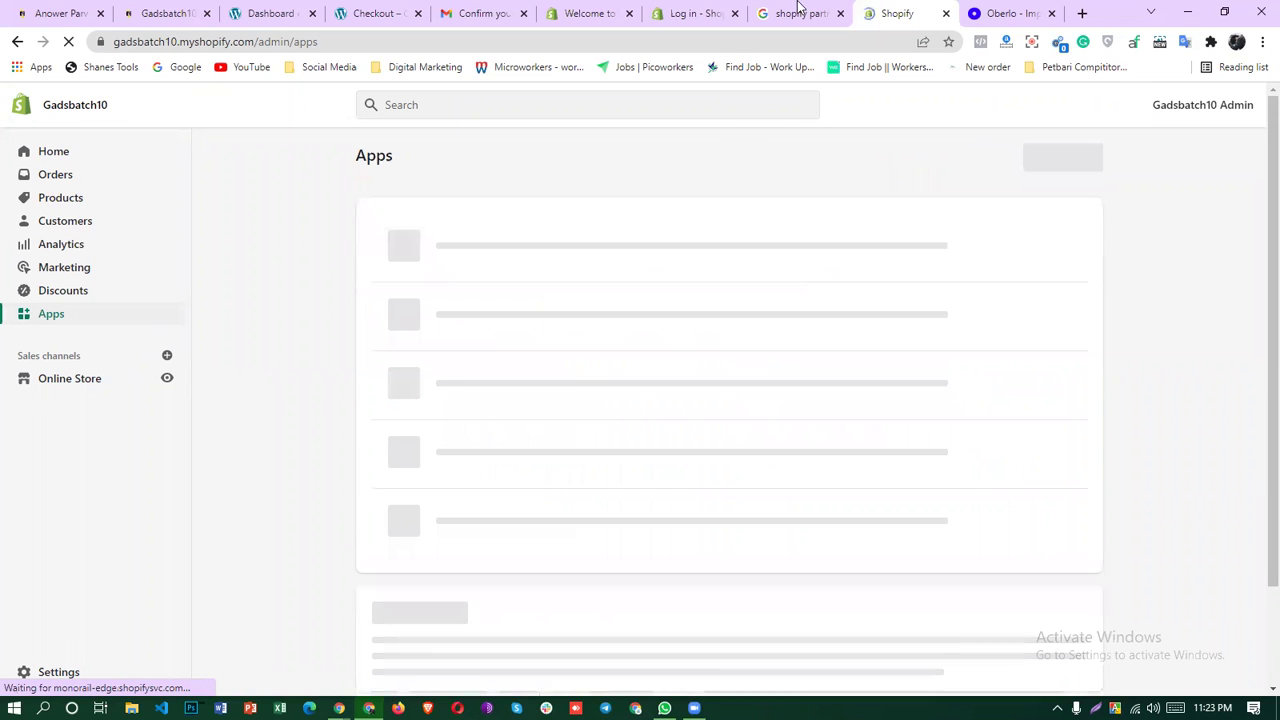
Step: Close the extra search tab and view the online store in a new tab
left_click(830, 16)
left_click(840, 14)
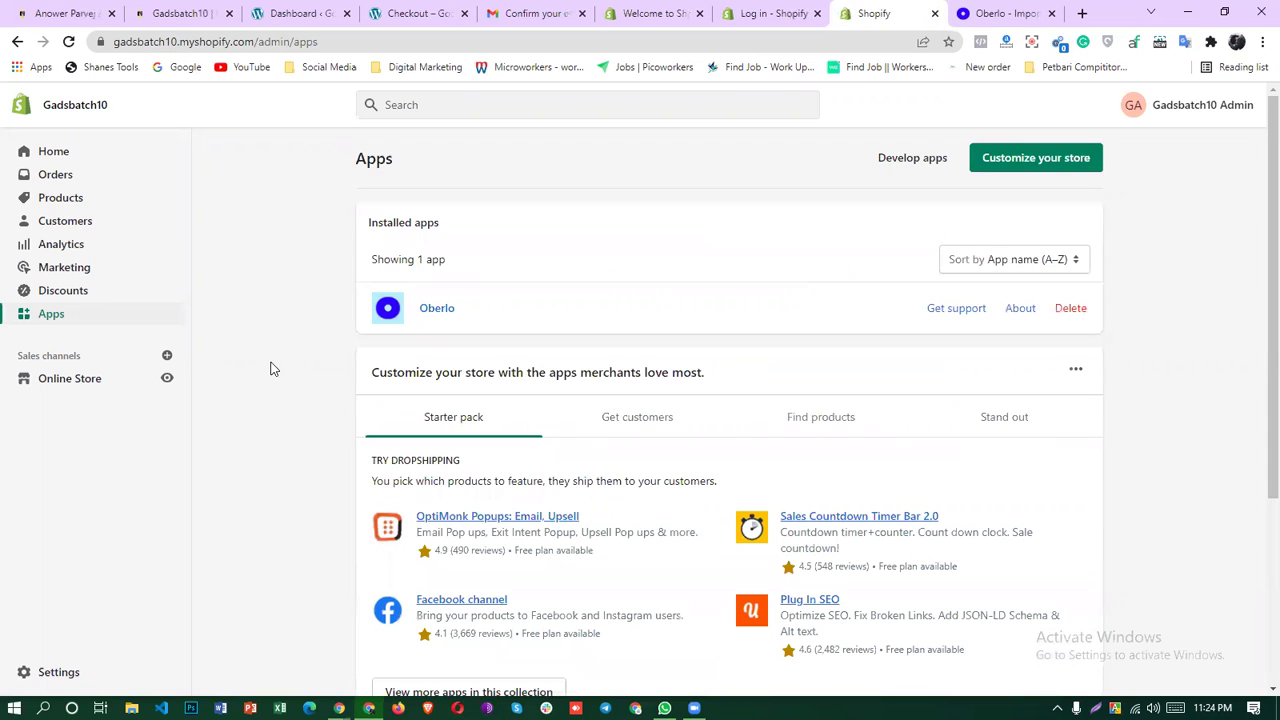
left_click(167, 383)
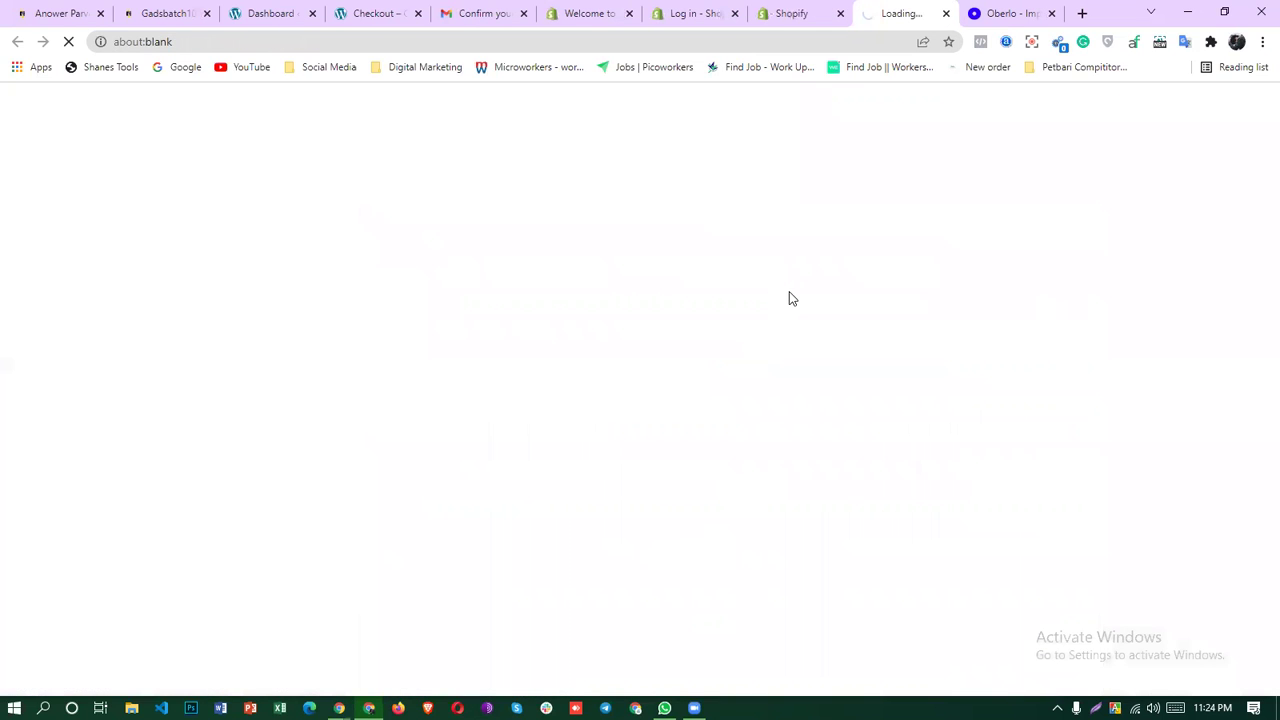
Step: Dismiss the password-protection notice and open the Folding Pet Dog Carrier product page
scroll(1000, 420, "down", 4)
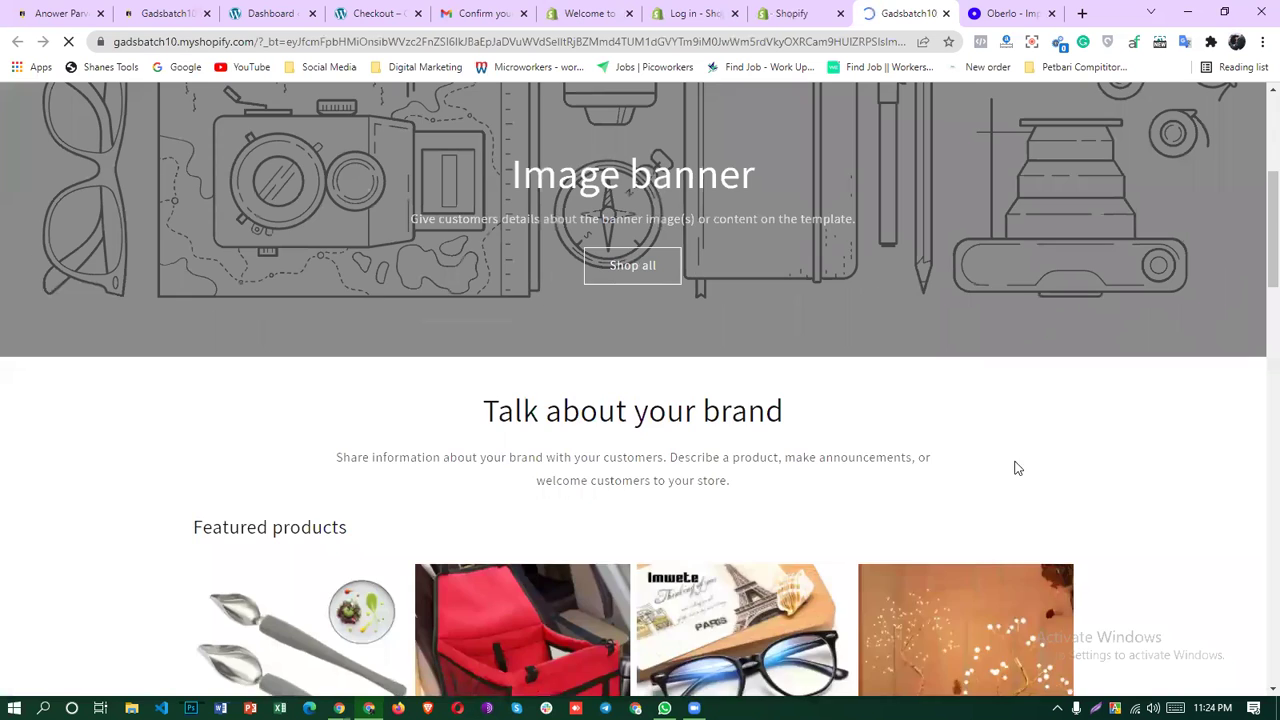
scroll(1050, 460, "down", 5)
scroll(1160, 440, "up", 4)
scroll(1185, 470, "down", 15)
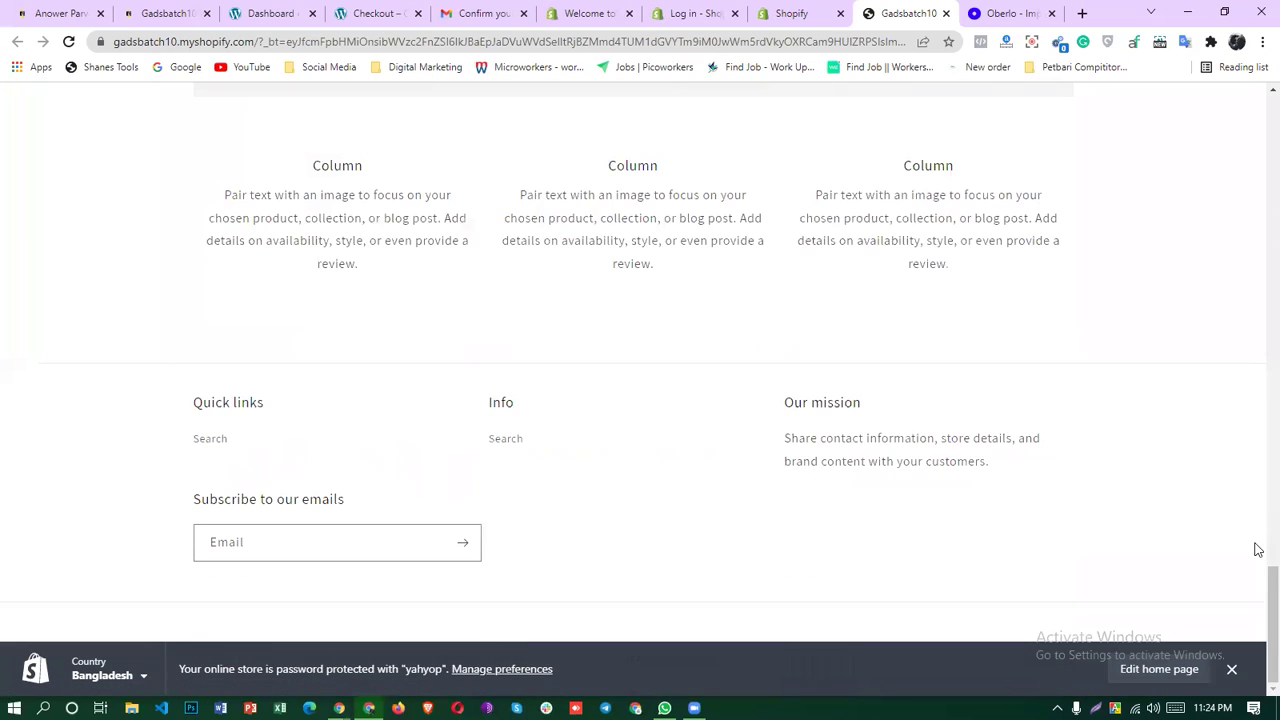
left_click(1234, 669)
scroll(1254, 217, "up", 15)
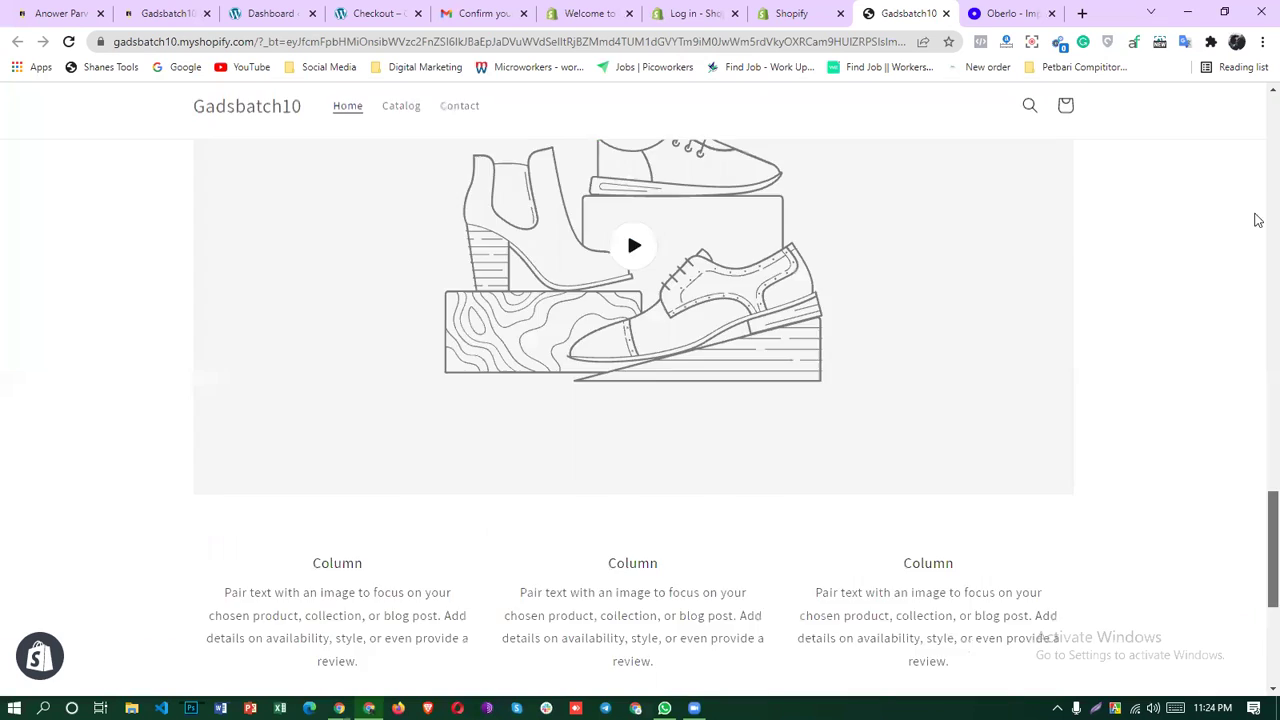
scroll(1168, 414, "down", 8)
scroll(1158, 428, "up", 3)
scroll(1158, 428, "up", 3)
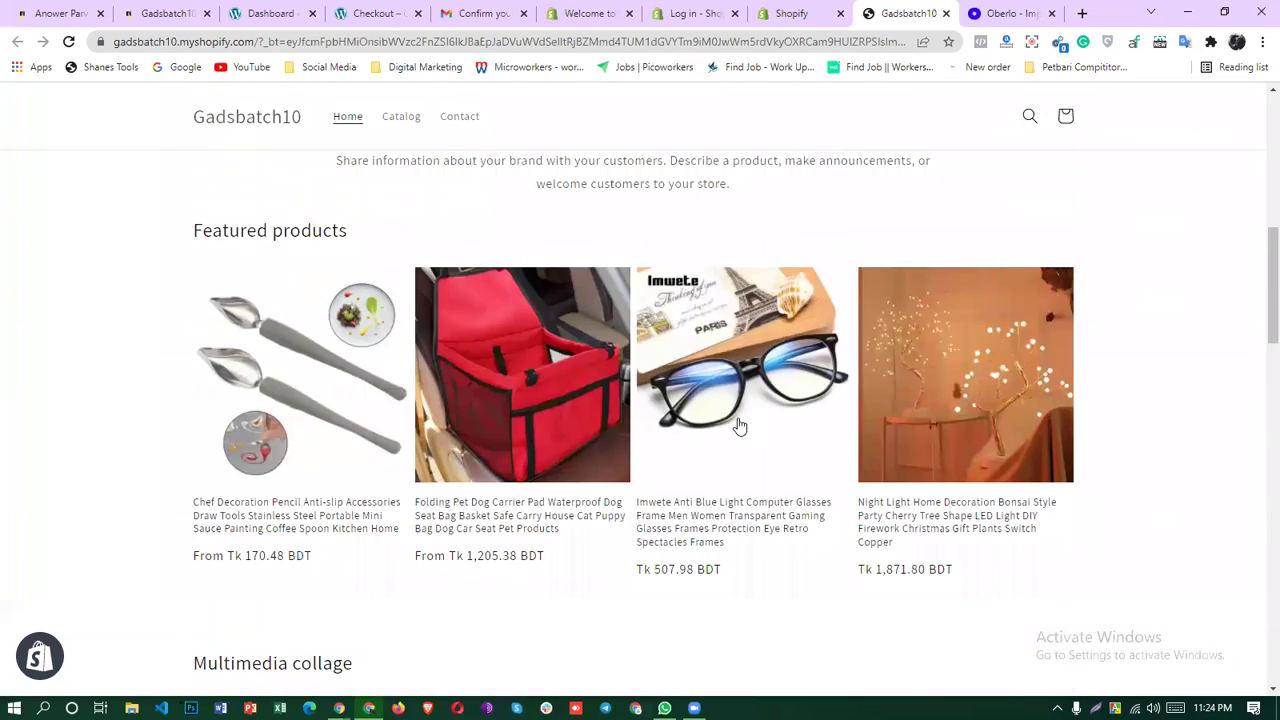
left_click(545, 392)
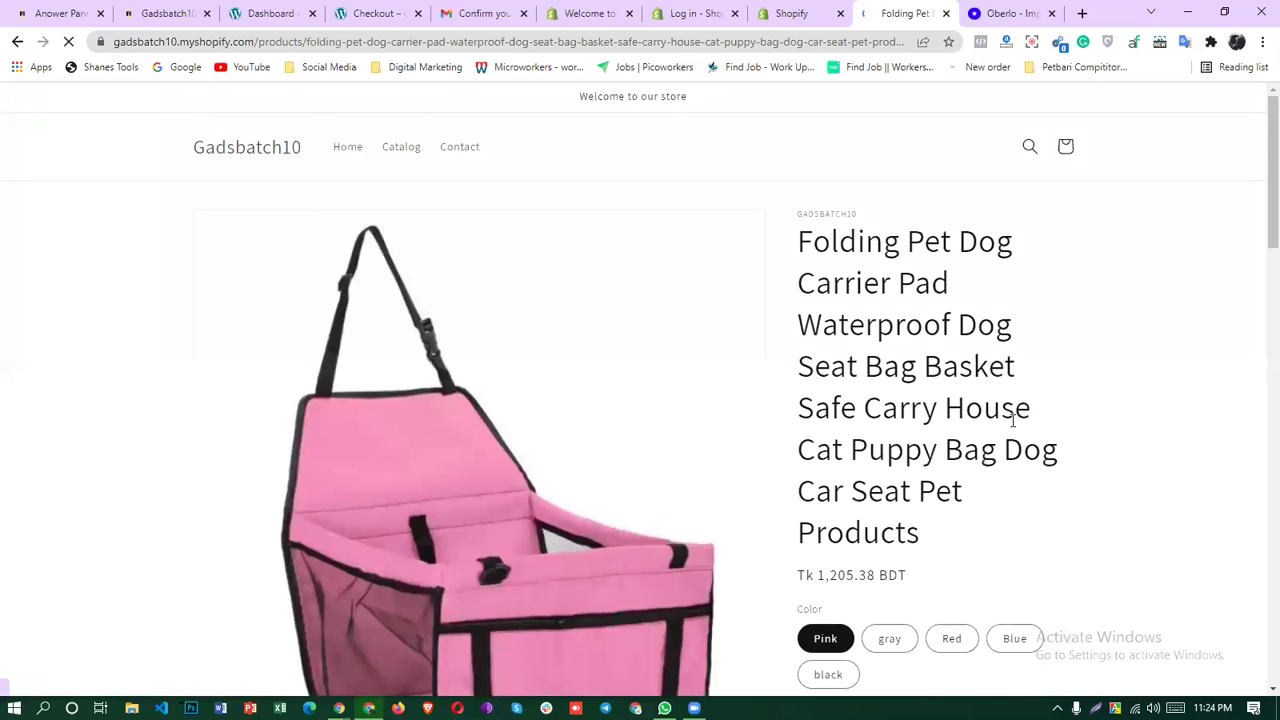
Step: Add the dog carrier to the cart and proceed to checkout
scroll(1091, 431, "down", 10)
scroll(1140, 431, "up", 4)
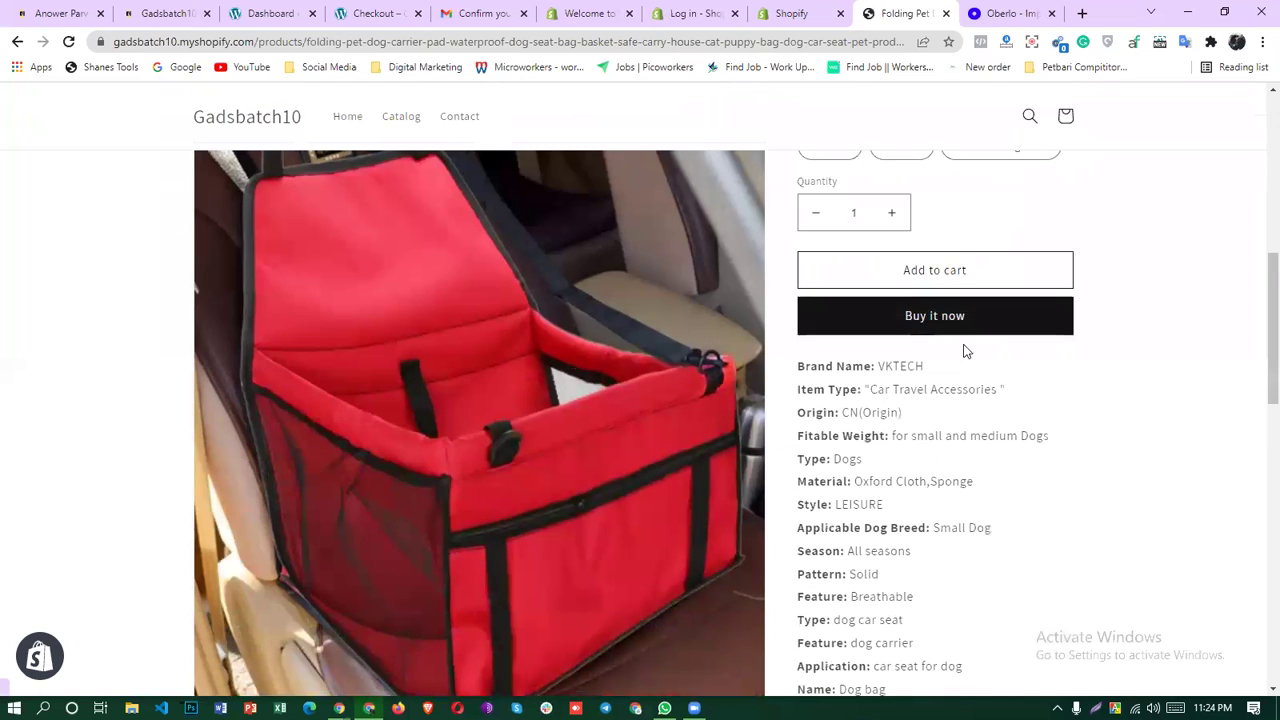
left_click(957, 272)
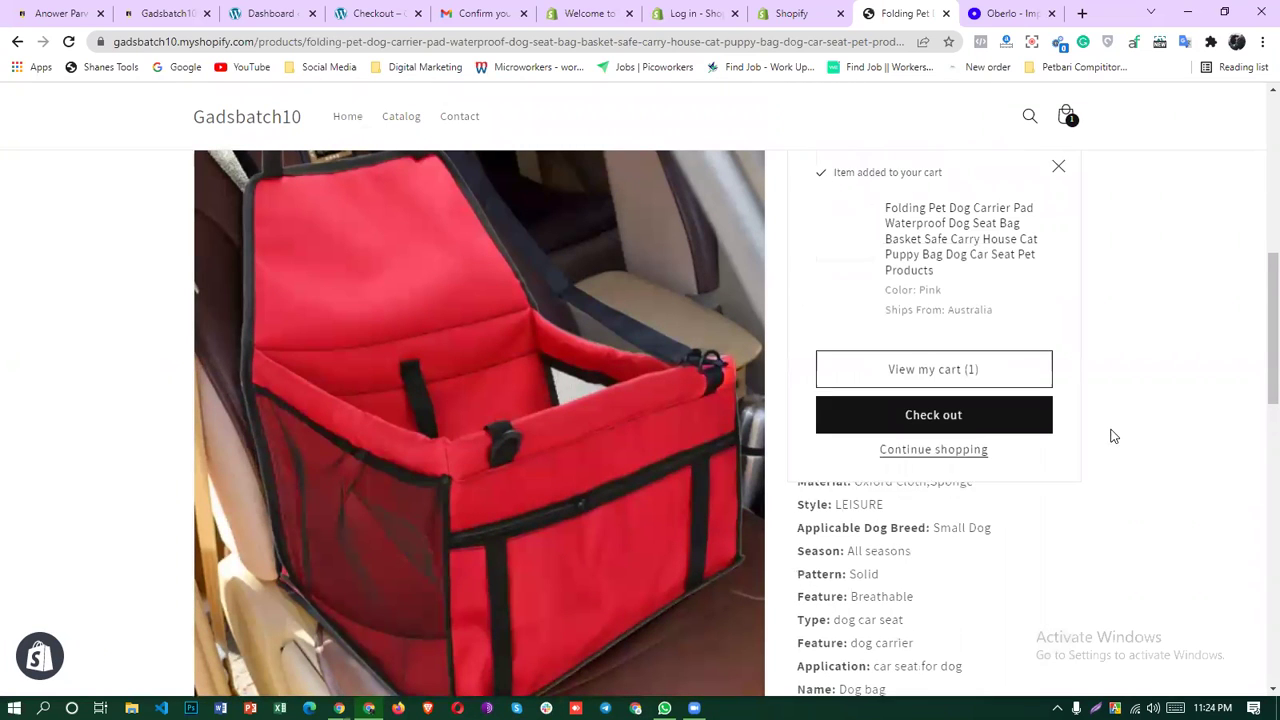
scroll(1117, 434, "up", 3)
left_click(953, 424)
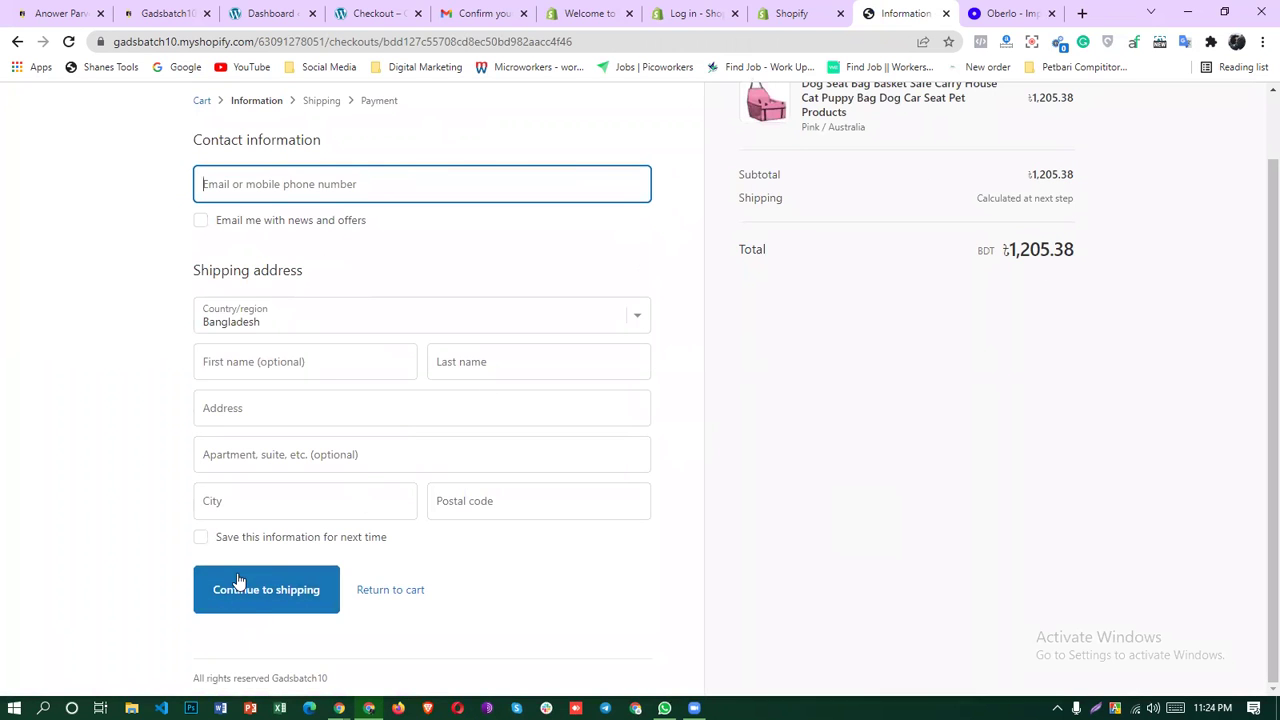
Step: Autofill the checkout's first and last name and begin typing the shipping address
left_click(251, 357)
left_click(300, 392)
left_click(466, 366)
left_click(454, 403)
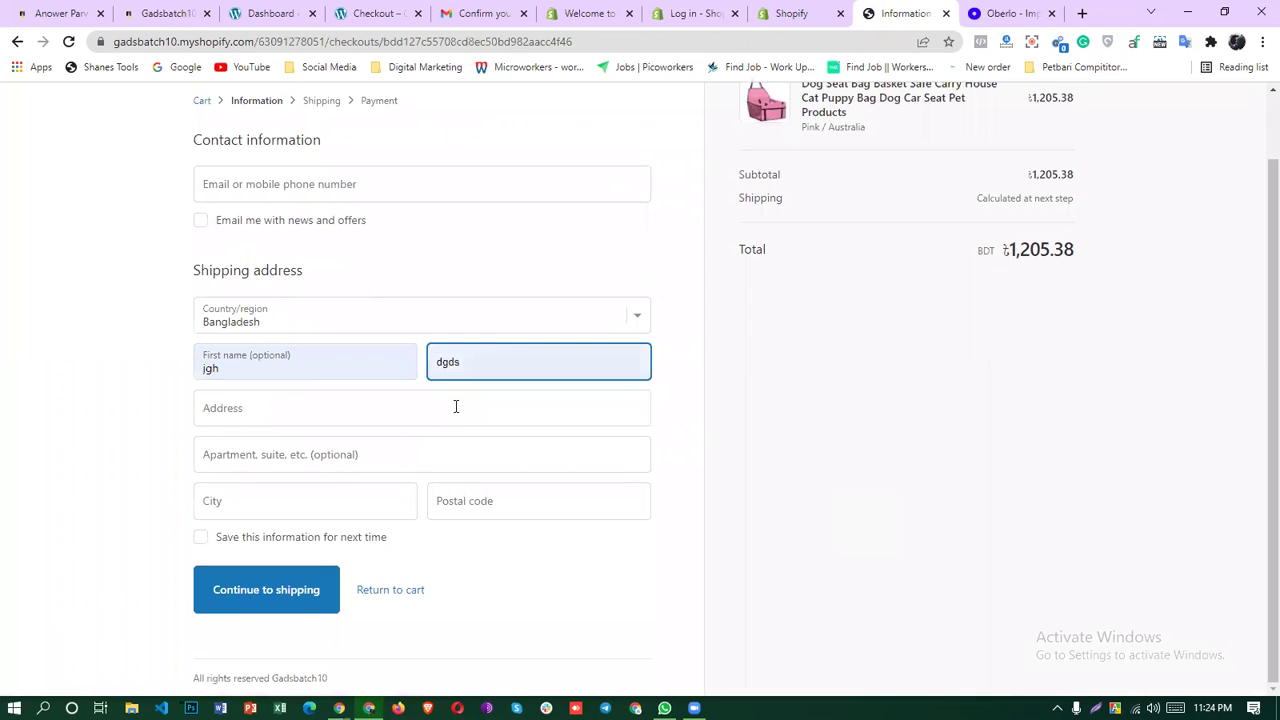
left_click(246, 408)
type("bahh")
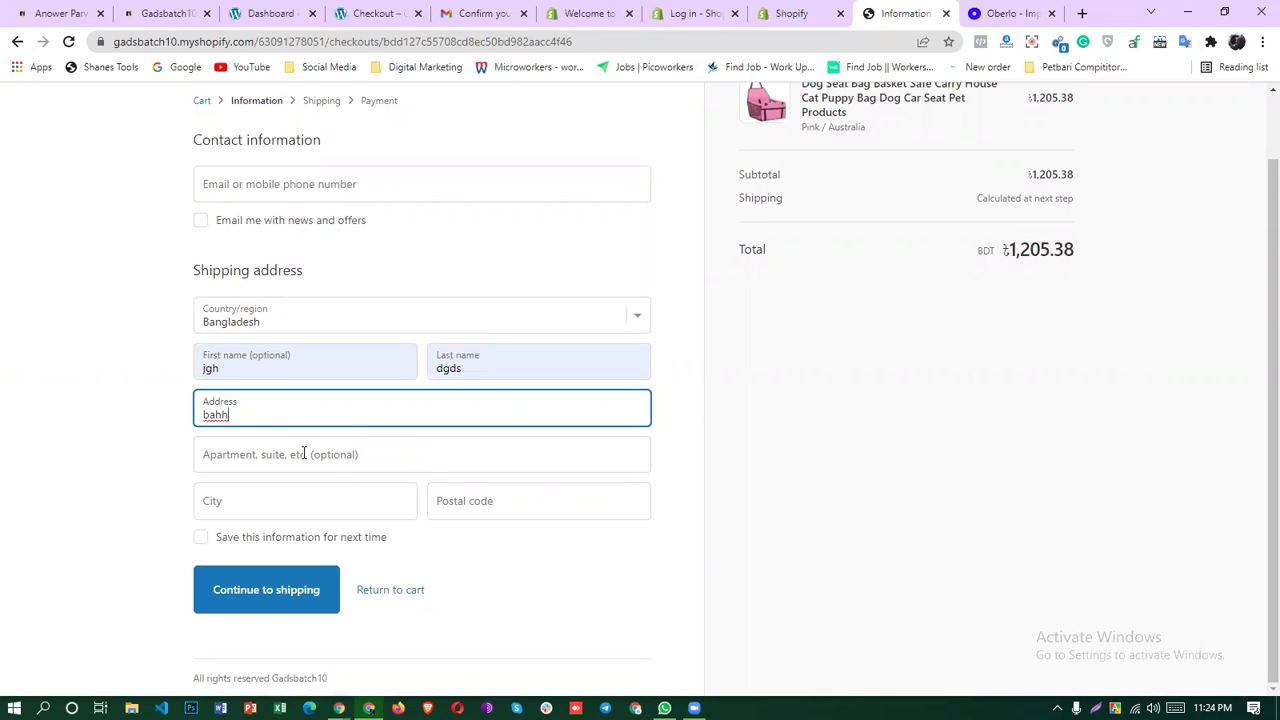
left_click(773, 8)
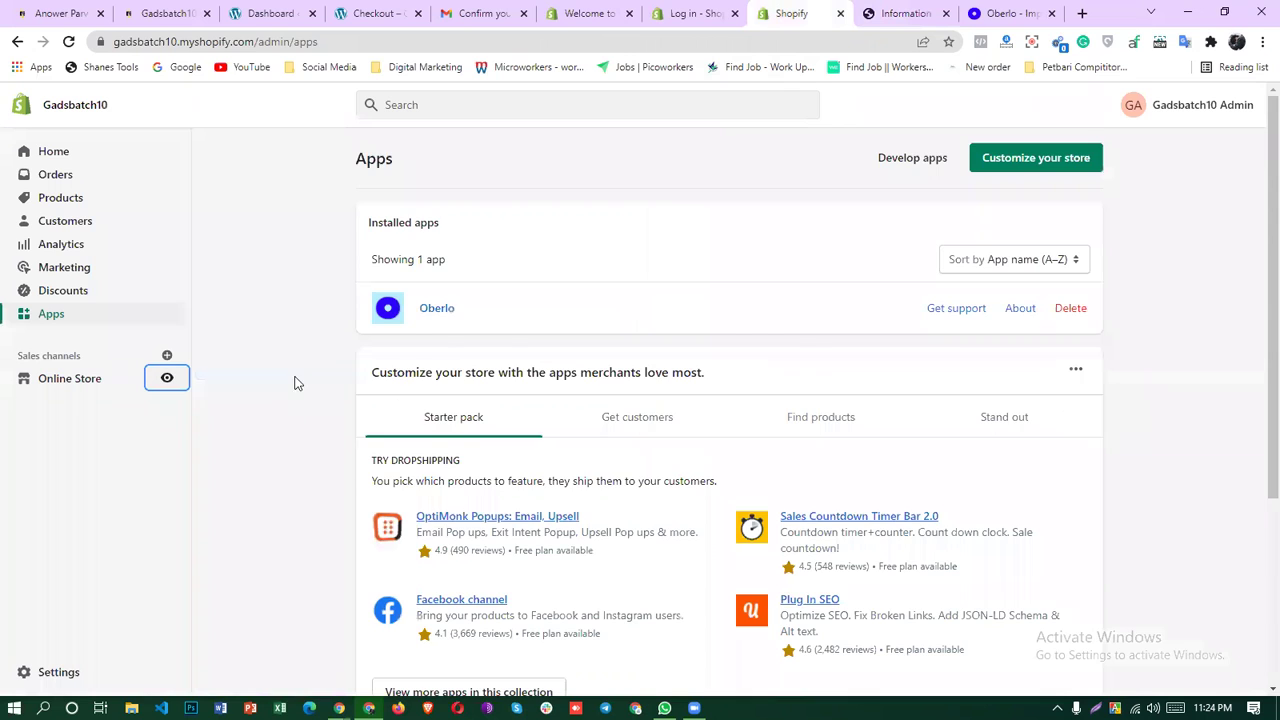
Step: Reset the Shopify admin page zoom to 100% through the Chrome menu
scroll(294, 383, "down", 3)
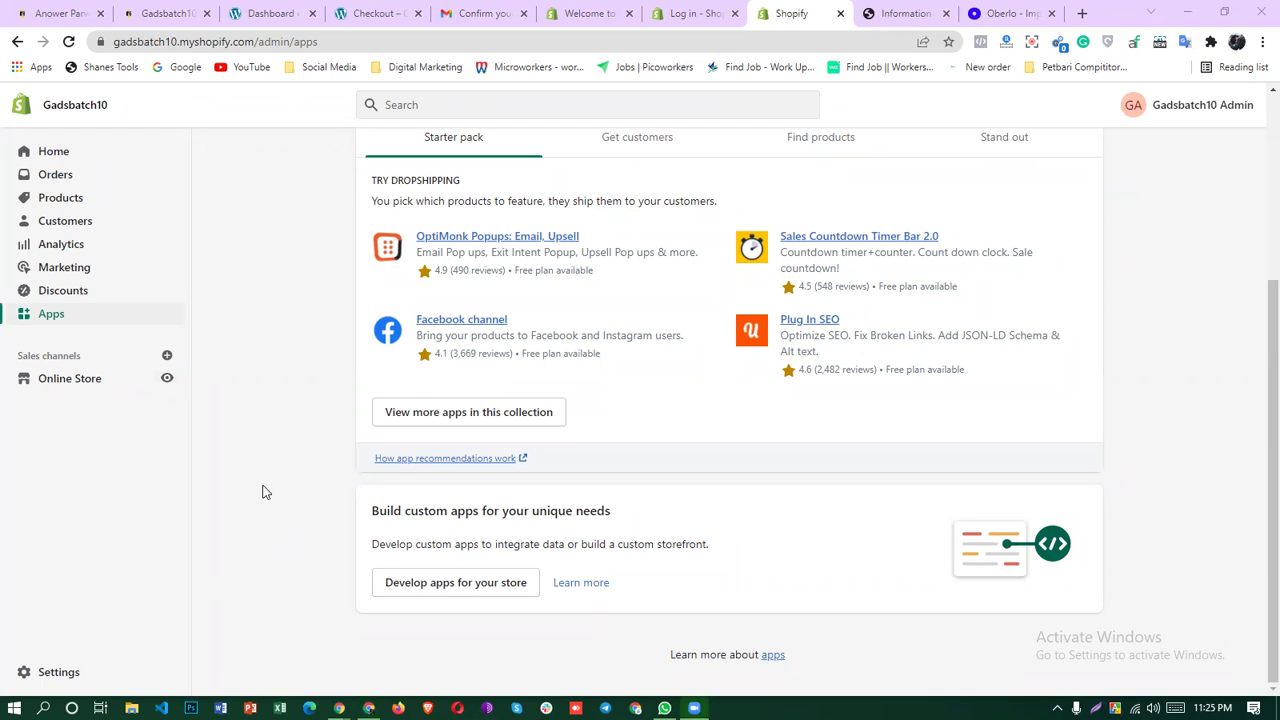
key("ctrl+minus")
key("ctrl+minus")
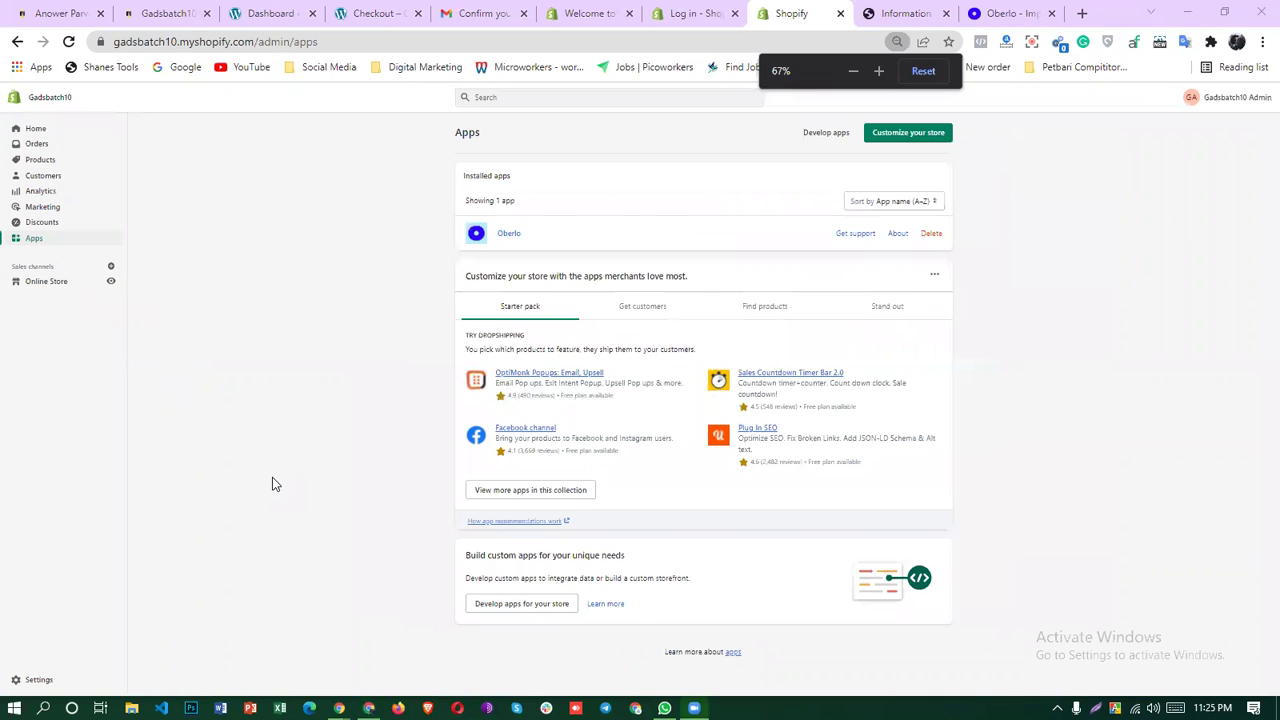
key("ctrl+minus")
key("ctrl+minus")
key("ctrl+minus")
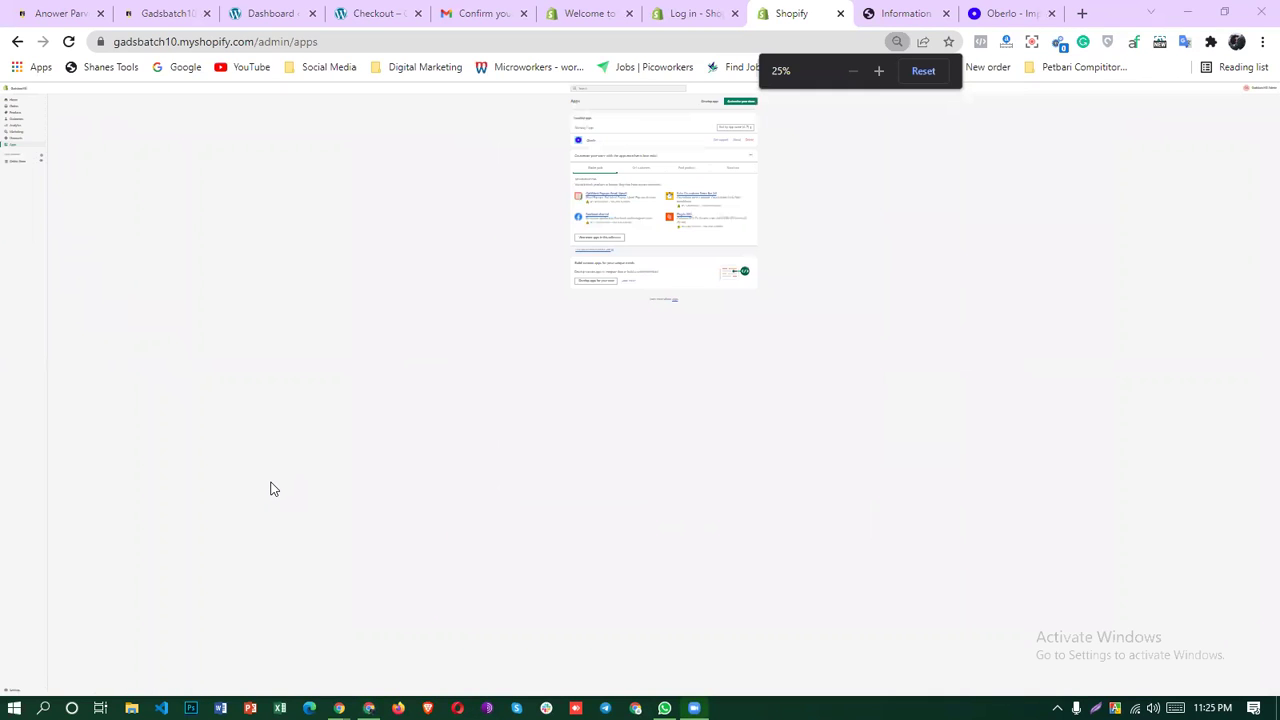
key("ctrl+plus")
key("ctrl+plus")
key("ctrl+plus")
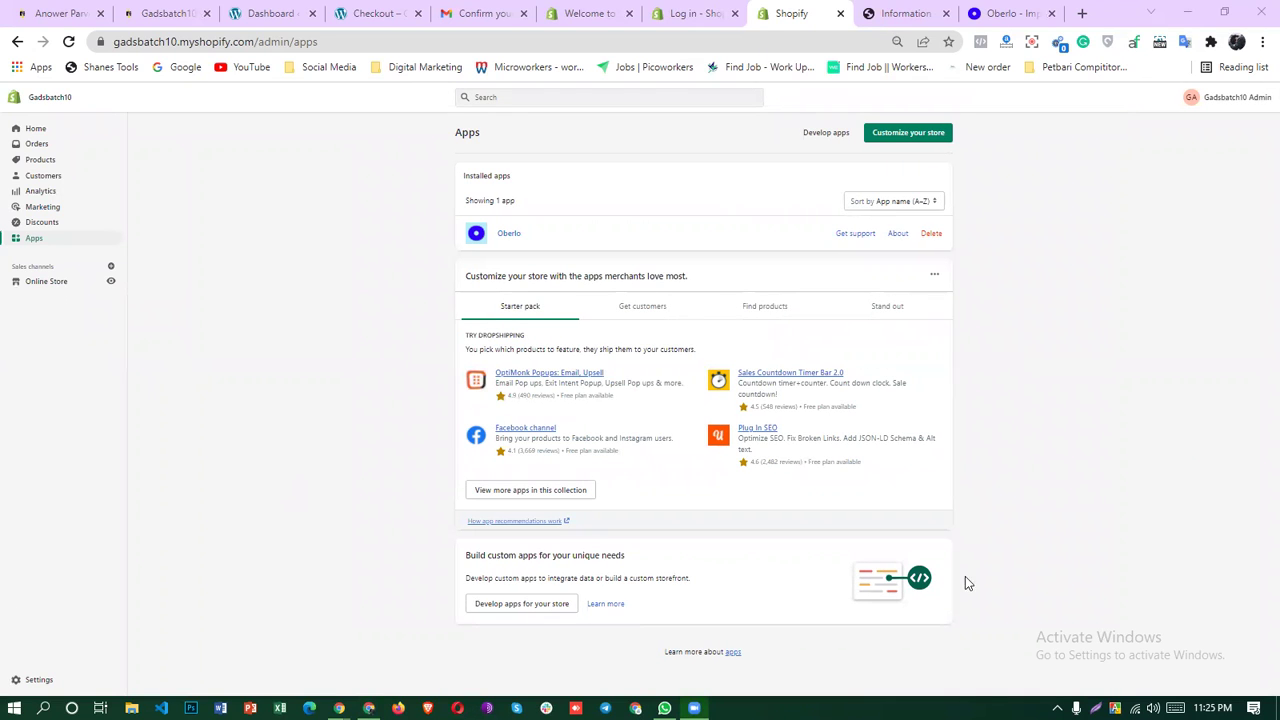
left_click(1261, 42)
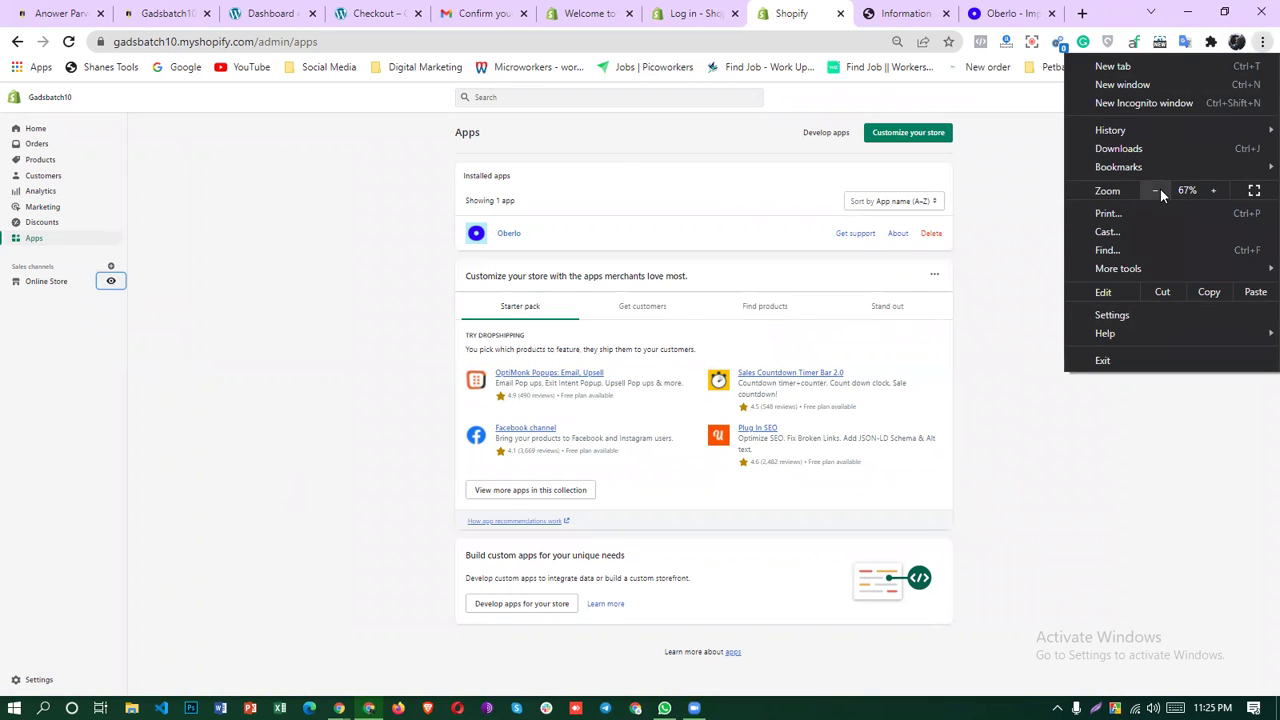
left_click(1157, 190)
left_click(1157, 190)
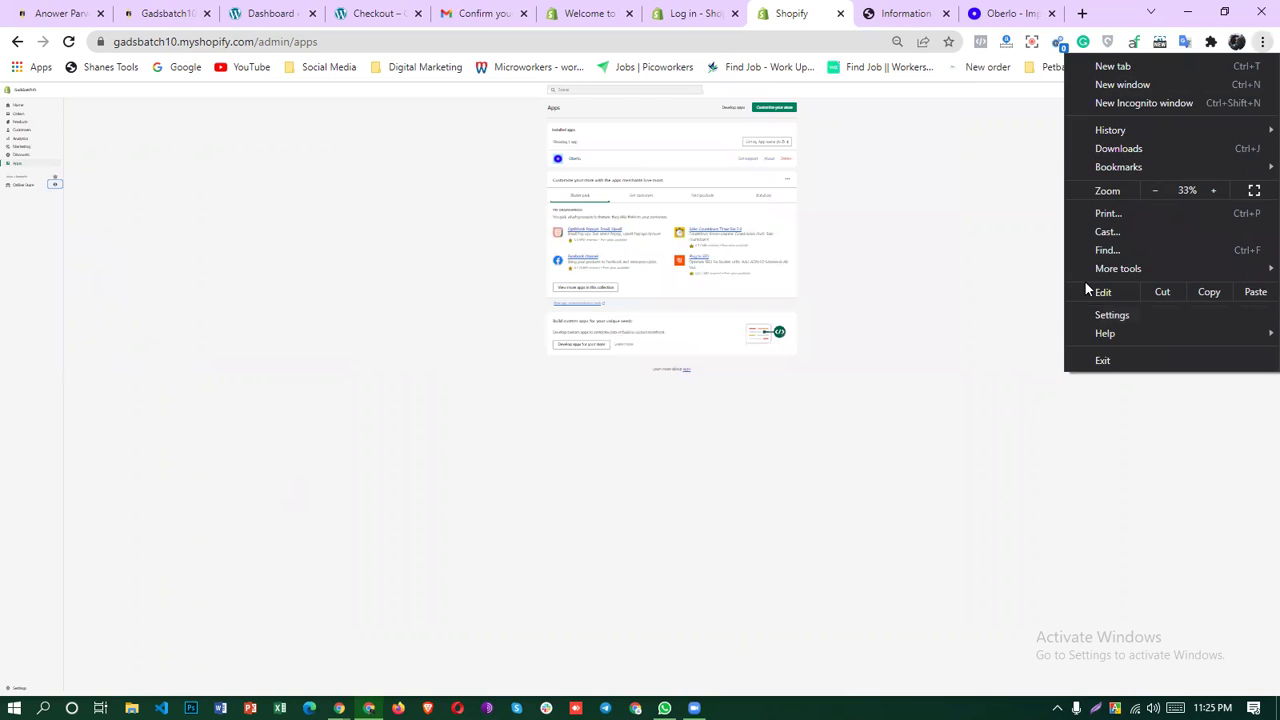
left_click(1214, 190)
left_click(1214, 190)
left_click(1214, 190)
left_click(1214, 190)
left_click(1214, 190)
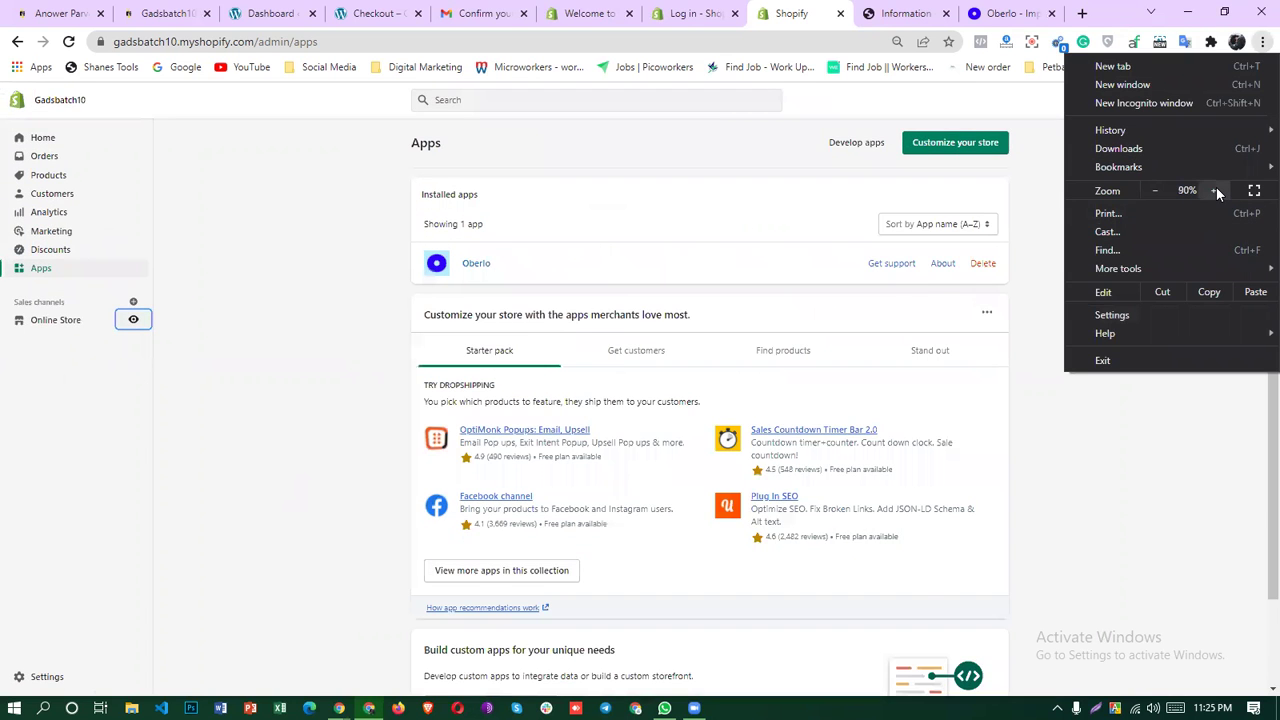
left_click(1216, 187)
left_click(446, 598)
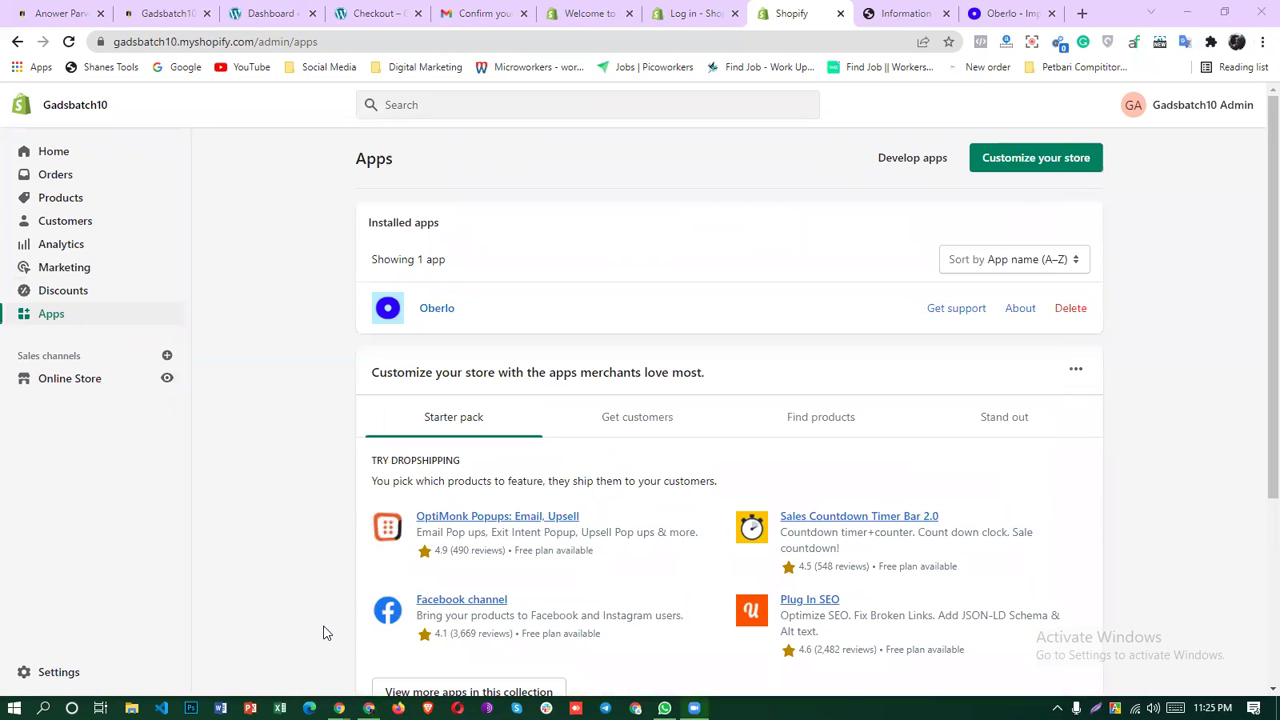
scroll(323, 632, "down", 2)
Step: Go to Settings and open the Shipping and delivery page
left_click(57, 674)
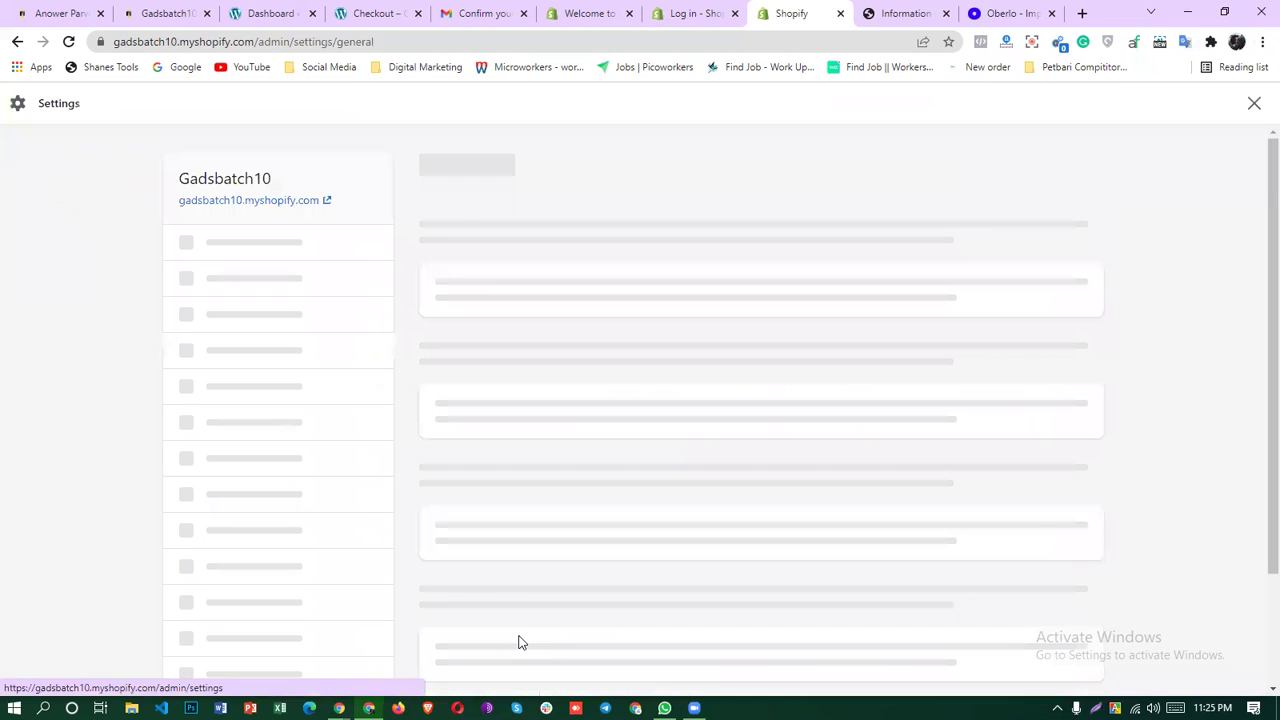
scroll(170, 582, "down", 1)
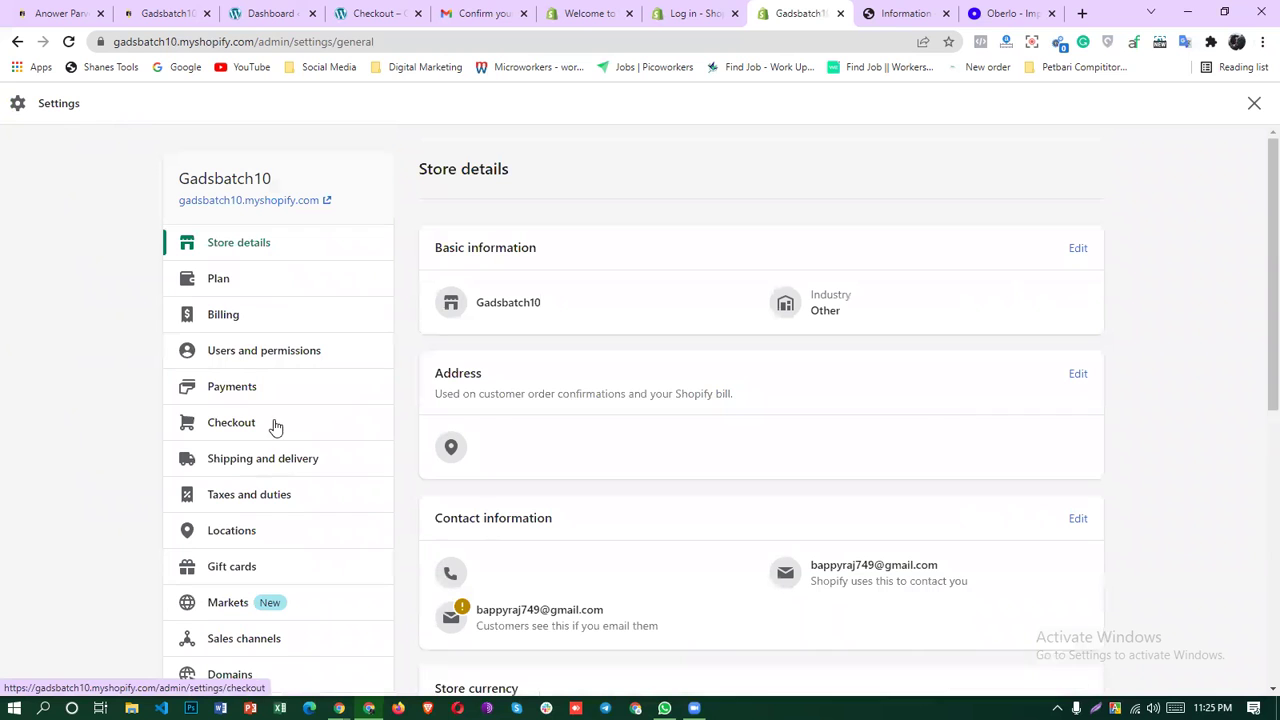
left_click(266, 463)
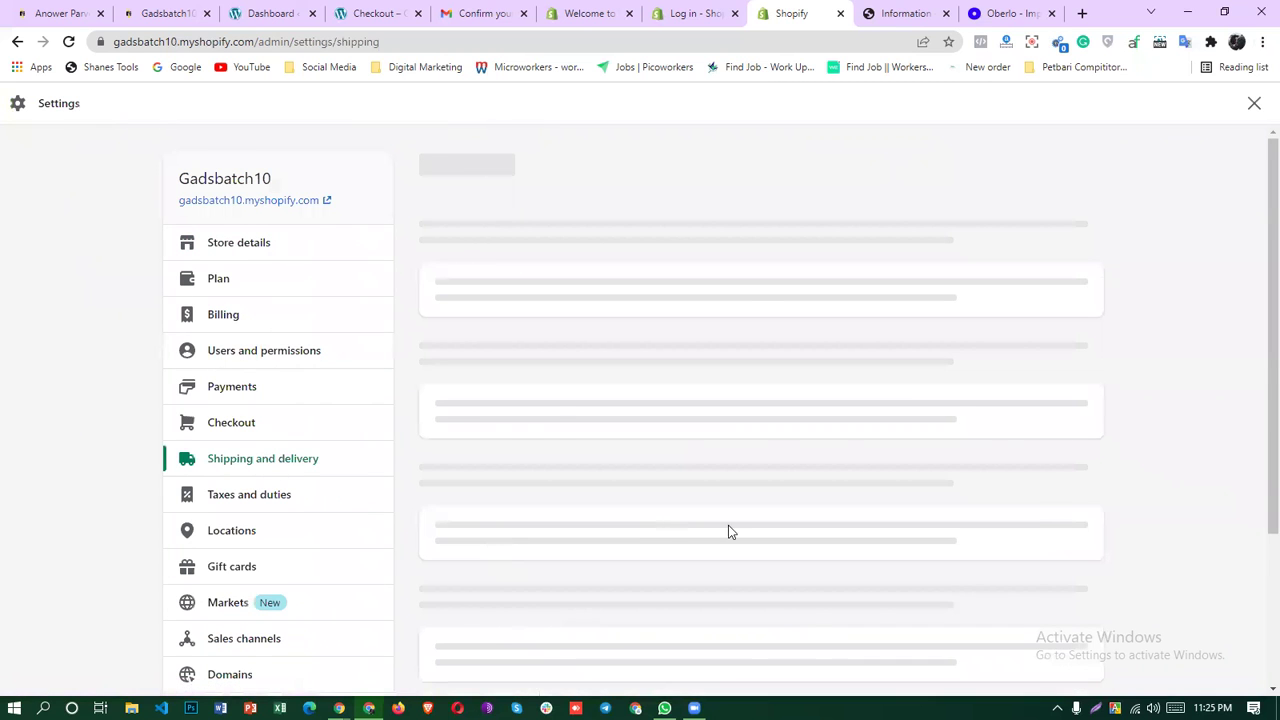
scroll(840, 548, "down", 8)
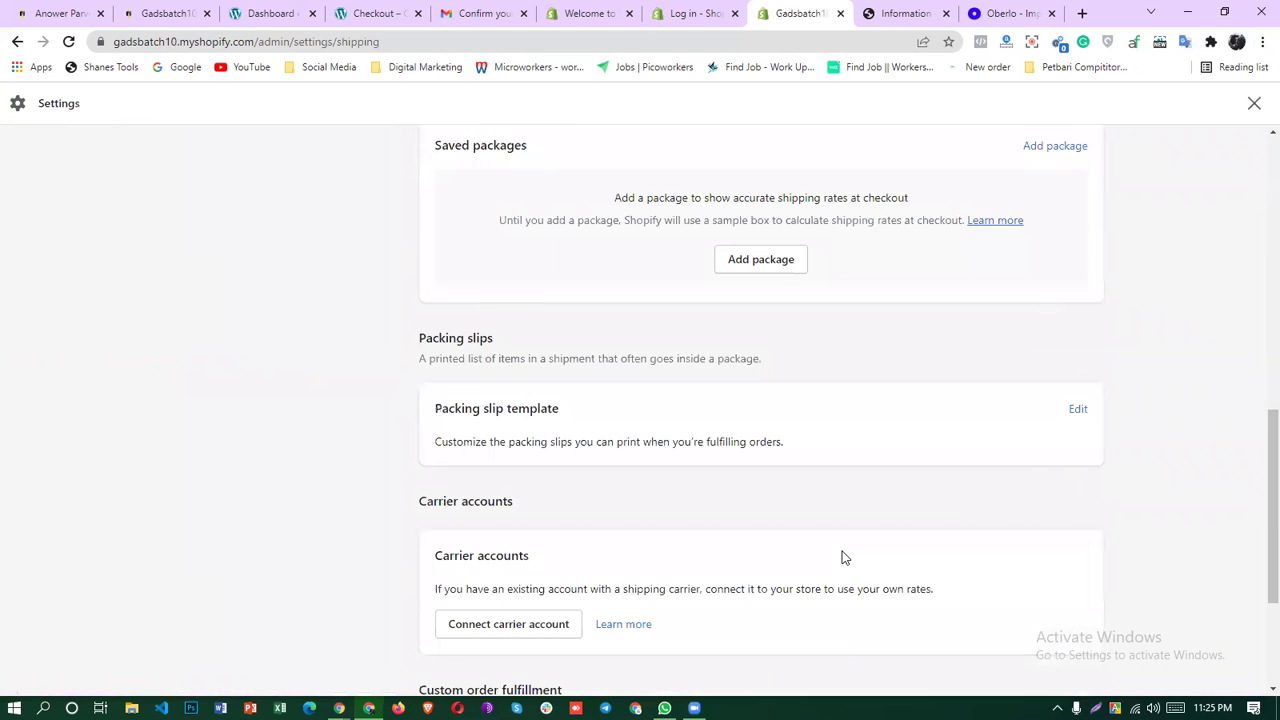
scroll(843, 544, "up", 3)
scroll(843, 544, "up", 2)
scroll(842, 541, "down", 7)
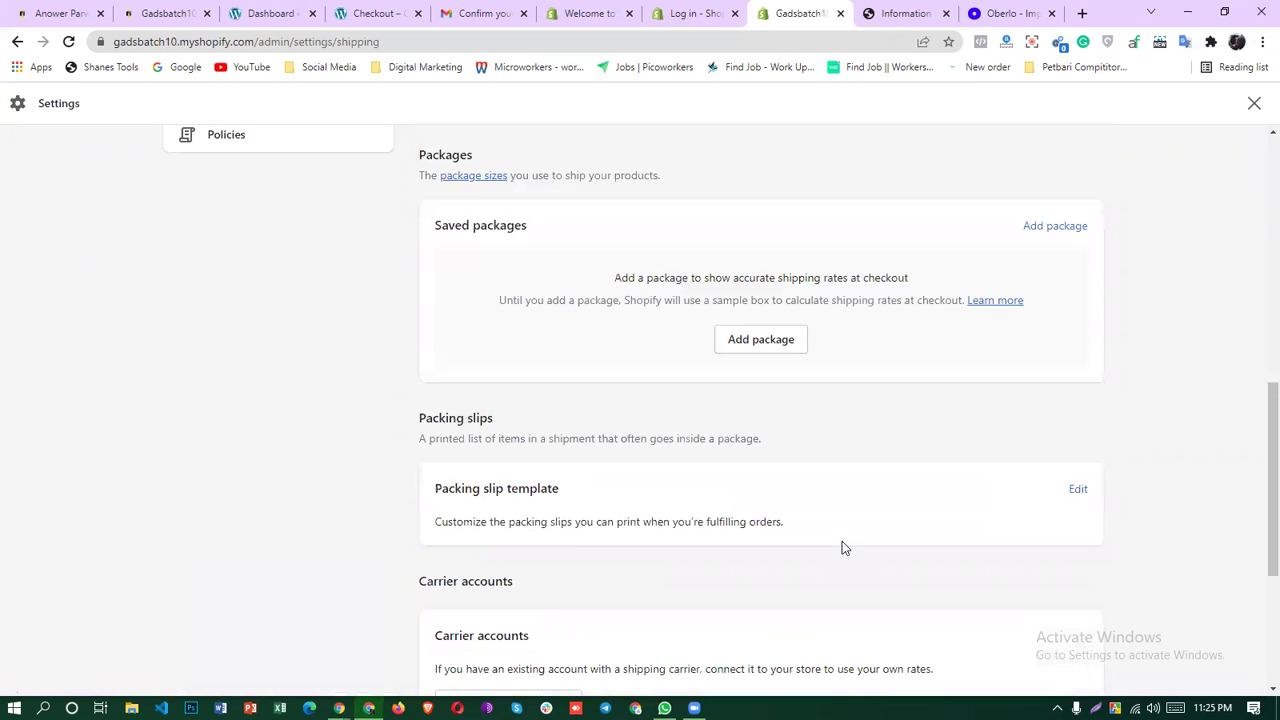
scroll(843, 547, "up", 2)
scroll(843, 549, "up", 10)
scroll(843, 548, "down", 2)
scroll(843, 548, "up", 2)
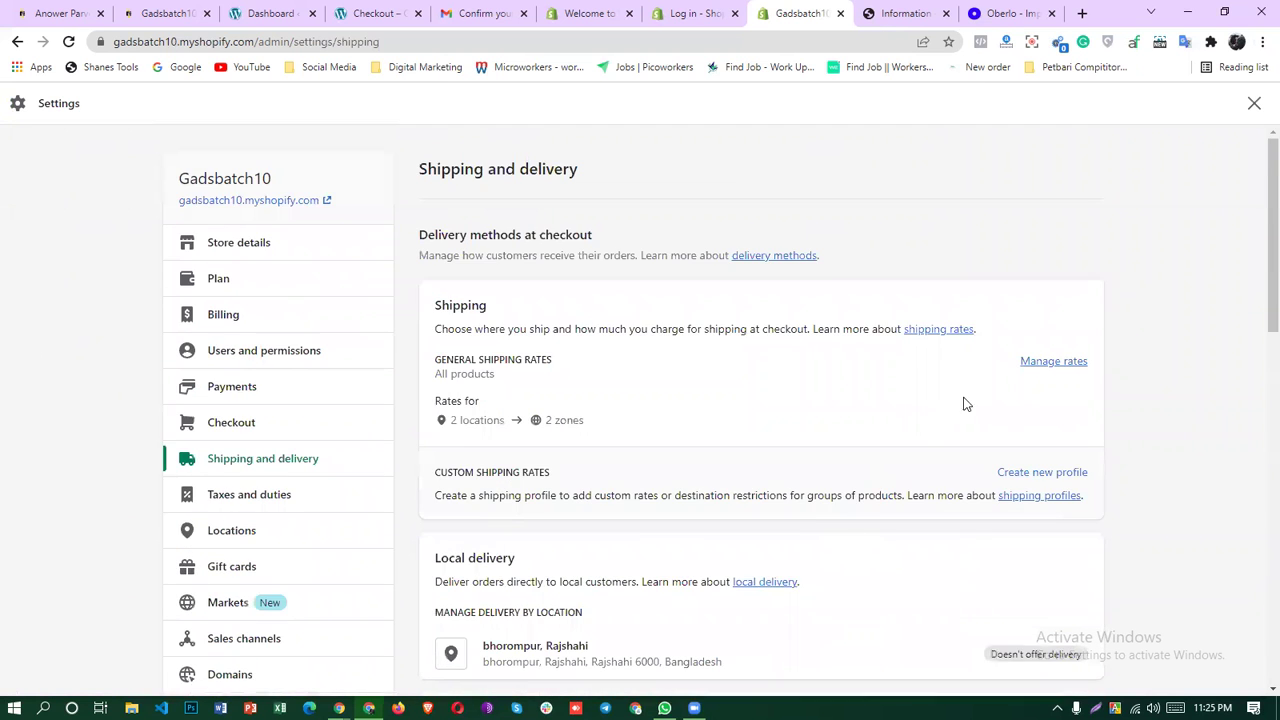
Step: Review the General profile: free Standard for Bangladesh, BDT 1,700.00 for Rest of World
left_click(1062, 365)
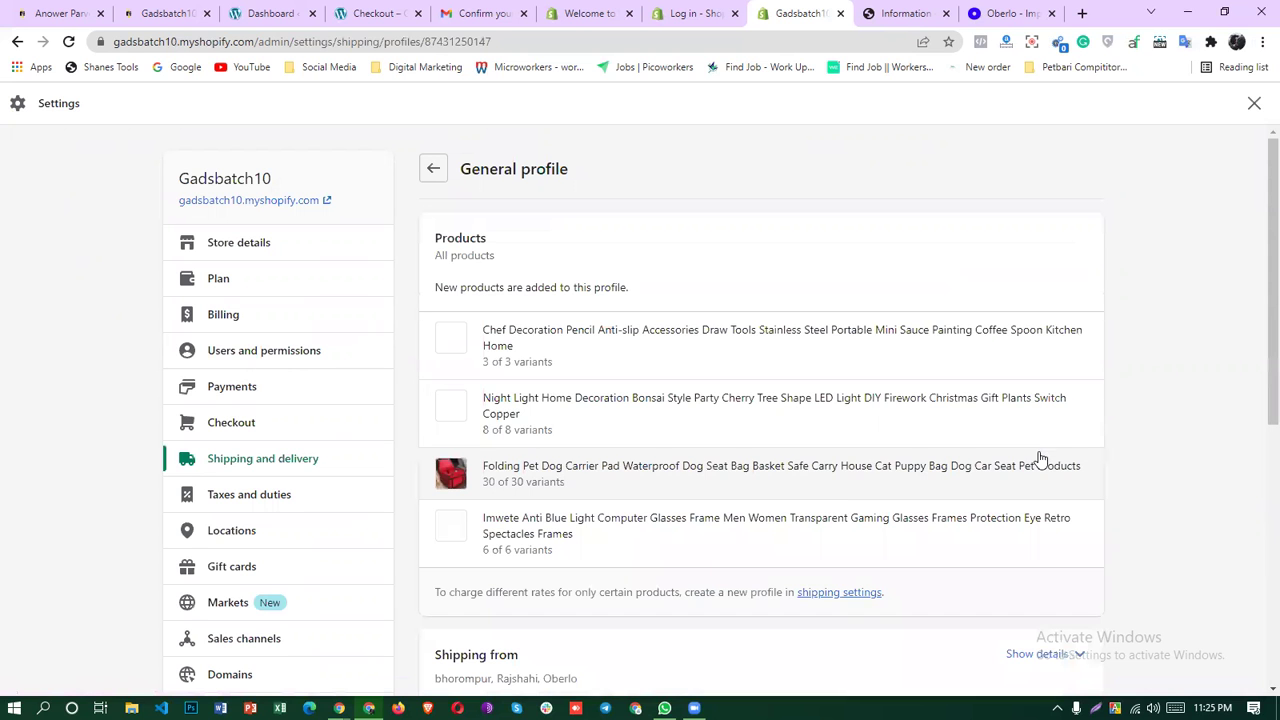
scroll(760, 548, "down", 5)
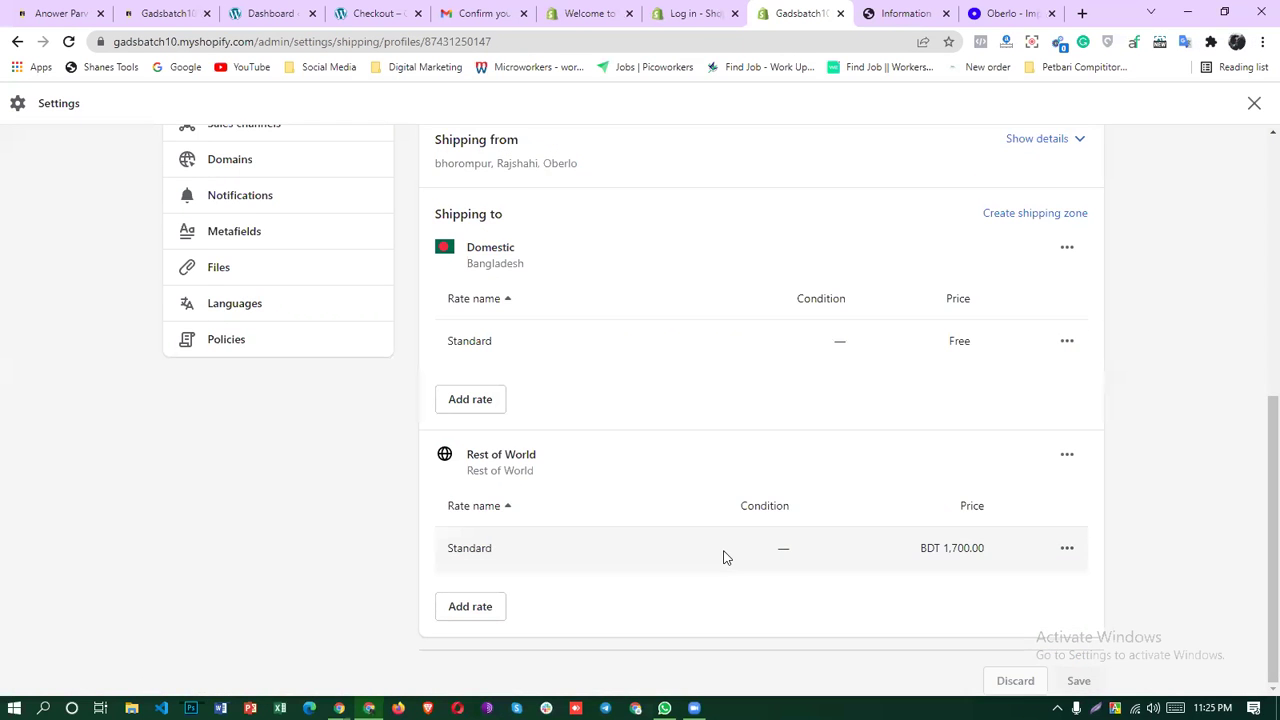
scroll(723, 550, "up", 5)
scroll(720, 554, "down", 2)
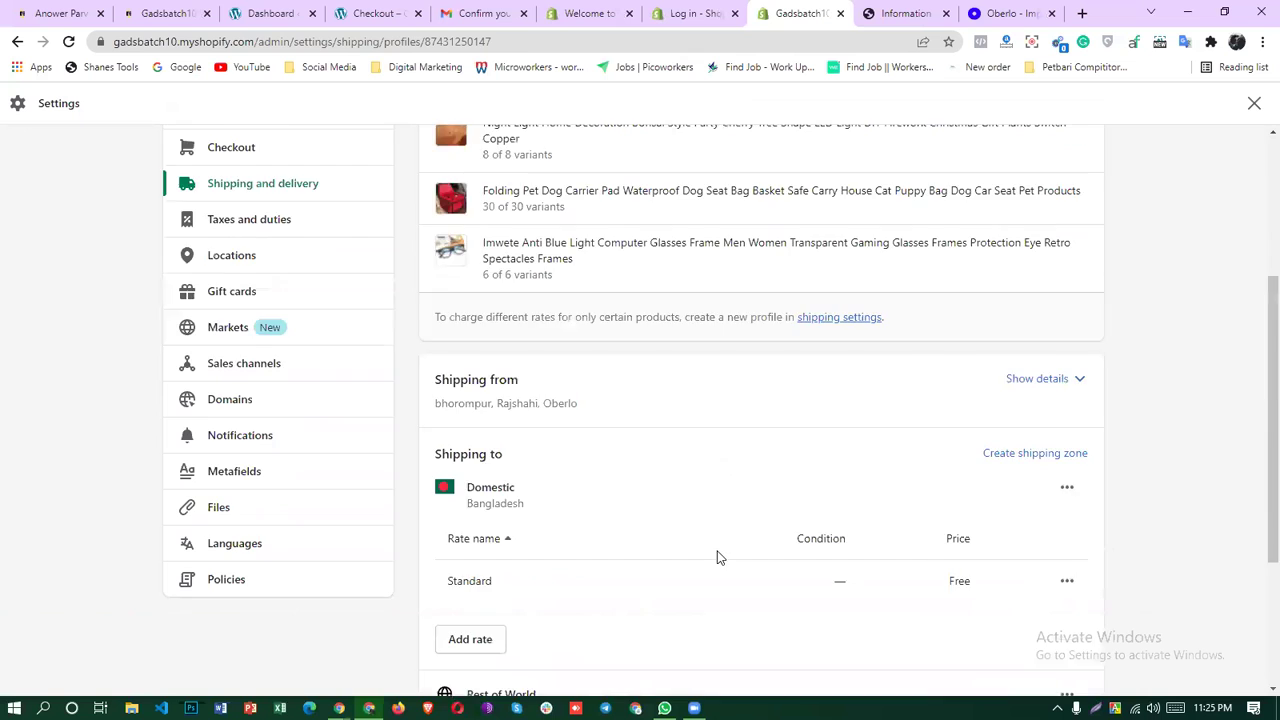
scroll(603, 449, "up", 3)
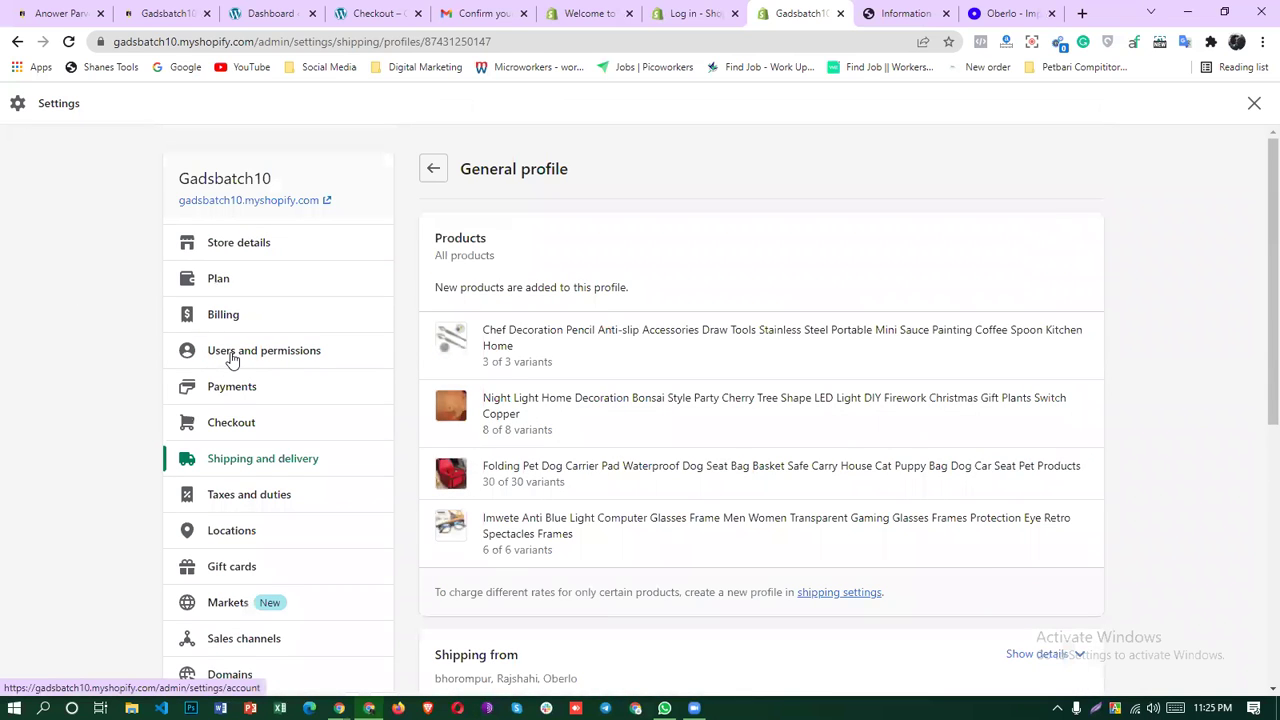
Step: In Payments, choose Cash on Delivery (COD) as a manual payment method
left_click(229, 390)
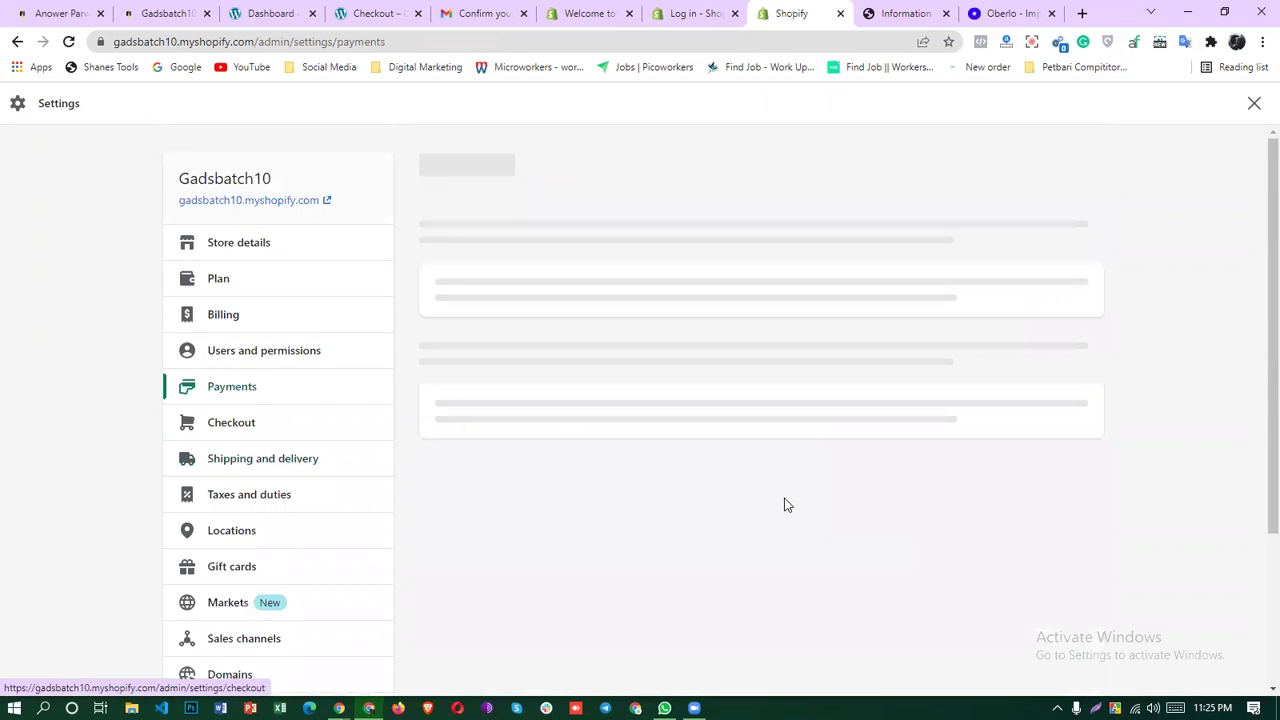
scroll(806, 491, "down", 5)
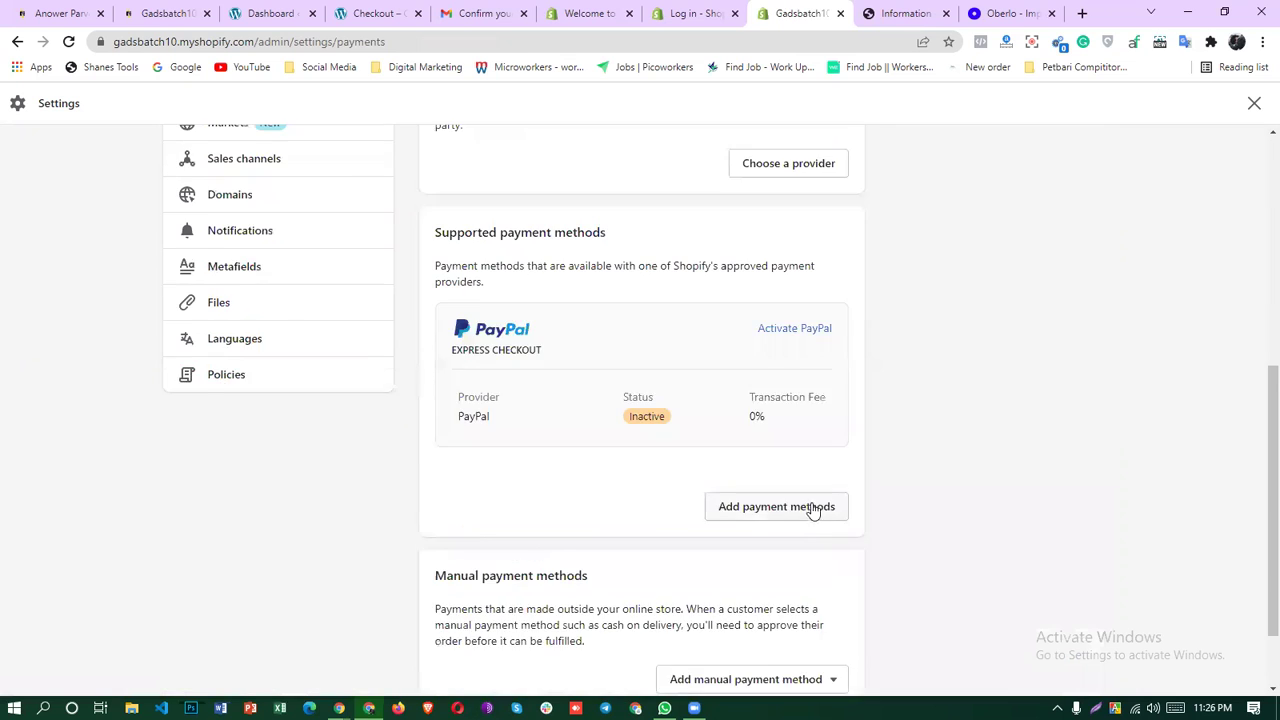
scroll(774, 430, "up", 4)
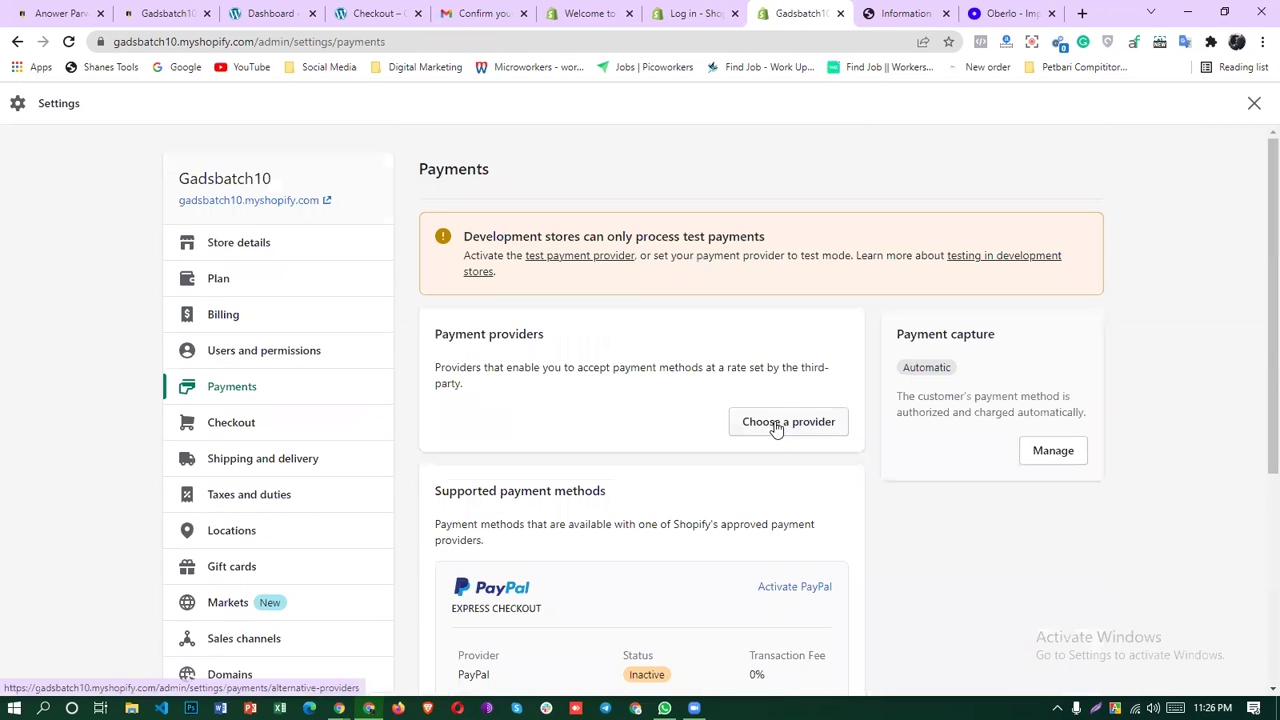
scroll(773, 463, "down", 5)
left_click(831, 583)
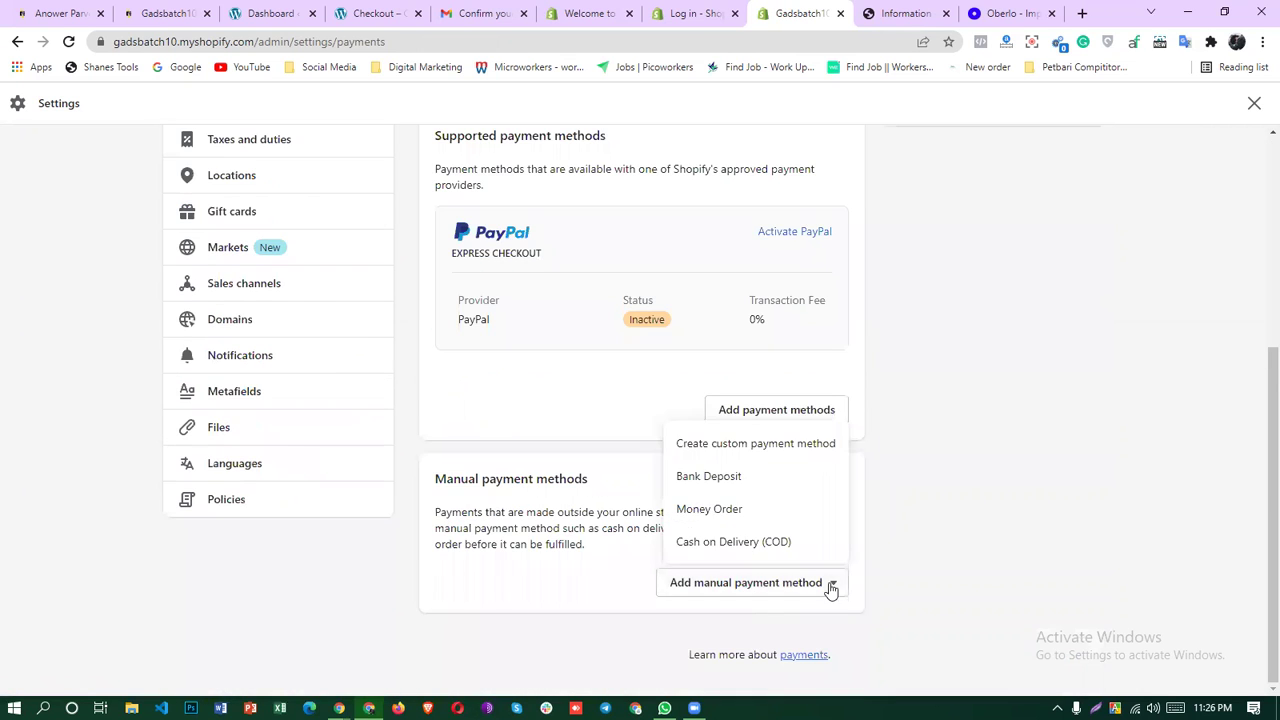
left_click(760, 540)
Step: Enter 'Thanks' as additional details and payment instructions, then activate COD
left_click(449, 326)
left_click(422, 435)
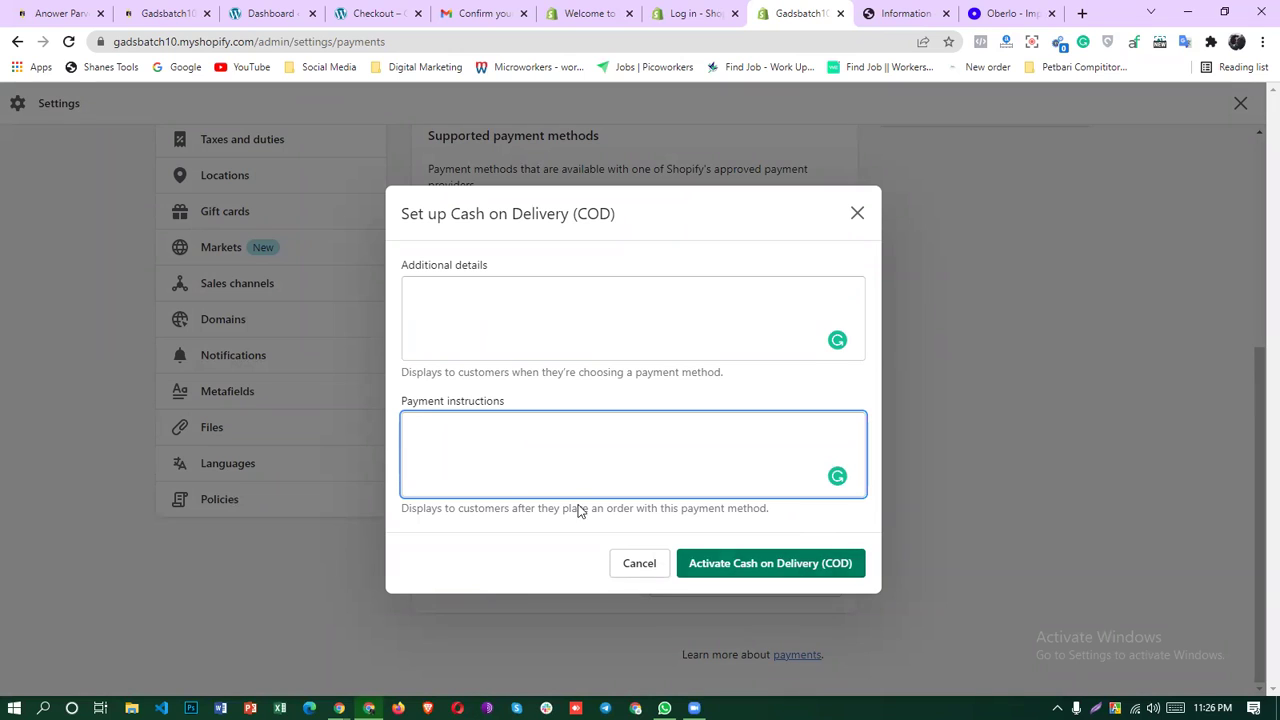
type("Thankds")
key("BackSpace")
type("s")
left_click(499, 321)
type("Tha")
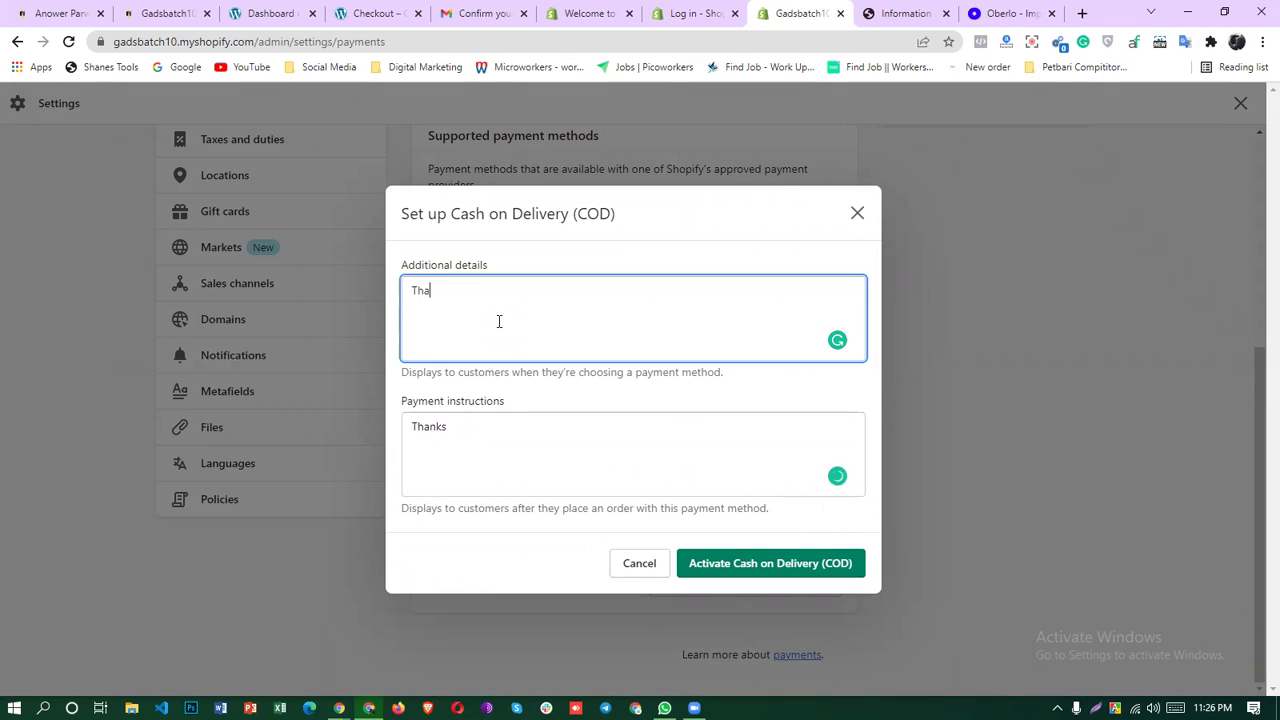
left_click(786, 566)
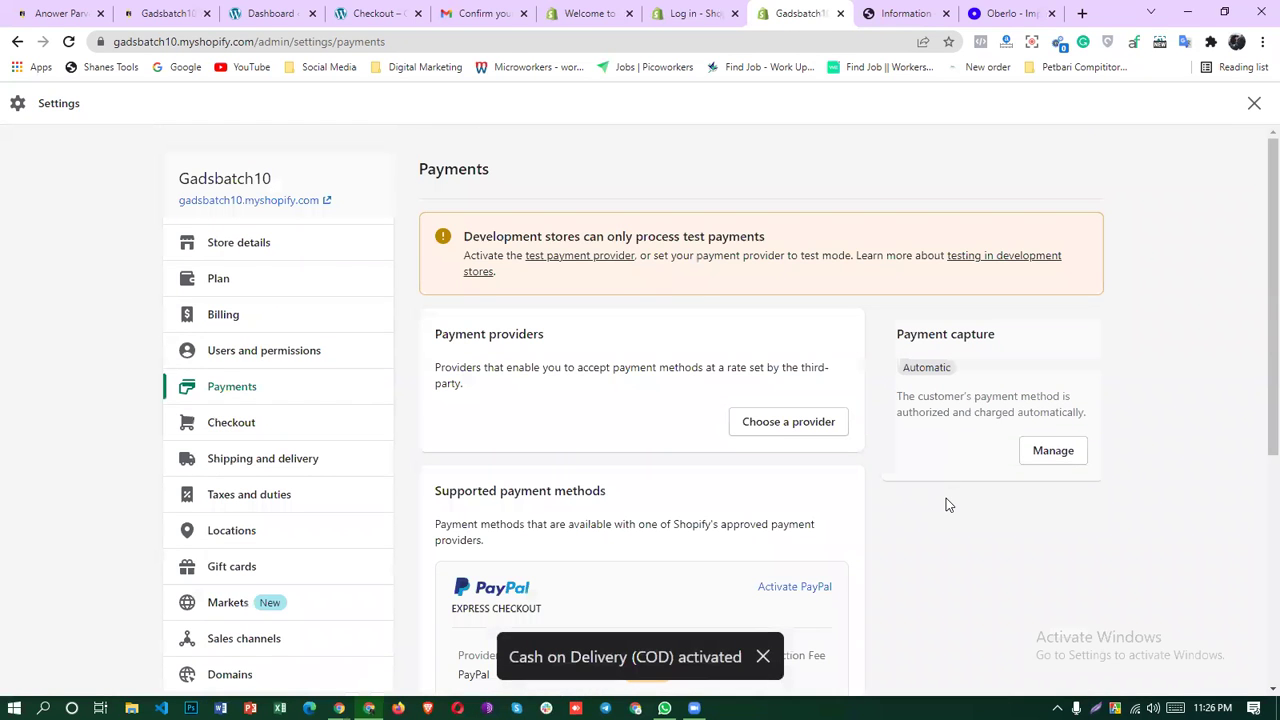
scroll(946, 500, "down", 4)
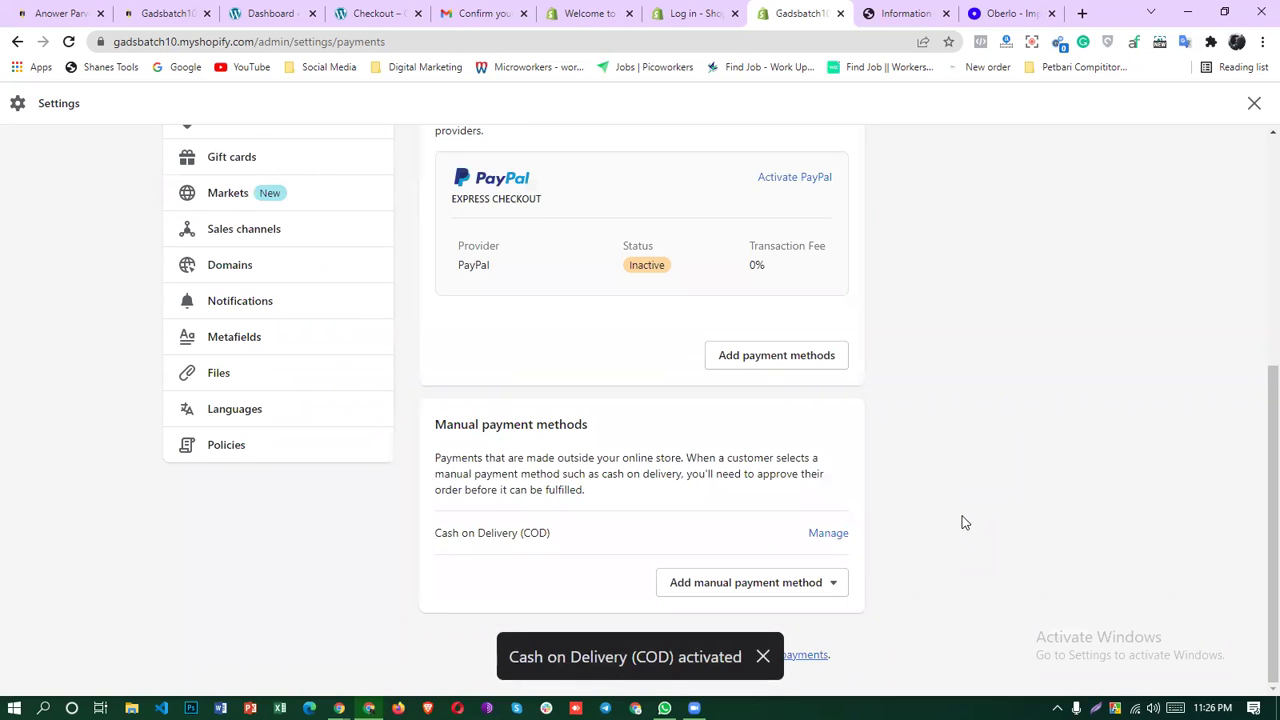
Step: Verify the COD entry under manual payment methods and return to the checkout Information tab
scroll(846, 360, "up", 4)
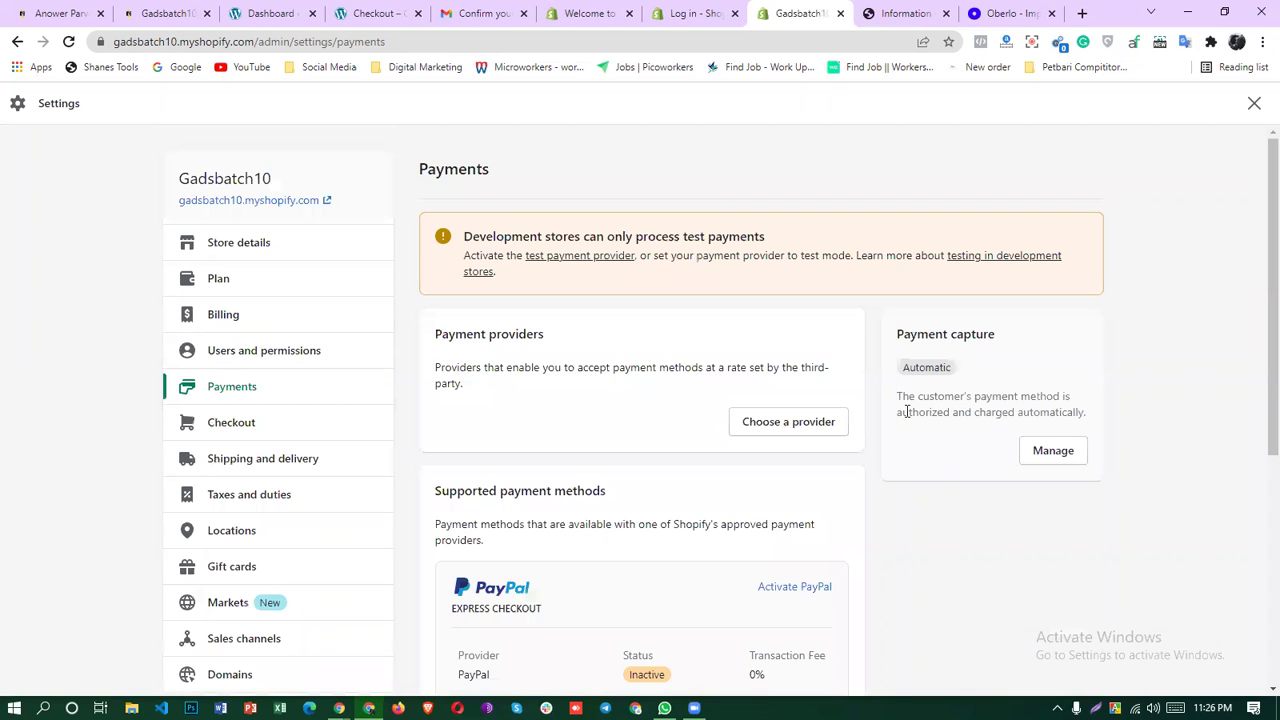
scroll(910, 414, "down", 4)
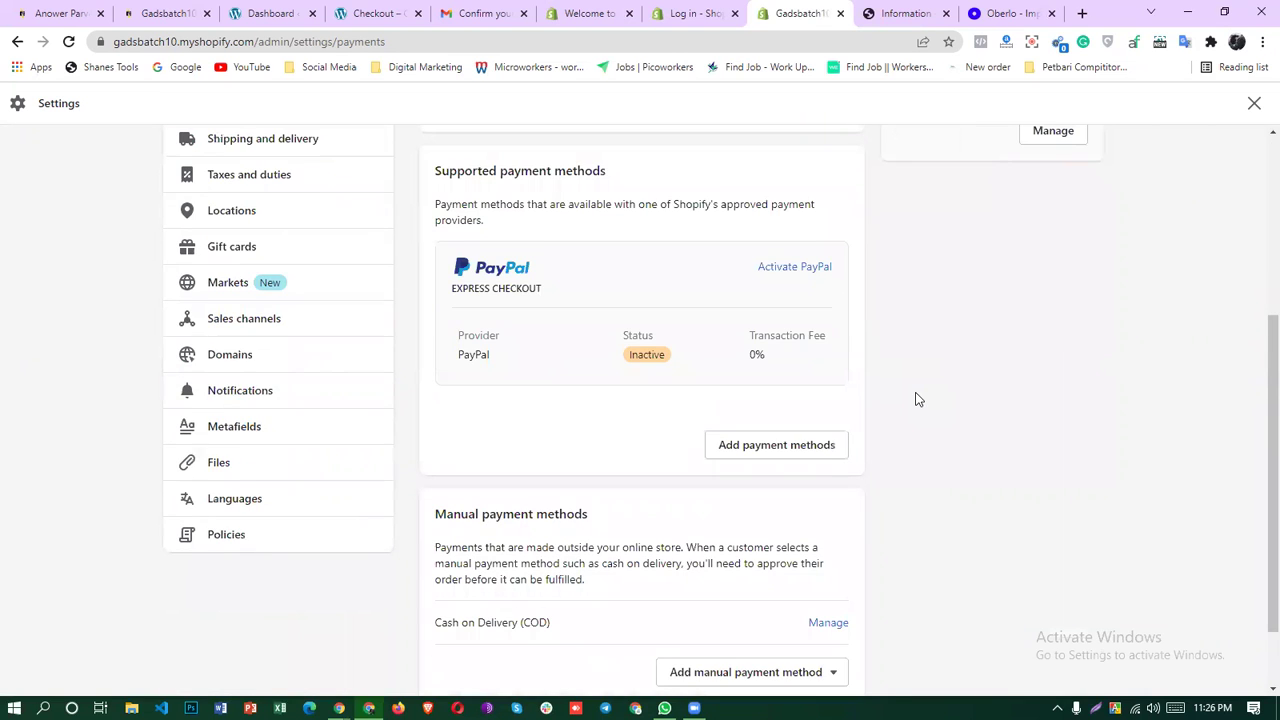
scroll(918, 399, "down", 1)
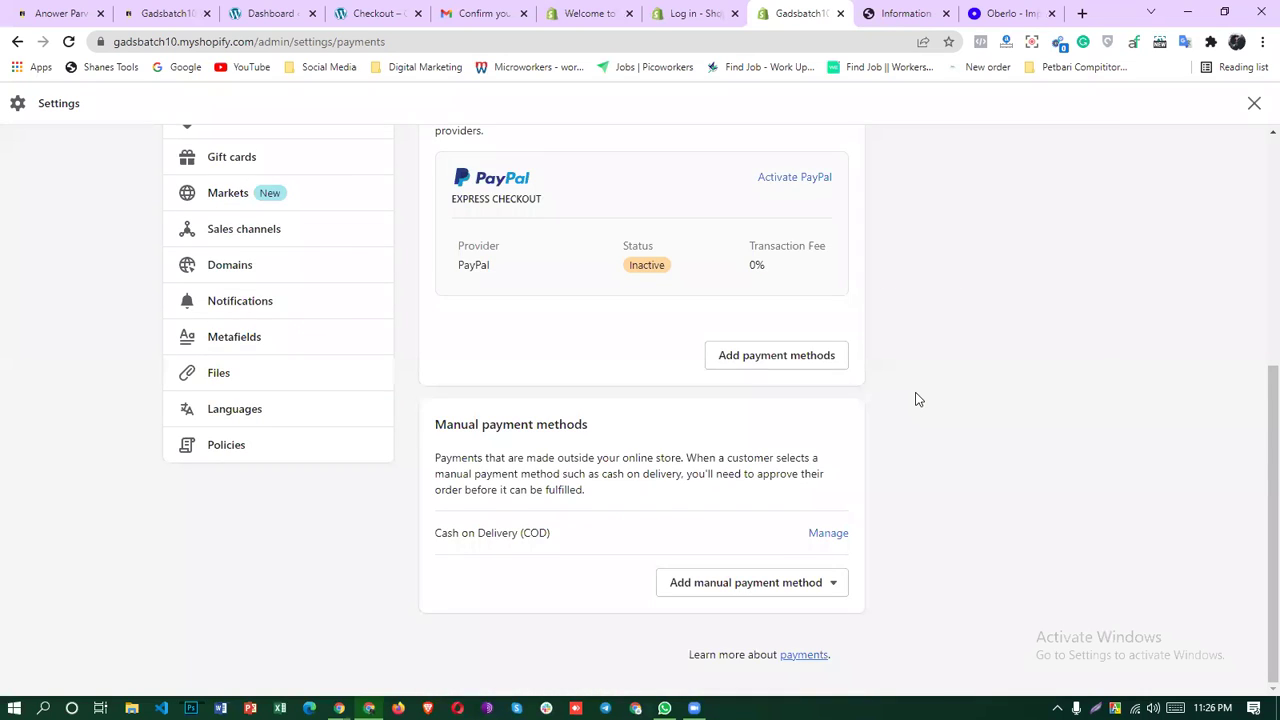
scroll(918, 399, "up", 5)
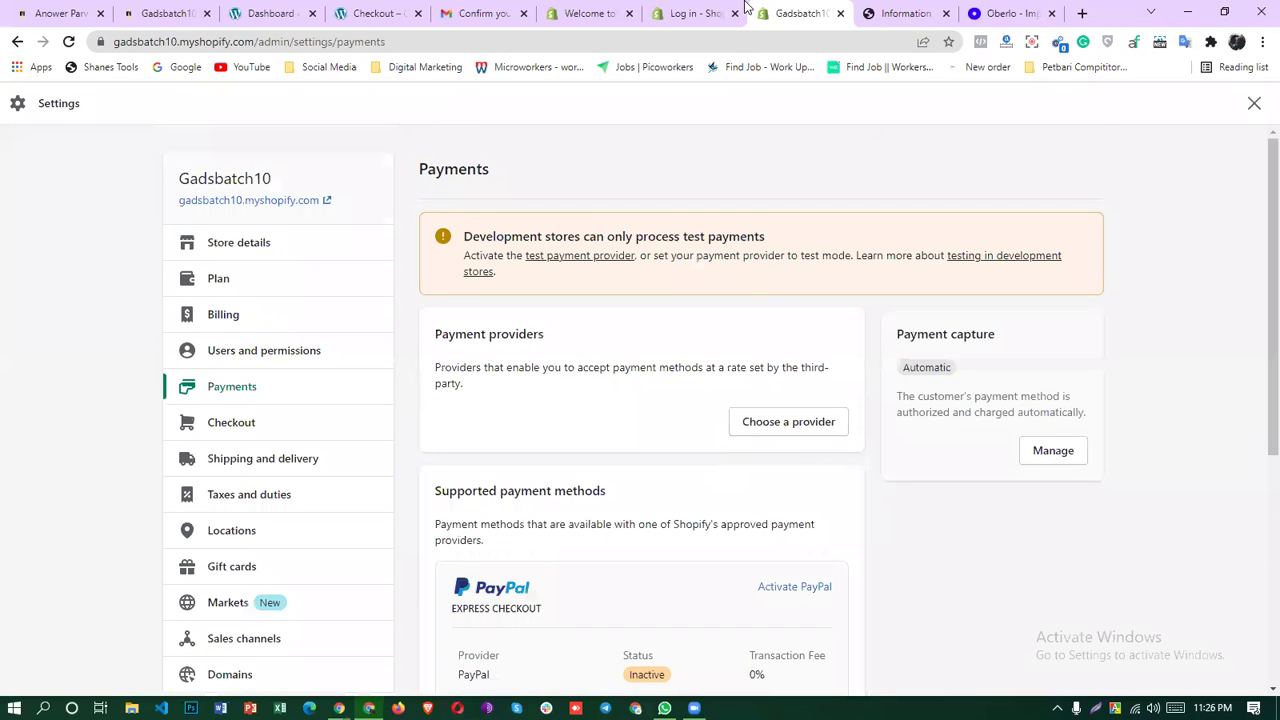
left_click(889, 11)
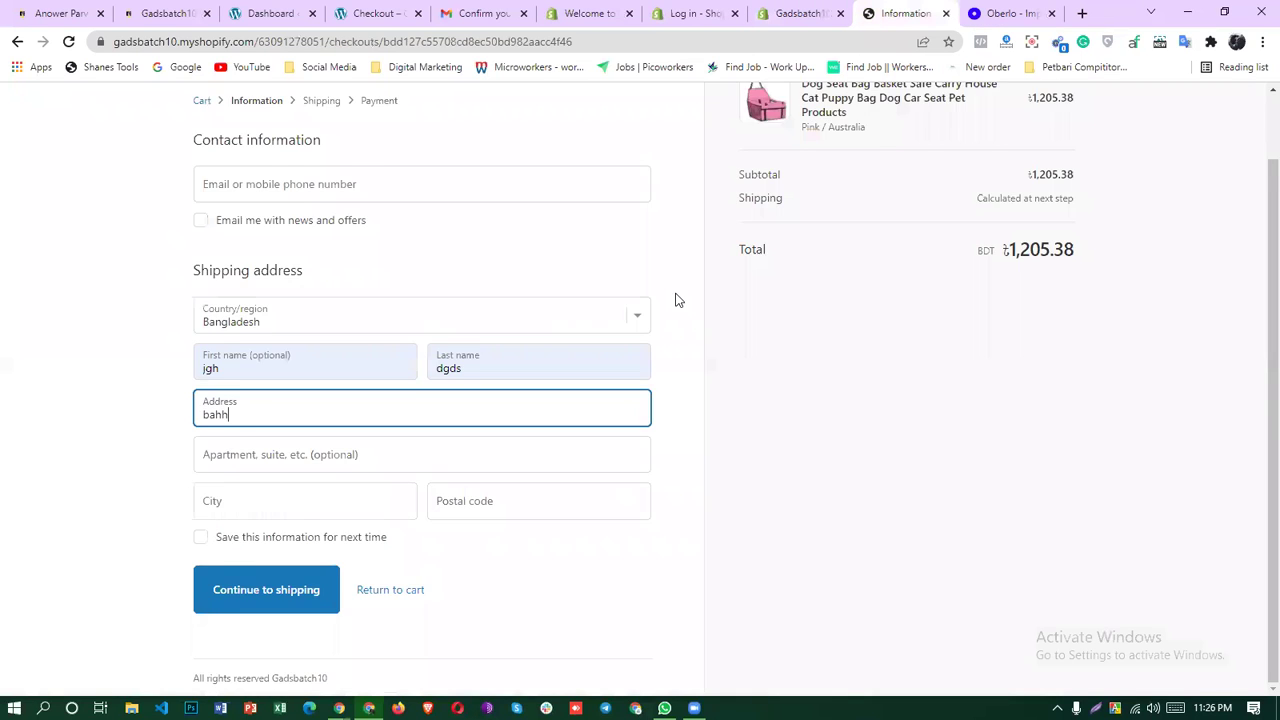
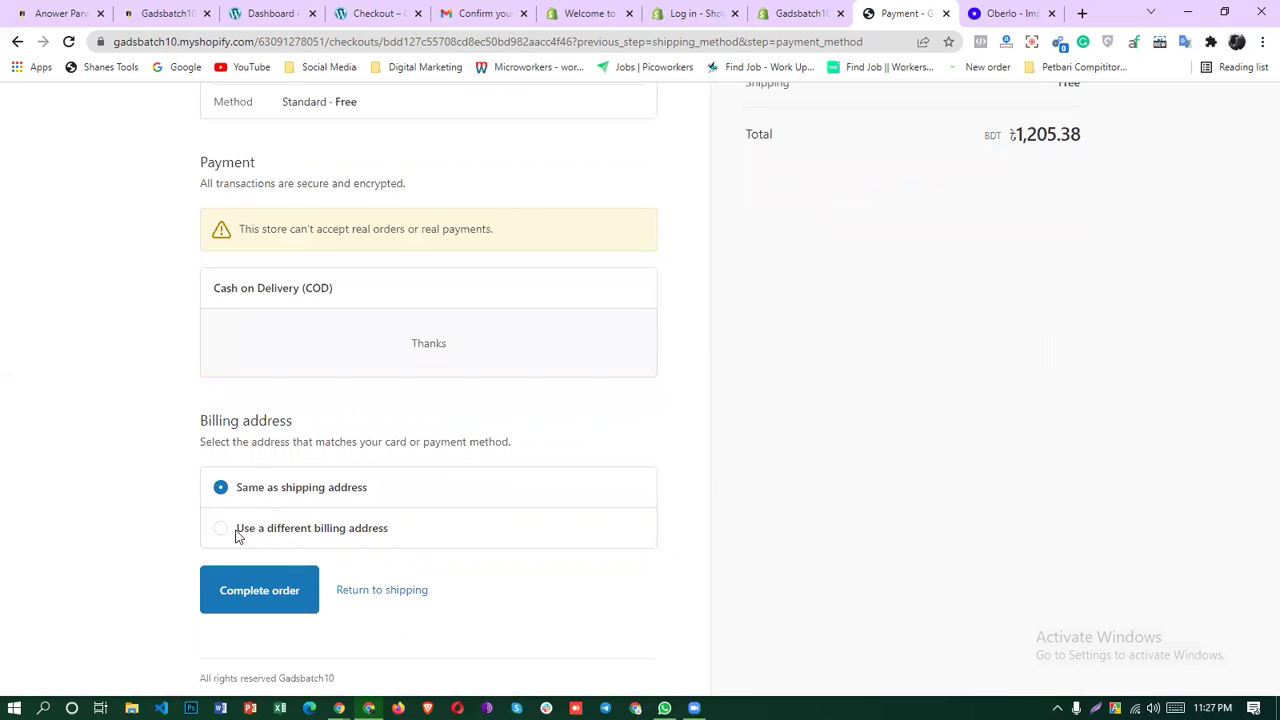
Step: Submit the Cash on Delivery order, which returns a payment gateway error
scroll(464, 535, "up", 2)
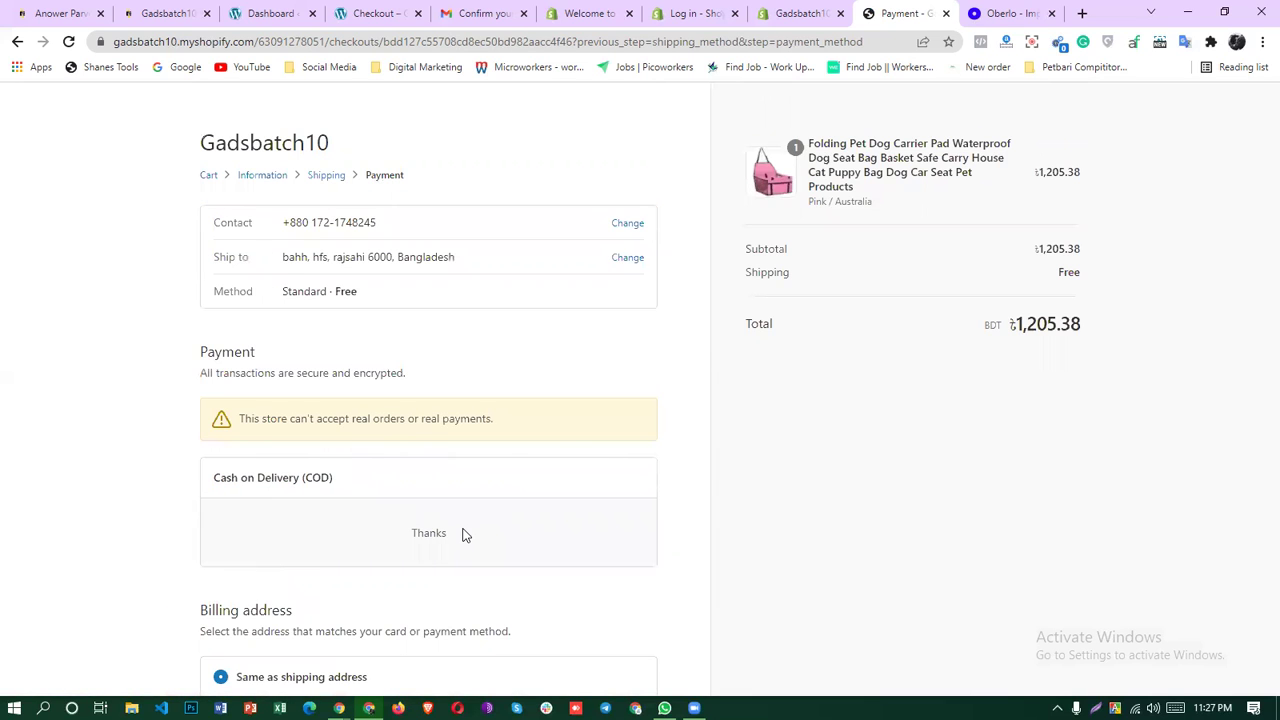
scroll(463, 535, "down", 2)
scroll(926, 477, "up", 2)
scroll(600, 530, "down", 2)
left_click(310, 590)
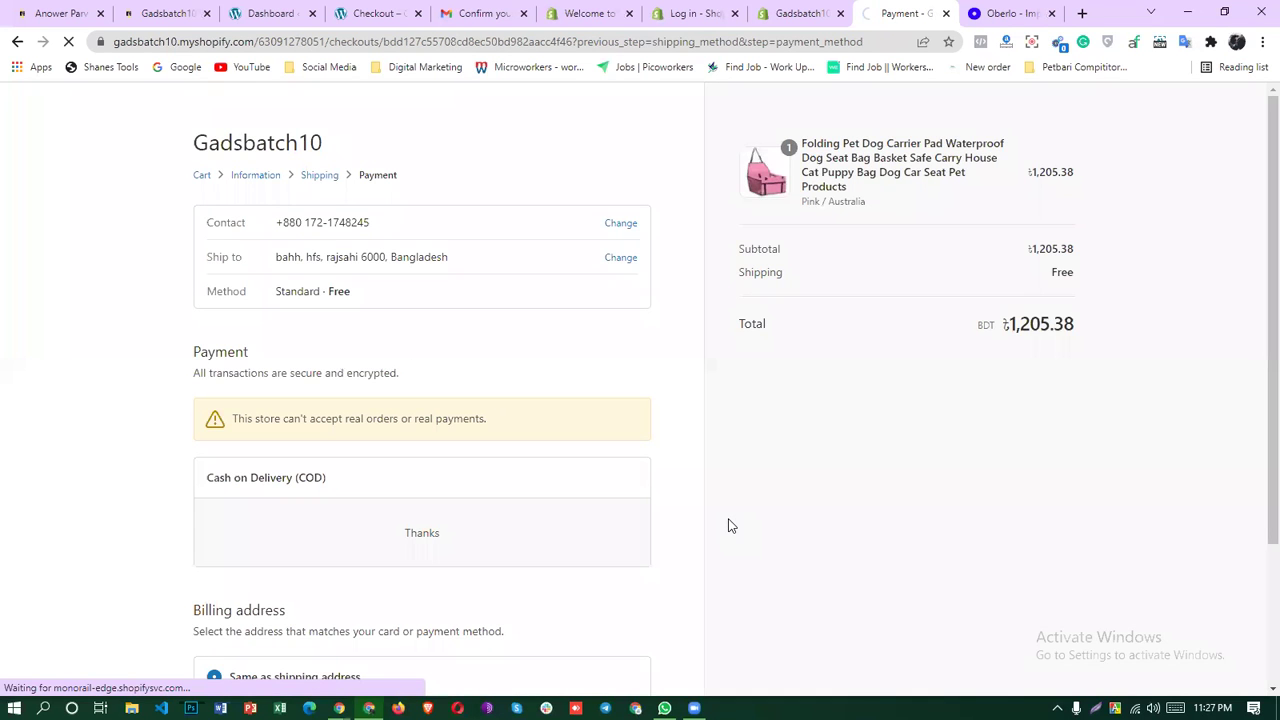
scroll(727, 520, "up", 1)
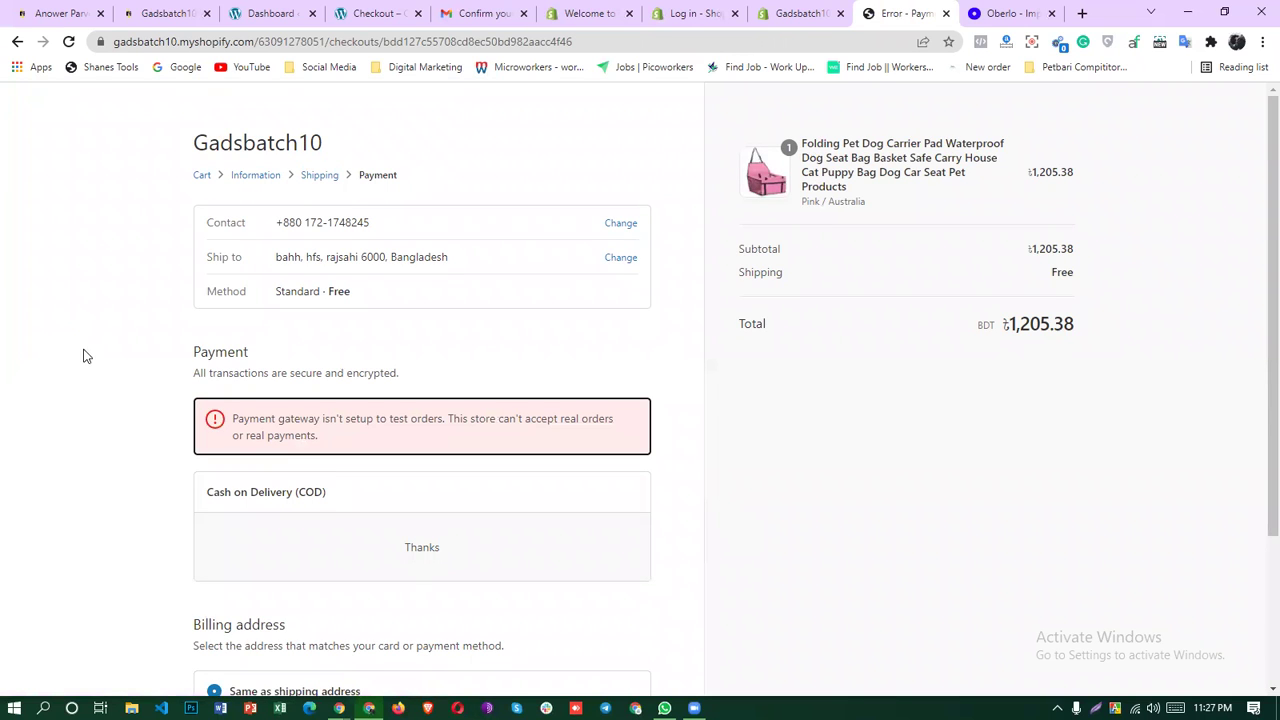
Step: Reload the error page and cancel Chrome's form resubmission prompt
left_click(68, 41)
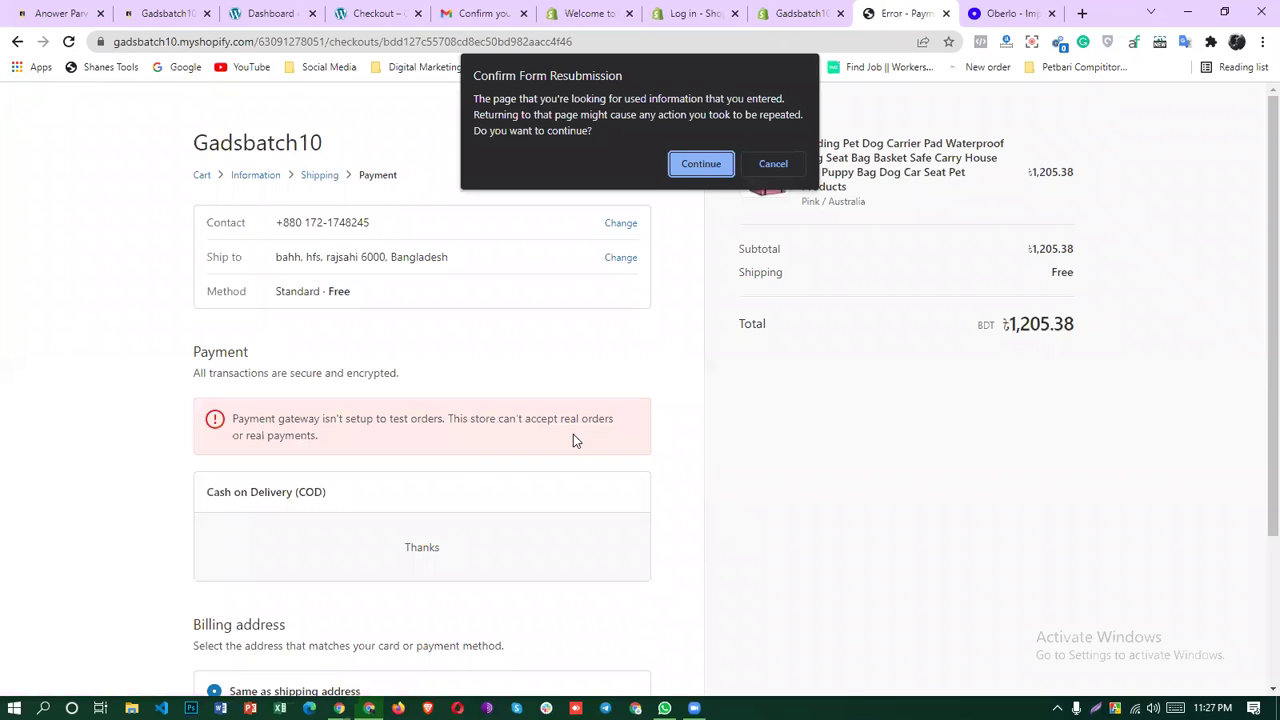
left_click(773, 164)
scroll(645, 461, "down", 1)
scroll(690, 477, "up", 1)
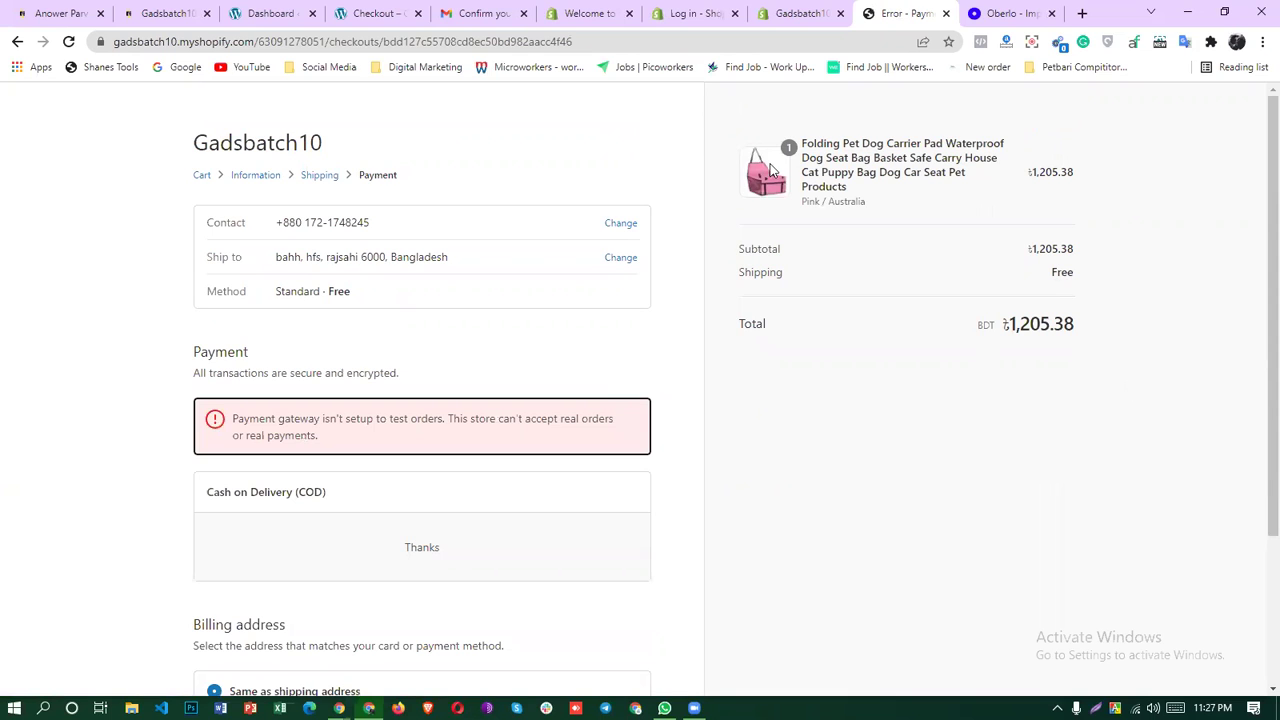
Step: In a new tab, try visiting penbari.com
left_click(1084, 13)
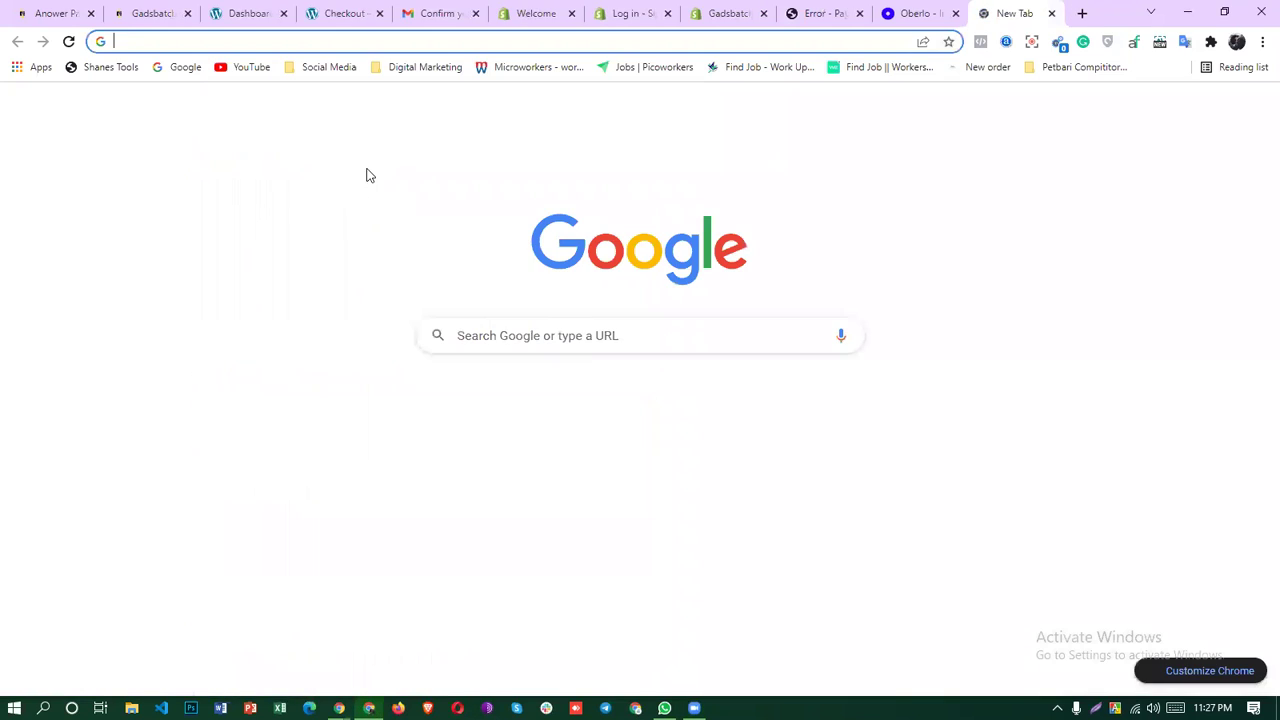
left_click(486, 334)
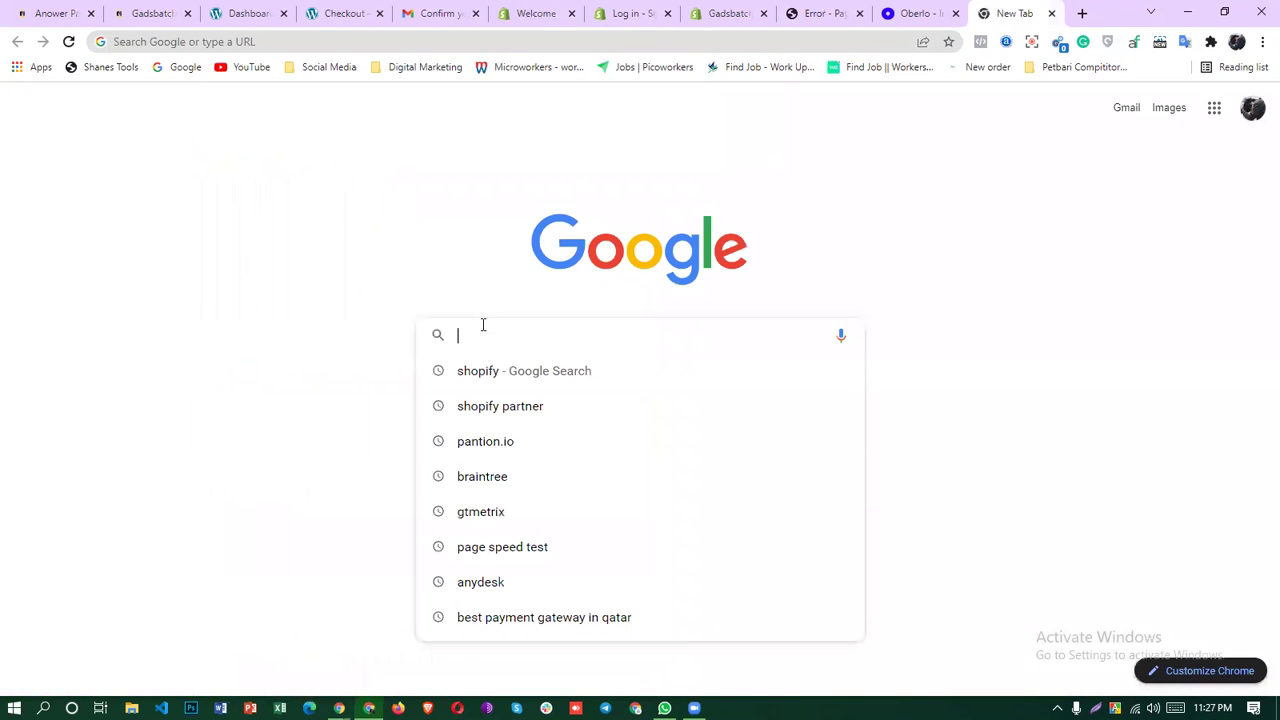
type("penbar")
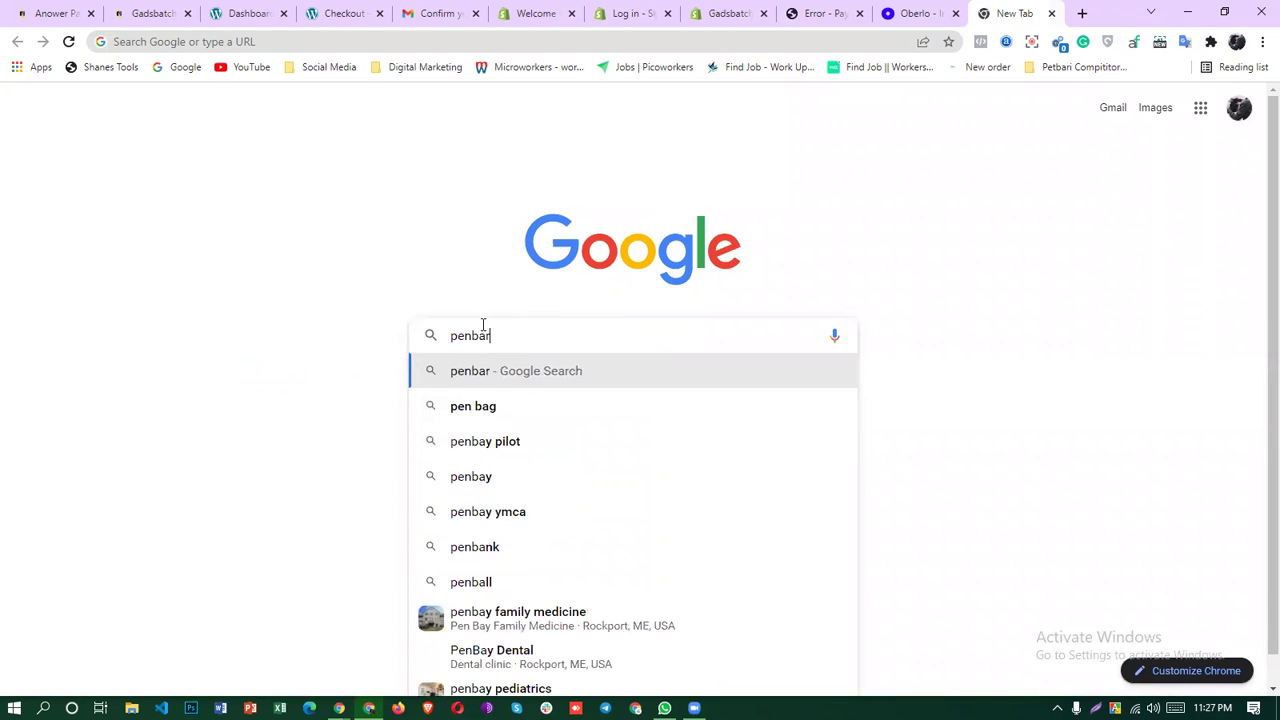
type("i")
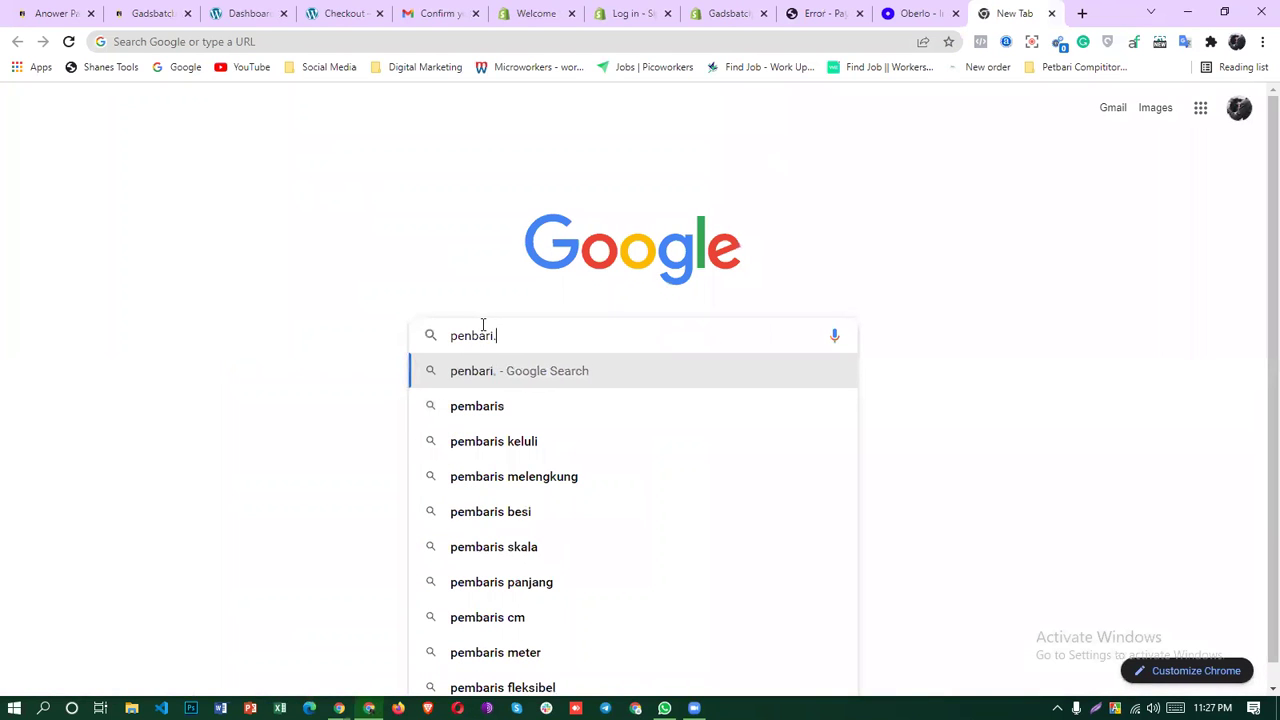
type(".com")
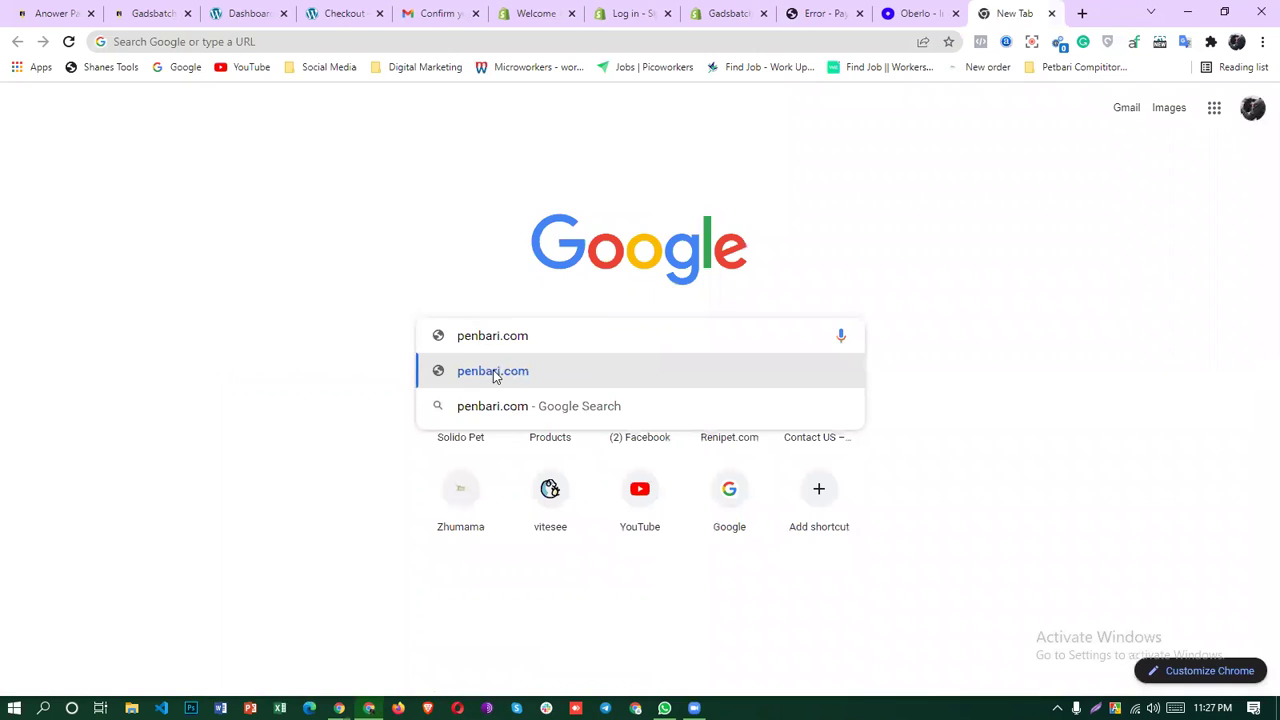
left_click(493, 372)
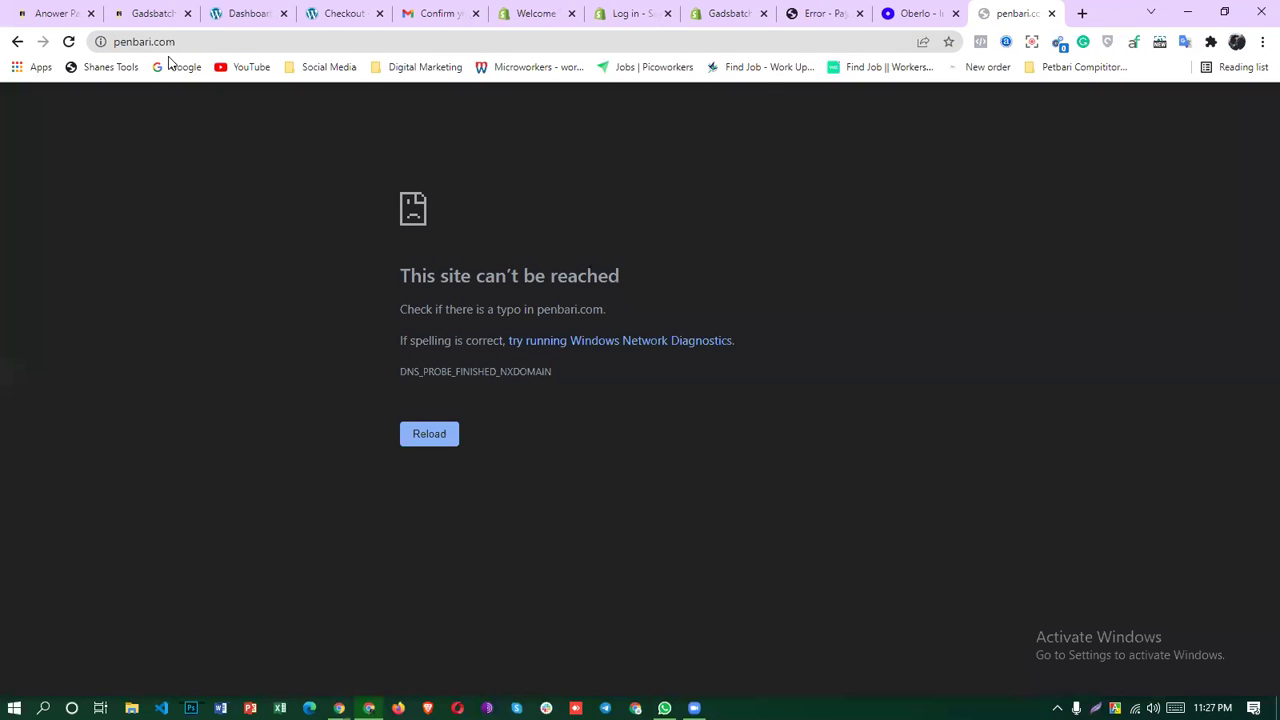
Step: Correct the address to petbari.com and load it, then switch to the Oberlo Import List
left_click(136, 42)
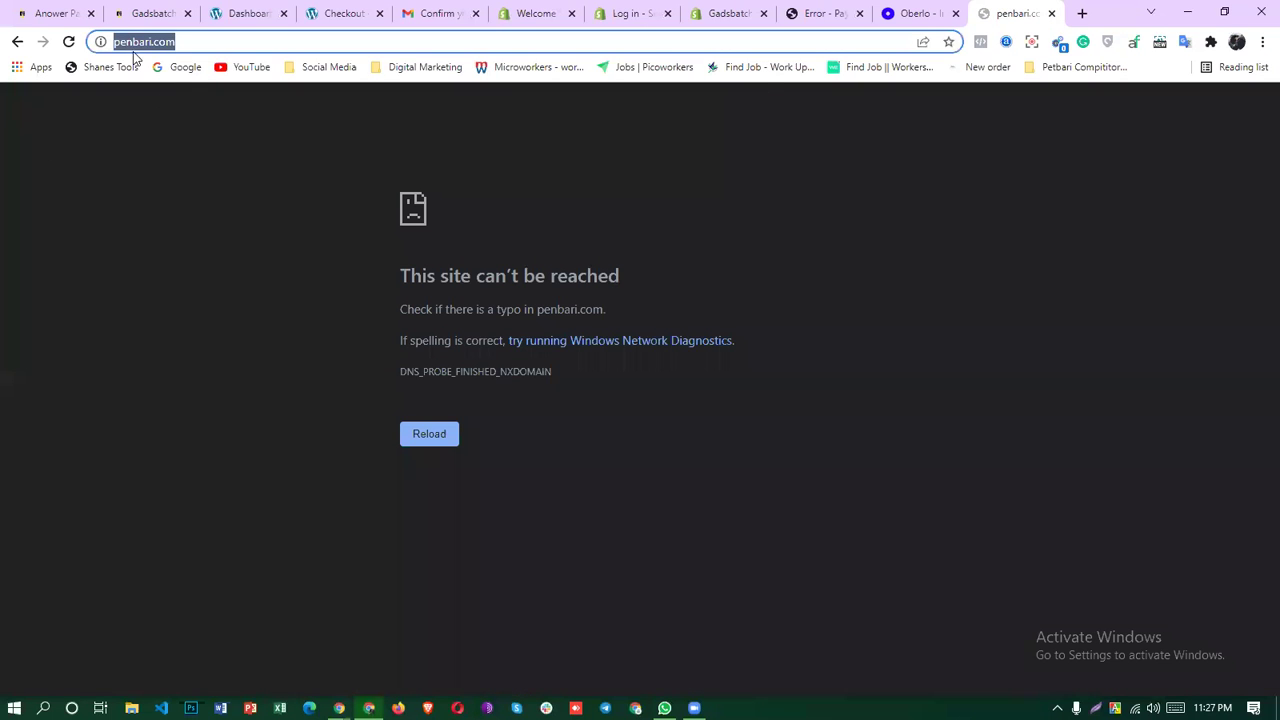
left_click(134, 38)
key("BackSpace")
type("t")
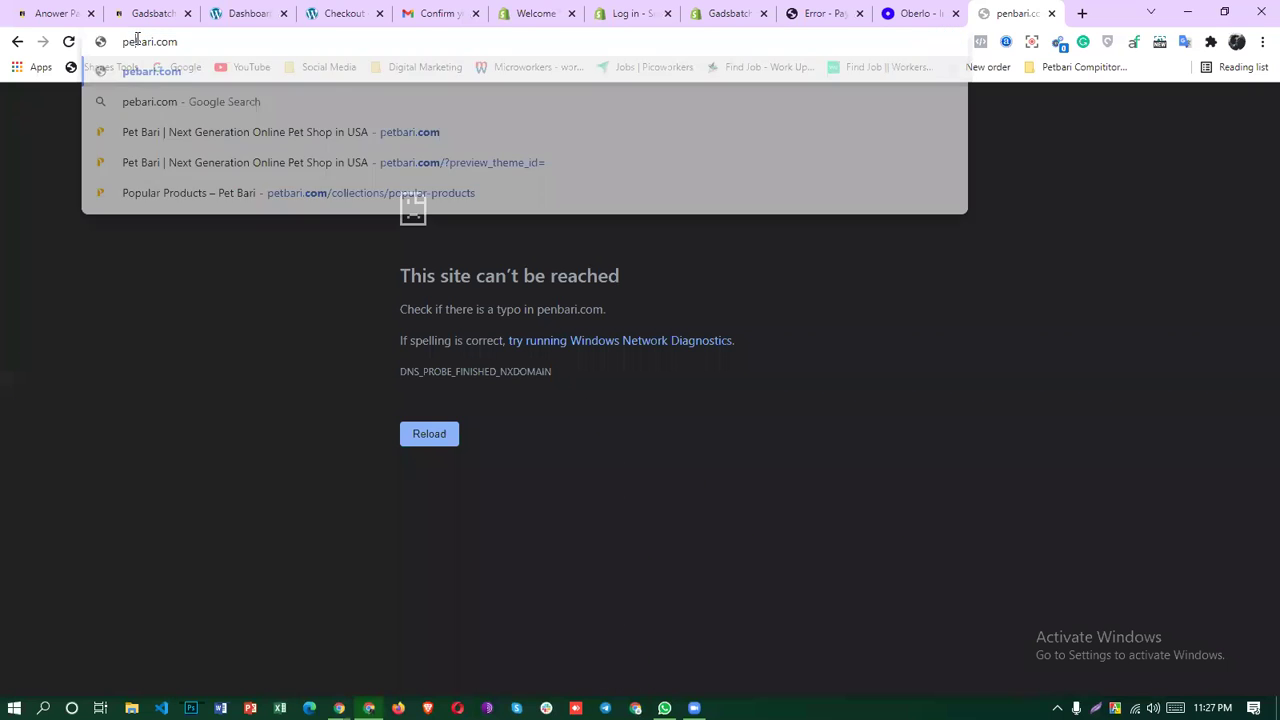
left_click(231, 71)
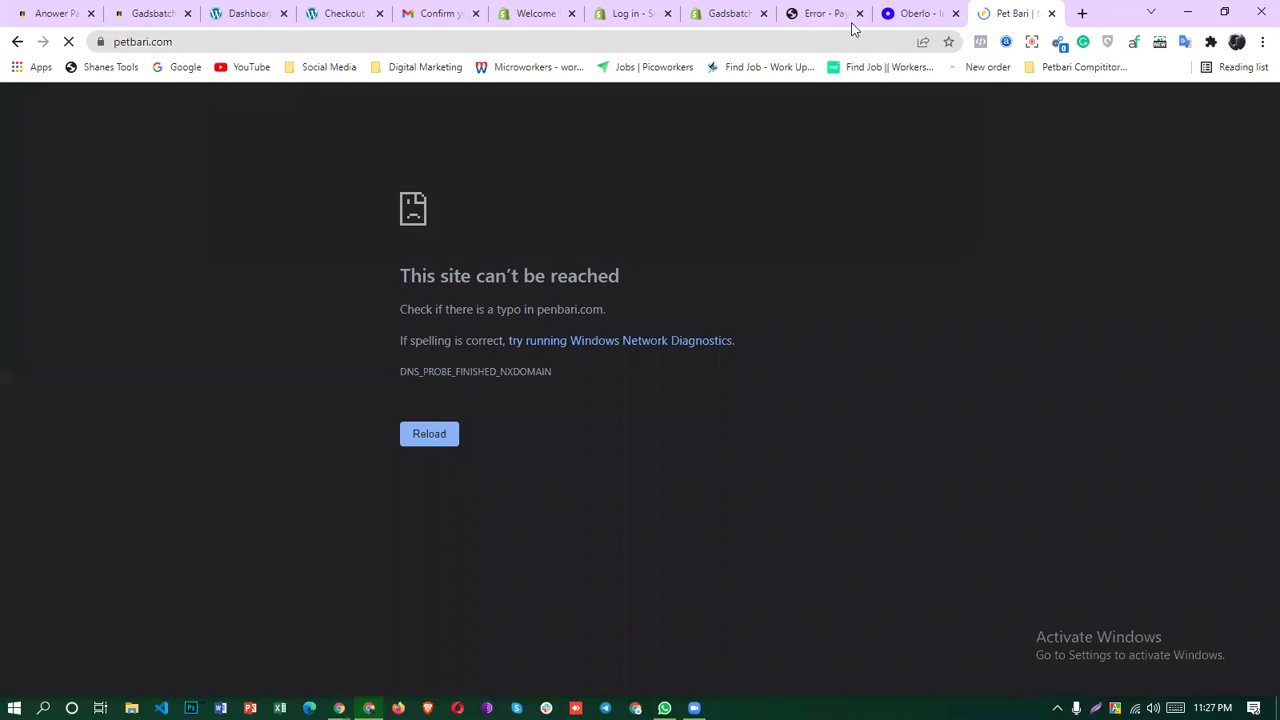
left_click(905, 13)
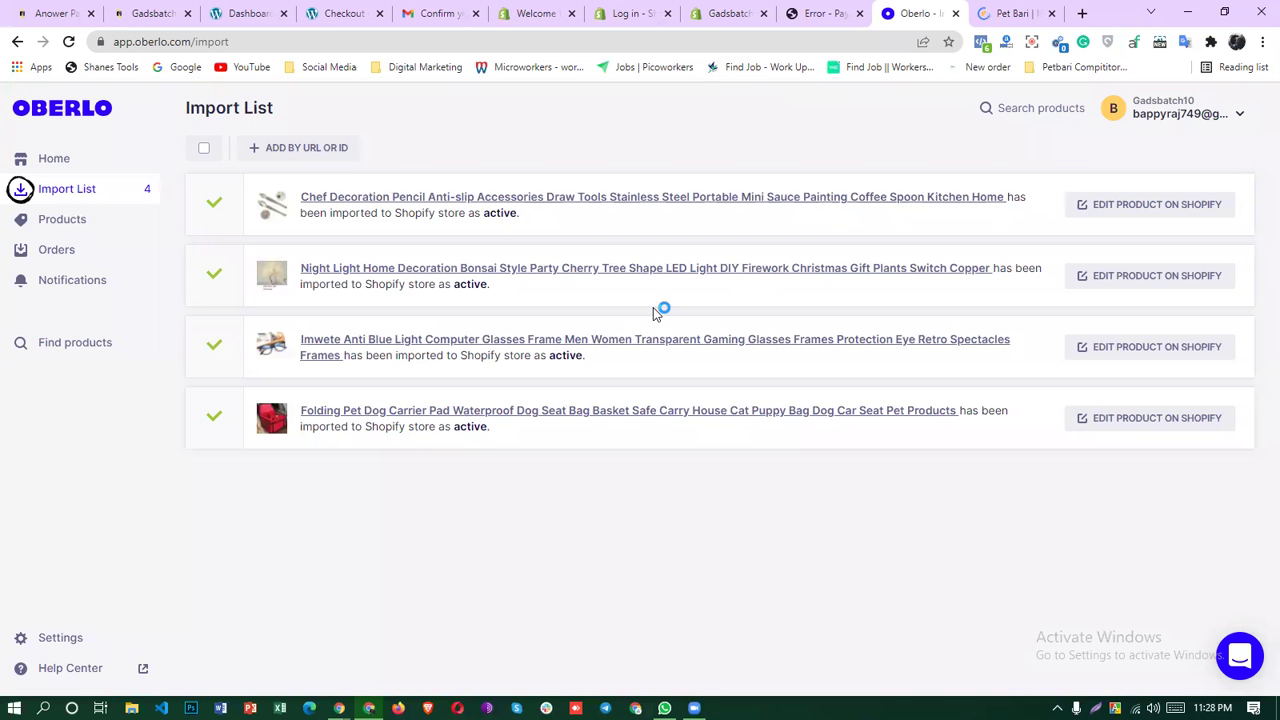
Step: Look across the storefront, Oberlo, Payments and login tabs, ending on the failed checkout
left_click(1010, 13)
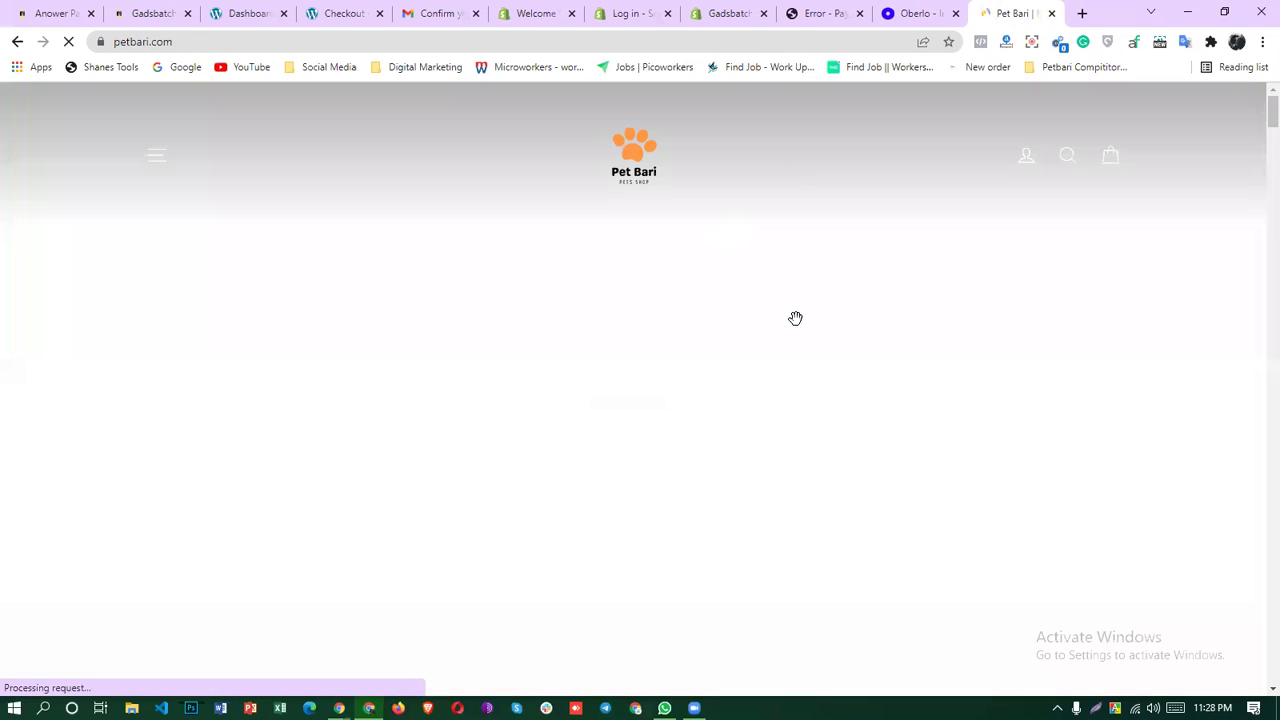
left_click(905, 13)
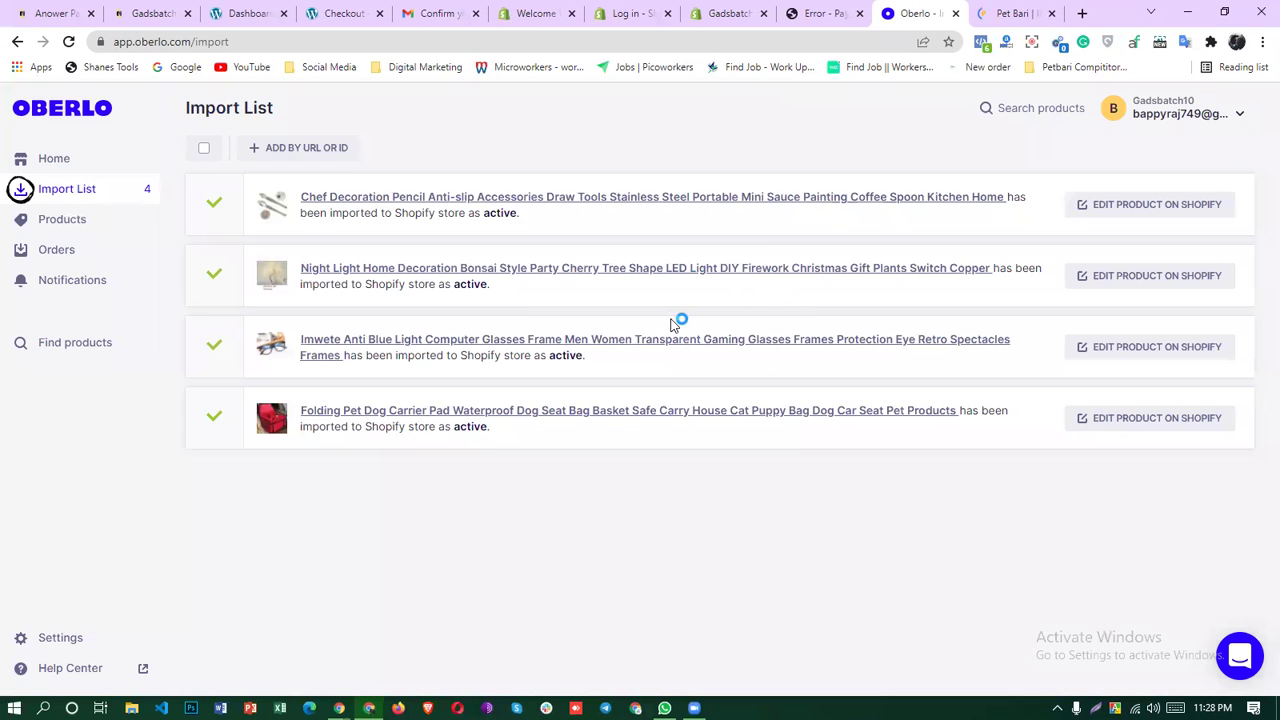
left_click(722, 12)
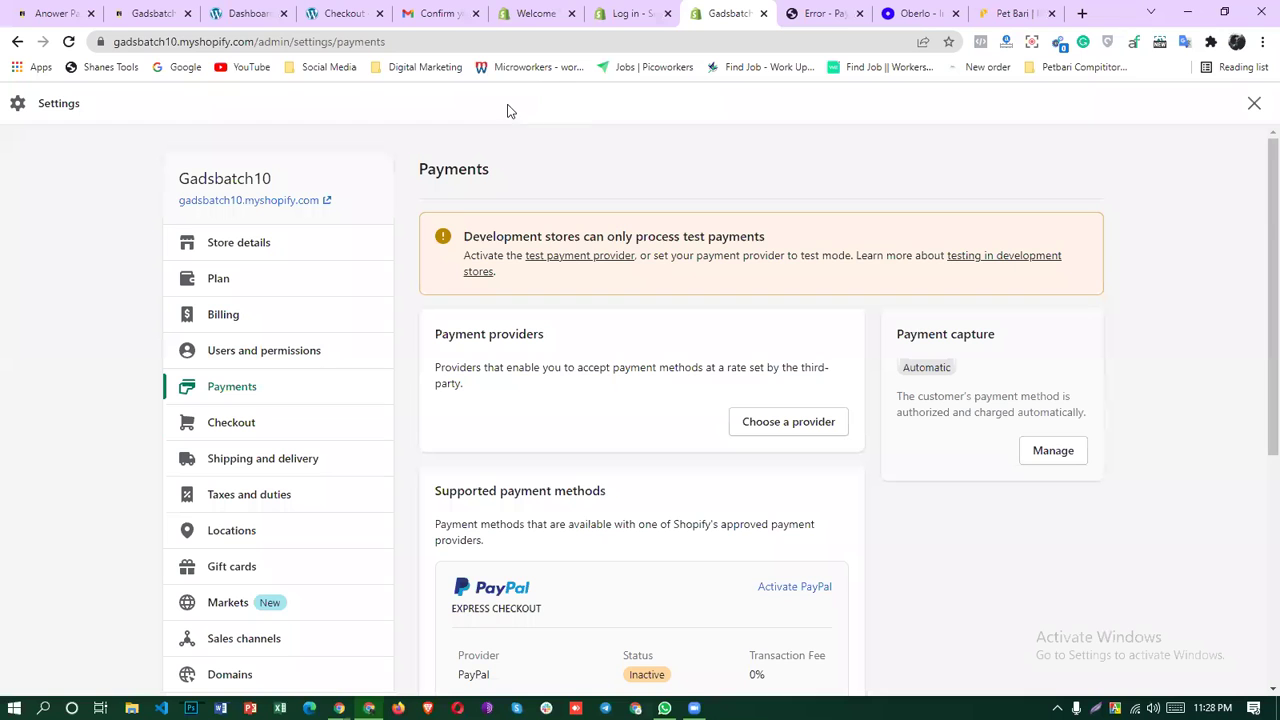
left_click(628, 13)
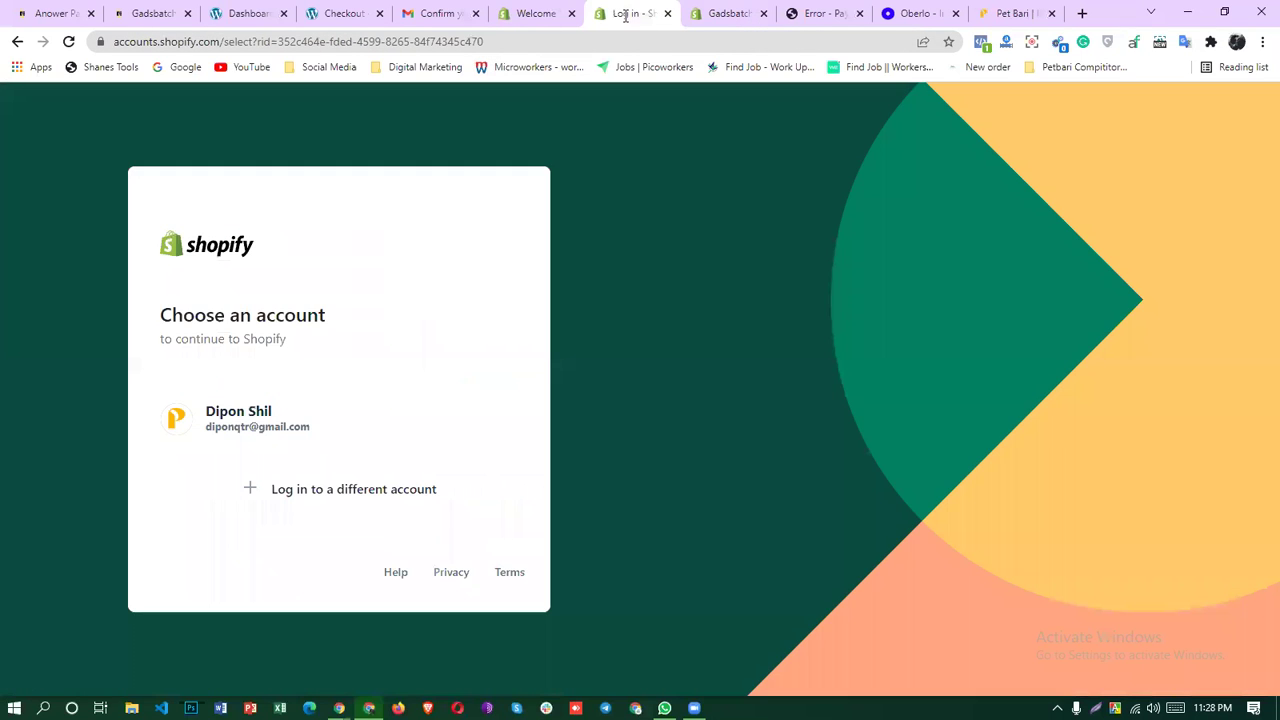
left_click(810, 12)
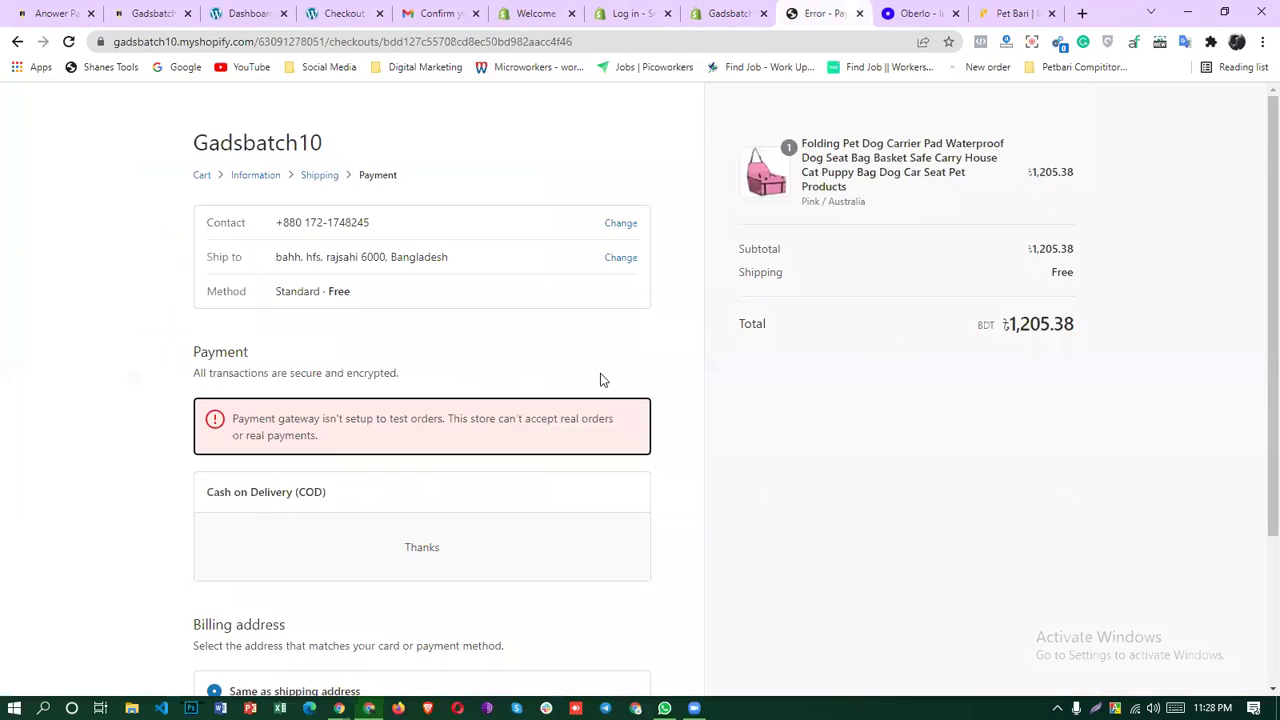
scroll(757, 376, "down", 2)
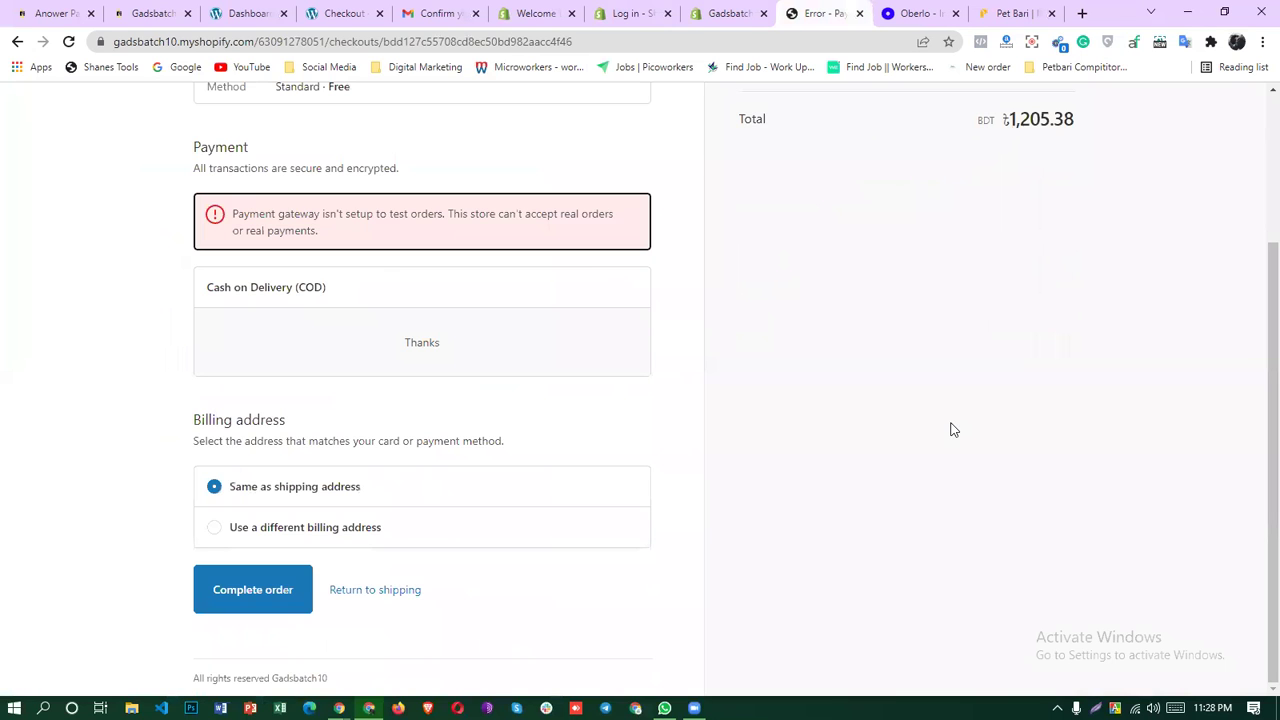
Step: Reload and resubmit the checkout, then go back to the payment step without the error
key("F5")
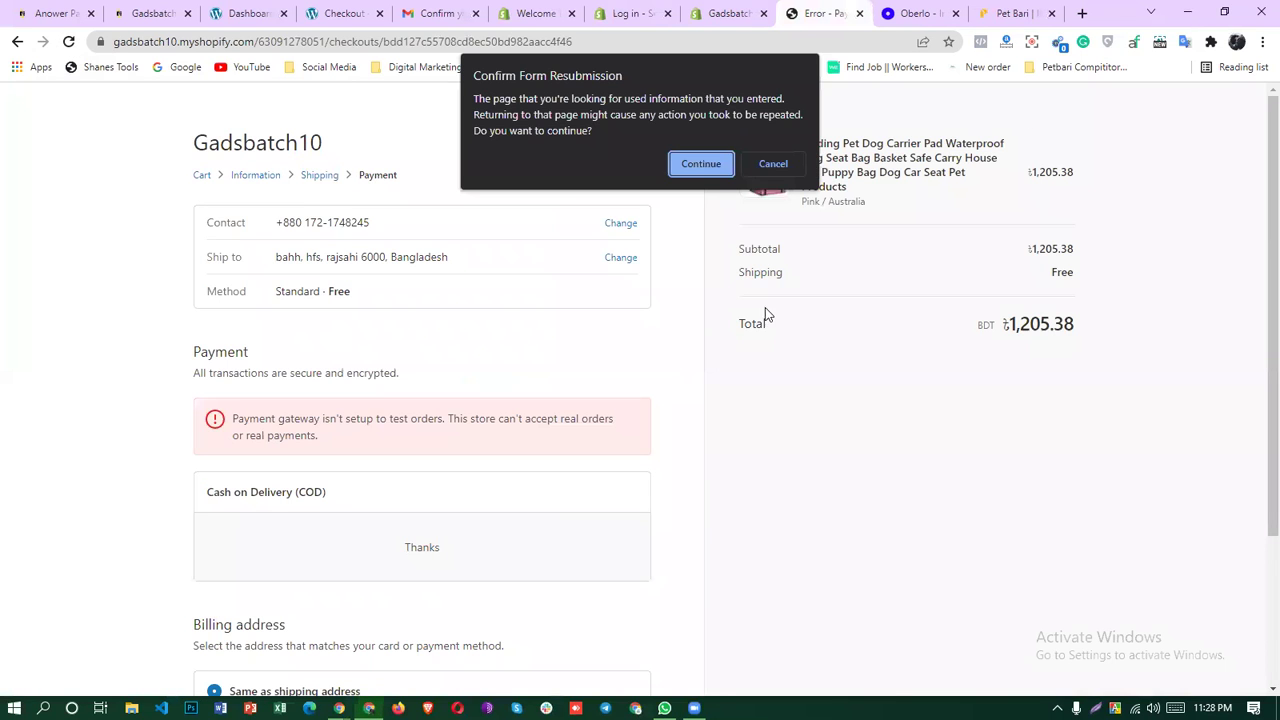
key("Return")
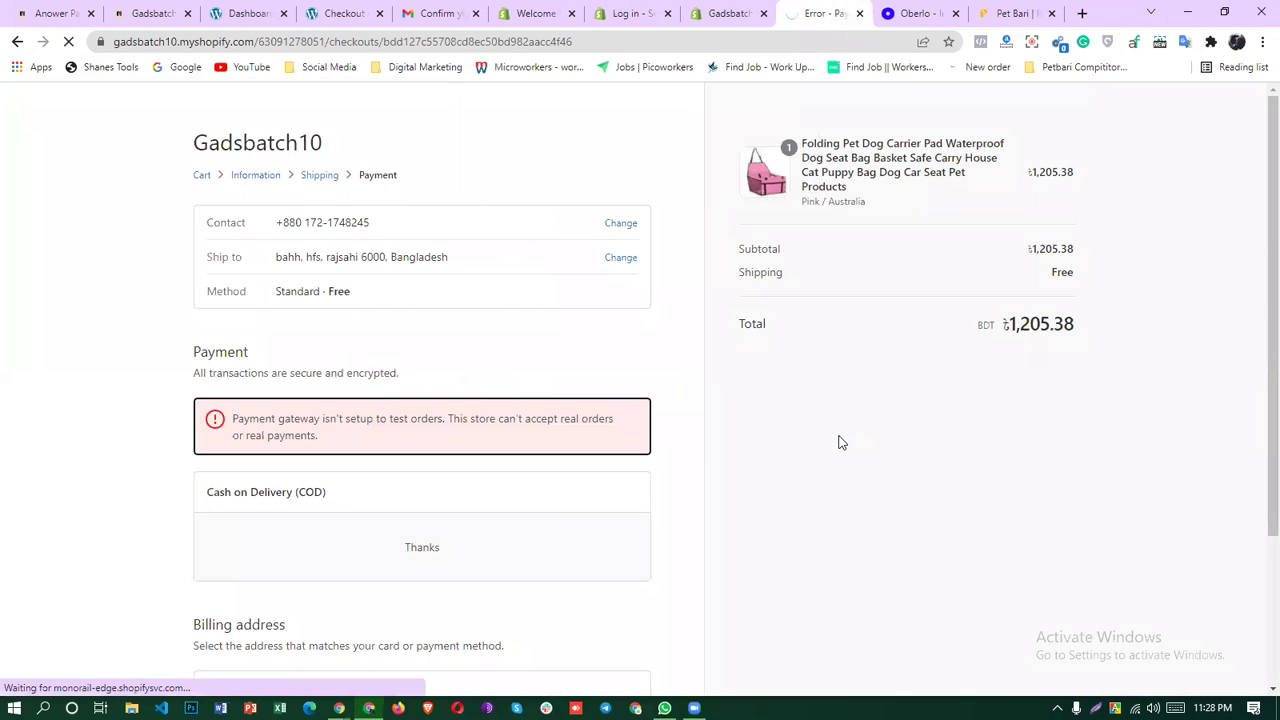
scroll(830, 481, "up", 2)
left_click(17, 41)
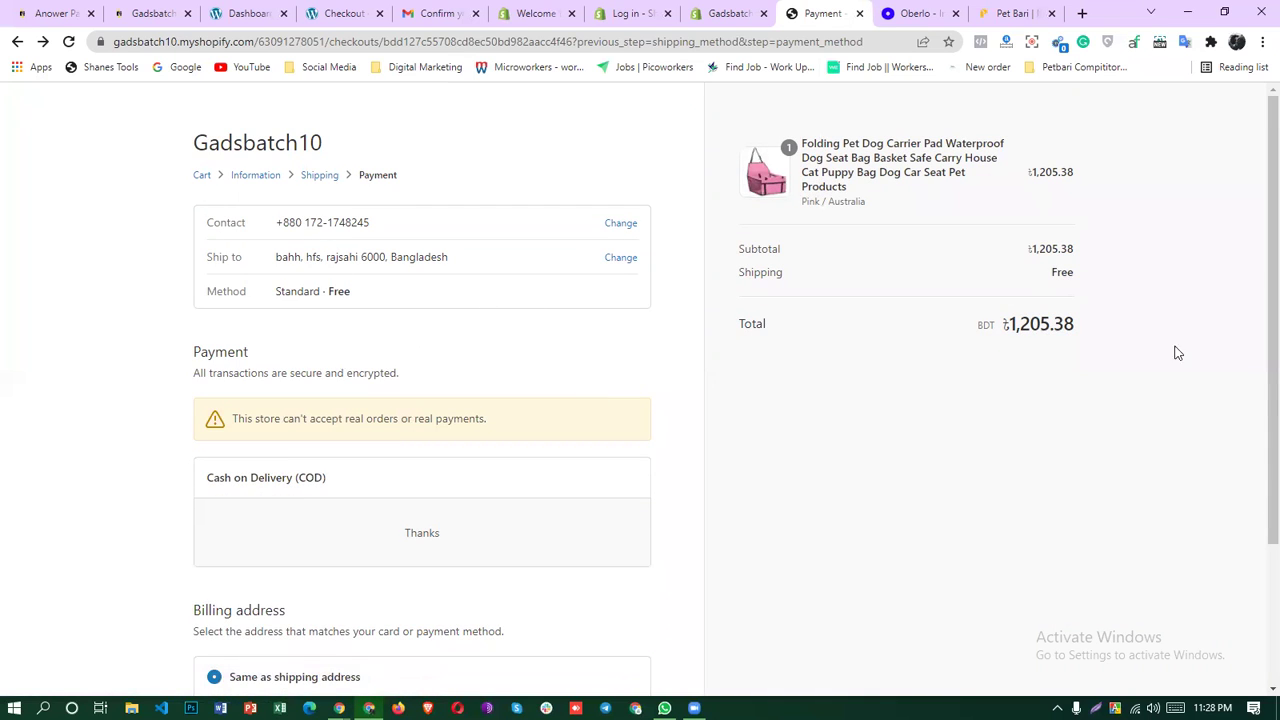
scroll(851, 385, "down", 2)
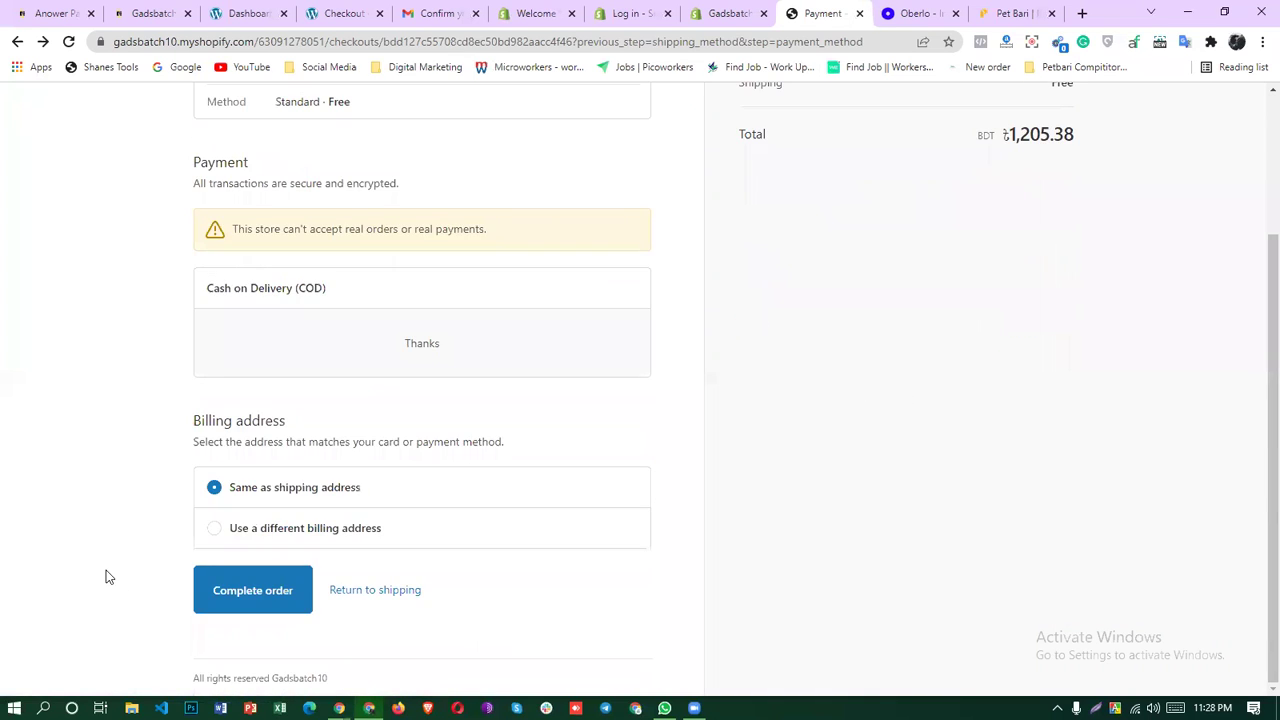
scroll(669, 482, "up", 2)
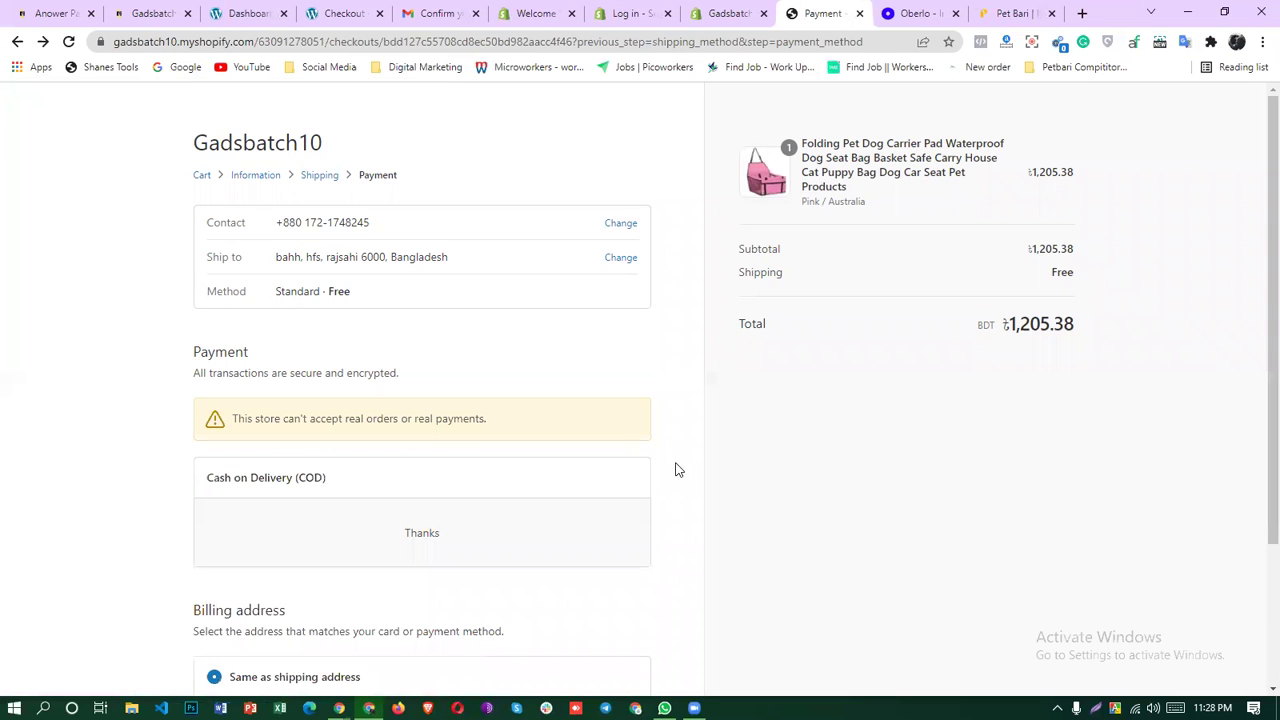
Step: Return to the Payments settings, with PayPal still inactive, and close Settings
left_click(738, 10)
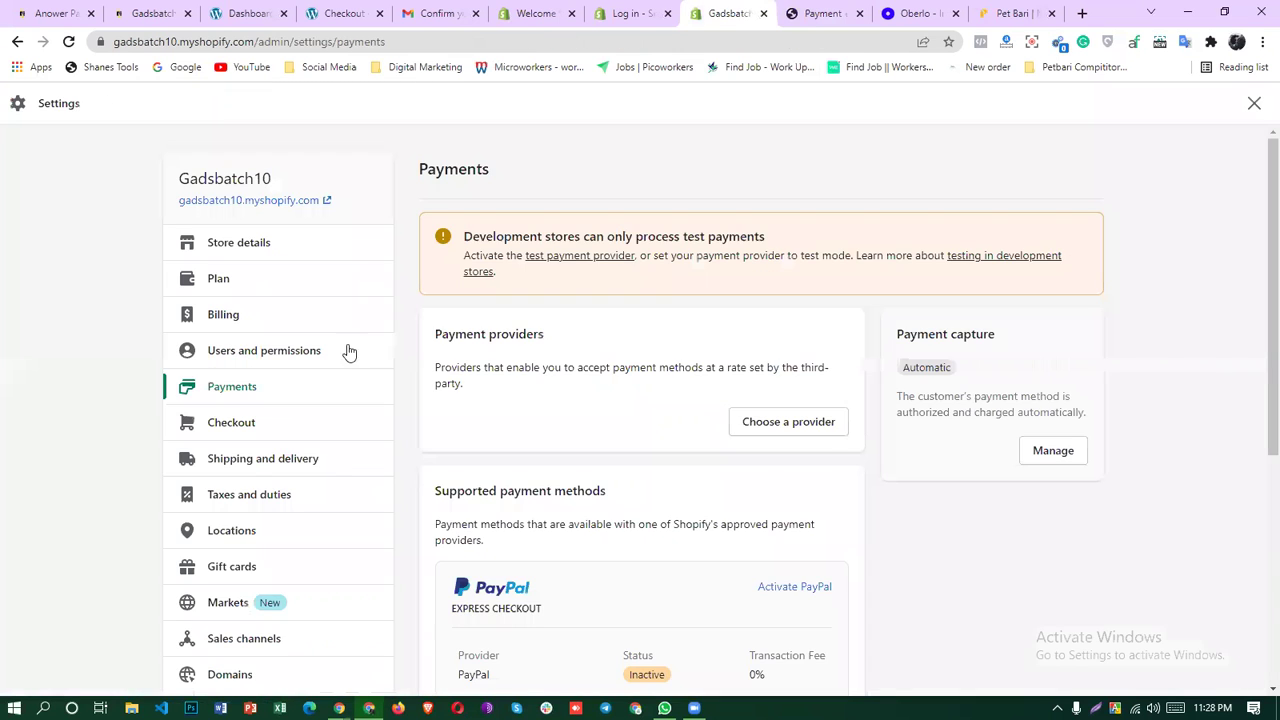
left_click(632, 14)
left_click(752, 10)
left_click(1254, 104)
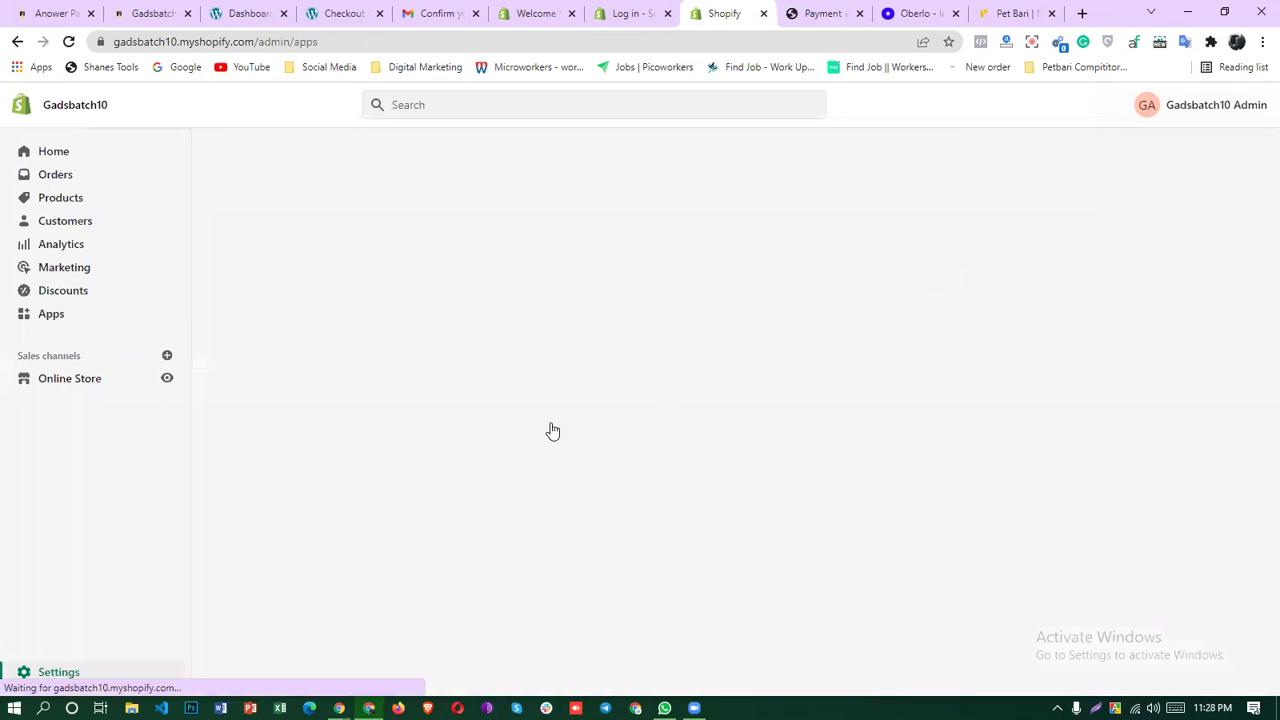
Step: Start a new discount code from the Discounts page
left_click(63, 290)
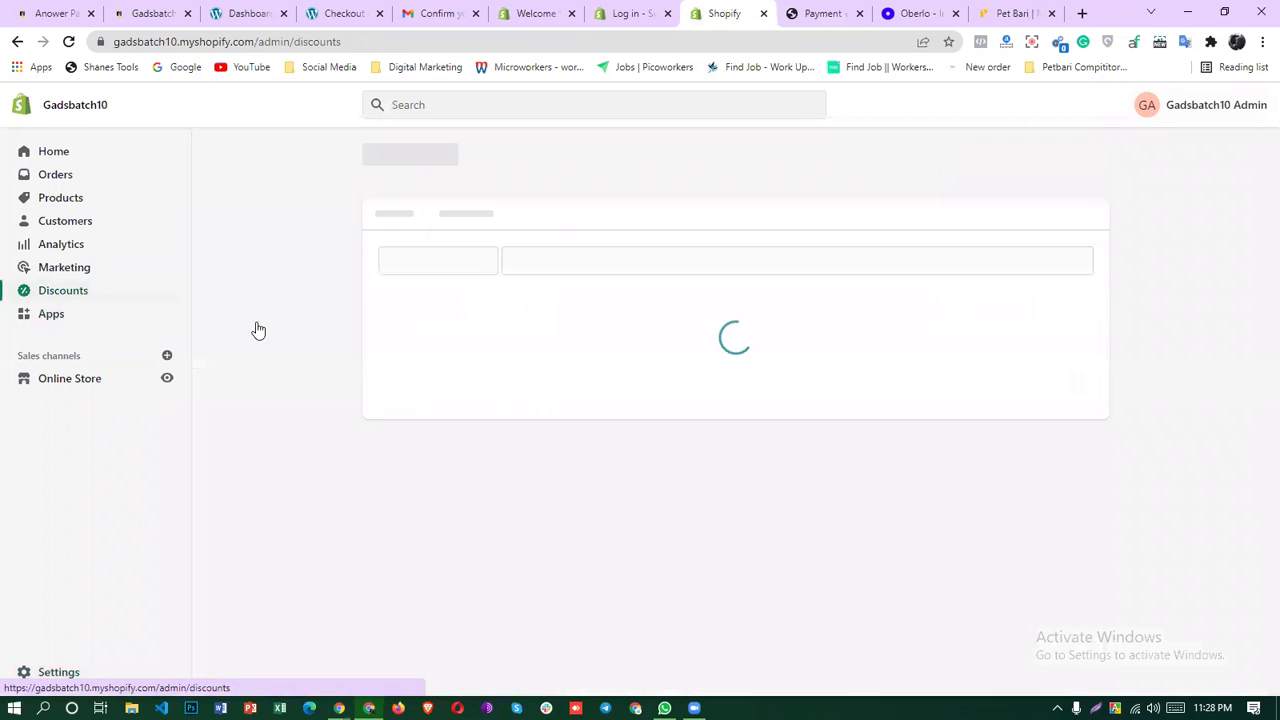
scroll(360, 360, "down", 1)
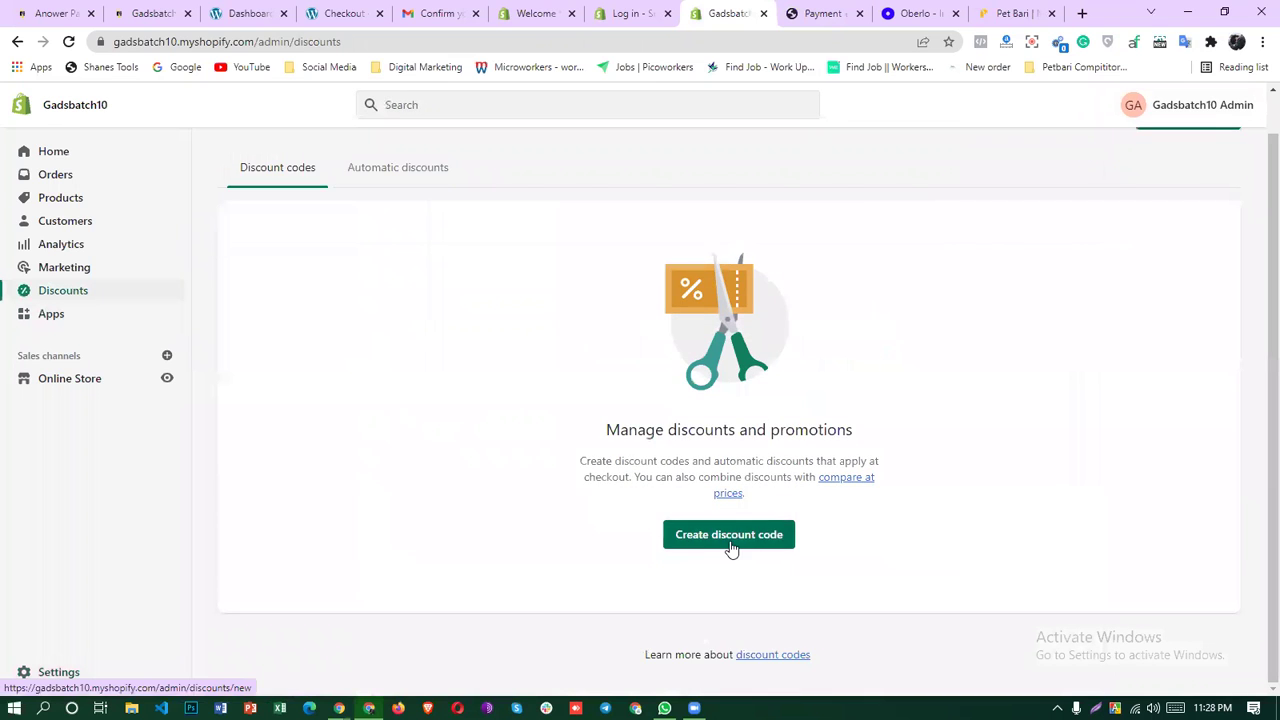
left_click(733, 538)
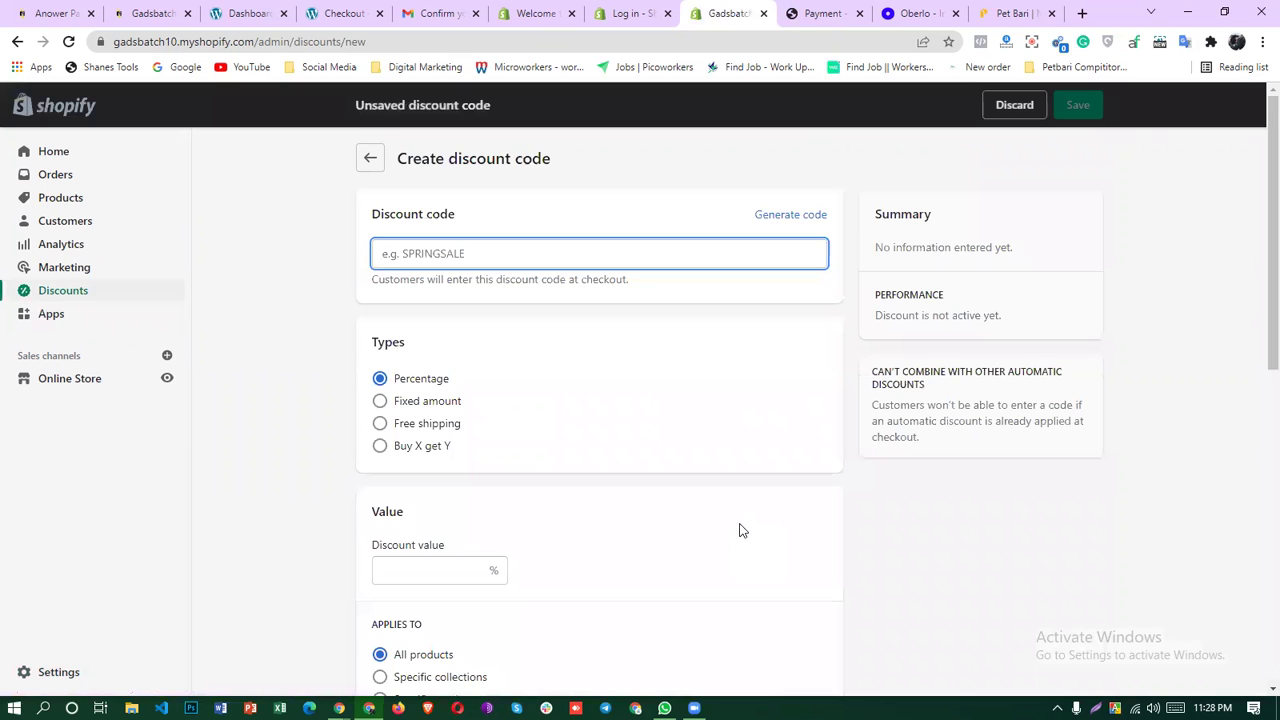
Step: Scroll through the sections of the empty discount code form
scroll(740, 530, "down", 4)
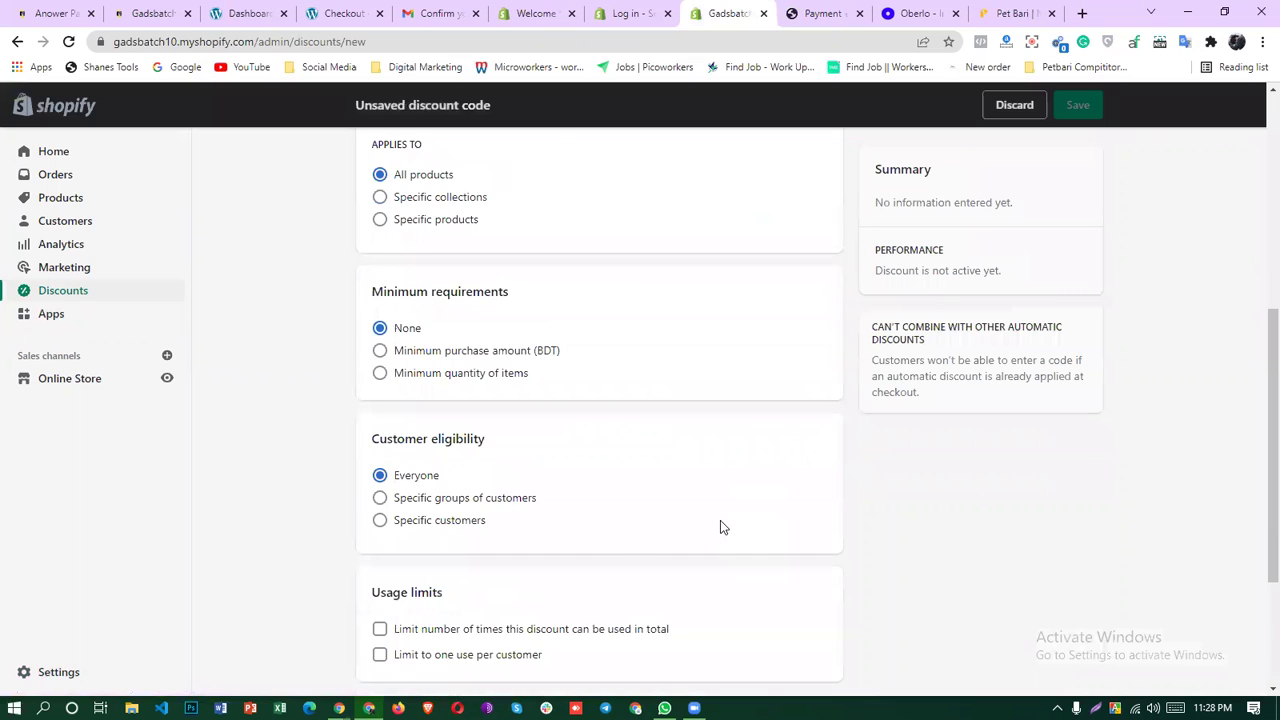
scroll(720, 520, "down", 2)
scroll(720, 520, "up", 5)
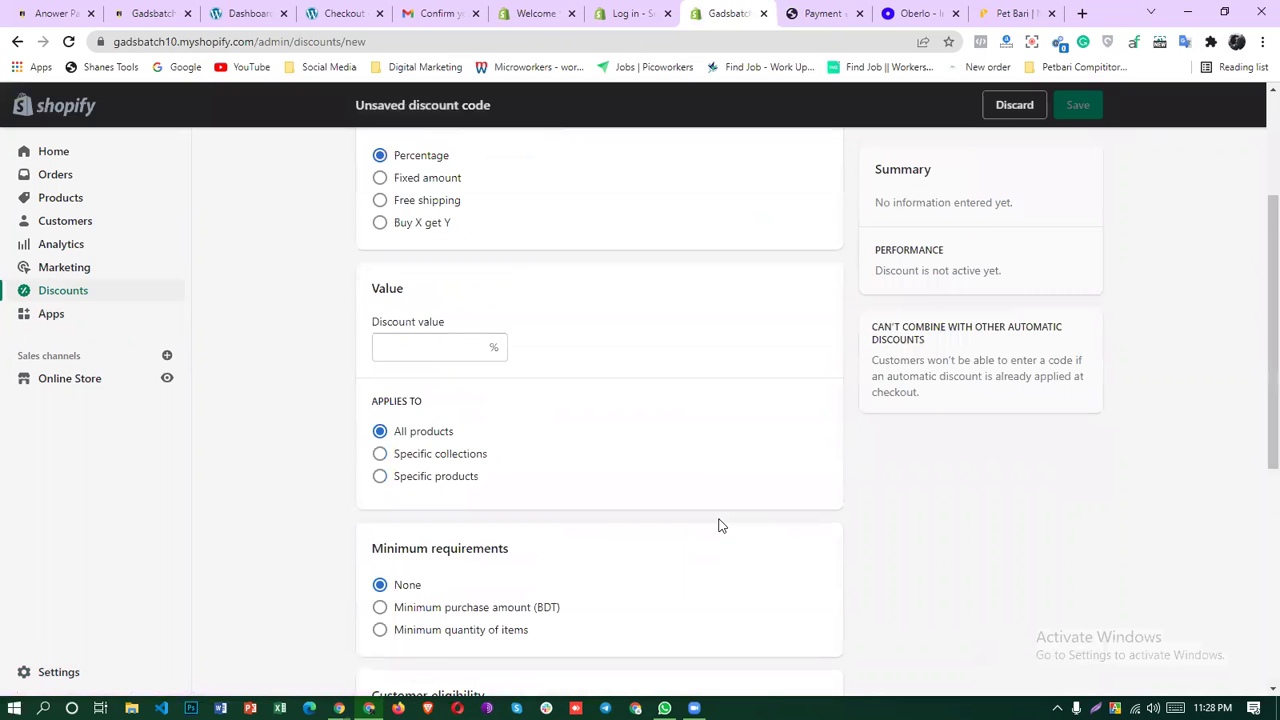
scroll(720, 525, "up", 3)
scroll(714, 500, "down", 2)
scroll(714, 500, "up", 2)
scroll(716, 493, "down", 2)
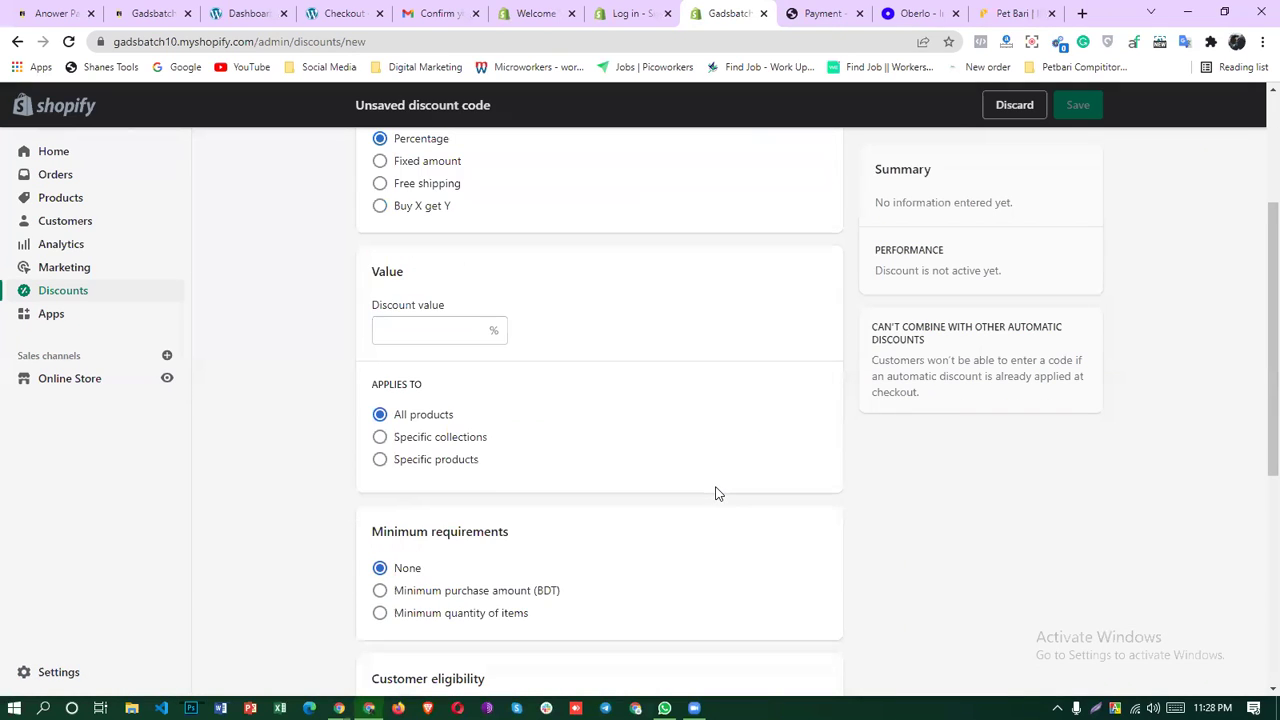
scroll(716, 493, "down", 4)
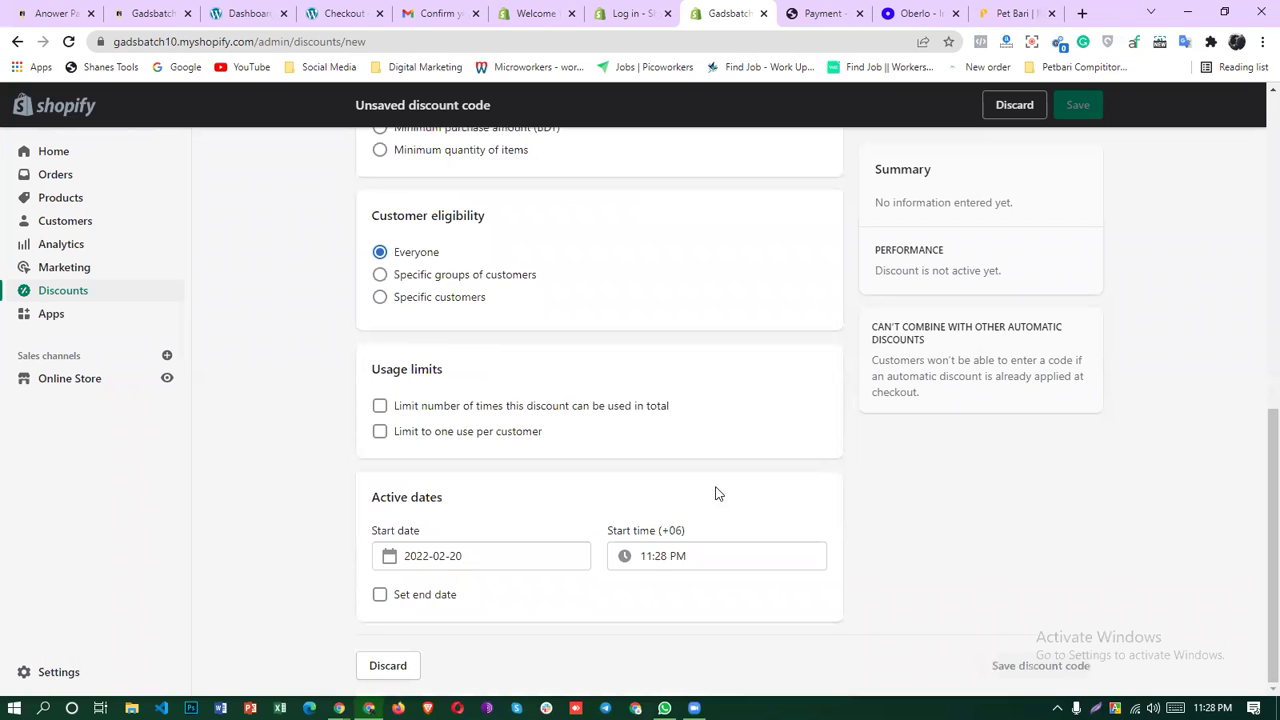
scroll(716, 493, "up", 6)
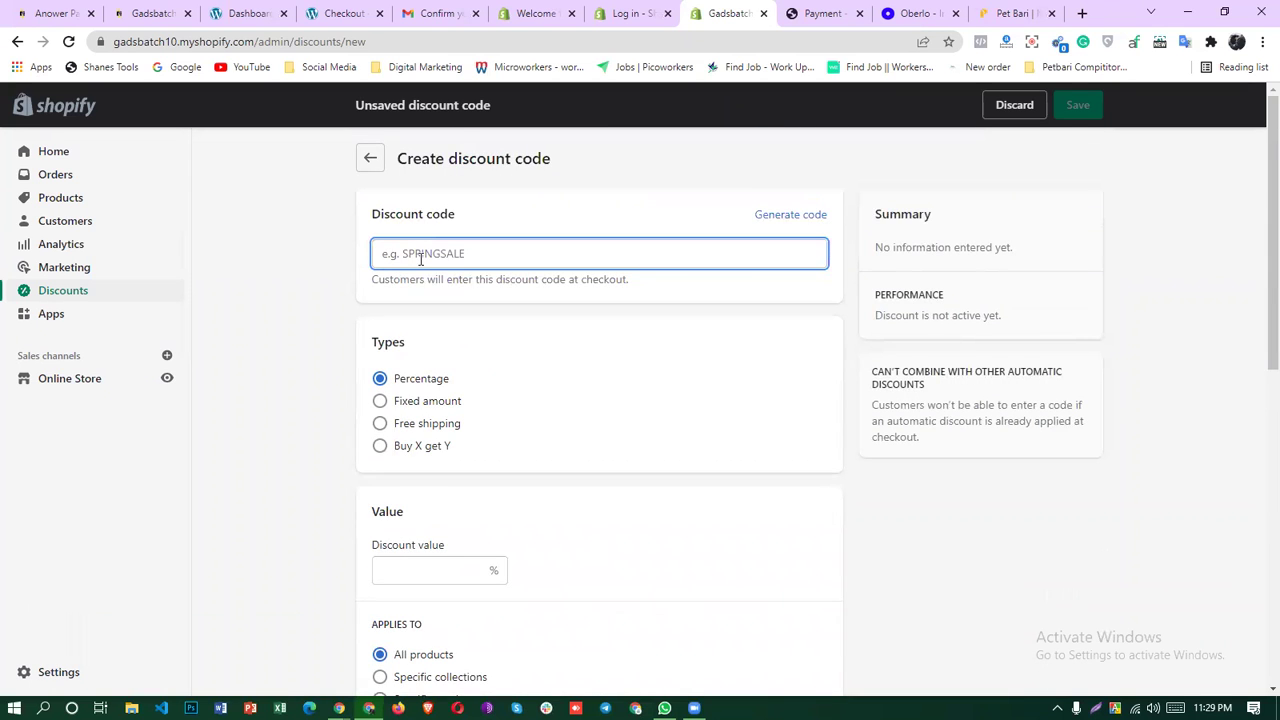
scroll(325, 331, "down", 6)
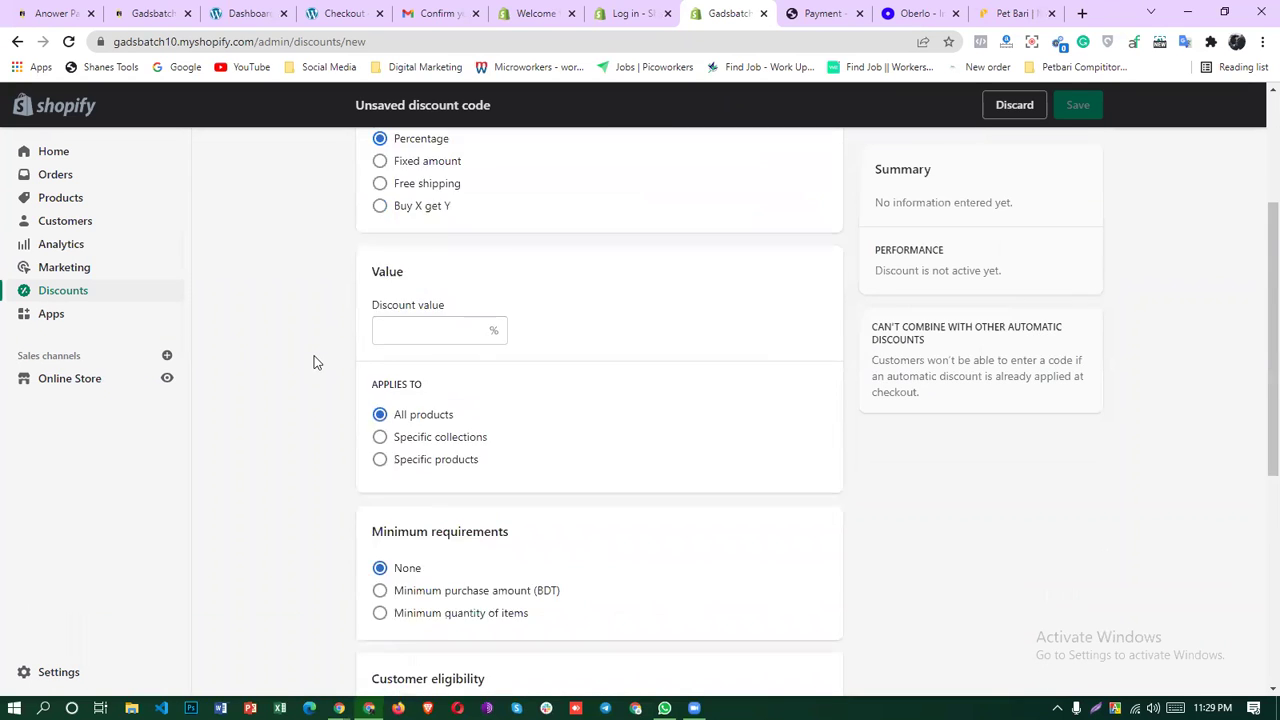
scroll(312, 382, "up", 6)
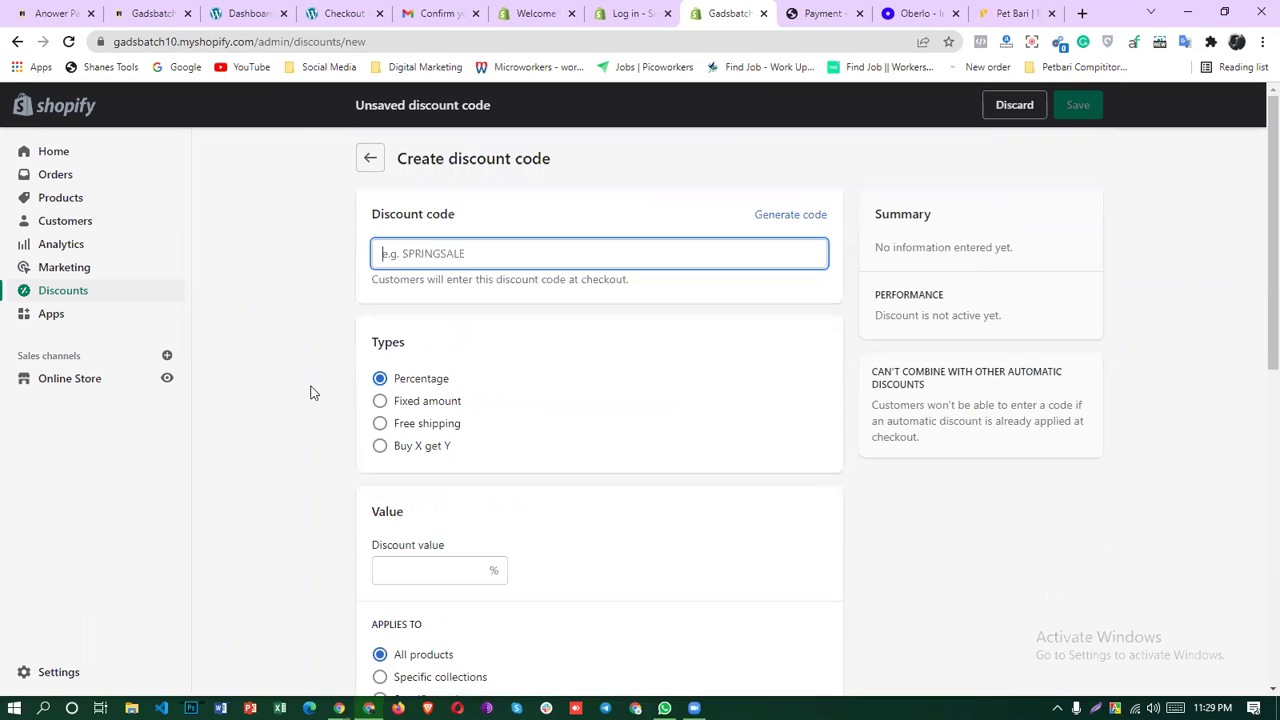
Step: Glance at the four imported products in Oberlo, then scroll the checkout's Cash on Delivery payment step
left_click(905, 13)
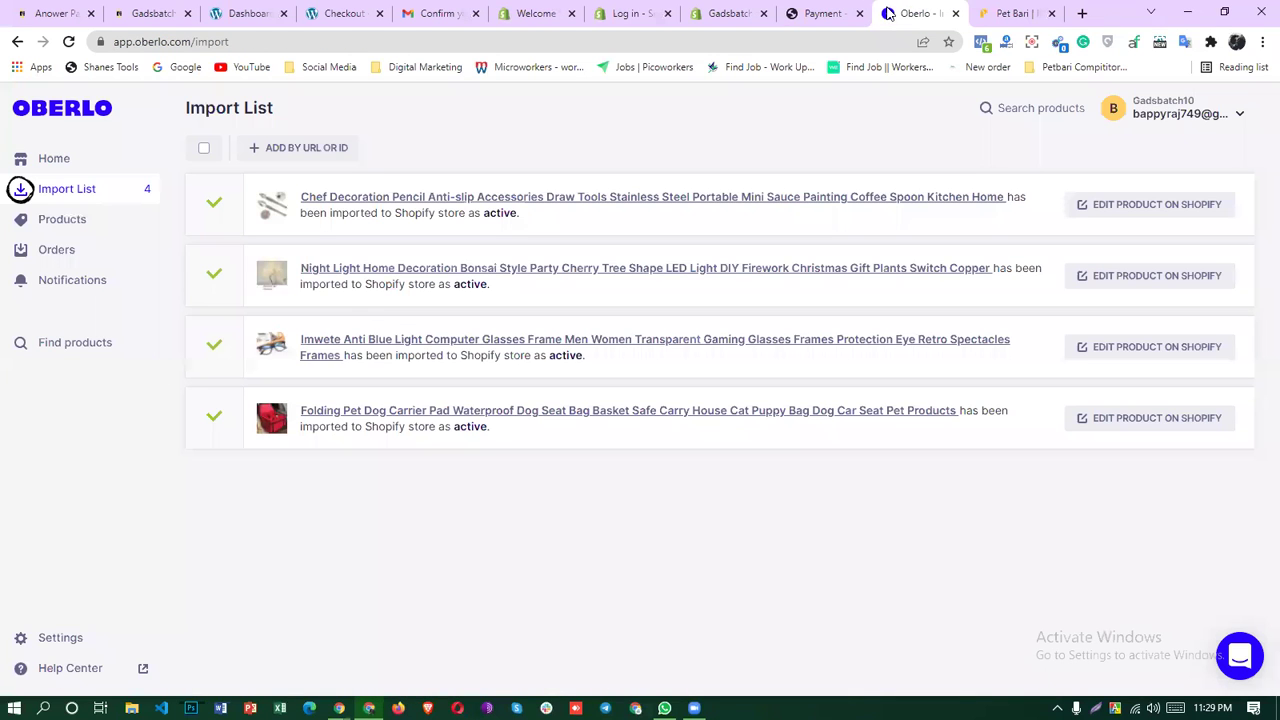
key("ctrl+shift+Tab")
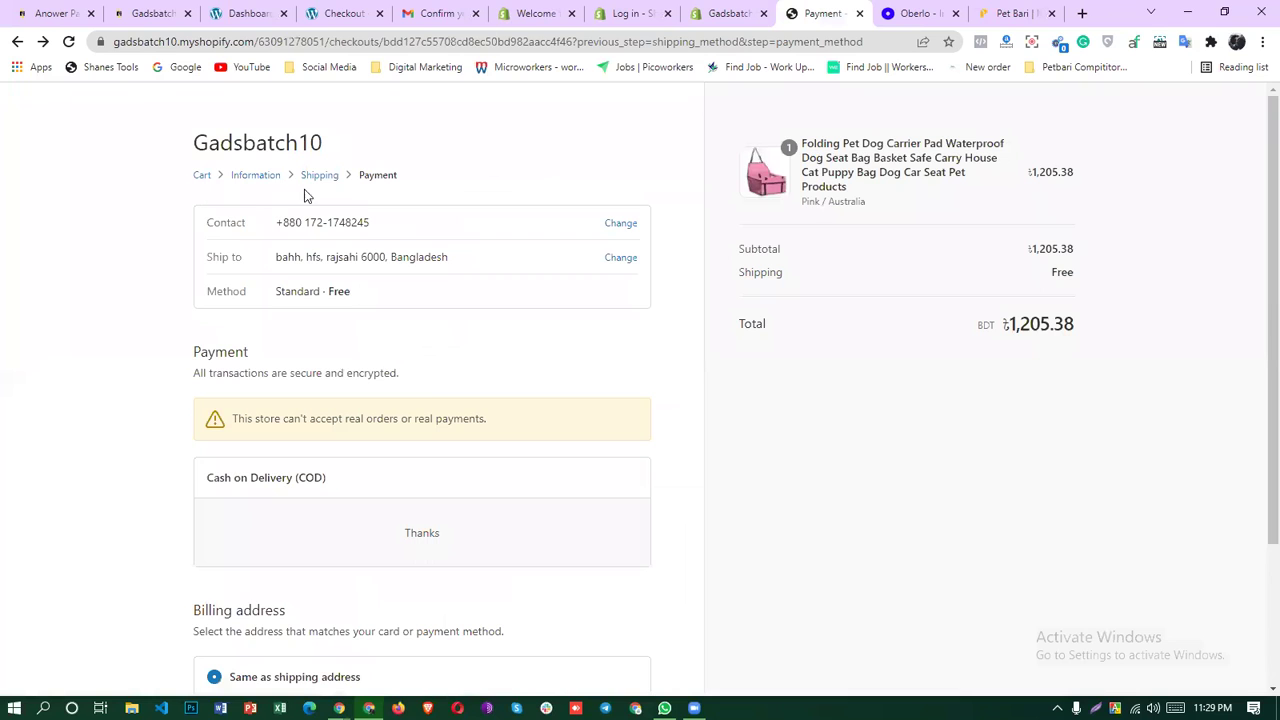
scroll(425, 590, "down", 2)
scroll(480, 400, "up", 2)
scroll(760, 410, "down", 2)
scroll(830, 400, "up", 2)
Step: Go to the Gadsbatch10 storefront home and review four Featured products, priced Tk 170.48 to Tk 1,871.80
left_click(277, 150)
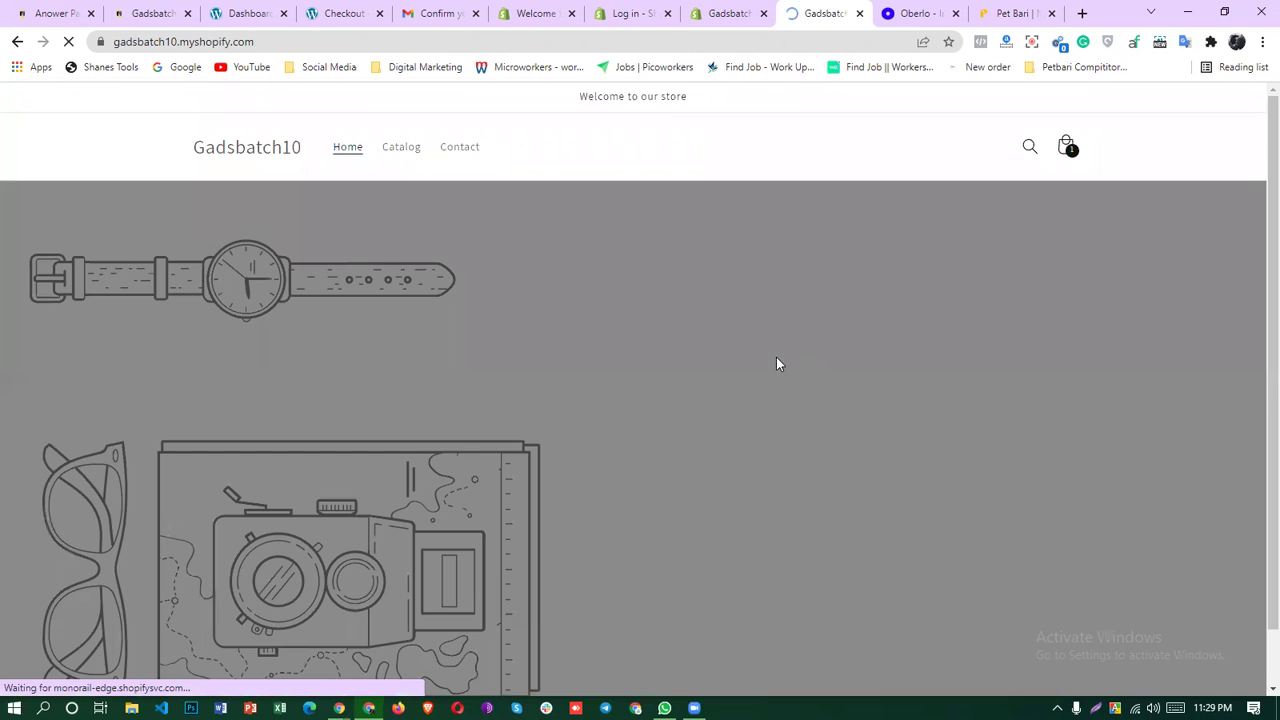
scroll(880, 455, "down", 5)
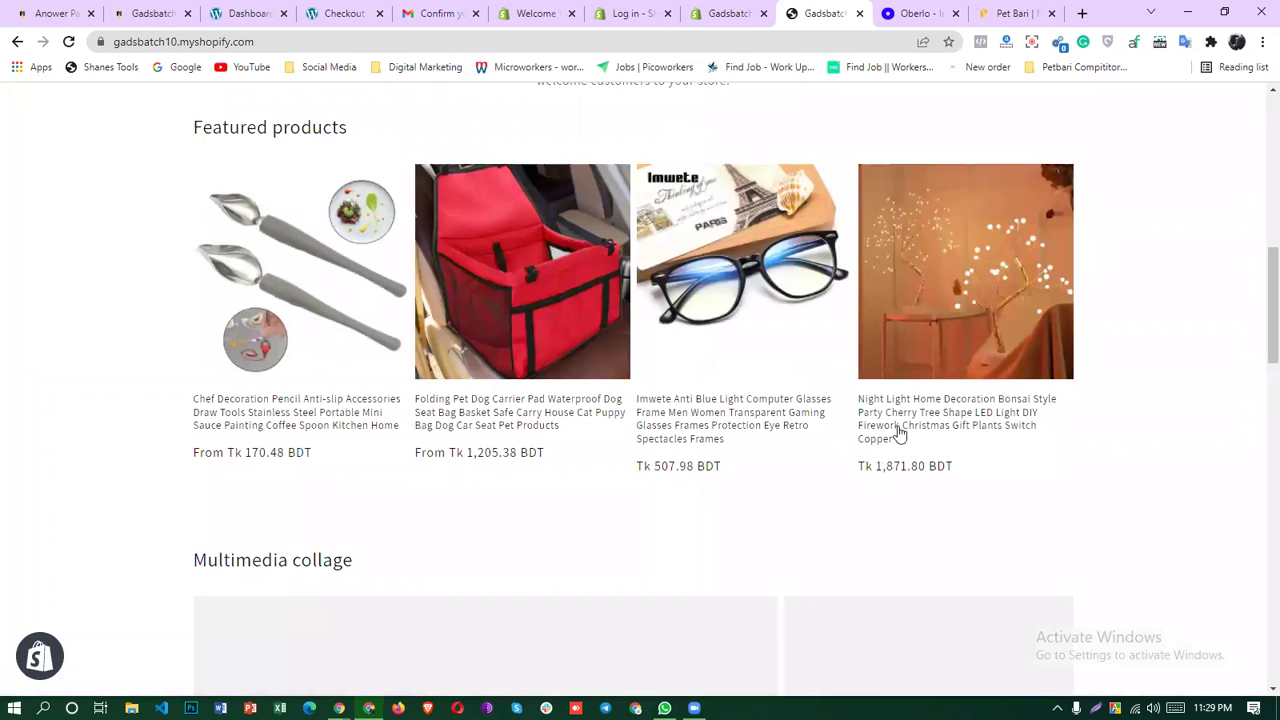
scroll(861, 336, "up", 5)
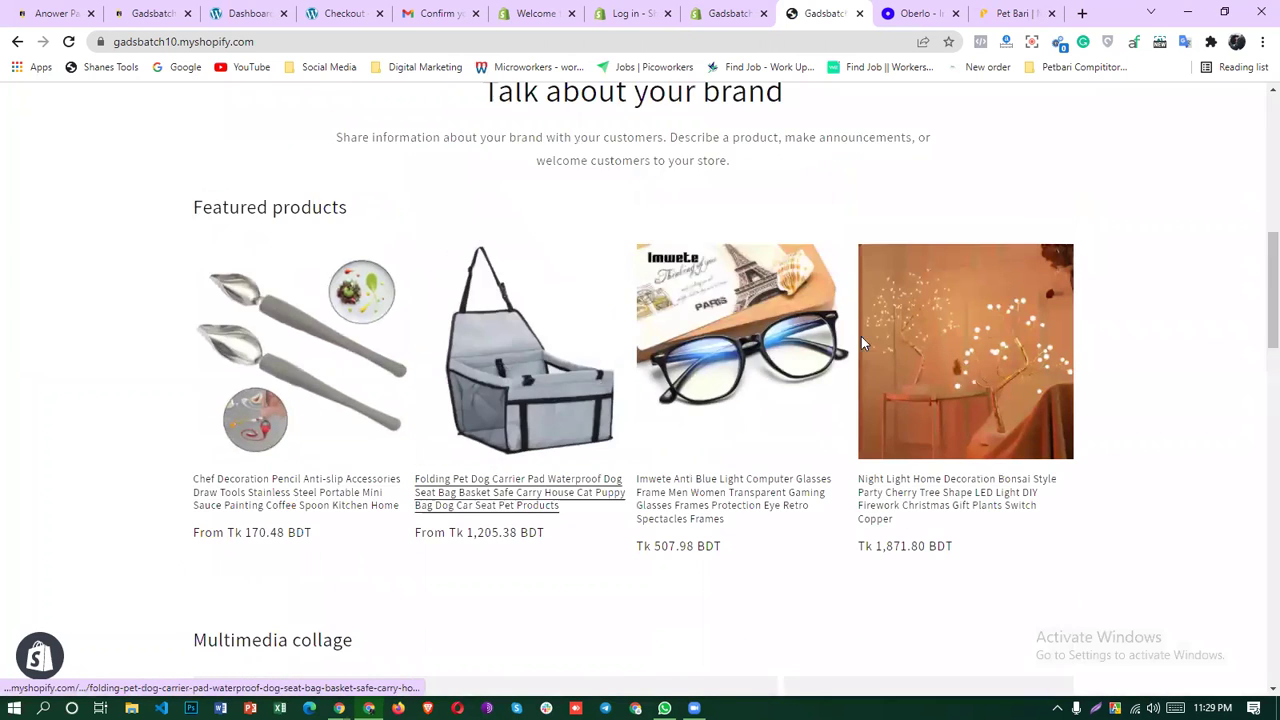
scroll(1254, 423, "down", 20)
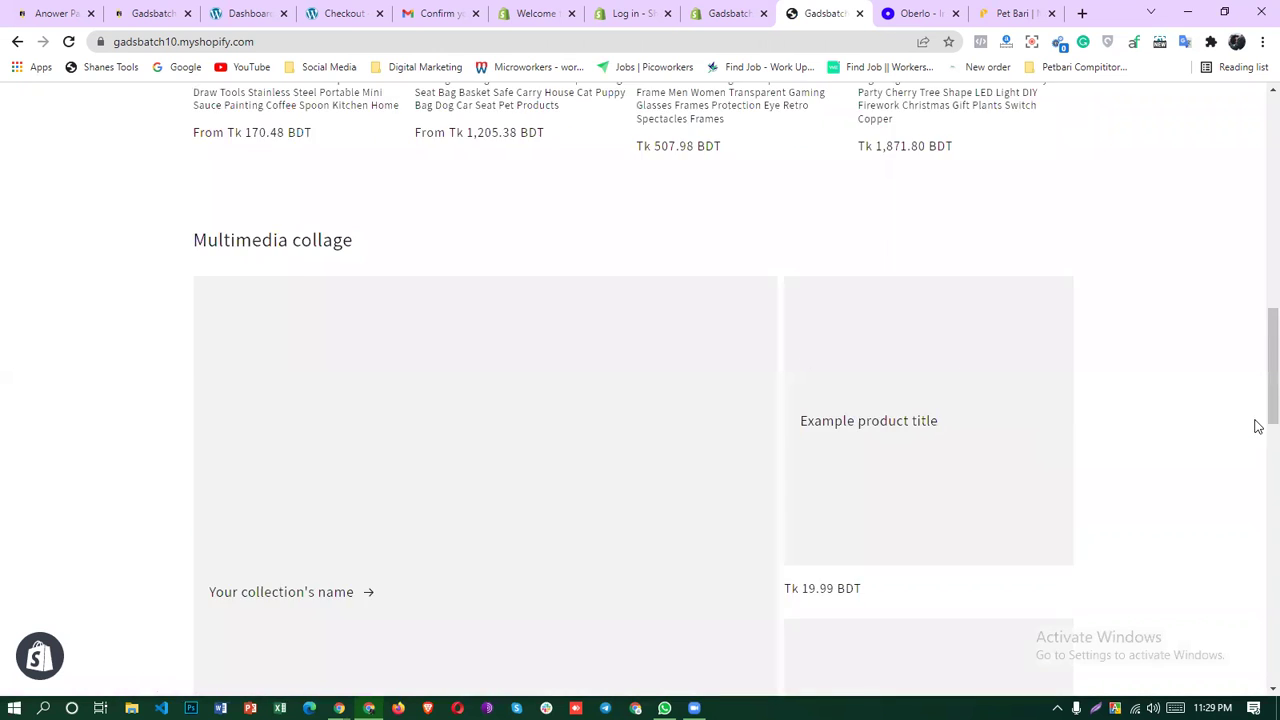
scroll(1061, 412, "up", 10)
scroll(1058, 410, "up", 9)
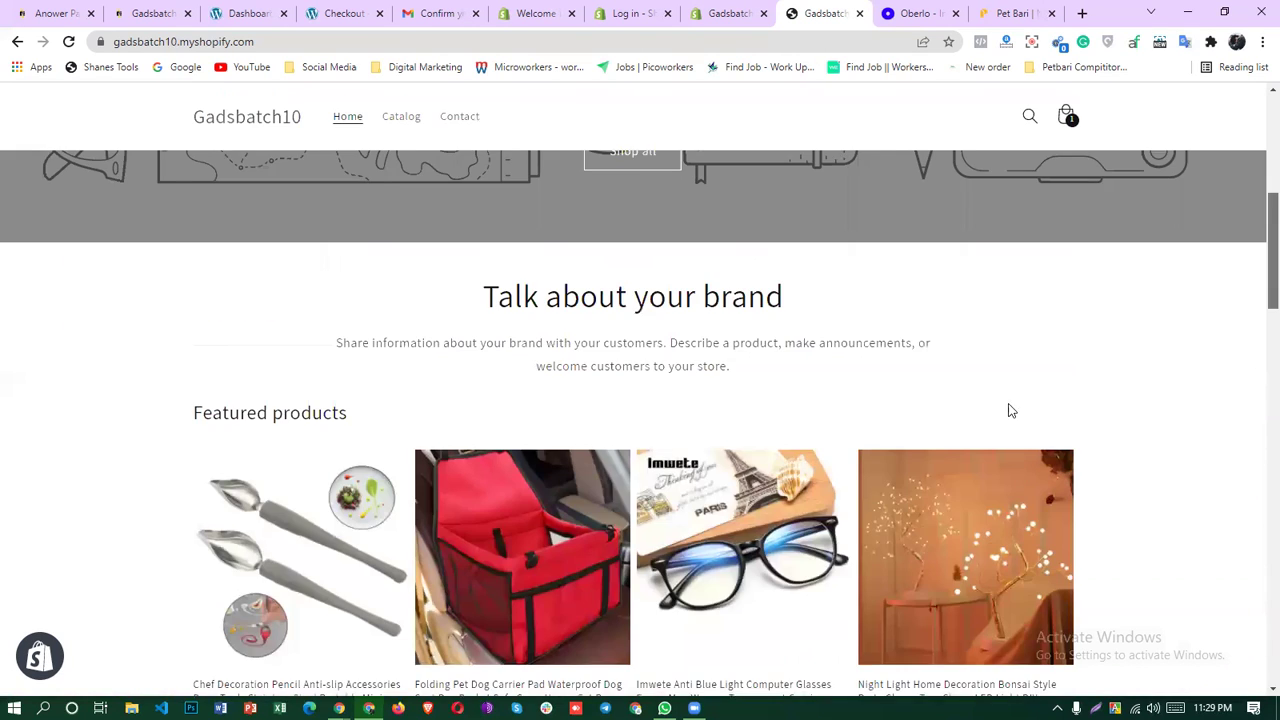
scroll(506, 291, "down", 7)
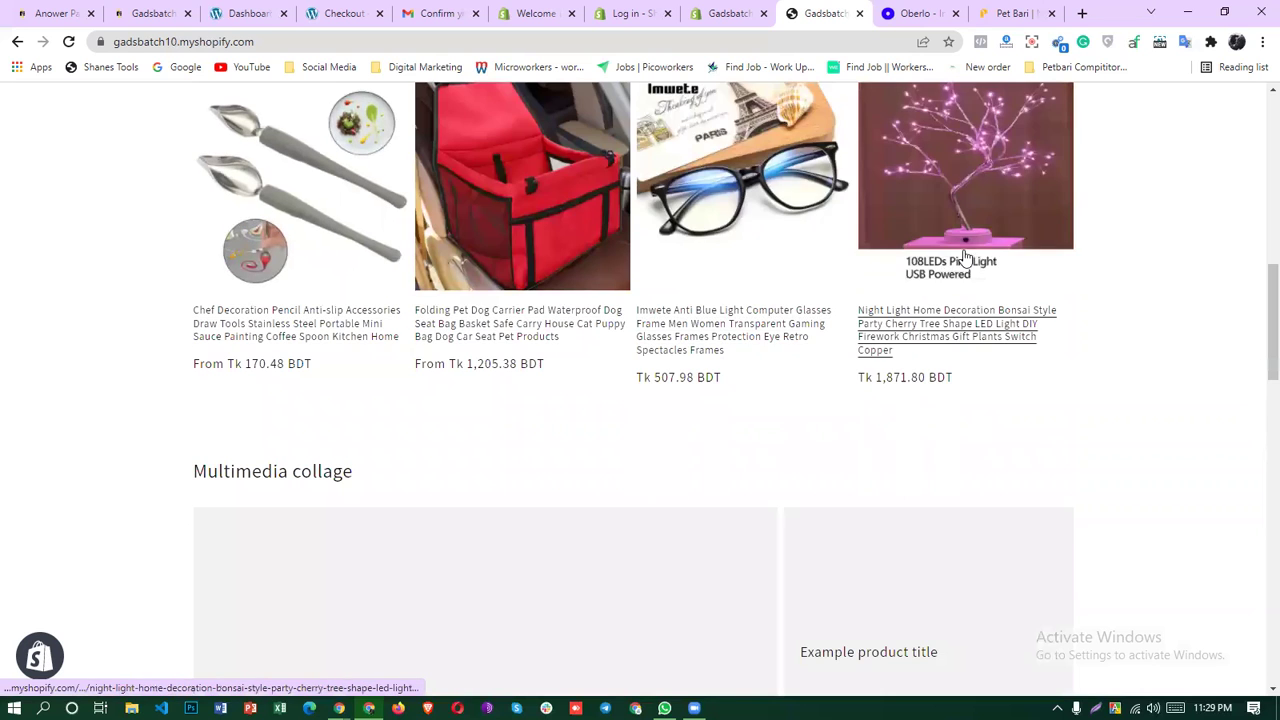
scroll(790, 366, "up", 4)
scroll(253, 289, "down", 2)
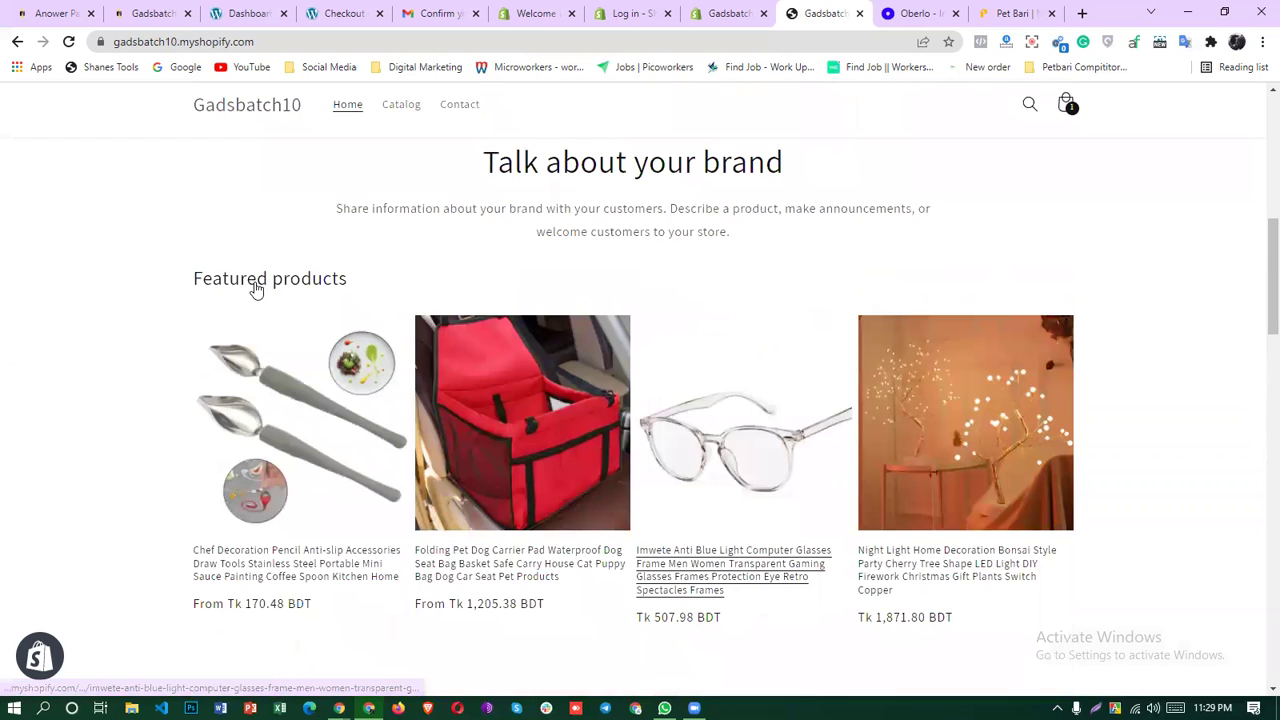
scroll(417, 303, "down", 2)
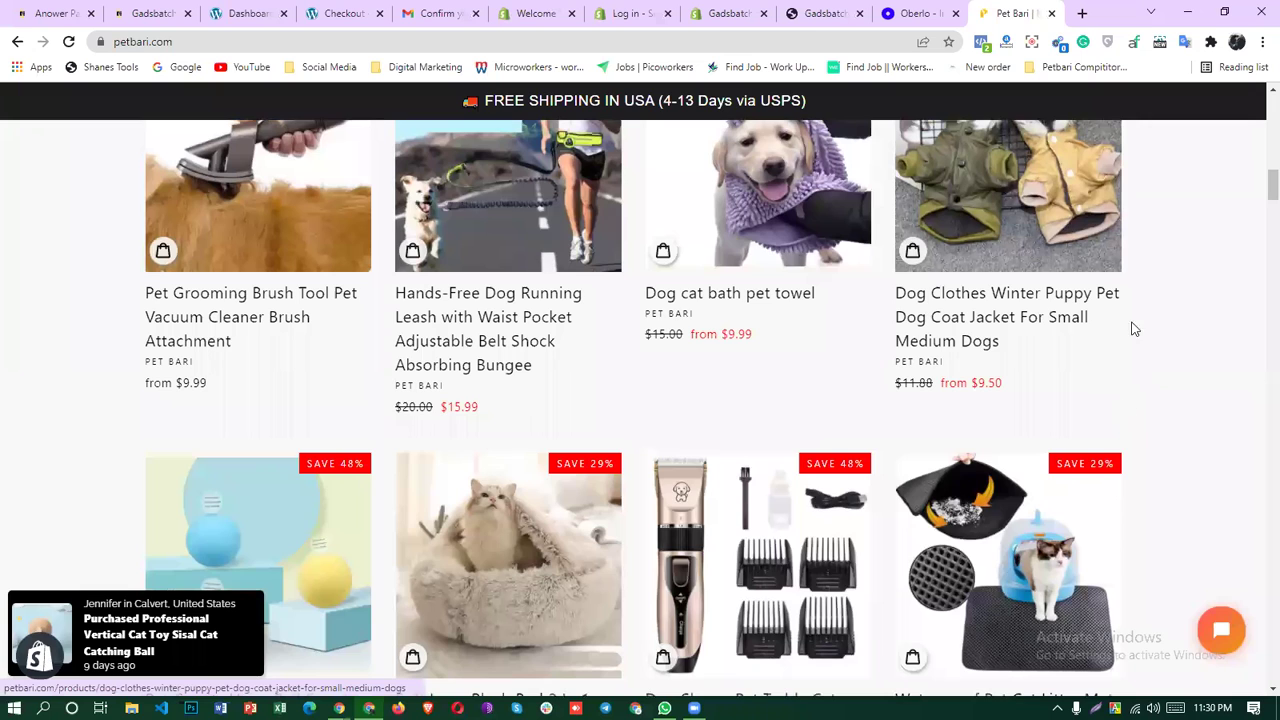
Step: View the Dog Clothes Winter Puppy product page
left_click(1134, 329)
scroll(1140, 460, "down", 10)
scroll(1160, 450, "up", 4)
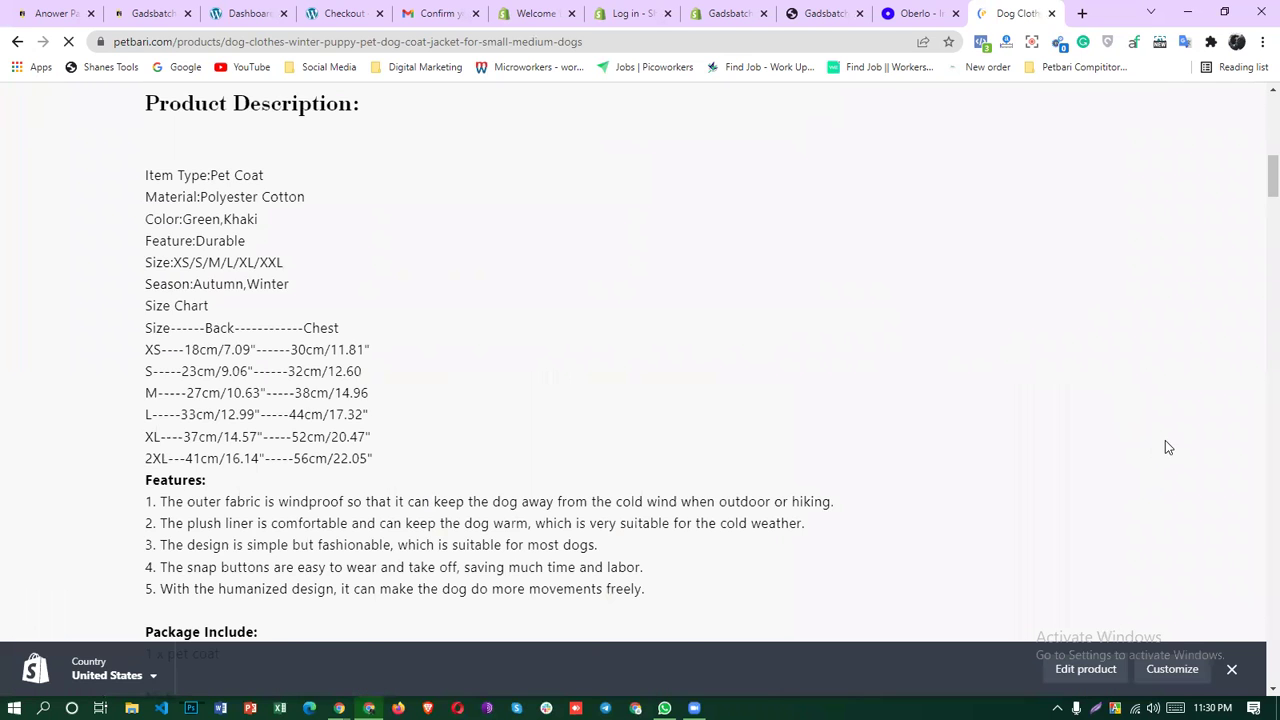
scroll(1165, 447, "up", 6)
scroll(50, 130, "down", 1)
scroll(174, 214, "up", 4)
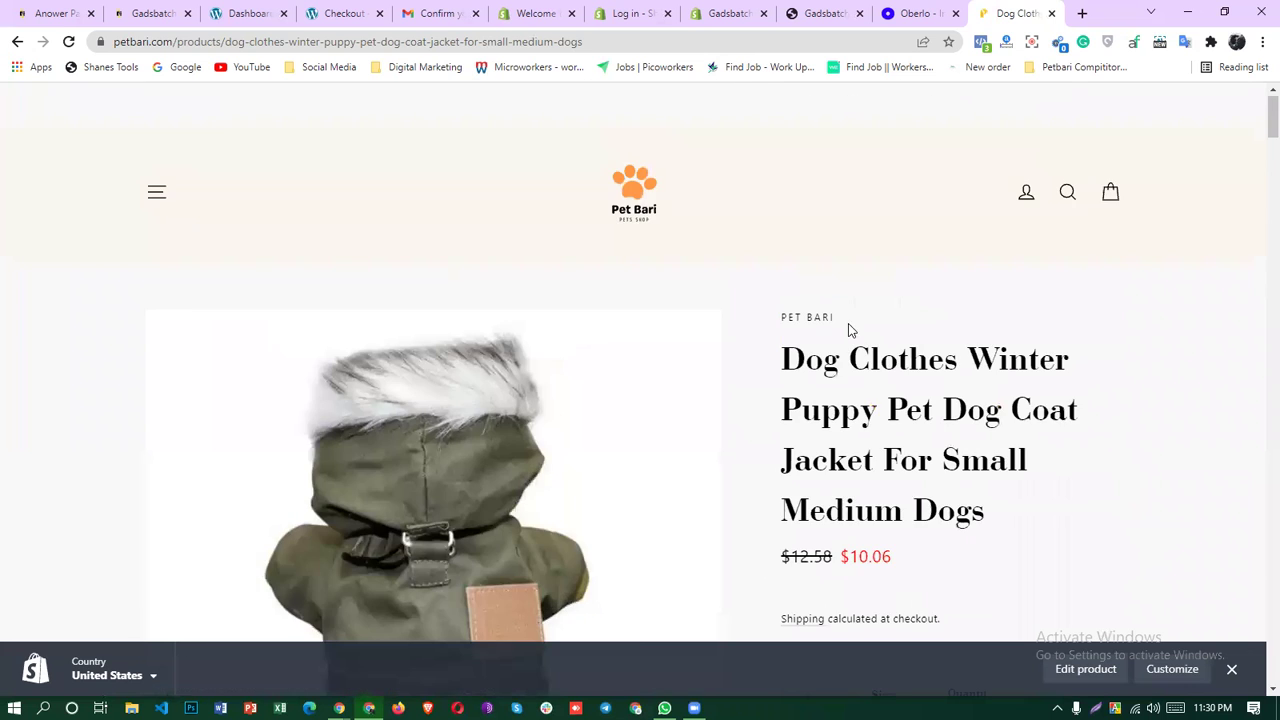
Step: Return to the Pet Bari home page, then switch to the Oberlo import list
key("alt+Left")
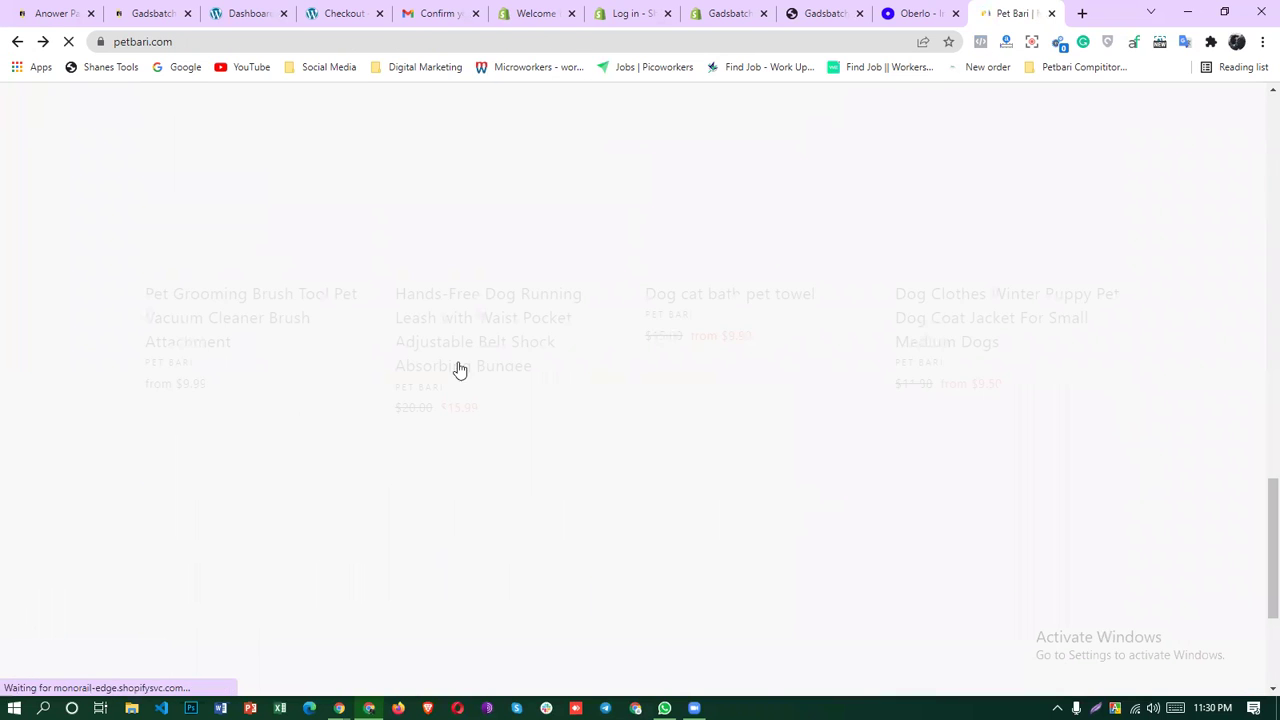
scroll(1114, 434, "down", 5)
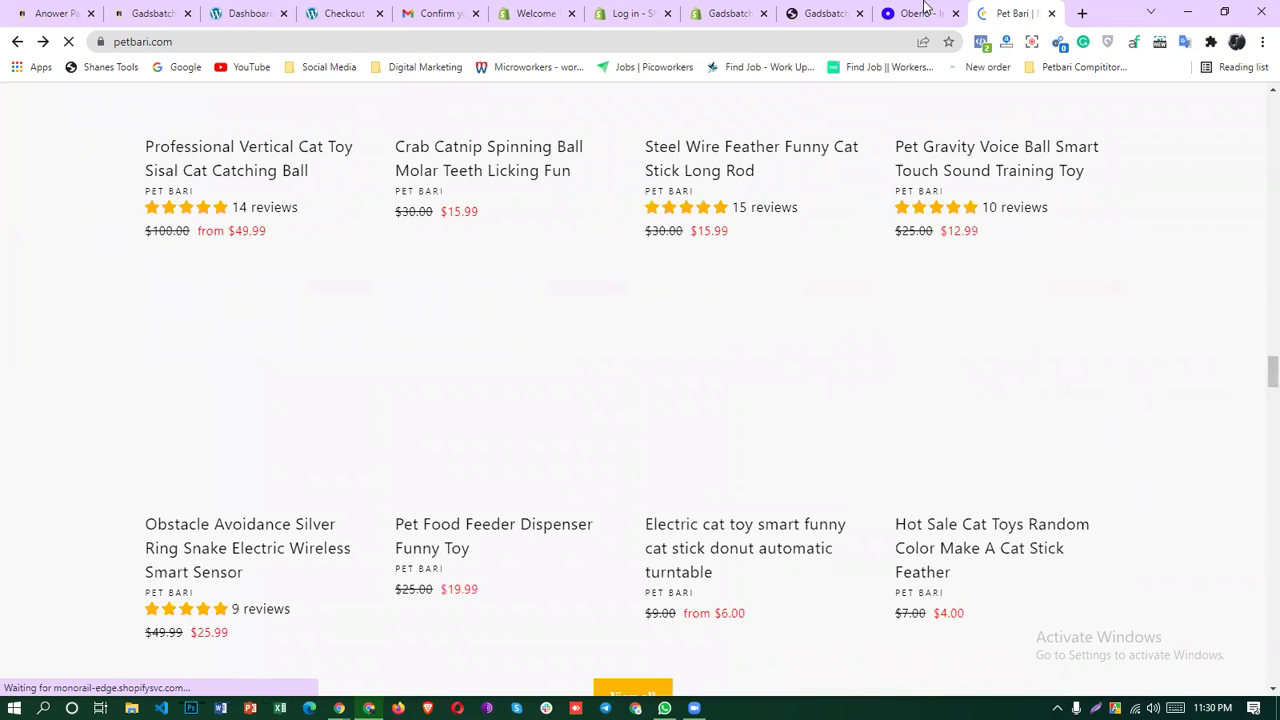
scroll(765, 334, "up", 10)
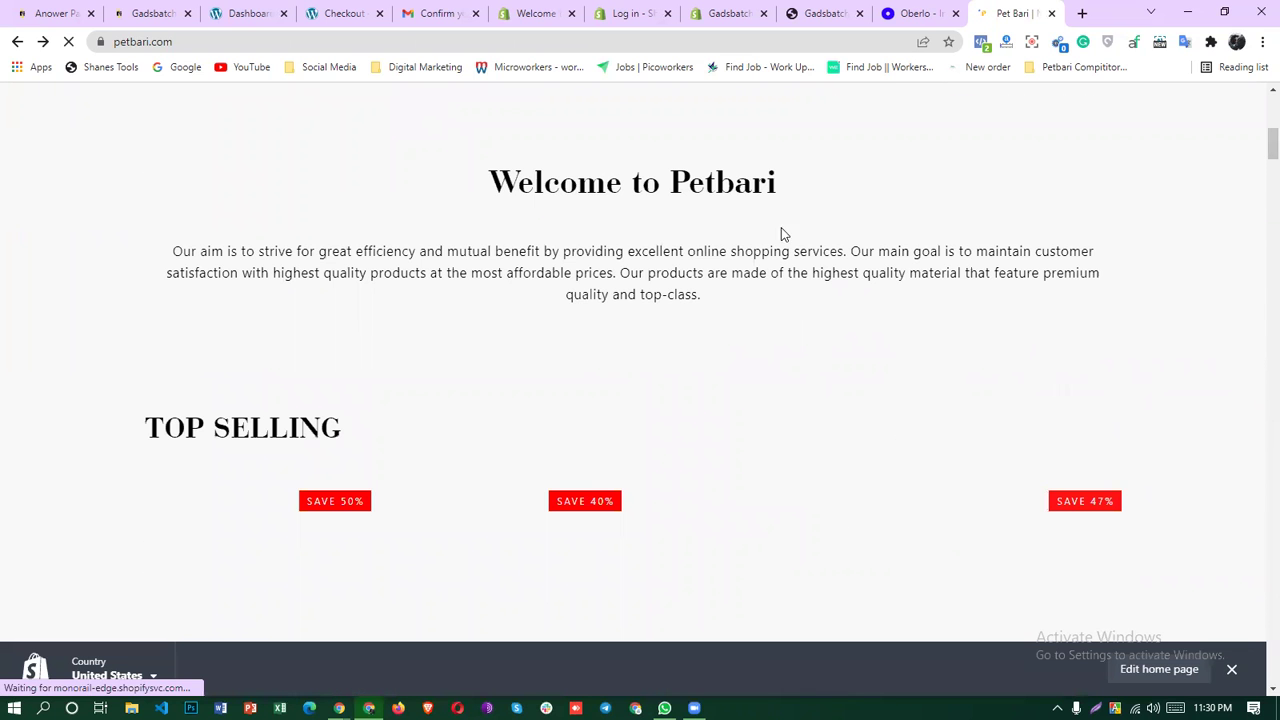
key("ctrl+Page_Up")
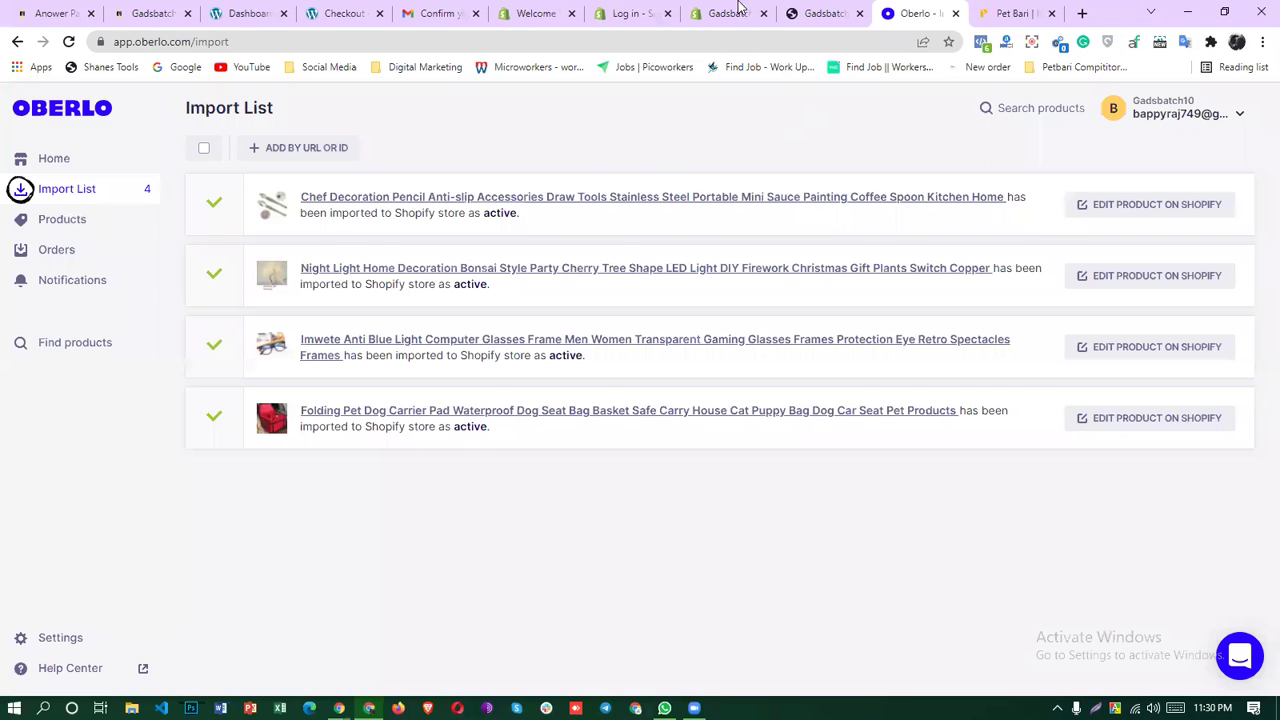
Step: Return to the blank Gadsbatch10 discount code form
key("ctrl+Page_Up")
key("ctrl+Page_Up")
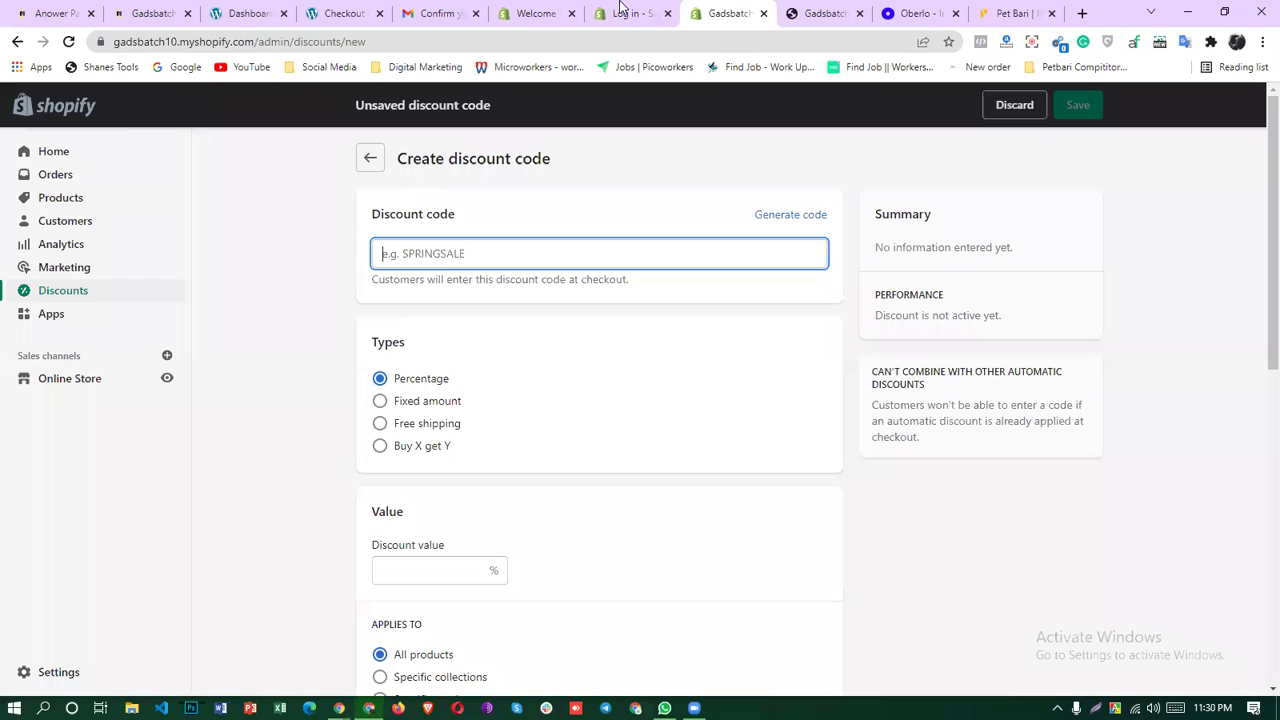
scroll(660, 361, "down", 2)
scroll(650, 363, "up", 2)
Step: Open the admin Home page and scroll through its setup guide and tips
left_click(42, 160)
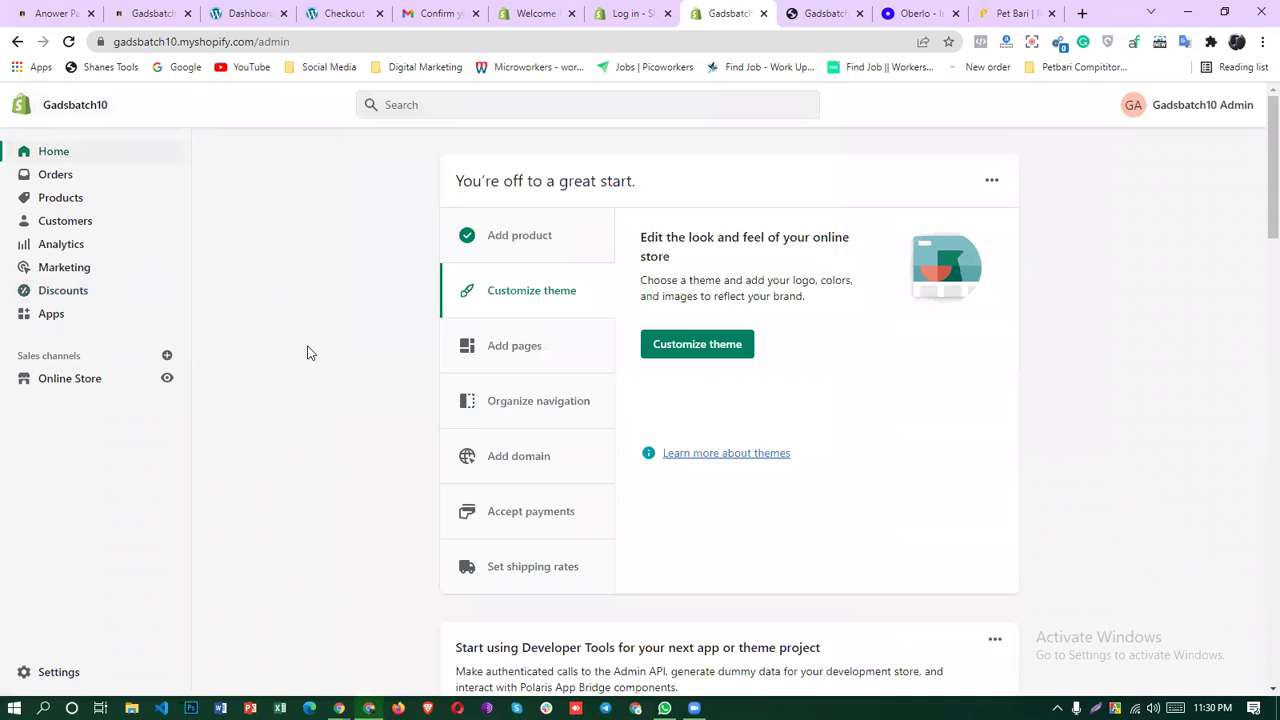
scroll(308, 375, "down", 3)
scroll(308, 370, "up", 3)
scroll(308, 381, "down", 4)
scroll(308, 381, "down", 13)
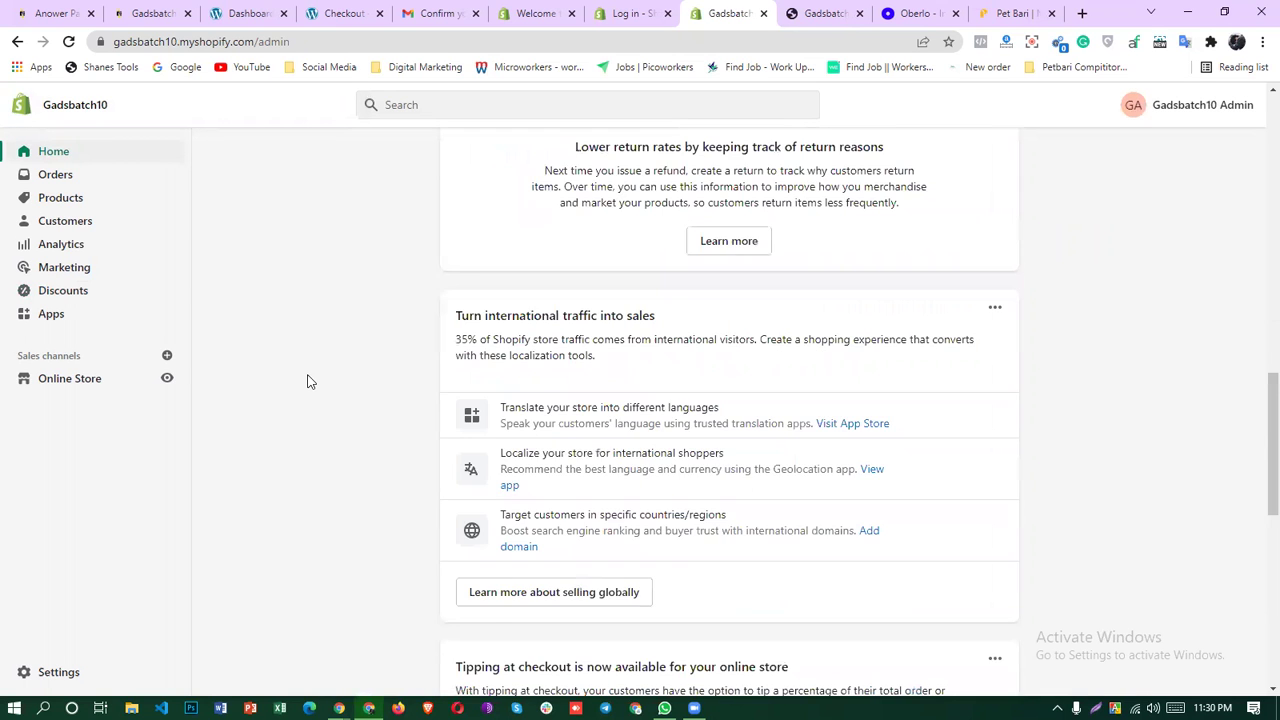